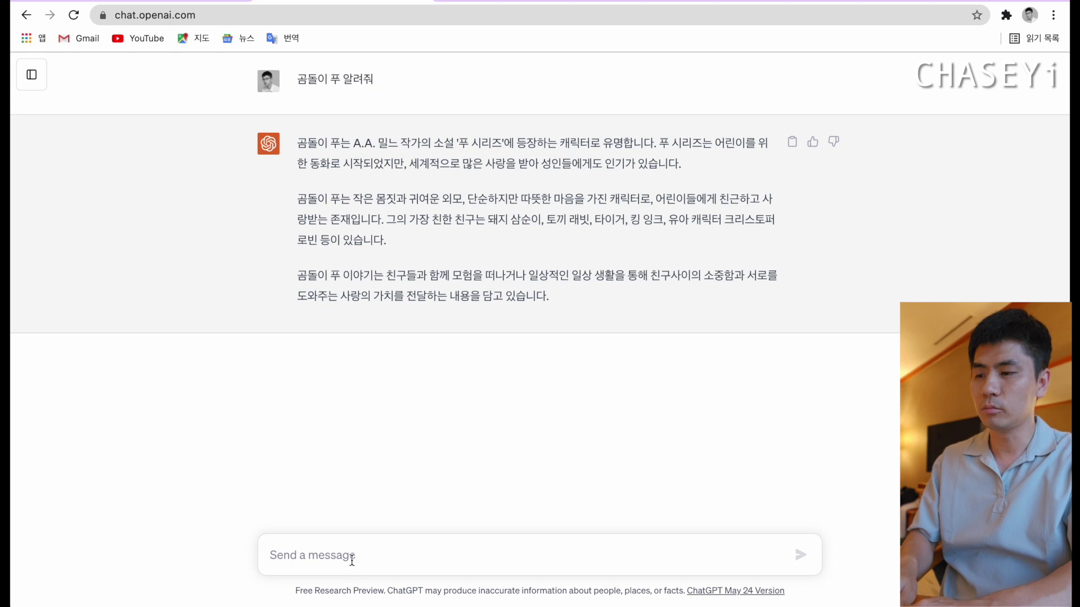
# - Ask both ChatGPT and Bard "특성화고 현장실습 운영계획서 작성을 위한 인력양성유형 작성하는 방법 알려줘"
pyautogui.write('특성화고 현장실습 운영계획서 작성을 위한 인력양성유형 작성하는 방법 알려줘')
pyautogui.press('Return')
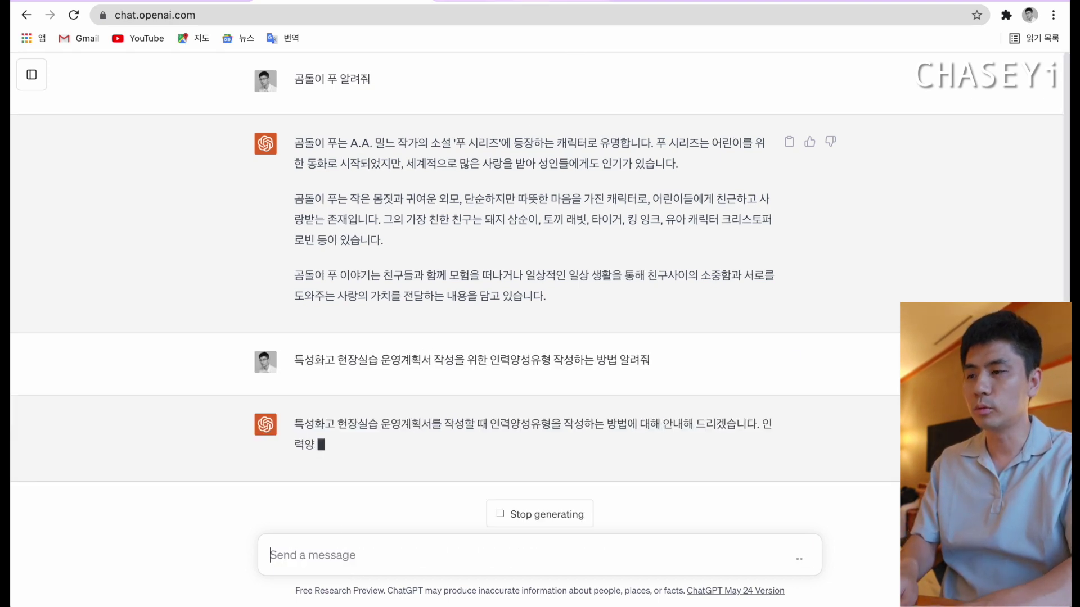
pyautogui.hotkey('ctrl', 'Tab')
pyautogui.write('특성화고 현장실습 운영계획서 작성을 위한 인력양성유형 작성하는 방법 알려줘')
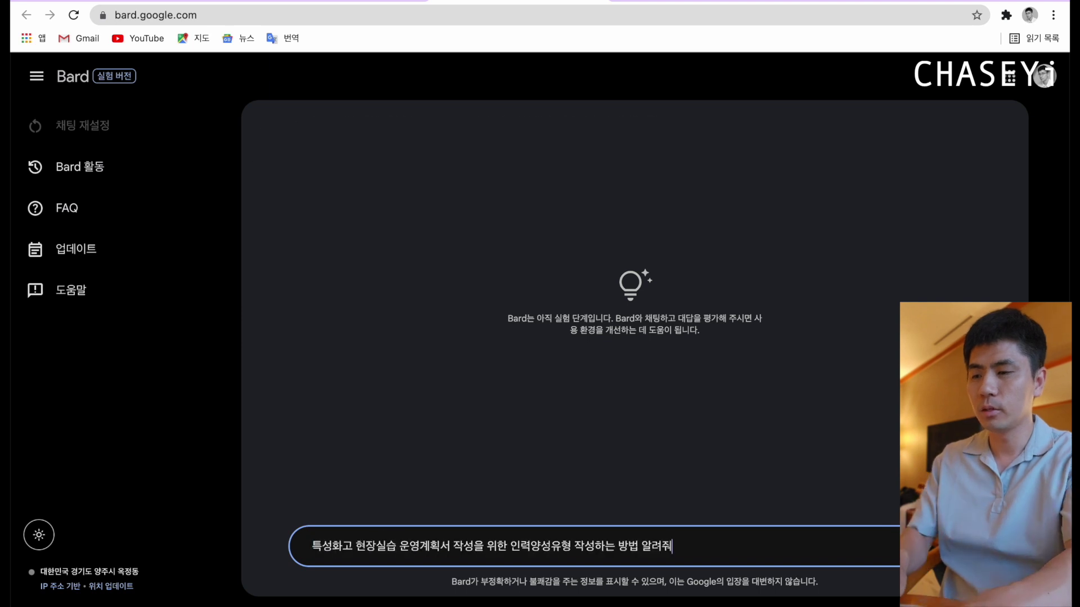
pyautogui.press('Return')
# - Compare the ChatGPT and Bard answers on how to write the 인력양성유형 section
pyautogui.hotkey('ctrl', 'shift', 'Tab')
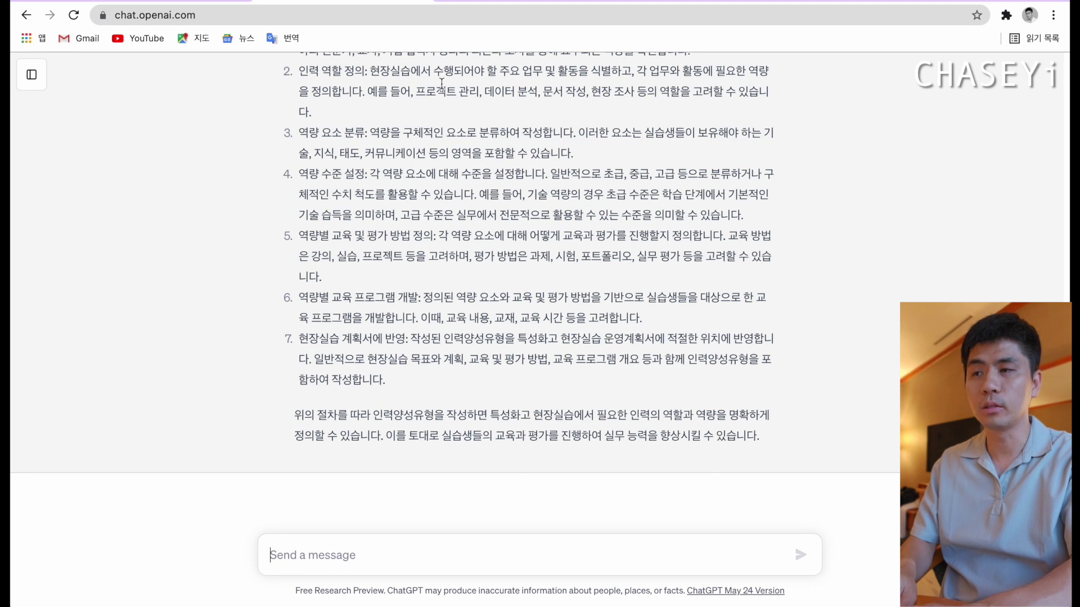
pyautogui.click(492, 8)
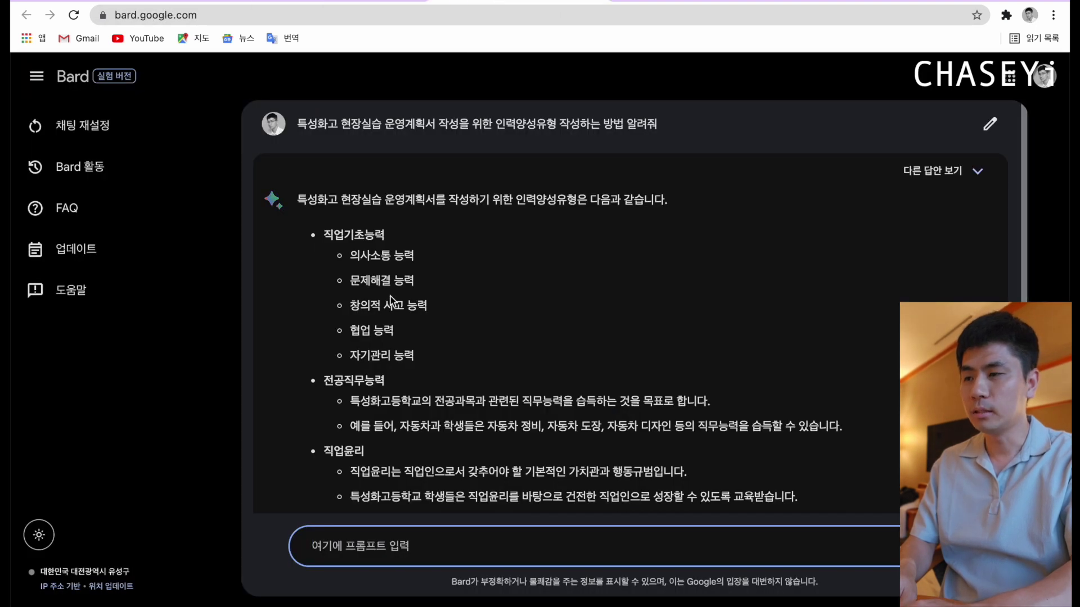
pyautogui.scroll(-2, 389, 339)
pyautogui.scroll(-1, 389, 339)
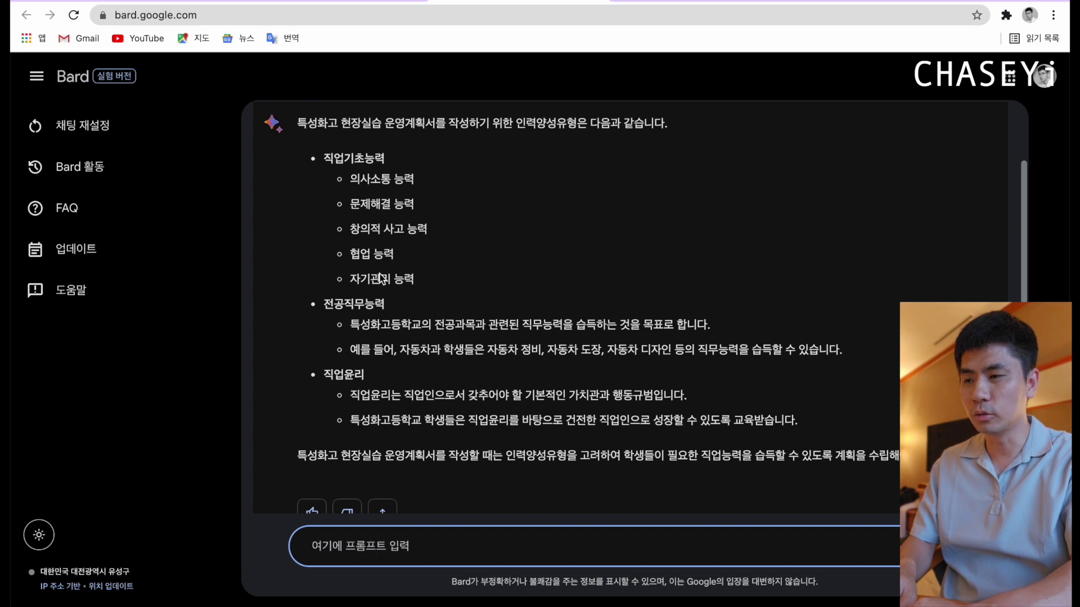
pyautogui.scroll(-2, 379, 292)
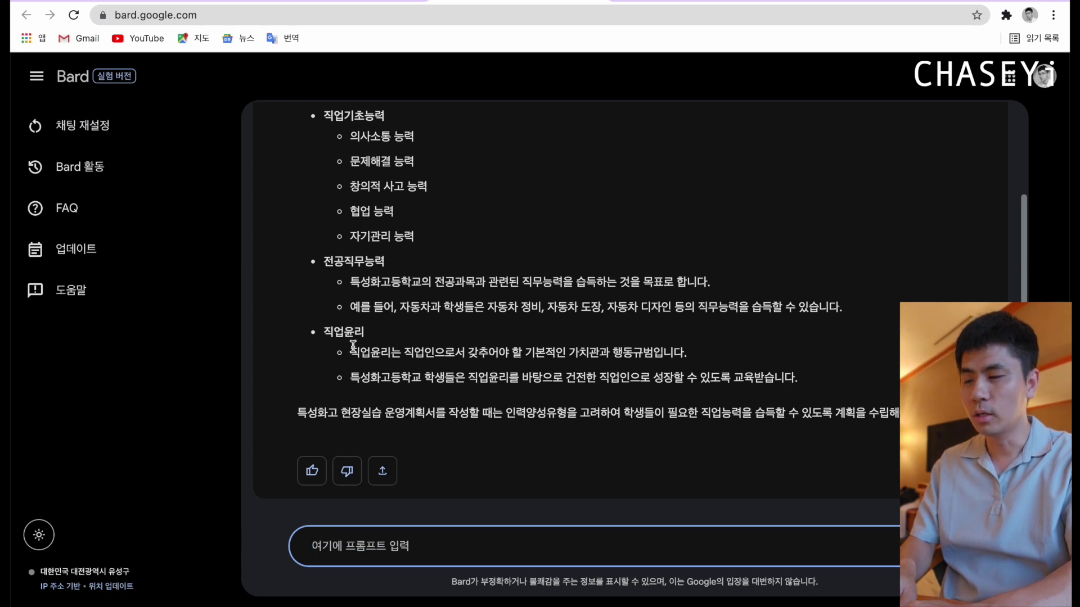
pyautogui.scroll(3, 478, 412)
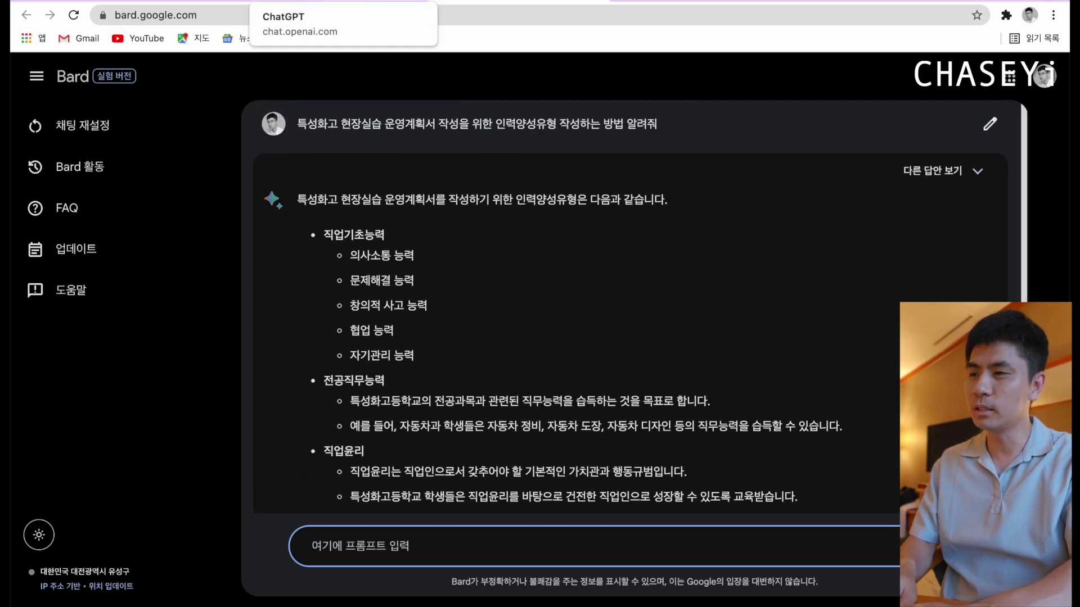
pyautogui.click(323, 2)
pyautogui.scroll(6, 340, 237)
pyautogui.scroll(-4, 340, 237)
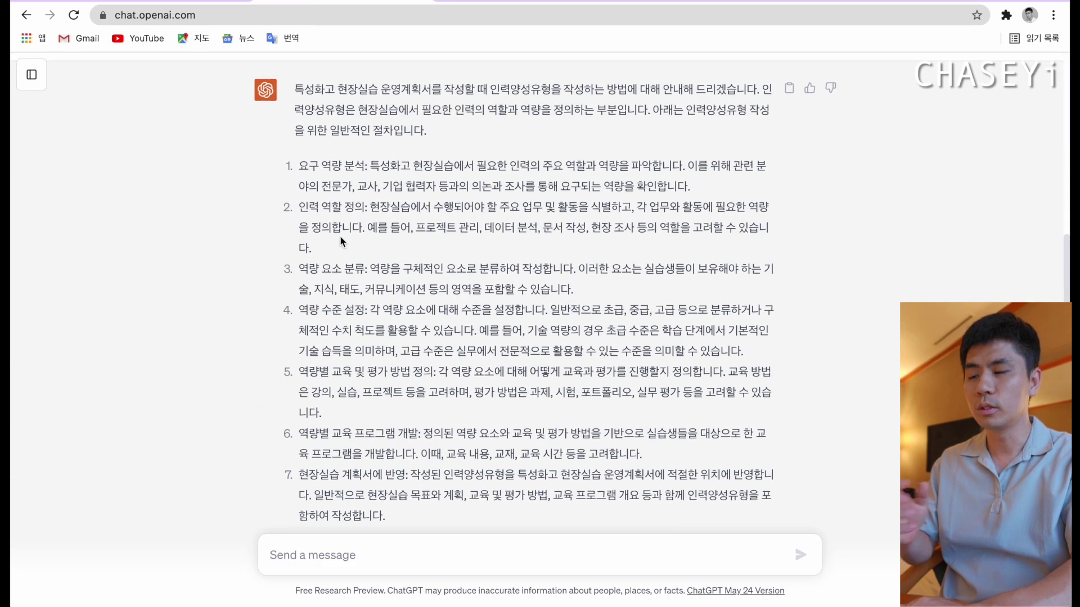
# - Switch to the Padlet board and copy the prompt "영상콘텐츠과에 대한 예시로 알려줘" from the 인력양성유형 post
pyautogui.hotkey('ctrl', 'Tab')
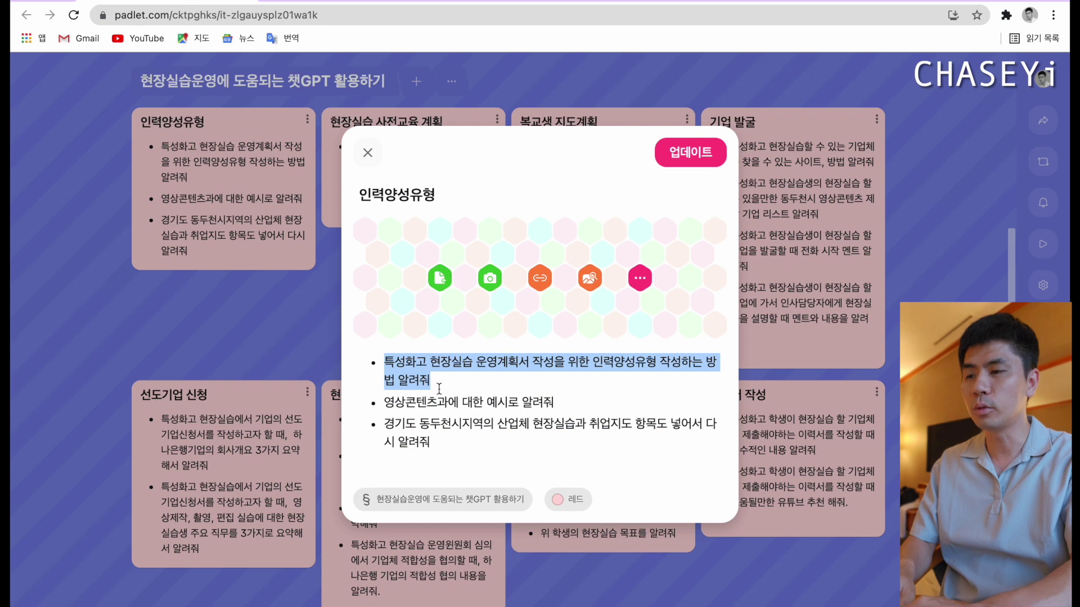
pyautogui.click(498, 422)
pyautogui.moveTo(557, 404); pyautogui.dragTo(386, 403)
pyautogui.click(384, 403)
pyautogui.moveTo(569, 400); pyautogui.dragTo(386, 403)
pyautogui.press('super+c')
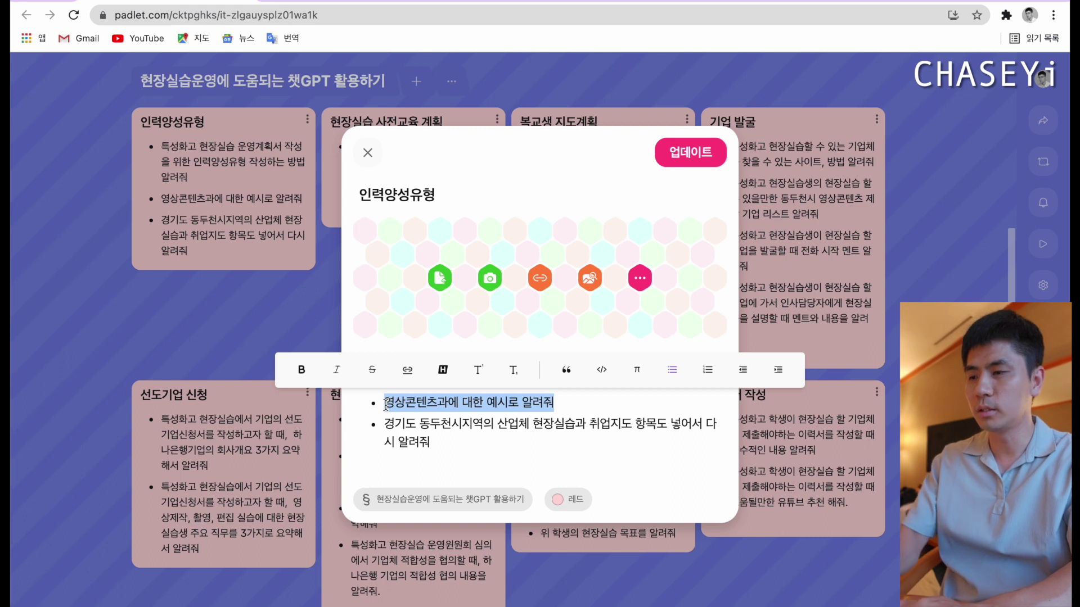
# - Send the copied prompt "영상콘텐츠과에 대한 예시로 알려줘" to ChatGPT and Bard, and review both answers
pyautogui.click(345, 3)
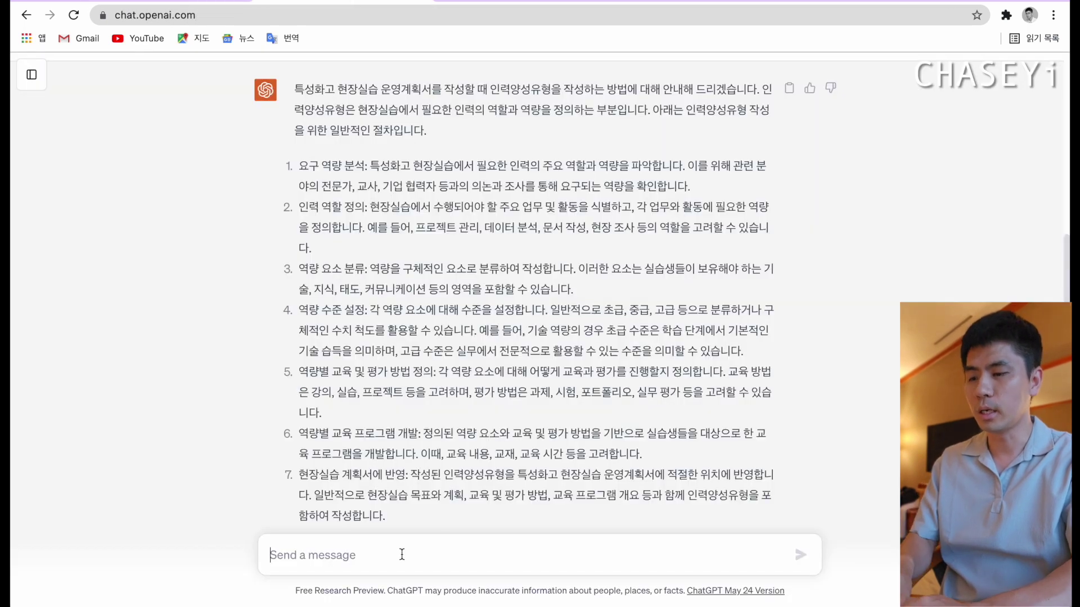
pyautogui.press('super+v')
pyautogui.press('Return')
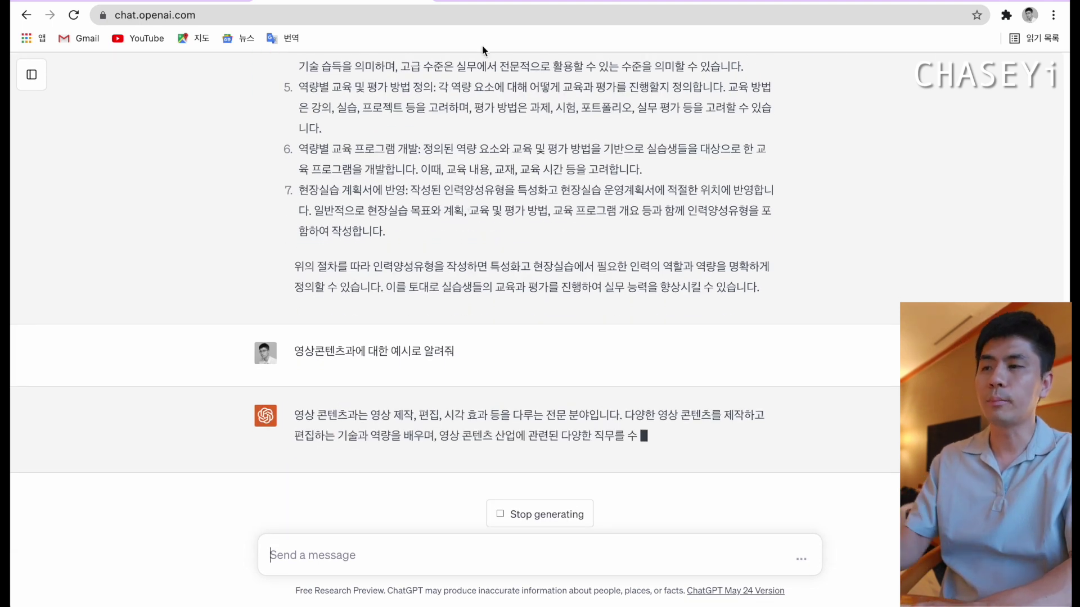
pyautogui.click(482, 4)
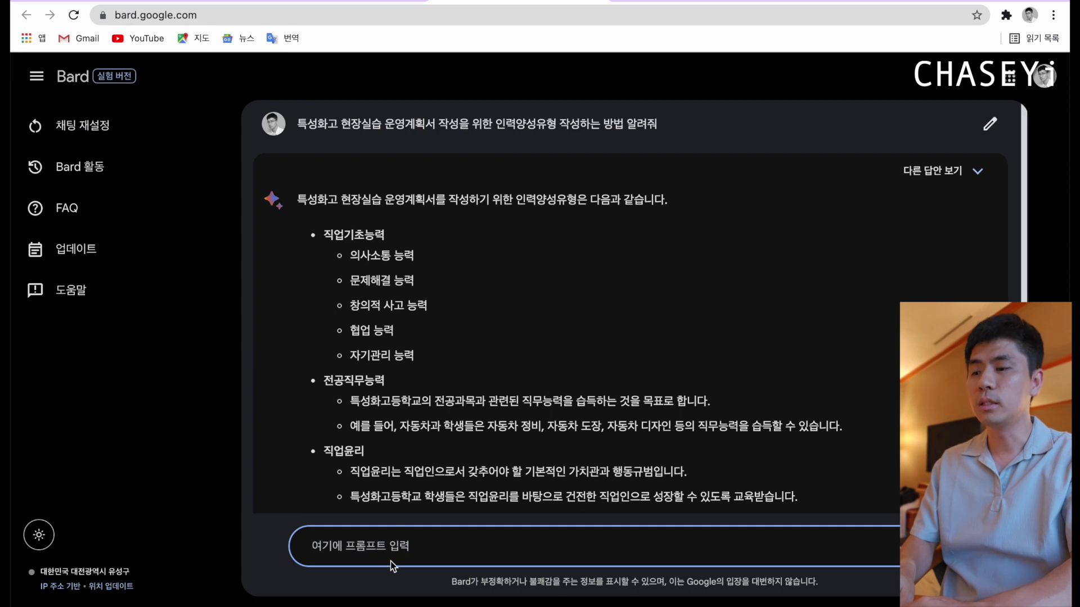
pyautogui.press('super+v')
pyautogui.press('Return')
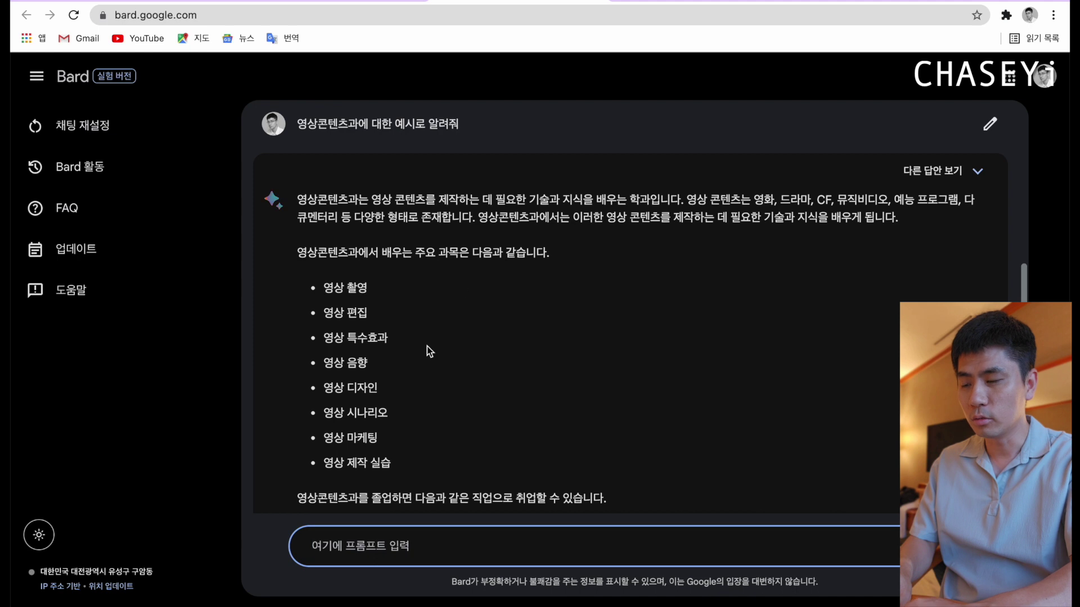
pyautogui.scroll(-6, 427, 352)
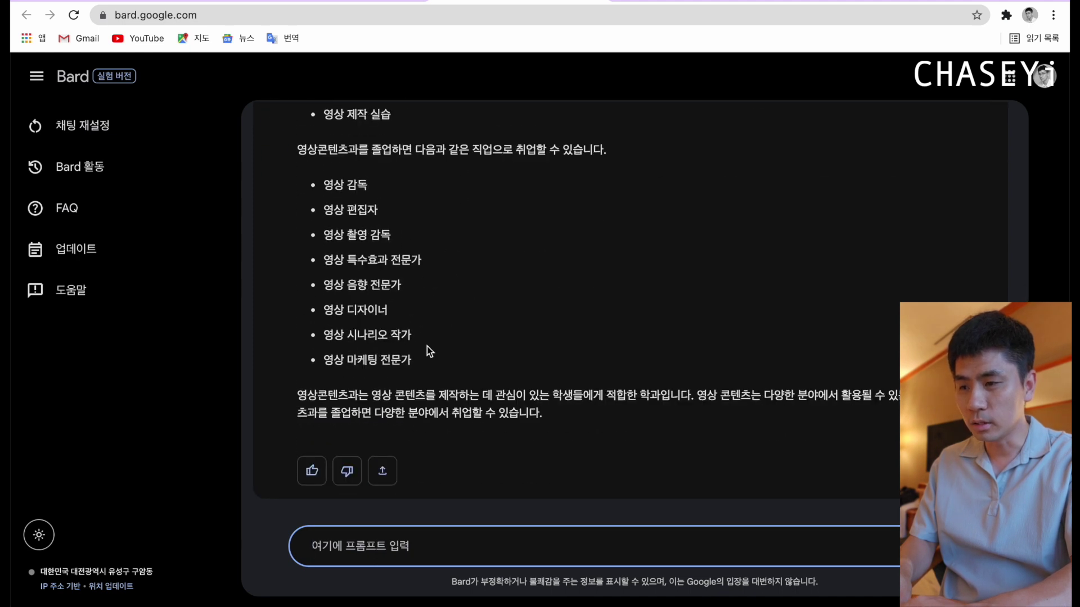
pyautogui.scroll(5, 427, 348)
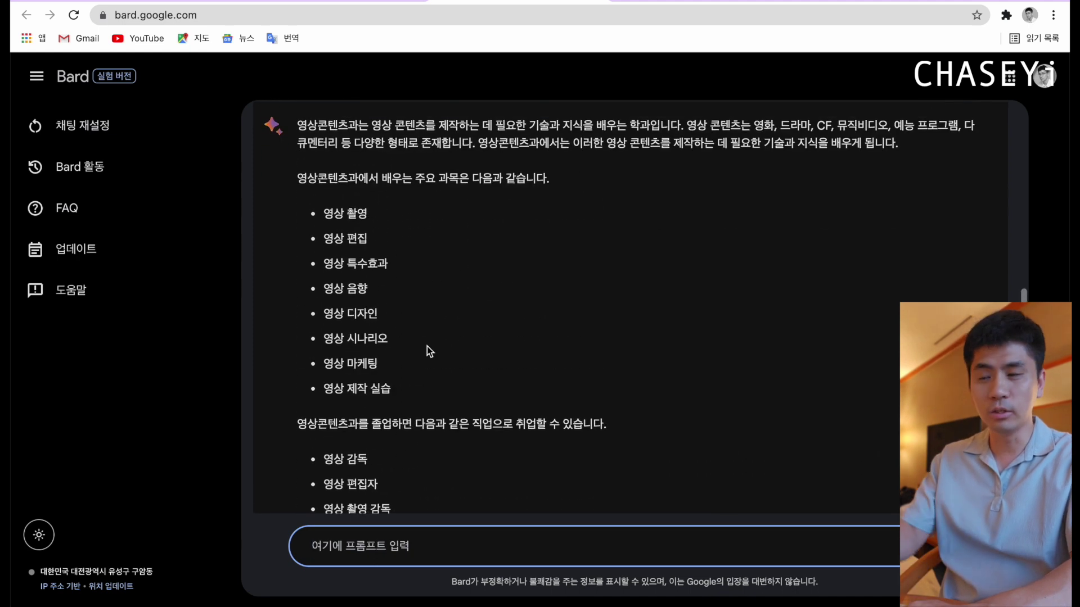
pyautogui.click(332, 2)
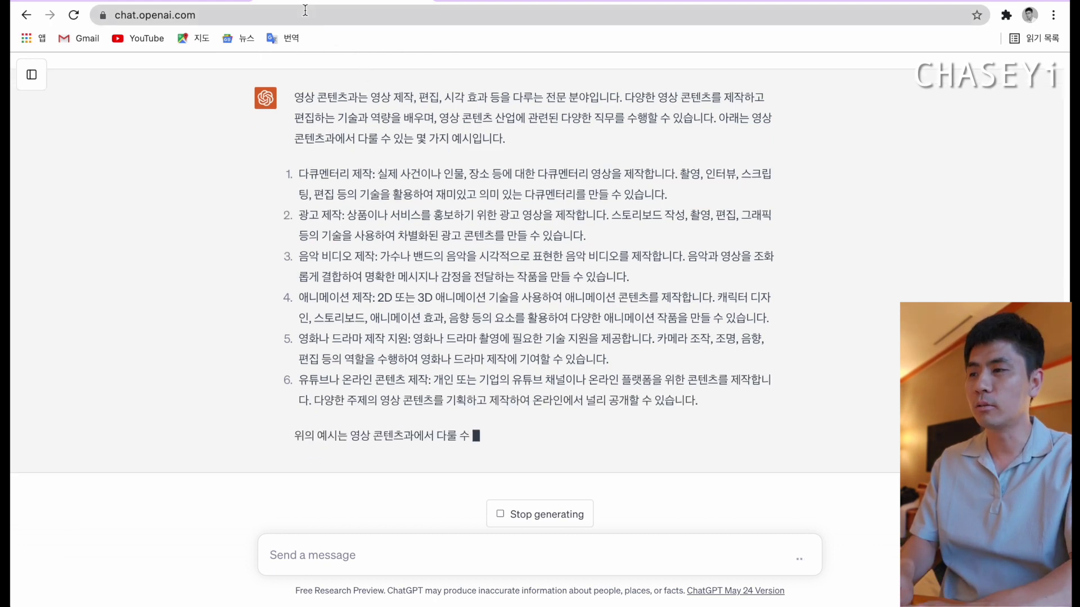
# - Copy the prompt "경기도 동두천시지역의 산업체 현장실습과 취업지도 항목도 넣어서 다시 알려줘" from the 인력양성유형 post in Padlet
pyautogui.click(163, 0)
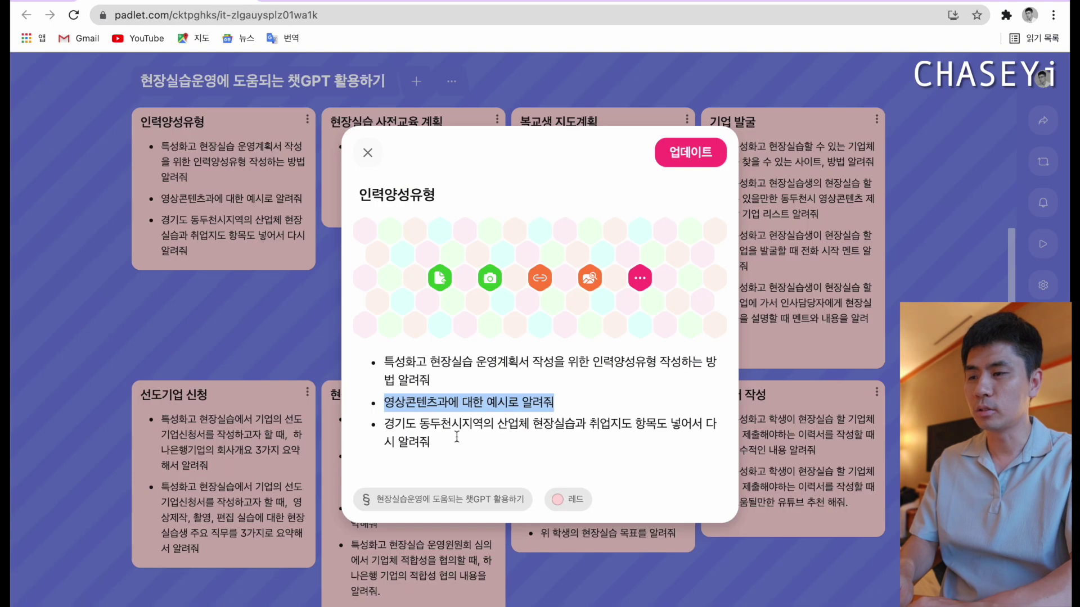
pyautogui.click(447, 445)
pyautogui.moveTo(433, 446); pyautogui.dragTo(387, 423)
pyautogui.press('super+c')
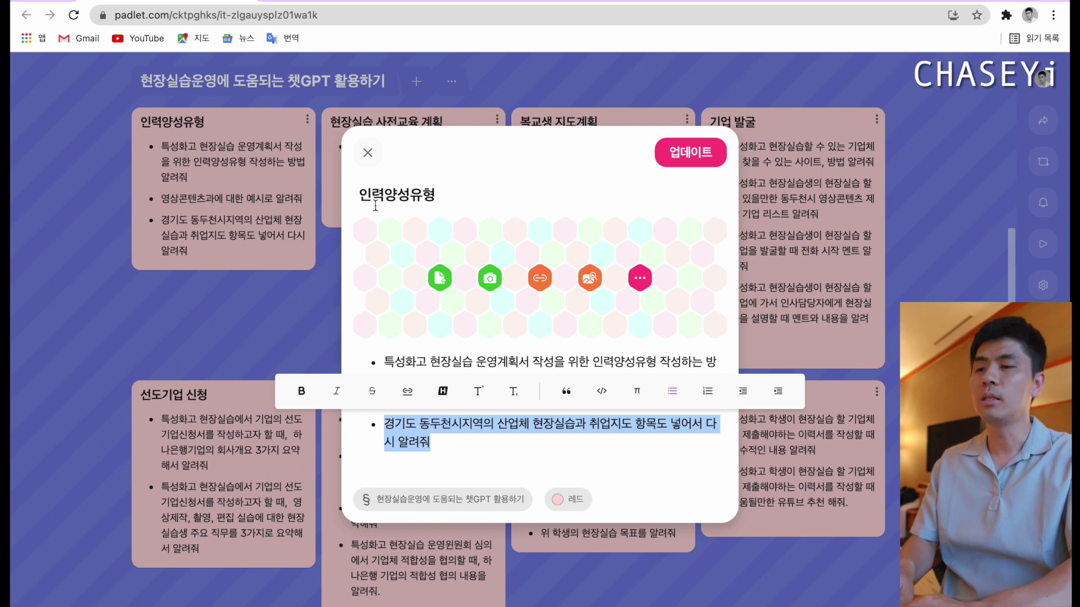
# - Submit the copied 경기도 동두천시지역 prompt in the ChatGPT and Bard conversations
pyautogui.click(304, 1)
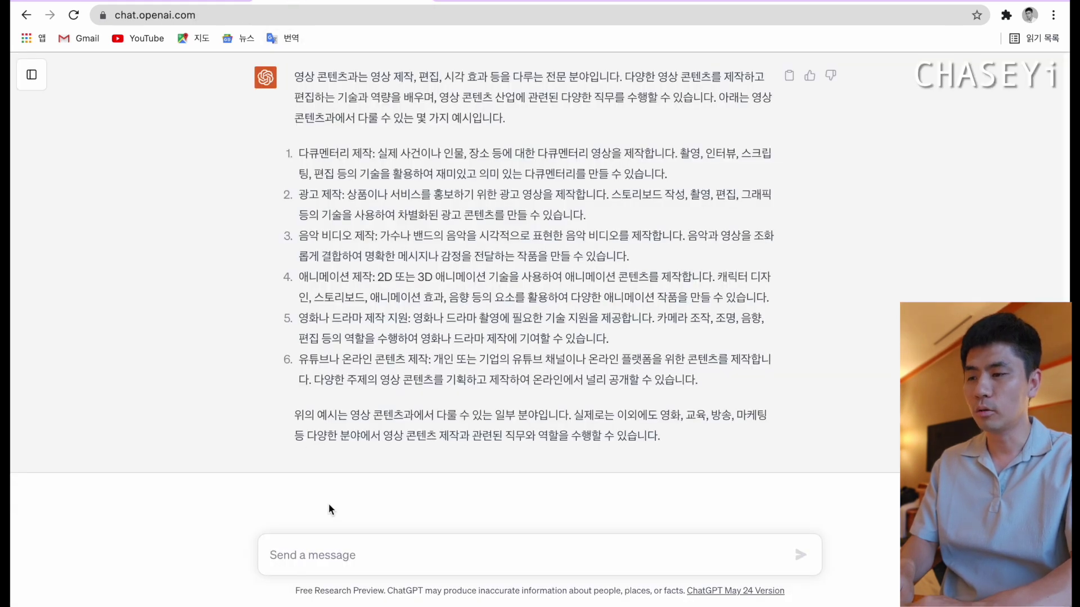
pyautogui.press('super+v')
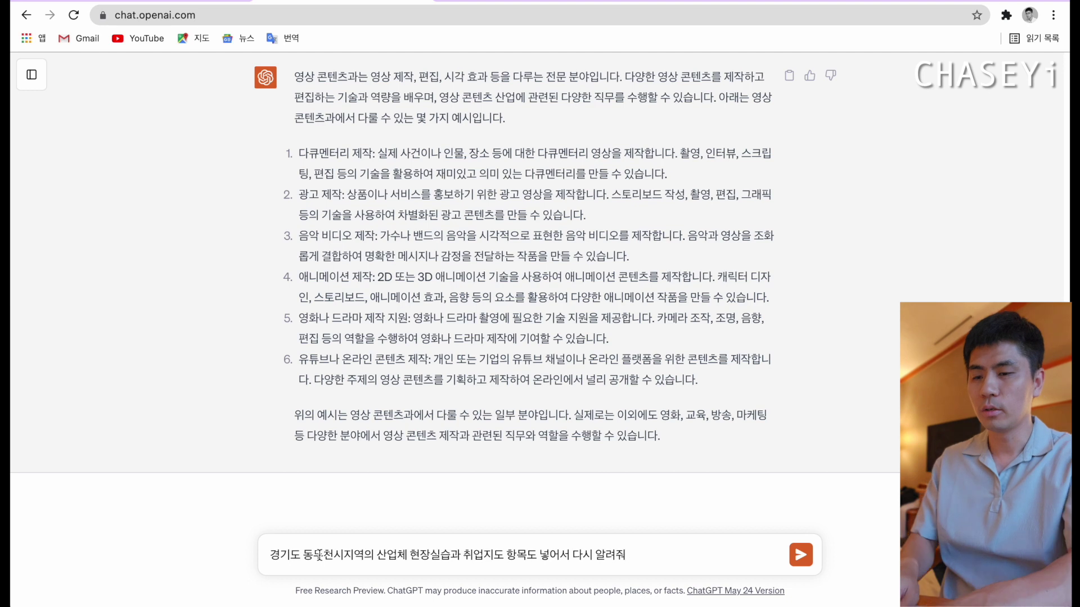
pyautogui.press('Return')
pyautogui.click(487, 2)
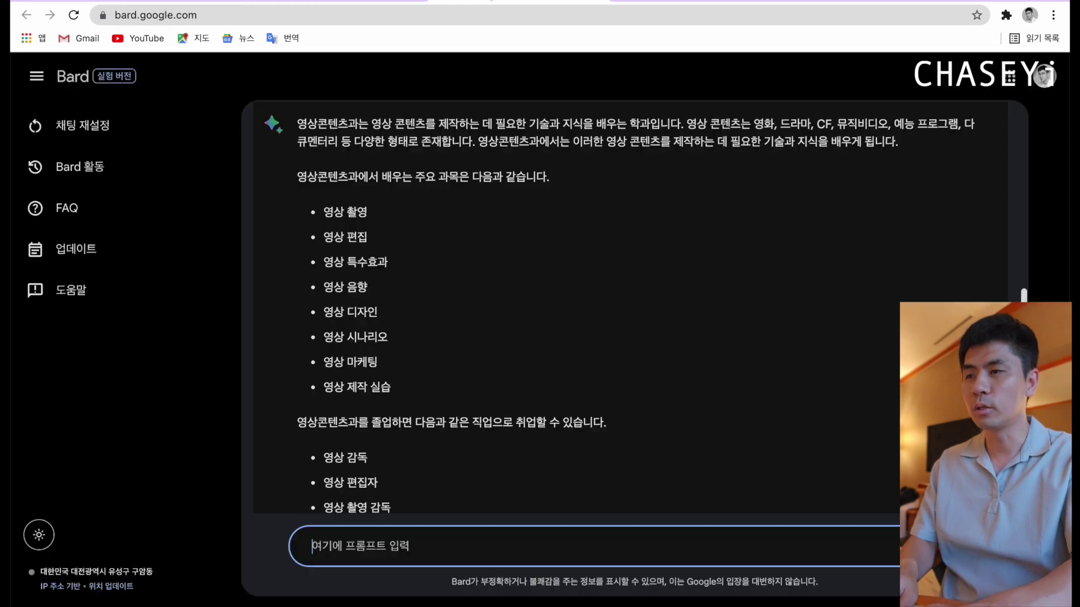
pyautogui.click(371, 546)
pyautogui.press('super+v')
pyautogui.press('Return')
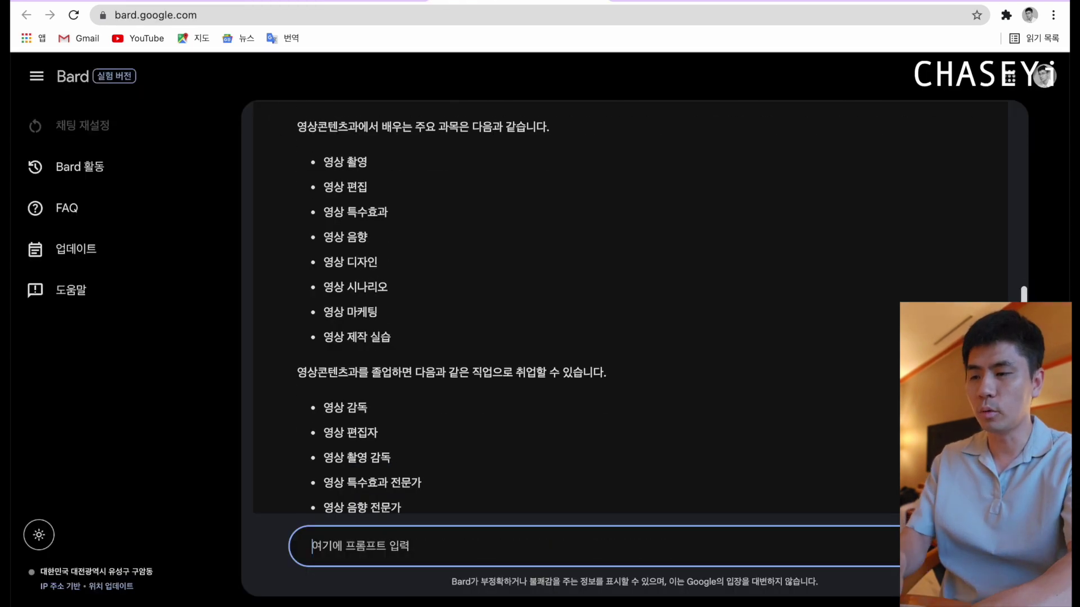
# - Compare the ChatGPT and Bard answers about 산업체 현장실습 and 취업지도 in 동두천시
pyautogui.click(379, 2)
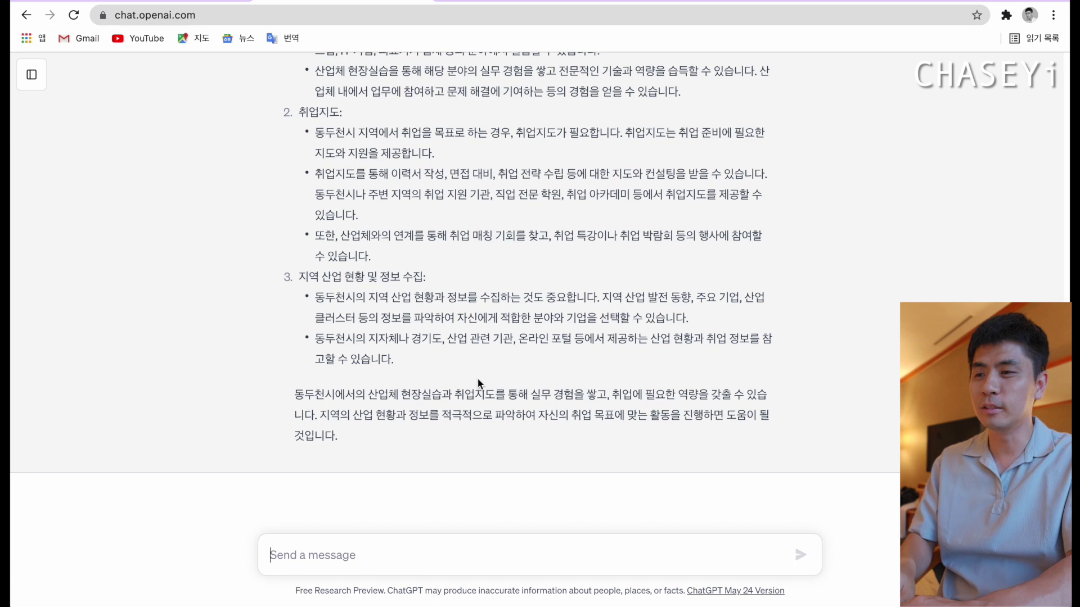
pyautogui.scroll(3, 478, 382)
pyautogui.scroll(-2, 478, 383)
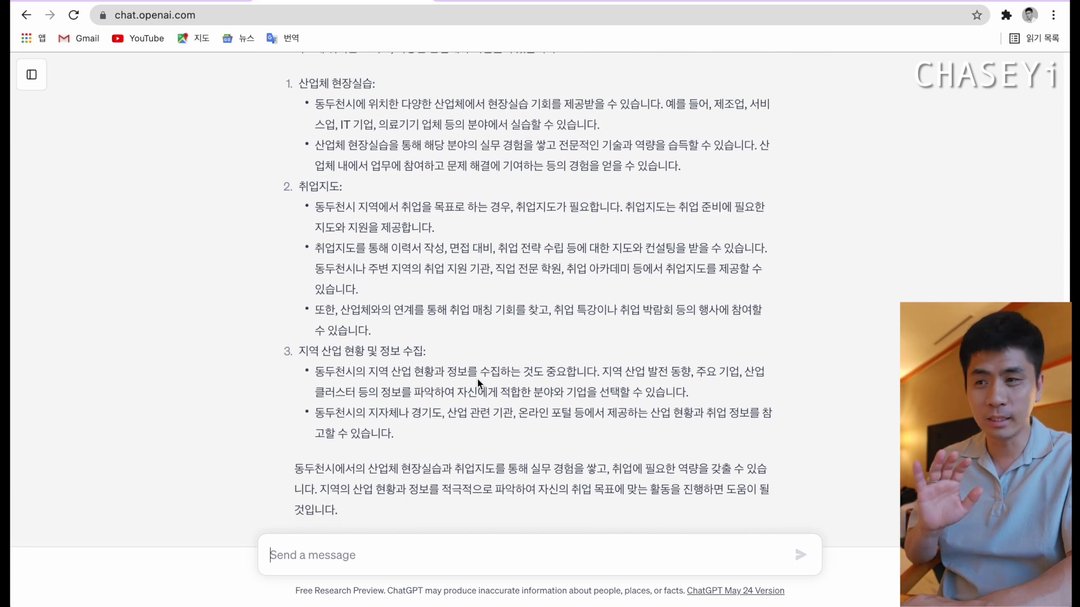
pyautogui.scroll(-1, 476, 282)
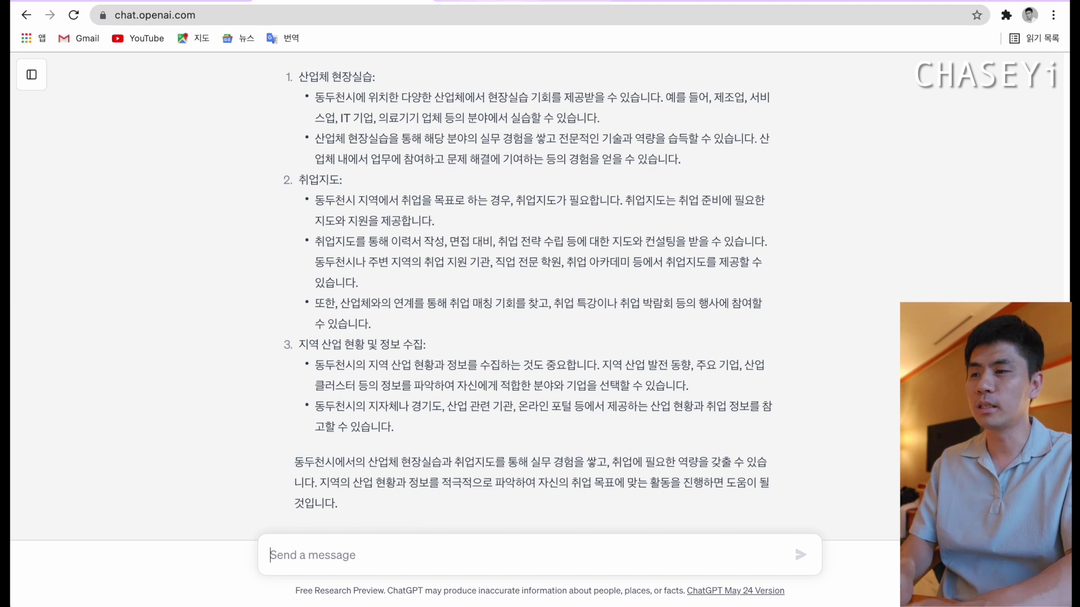
pyautogui.click(518, 2)
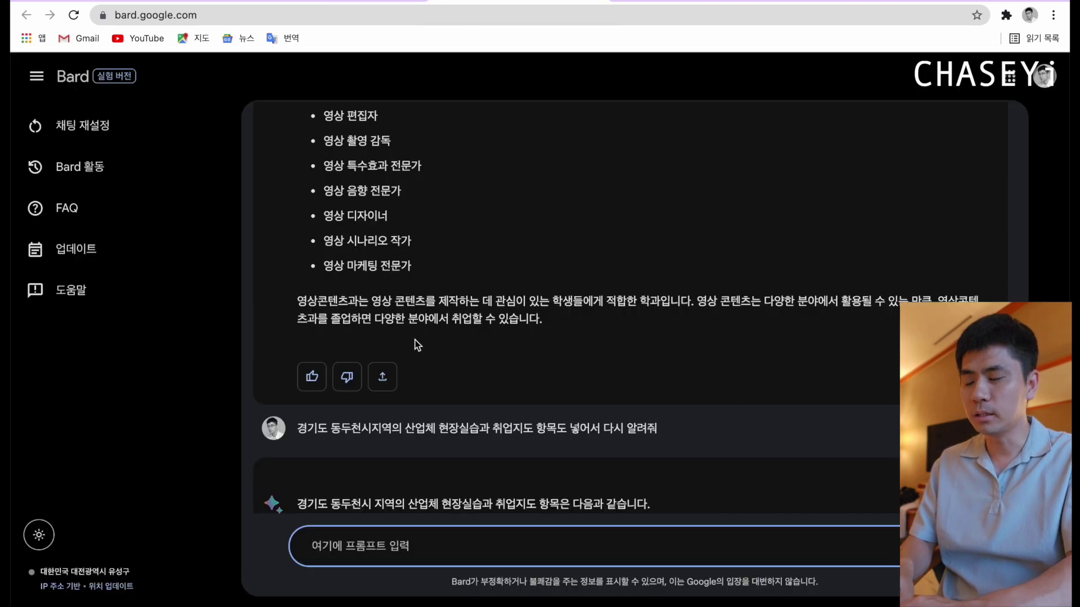
pyautogui.scroll(-10, 416, 346)
pyautogui.scroll(4, 415, 338)
pyautogui.scroll(-1, 415, 337)
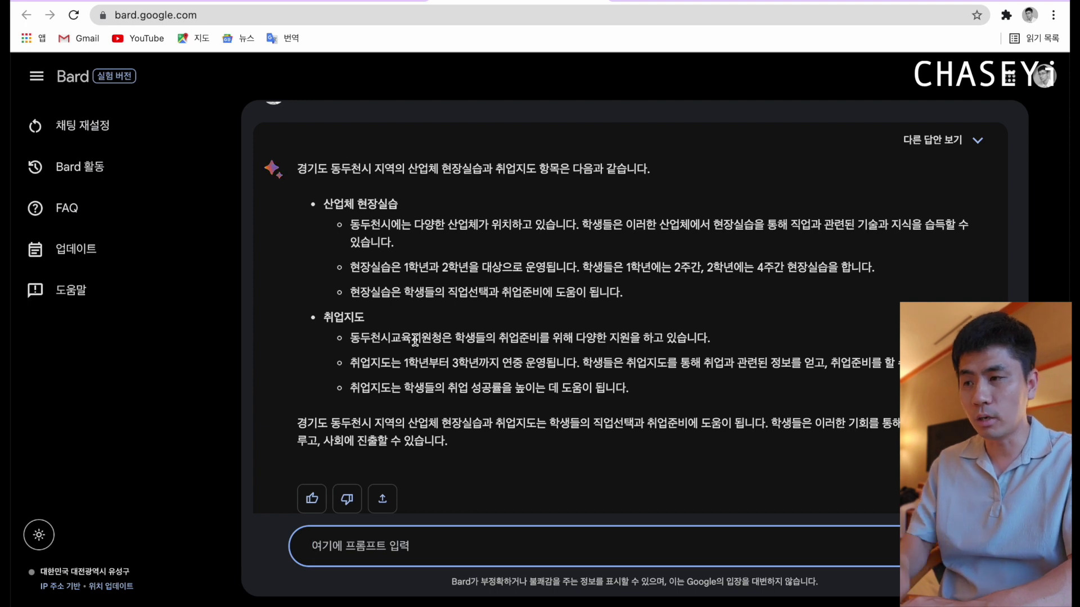
pyautogui.scroll(-1, 415, 338)
pyautogui.scroll(-1, 415, 338)
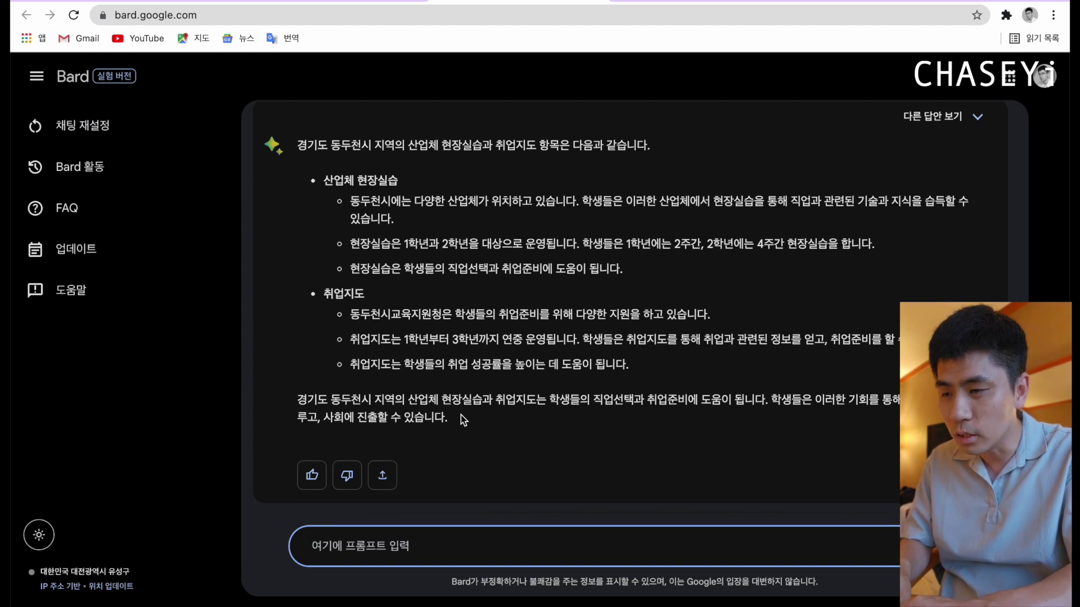
pyautogui.scroll(1, 461, 415)
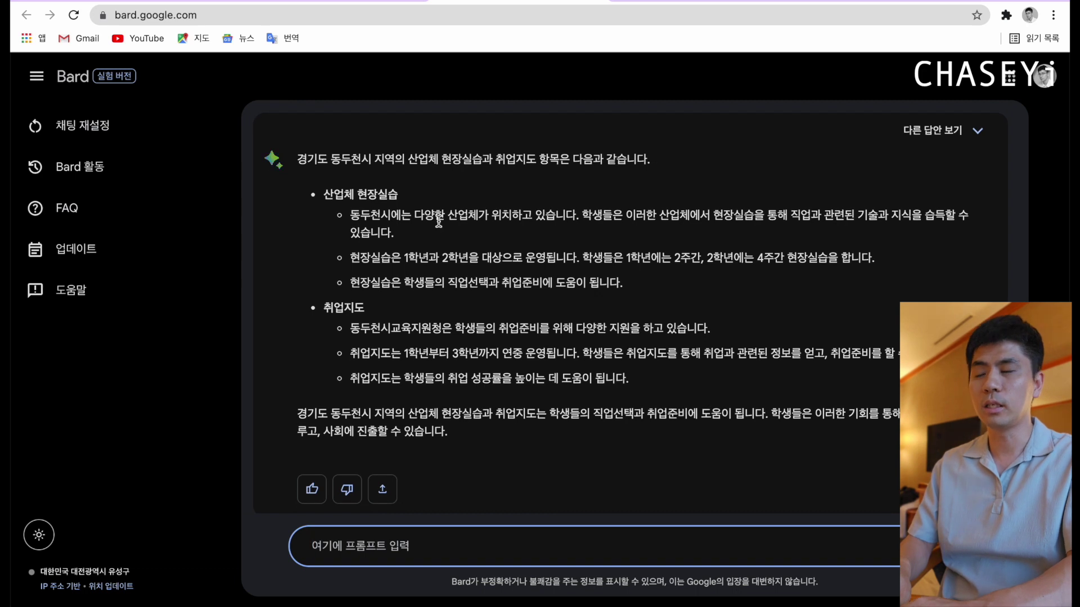
# - Close the 인력양성유형 post in Padlet, copy the full prompt from the 현장실습 사전교육 계획 post and return to ChatGPT
pyautogui.click(135, 2)
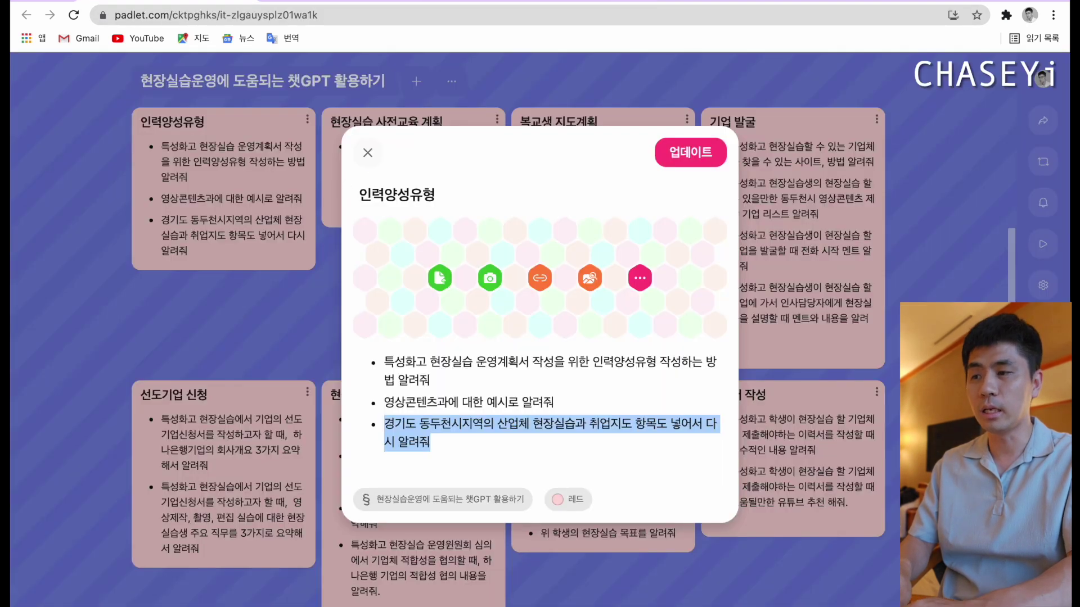
pyautogui.click(369, 153)
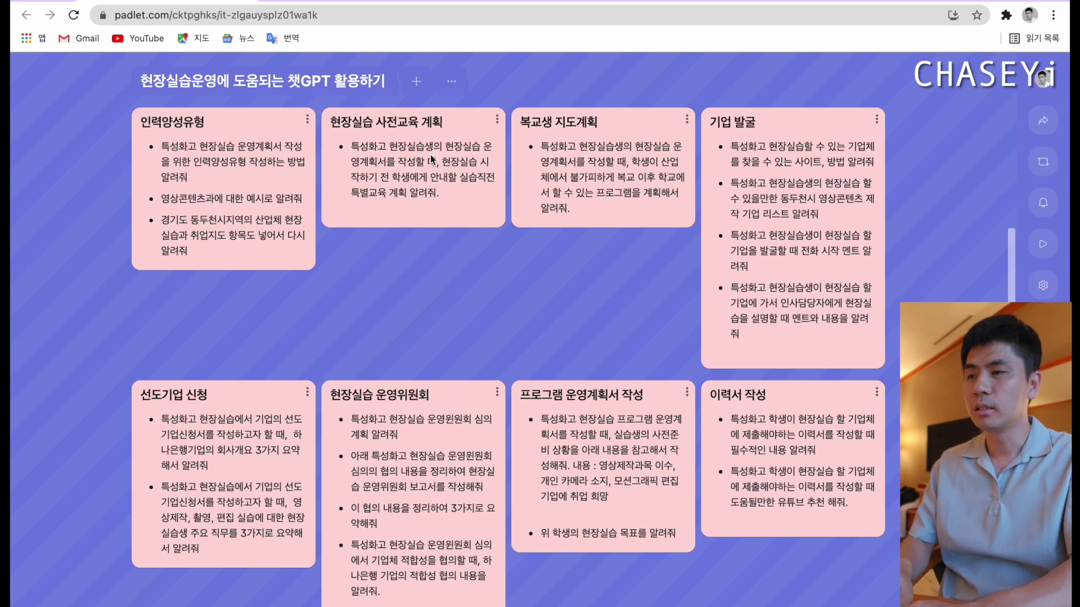
pyautogui.click(396, 189)
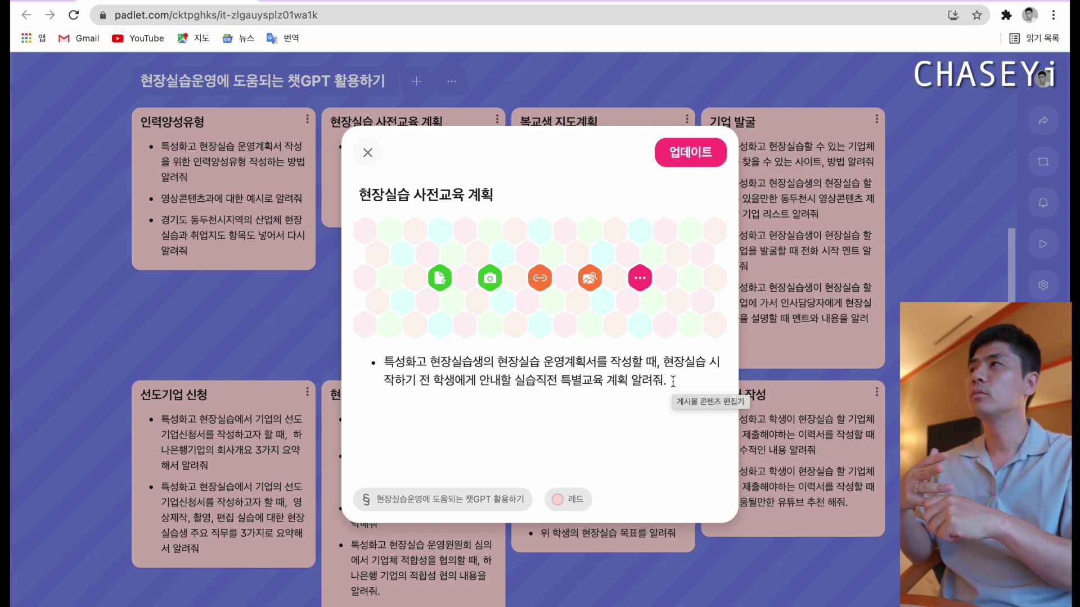
pyautogui.moveTo(673, 381); pyautogui.dragTo(386, 368)
pyautogui.hotkey('ctrl', 'c')
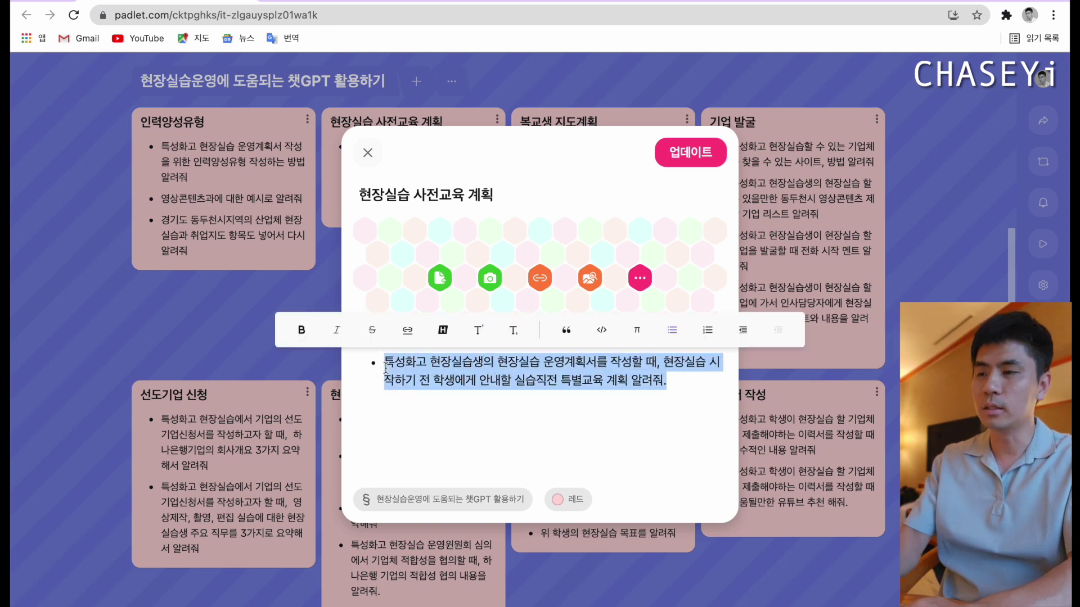
pyautogui.hotkey('ctrl', 'Tab')
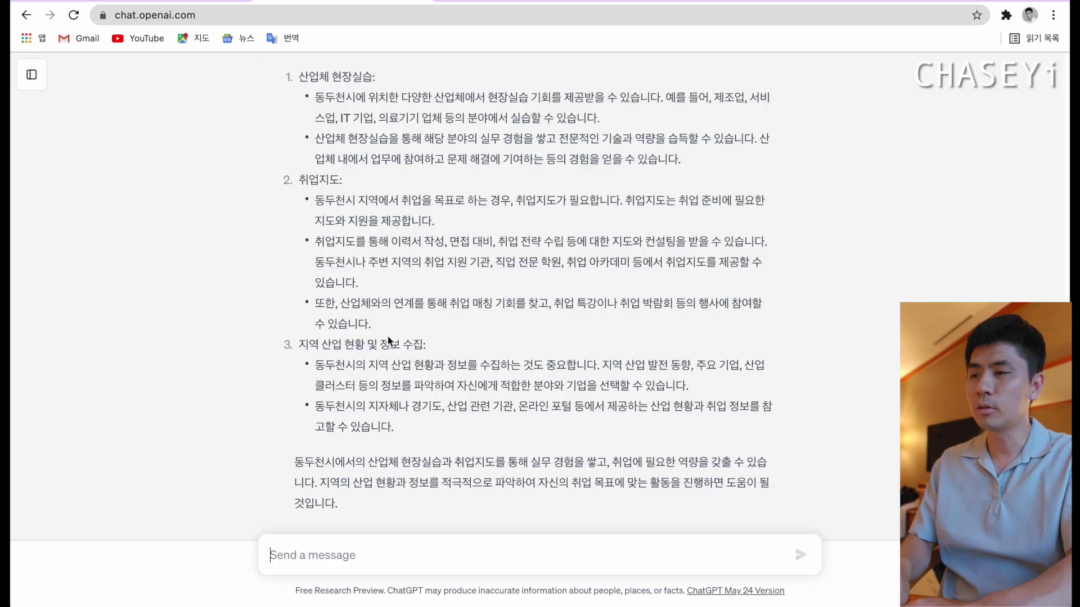
# - Submit the copied prompt about the 실습직전 특별교육 계획 in the ChatGPT and Bard conversations
pyautogui.click(349, 563)
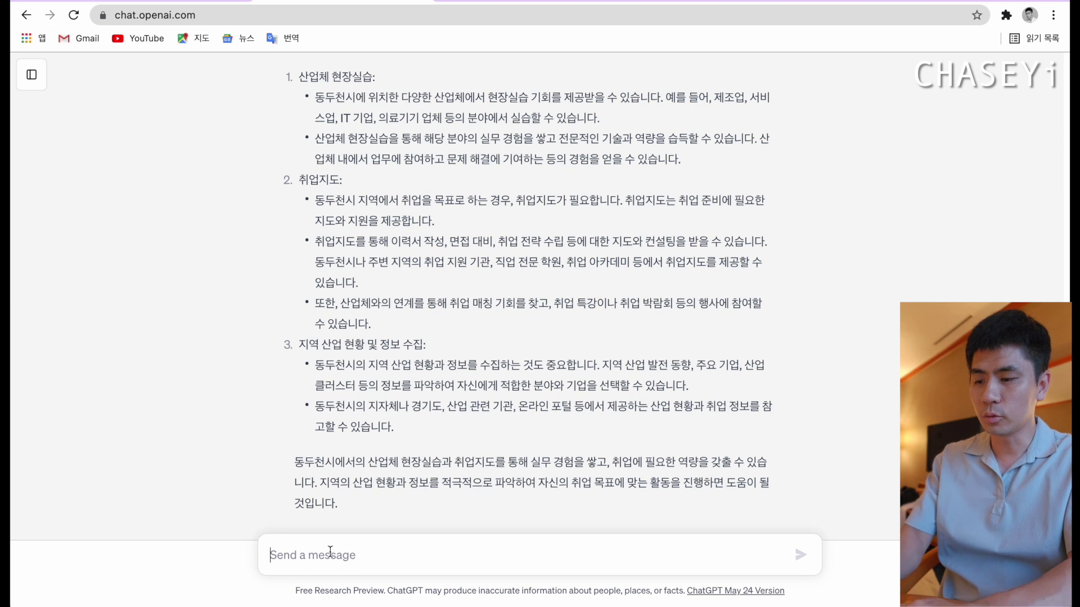
pyautogui.hotkey('ctrl', 'v')
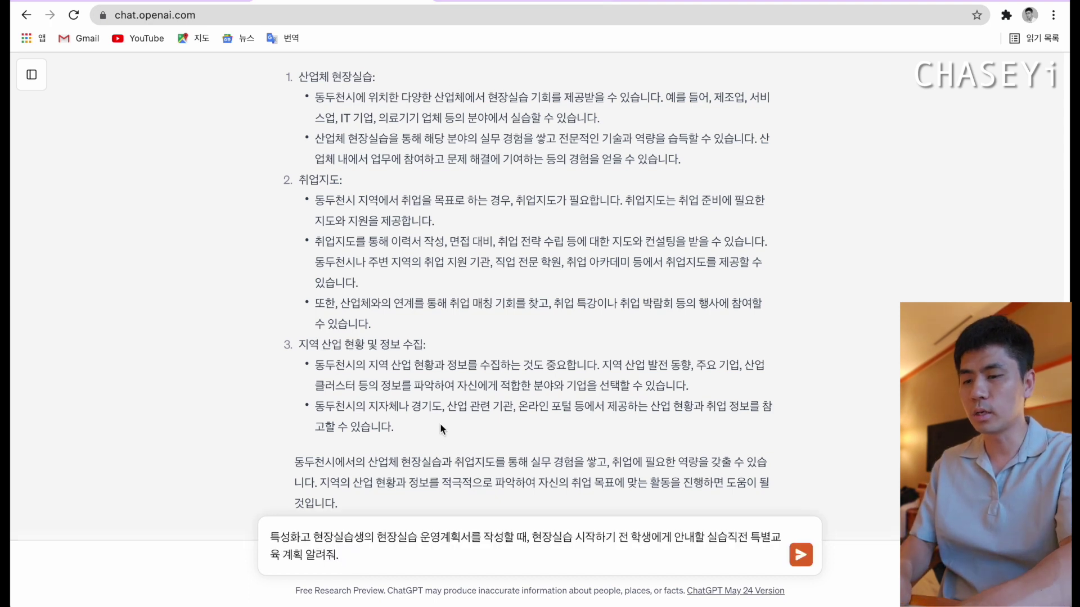
pyautogui.press('Return')
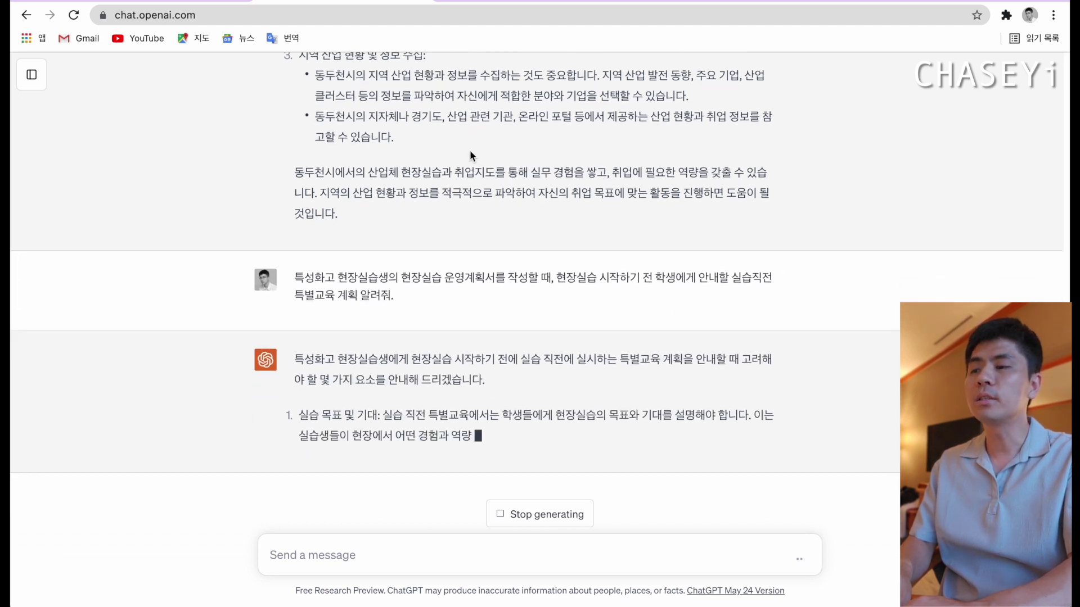
pyautogui.click(469, 6)
pyautogui.click(412, 550)
pyautogui.press('super+v')
pyautogui.press('Return')
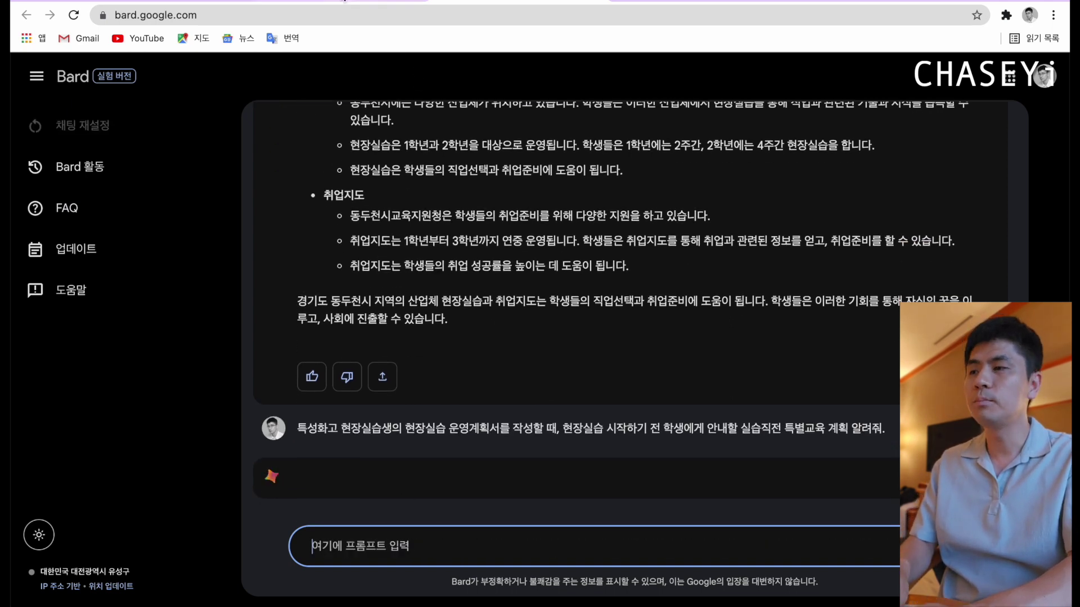
# - Compare the ChatGPT and Bard answers about the special education plan given to students before field training
pyautogui.click(334, 3)
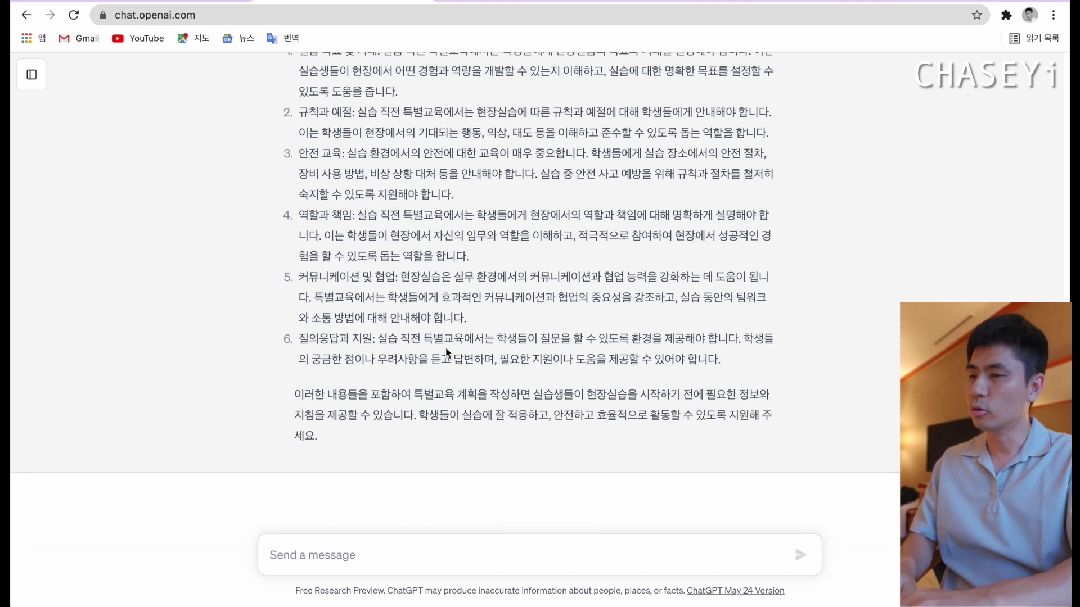
pyautogui.scroll(2, 409, 156)
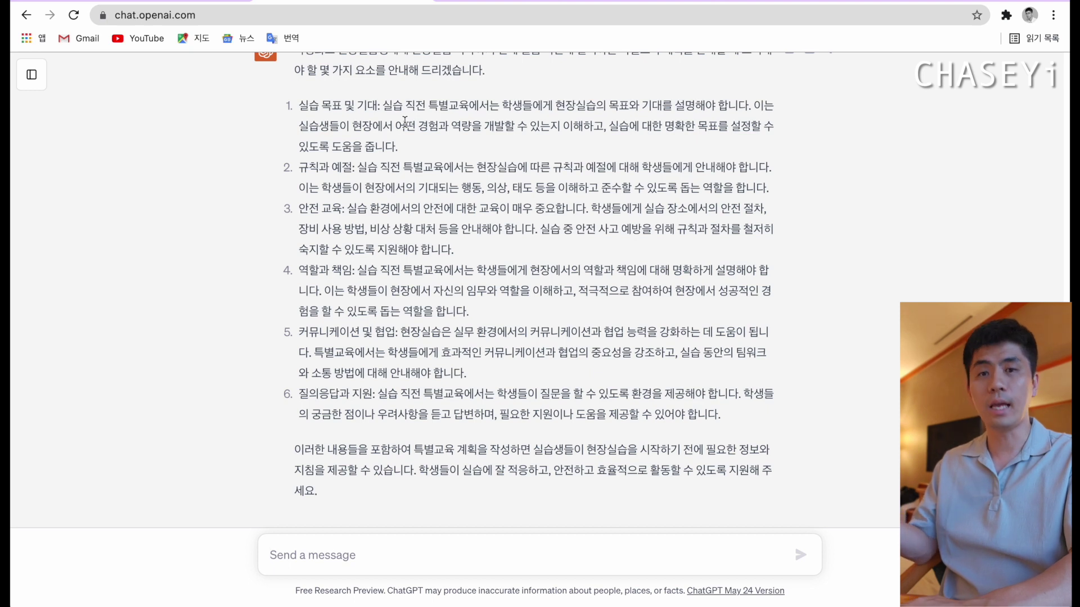
pyautogui.click(271, 555)
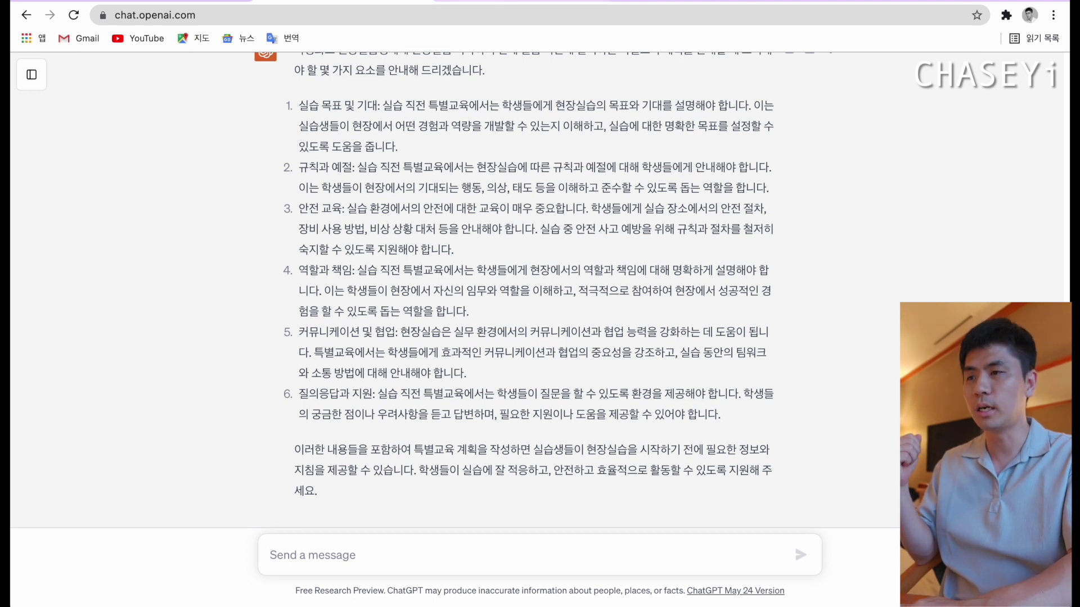
pyautogui.hotkey('ctrl', 'Tab')
pyautogui.scroll(-5, 403, 299)
pyautogui.scroll(1, 404, 300)
pyautogui.scroll(-3, 404, 298)
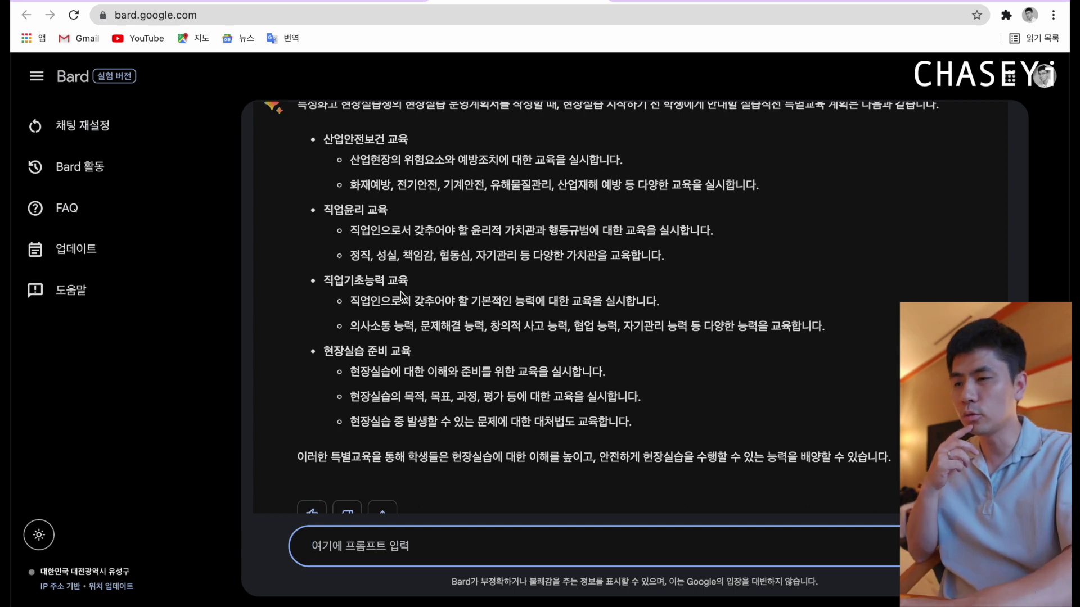
pyautogui.click(309, 2)
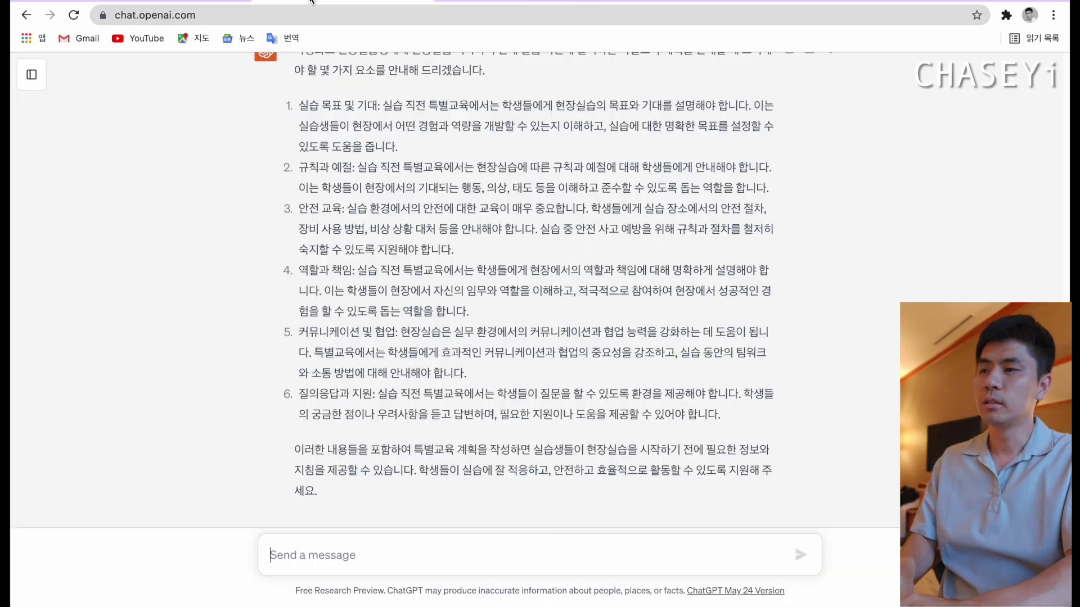
# - In Padlet, close the 현장실습 사전교육 계획 post and copy the full prompt from the 복교생 지도계획 post
pyautogui.click(177, 2)
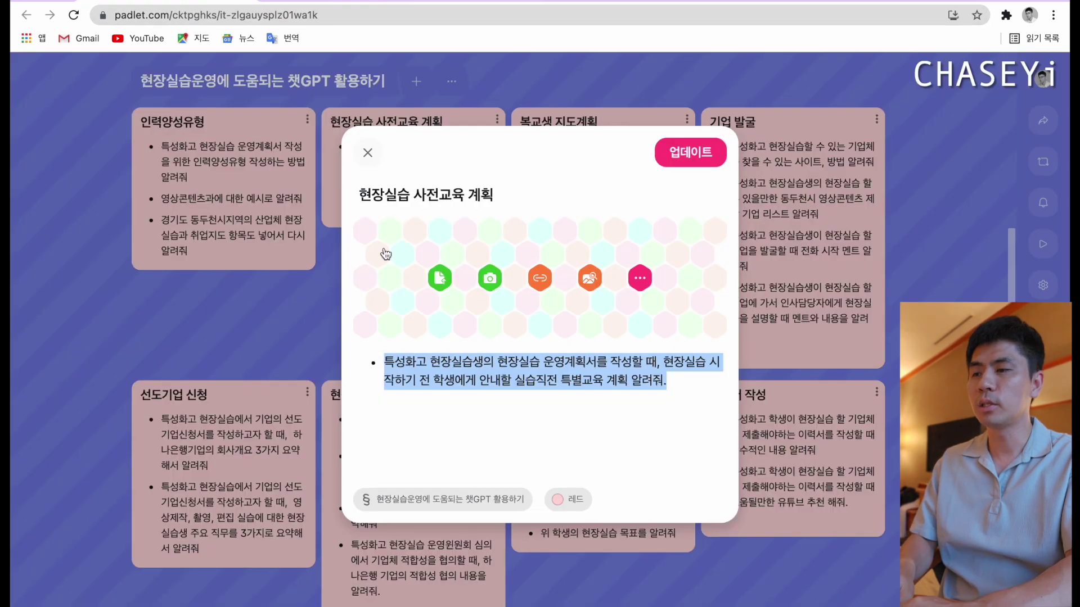
pyautogui.click(368, 153)
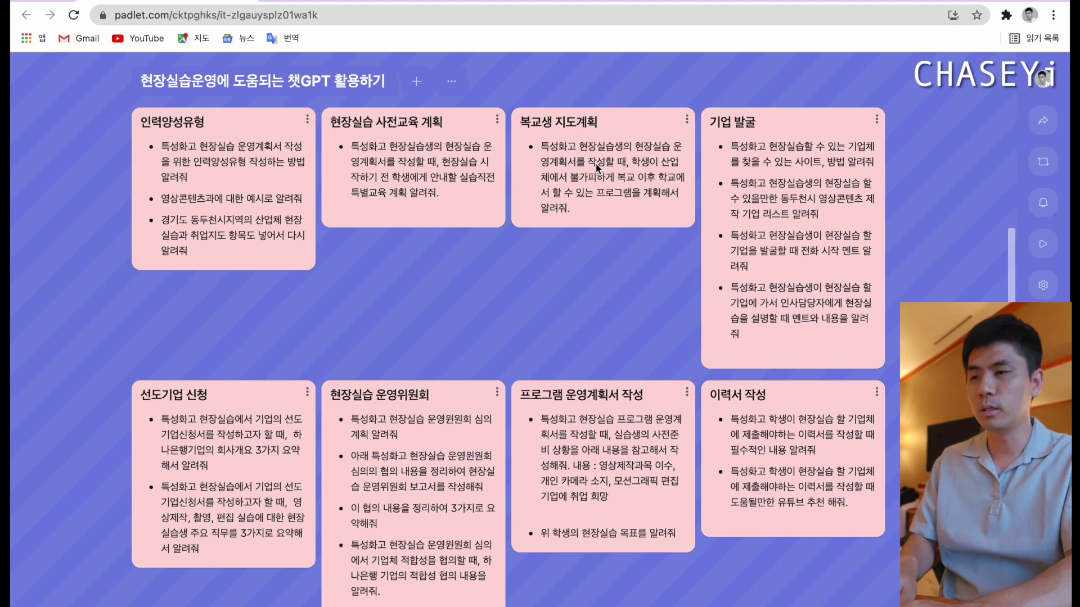
pyautogui.doubleClick(595, 164)
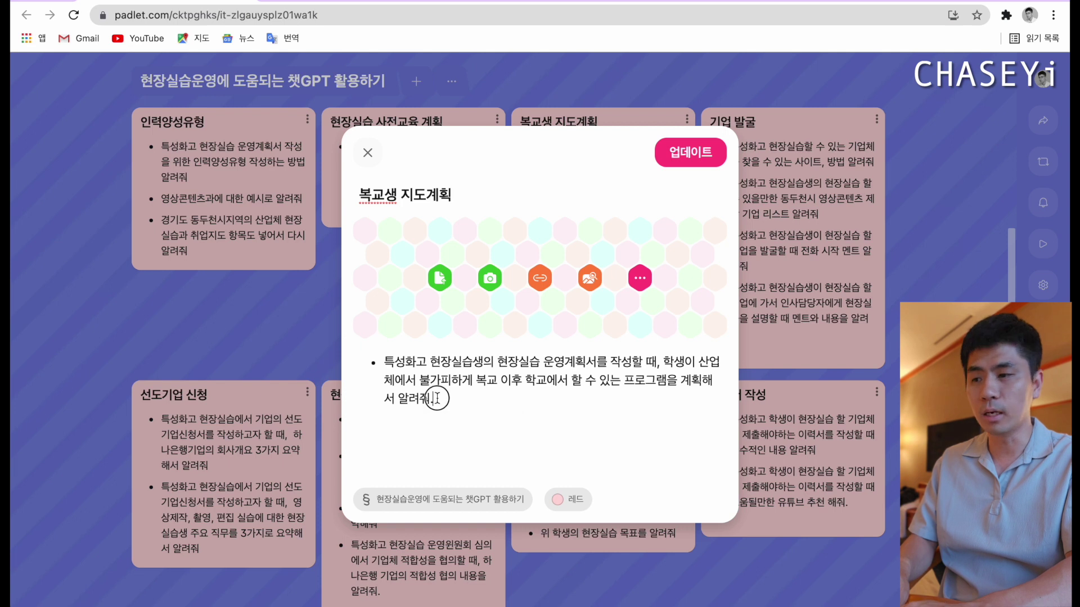
pyautogui.moveTo(495, 399); pyautogui.dragTo(383, 370)
pyautogui.press('super+c')
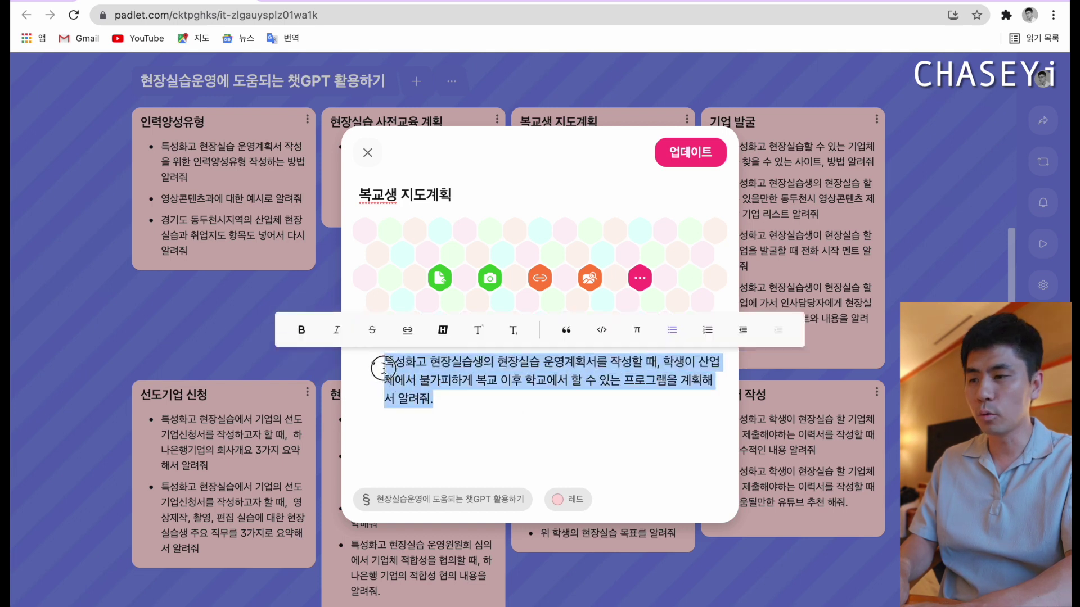
# - Submit the copied 복교생 지도계획 prompt in the ChatGPT and Bard conversations
pyautogui.click(355, 4)
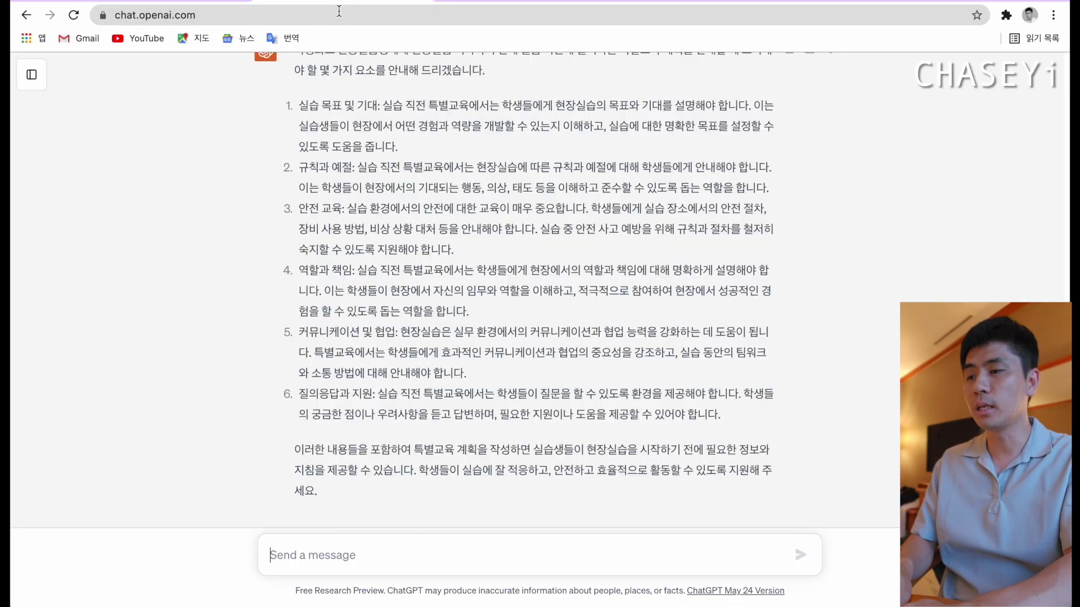
pyautogui.press('super+v')
pyautogui.press('Return')
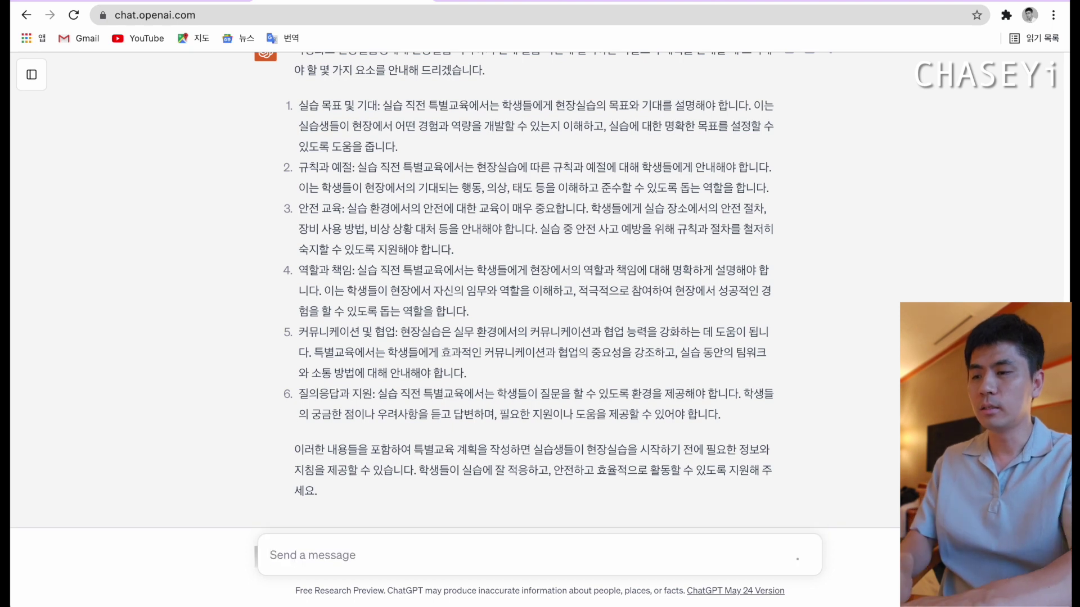
pyautogui.click(469, 3)
pyautogui.click(378, 551)
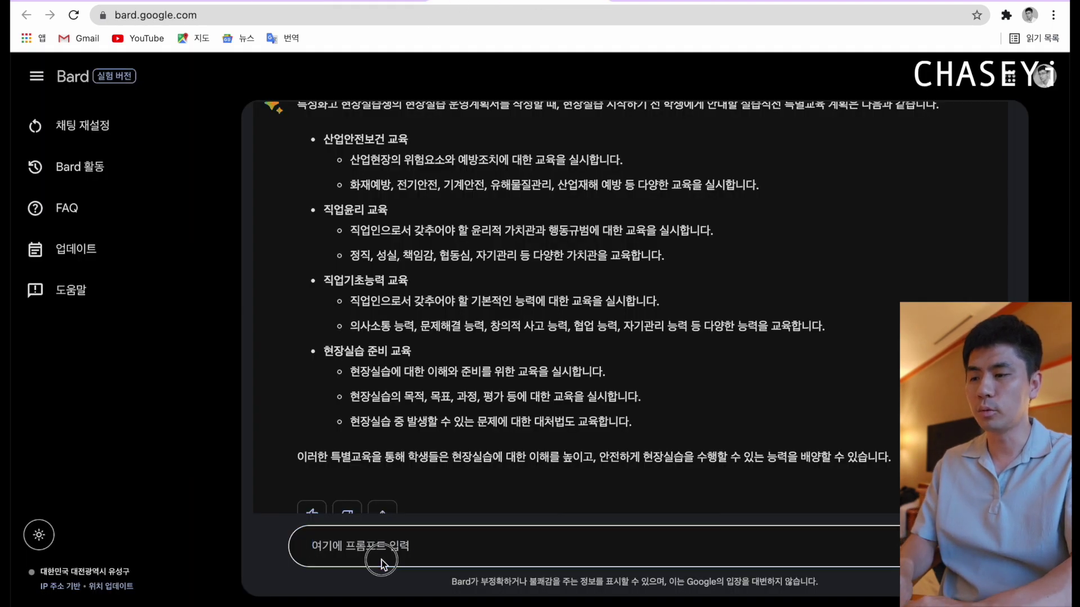
pyautogui.press('super+v')
pyautogui.press('Return')
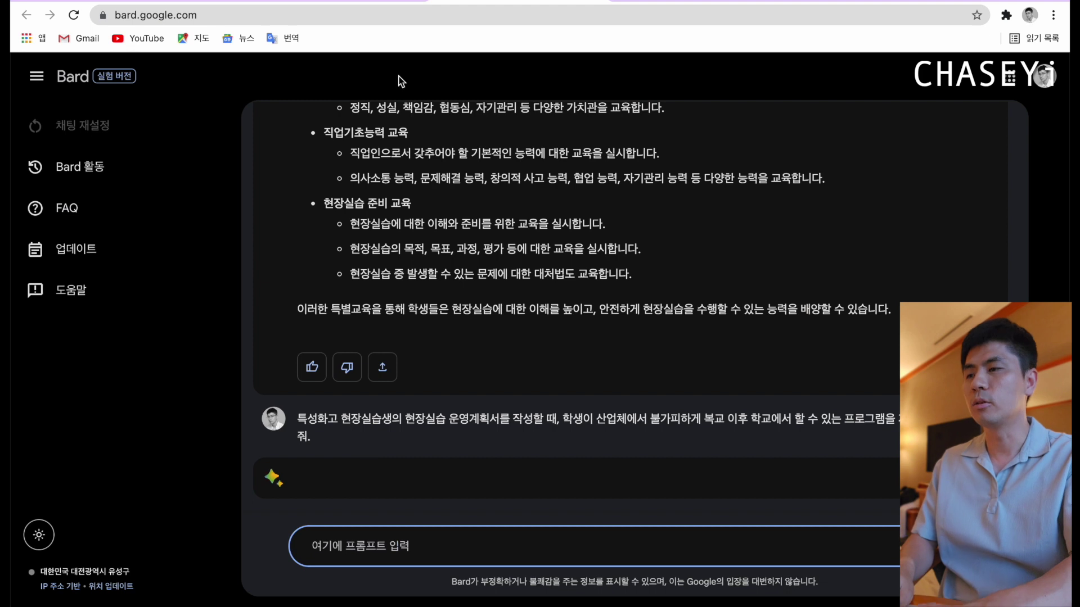
# - Compare the ChatGPT and Bard answers about school programs for students who return from field training
pyautogui.click(349, 3)
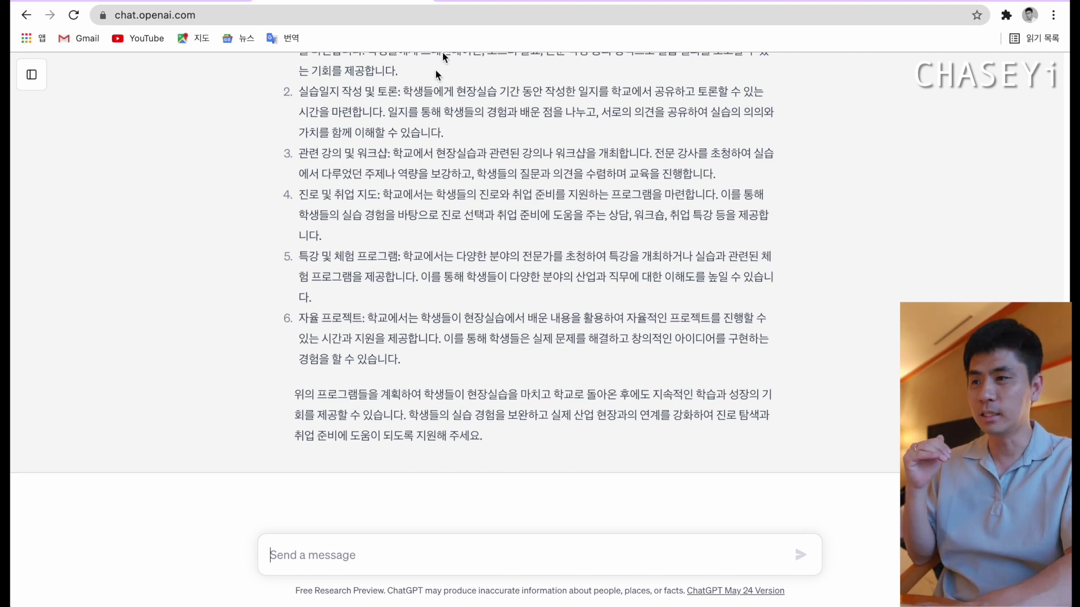
pyautogui.click(483, 0)
pyautogui.scroll(-6, 390, 343)
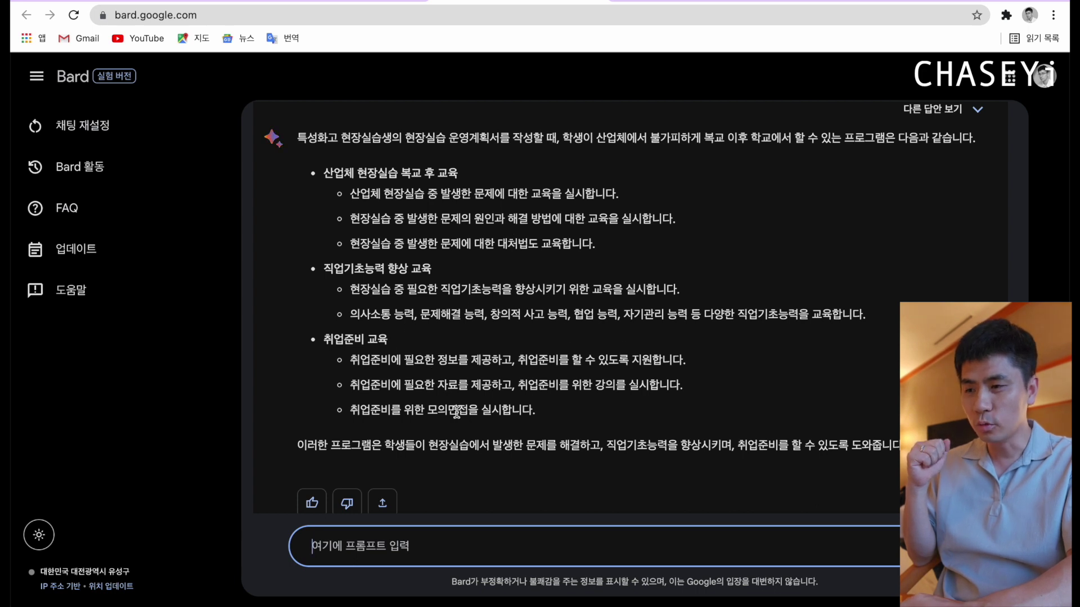
pyautogui.scroll(1, 456, 413)
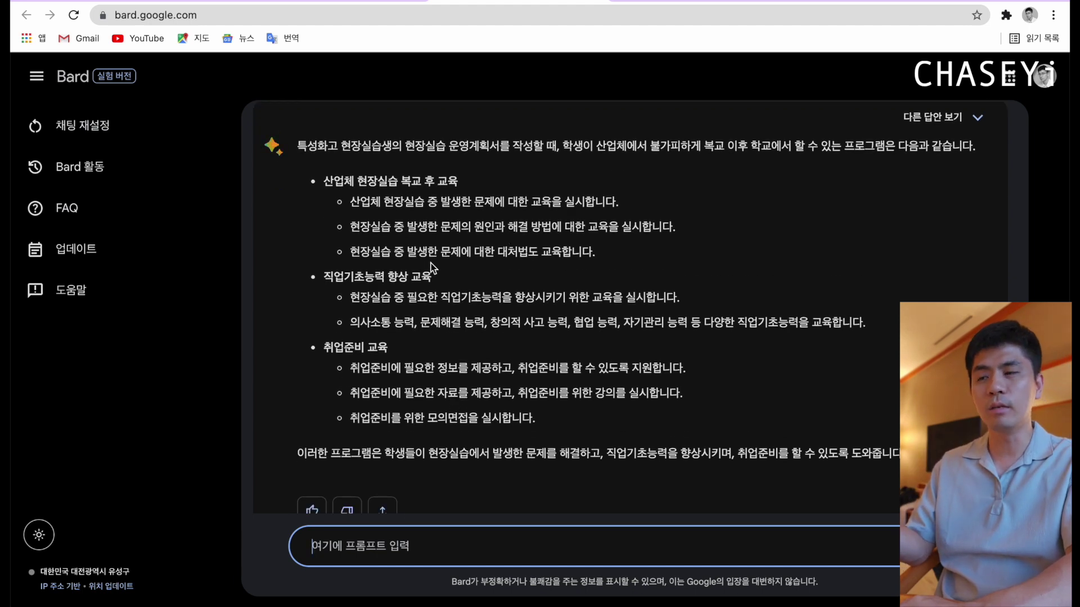
pyautogui.click(336, 3)
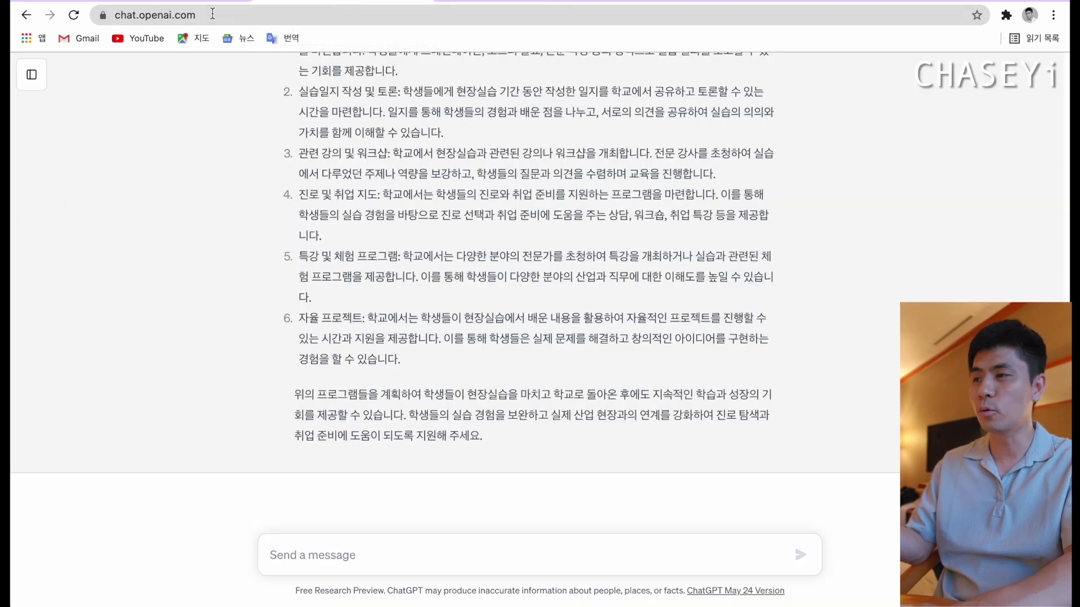
# - In Padlet, close the 복교생 지도계획 post and copy "특성화고 현장실습할 수 있는 기업체를 찾을 수 있는 사이트, 방법 알려줘" from the 기업 발굴 post
pyautogui.click(253, 4)
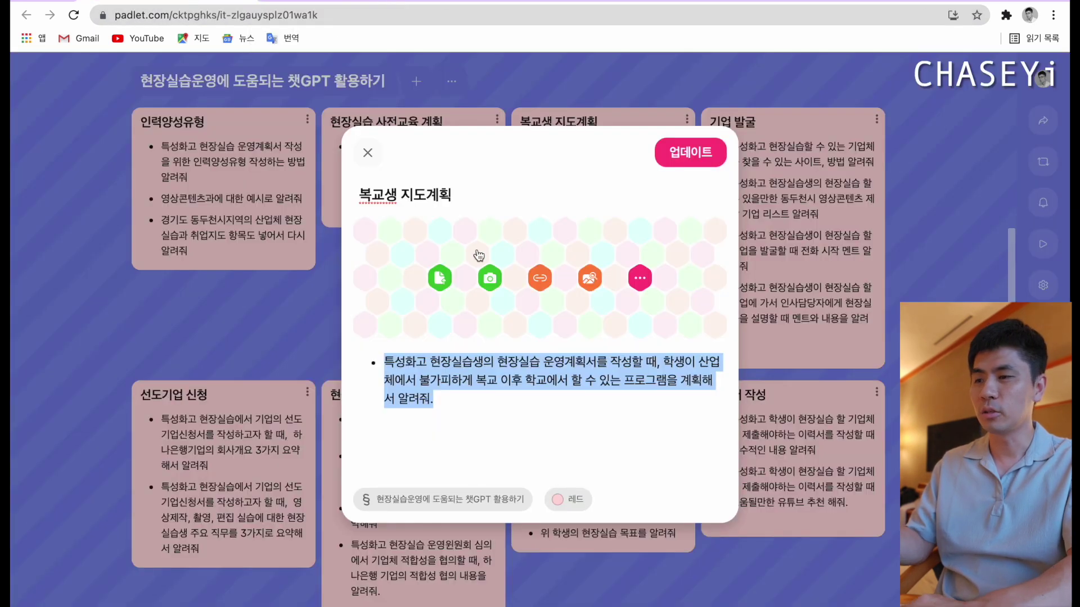
pyautogui.click(367, 153)
pyautogui.doubleClick(789, 204)
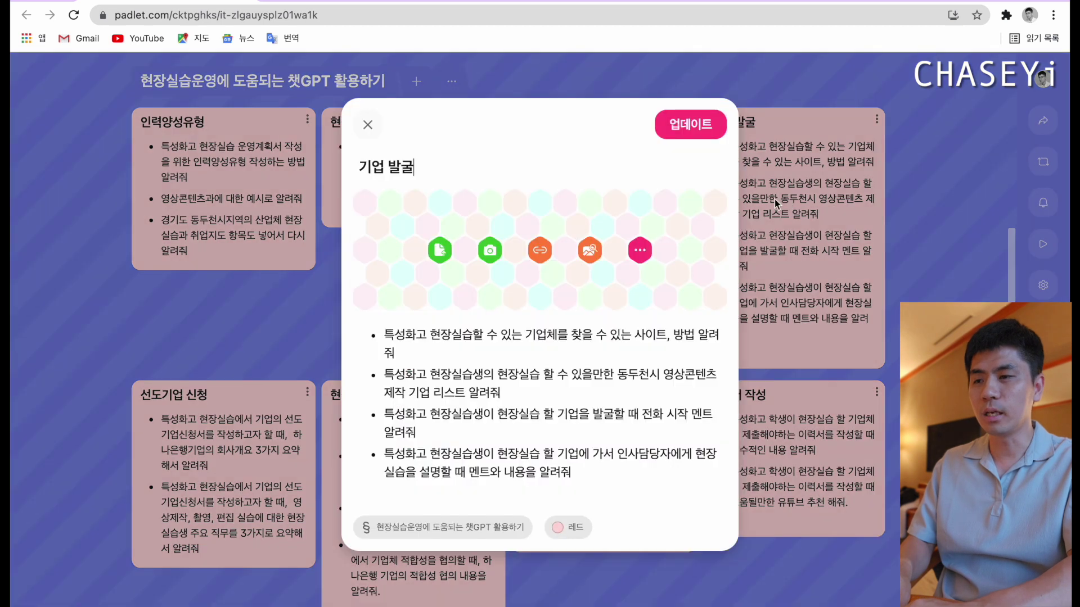
pyautogui.tripleClick(403, 352)
pyautogui.hotkey('ctrl', 'c')
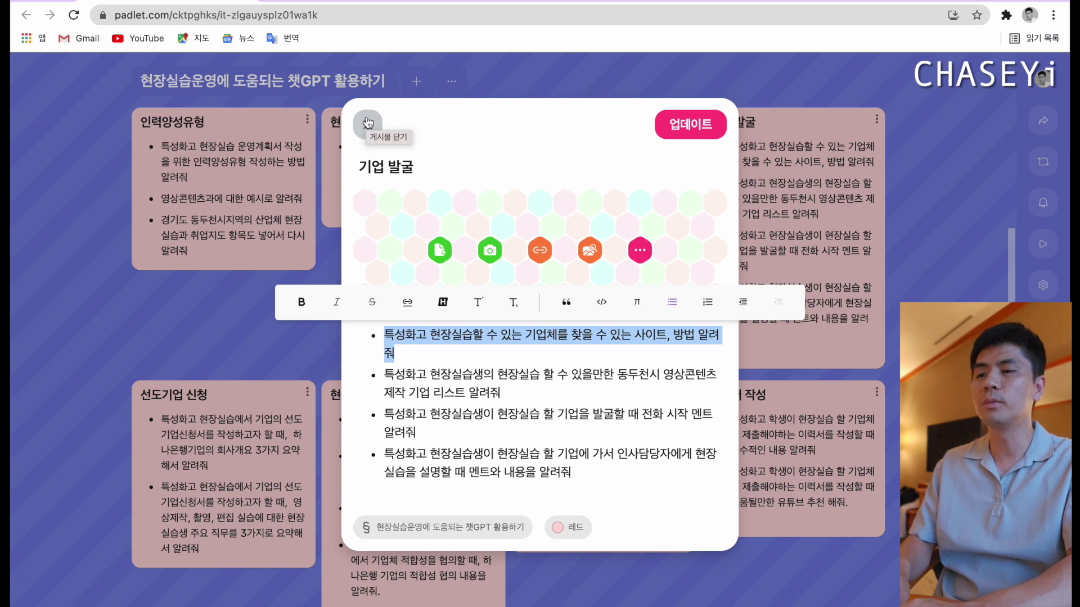
# - Submit the prompt "특성화고 현장실습할 수 있는 기업체를 찾을 수 있는 사이트, 방법 알려줘" in ChatGPT and Bard
pyautogui.hotkey('ctrl', 'Tab')
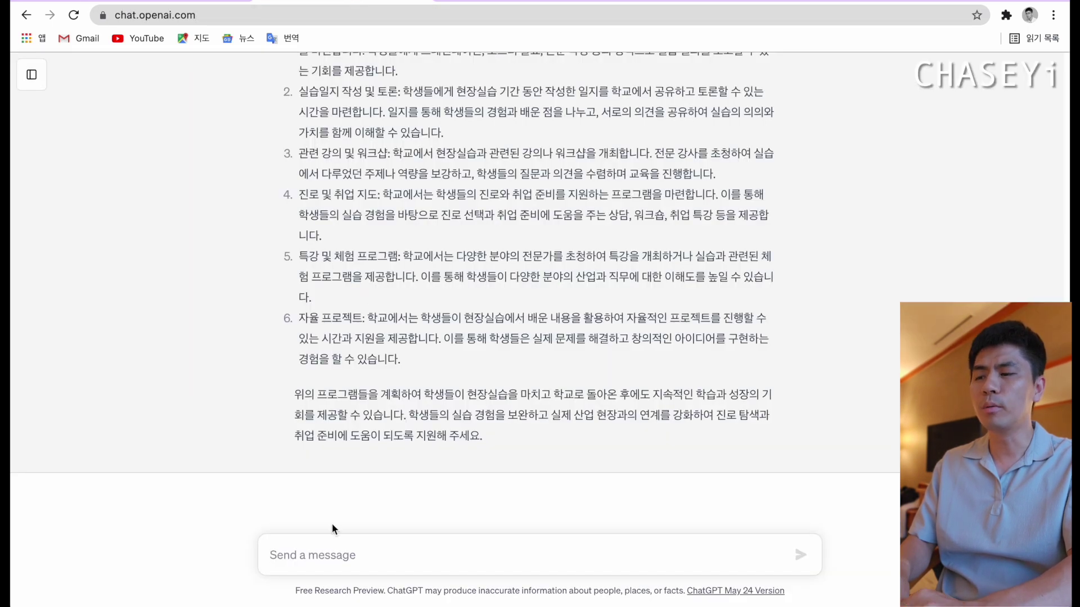
pyautogui.hotkey('ctrl', 'v')
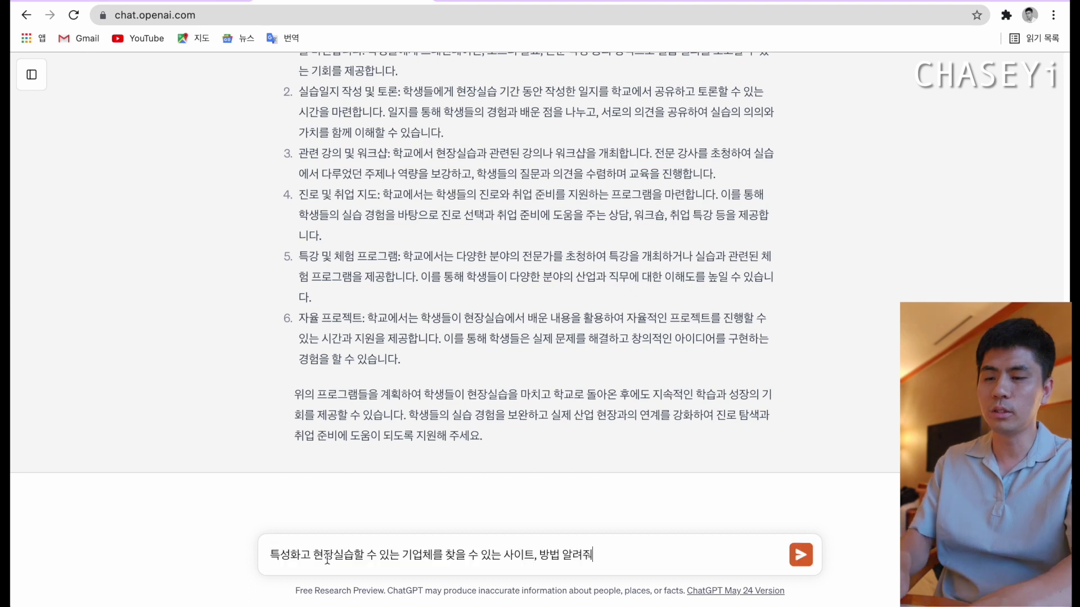
pyautogui.press('Return')
pyautogui.hotkey('ctrl', 'Tab')
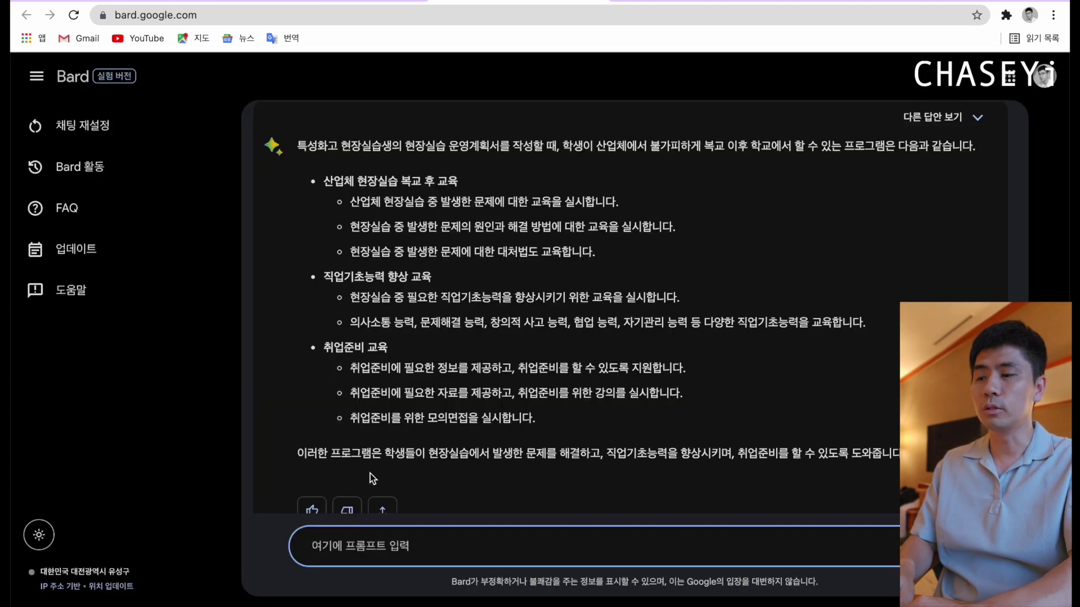
pyautogui.hotkey('ctrl', 'v')
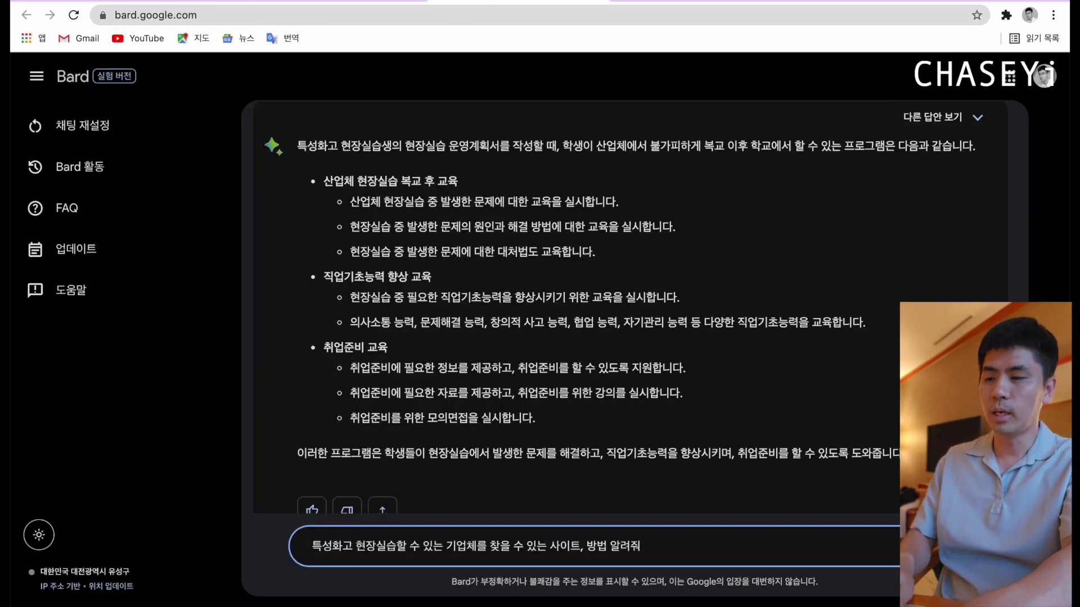
pyautogui.press('Return')
pyautogui.click(377, 3)
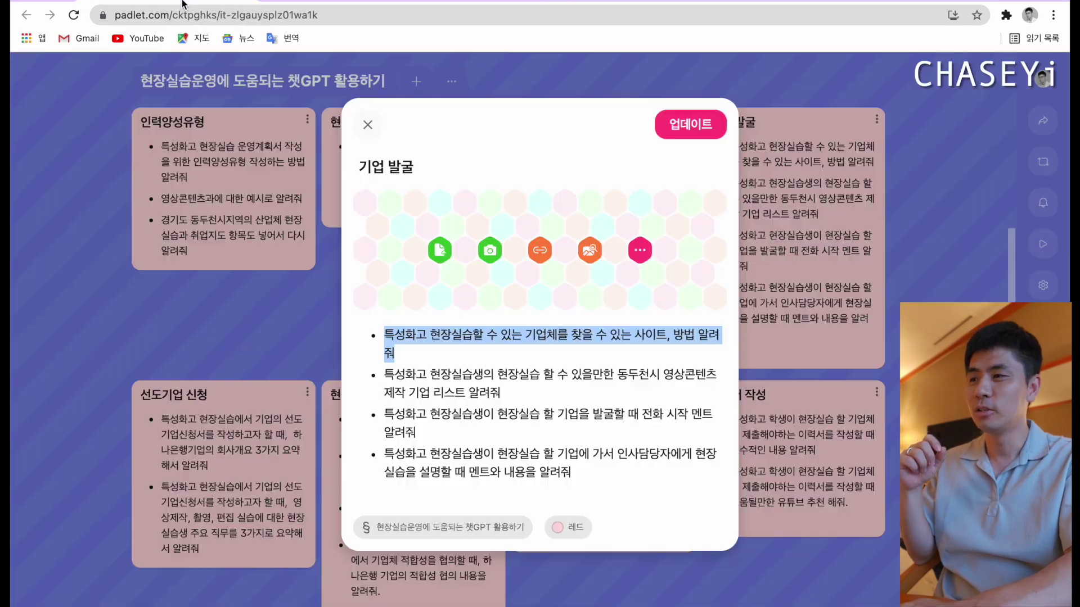
# - Return to Padlet and copy "특성화고 현장실습생의 현장실습 할 수 있을만한 동두천시 영상콘텐츠 제작 기업 리스트 알려줘" from the 기업 발굴 post
pyautogui.click(219, 6)
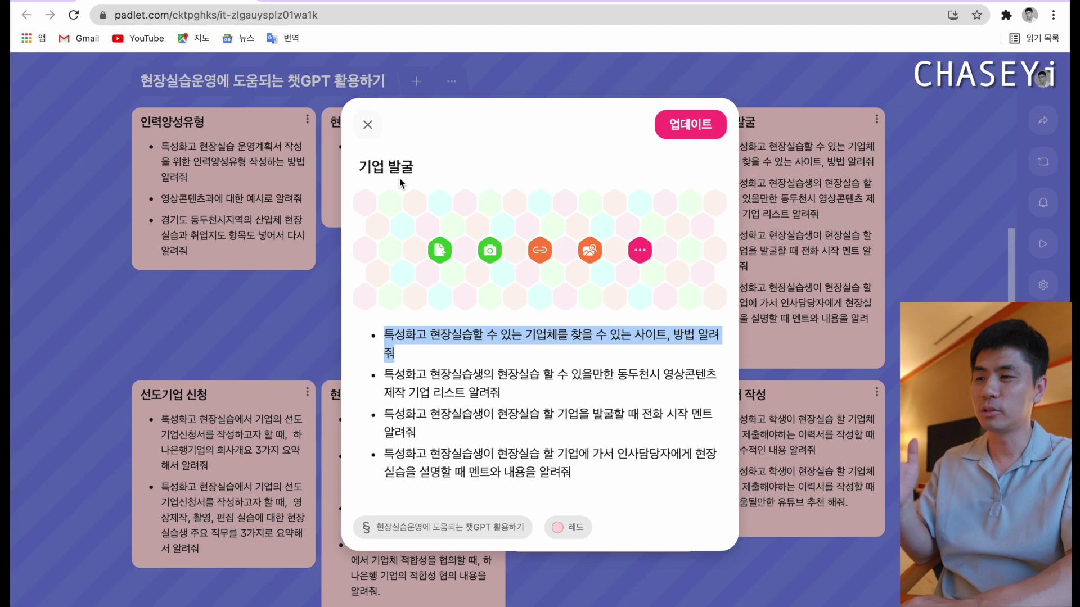
pyautogui.moveTo(509, 394); pyautogui.dragTo(373, 376)
pyautogui.hotkey('ctrl', 'c')
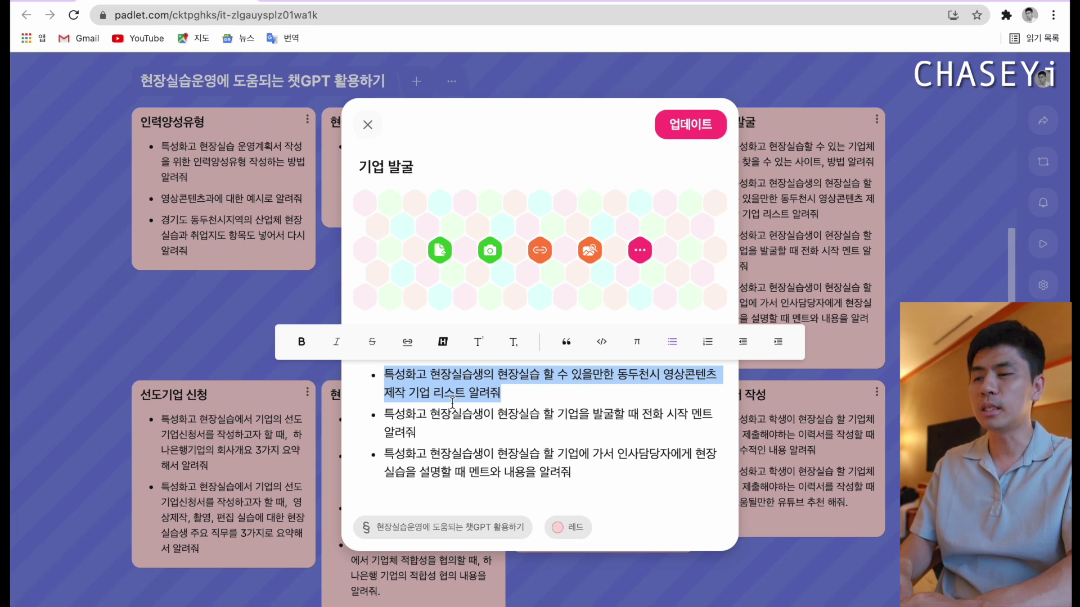
# - Submit the copied 동두천시 영상콘텐츠 제작 기업 리스트 prompt in the ChatGPT and Bard conversations
pyautogui.click(348, 5)
pyautogui.click(315, 569)
pyautogui.hotkey('ctrl', 'v')
pyautogui.press('Return')
pyautogui.hotkey('ctrl', 'Tab')
pyautogui.hotkey('ctrl', 'v')
pyautogui.press('Return')
# - Compare the lists of 동두천시 영상콘텐츠 제작 기업 given by ChatGPT and Bard
pyautogui.hotkey('ctrl', 'shift', 'Tab')
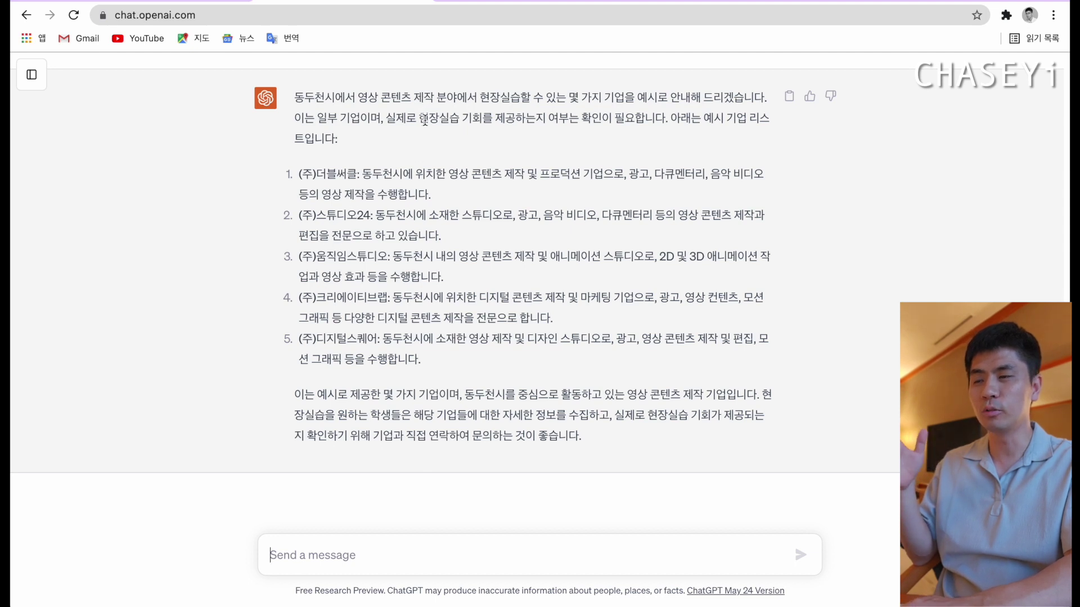
pyautogui.click(463, 2)
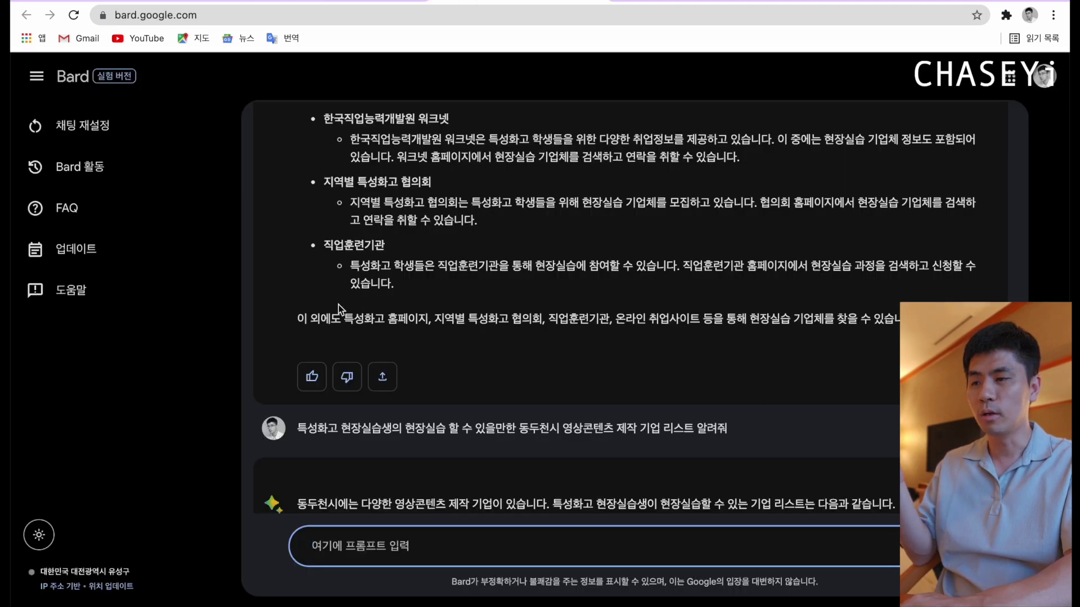
pyautogui.scroll(-7, 337, 310)
pyautogui.scroll(1, 339, 308)
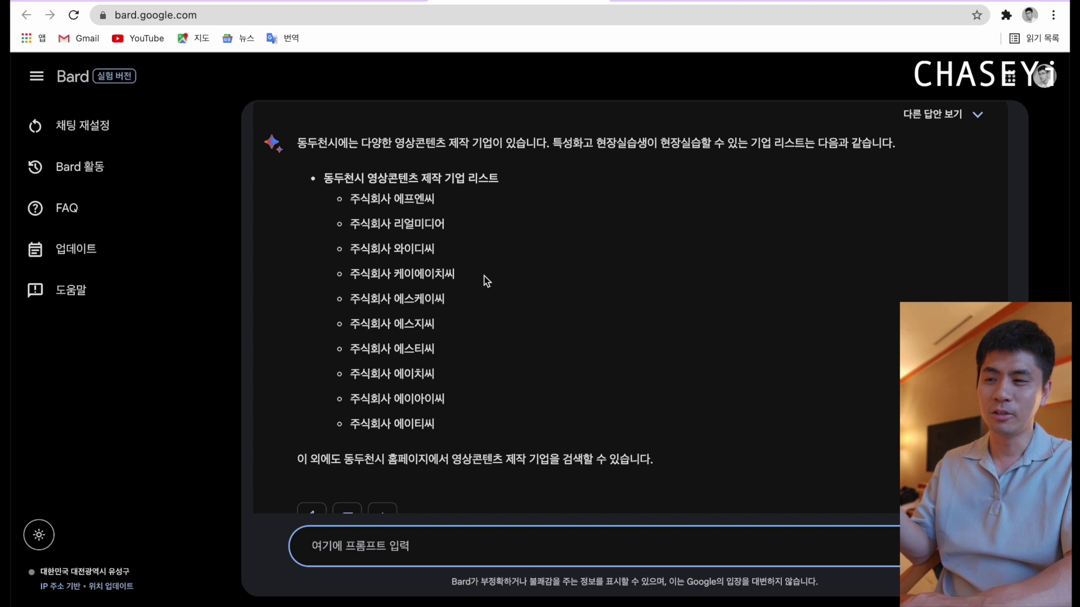
pyautogui.scroll(3, 485, 280)
pyautogui.scroll(-4, 484, 280)
pyautogui.scroll(1, 485, 280)
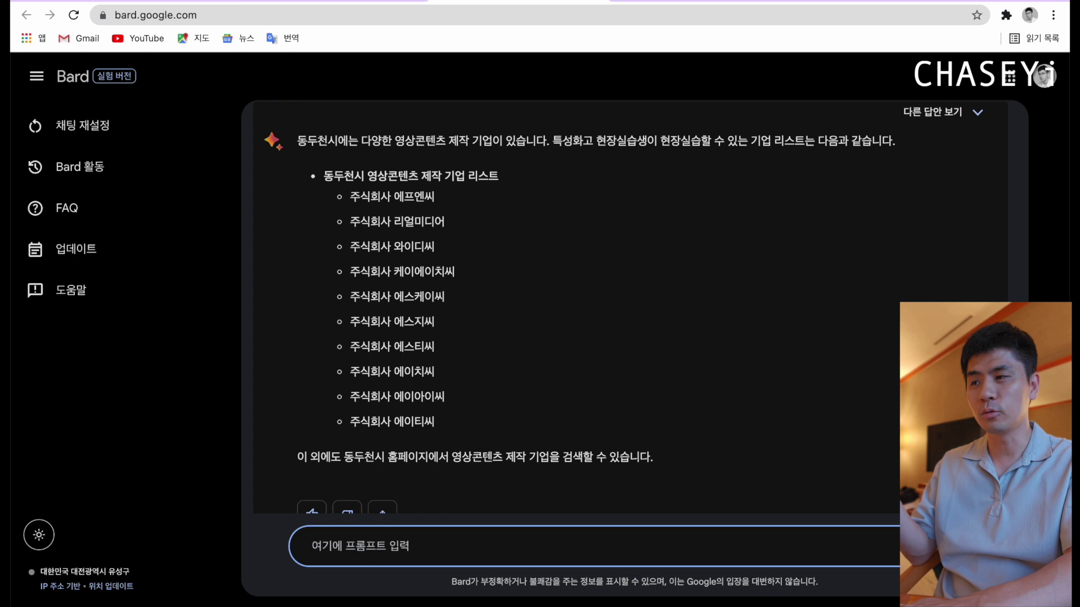
# - Return to Padlet and copy "특성화고 현장실습생이 현장실습 할 기업을 발굴할 때 전화 시작 멘트 알려줘" from the 기업 발굴 post
pyautogui.click(168, 1)
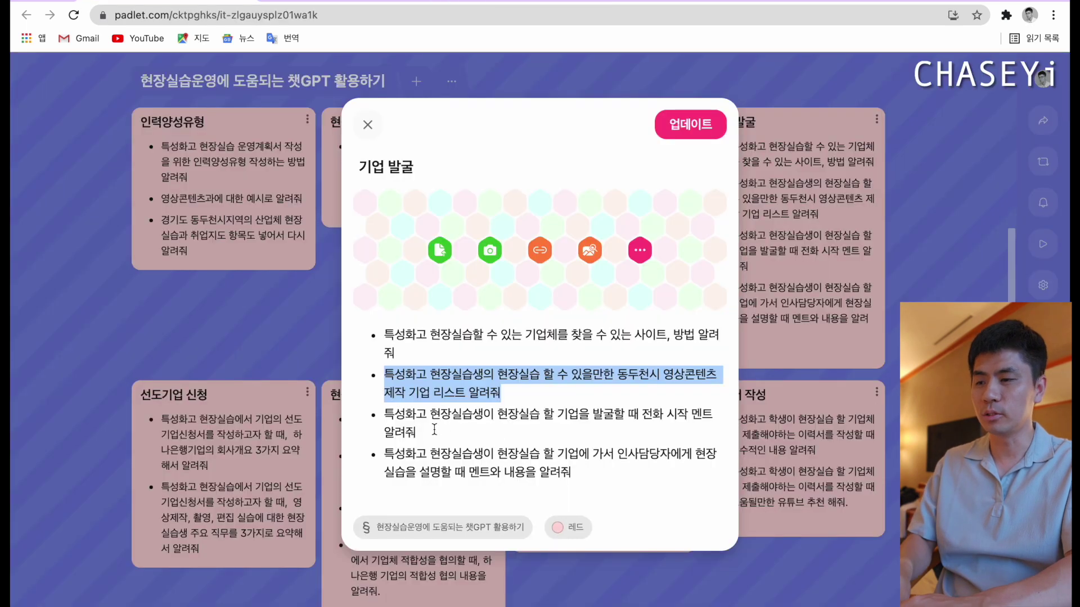
pyautogui.moveTo(434, 429); pyautogui.dragTo(387, 415)
pyautogui.press('super+c')
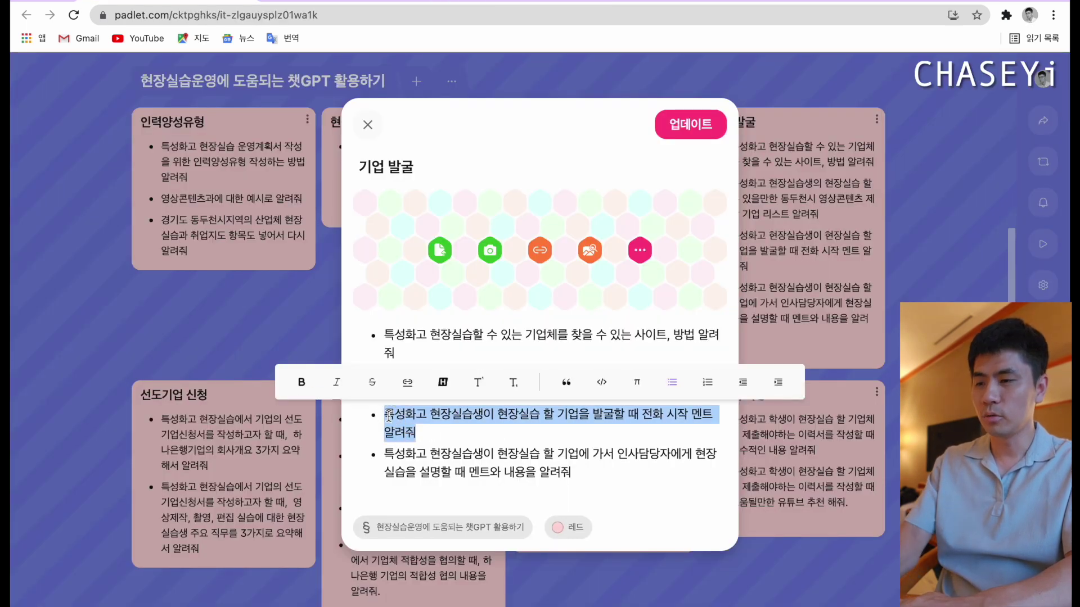
# - Submit the copied 전화 시작 멘트 prompt in the ChatGPT and Bard conversations
pyautogui.click(346, 1)
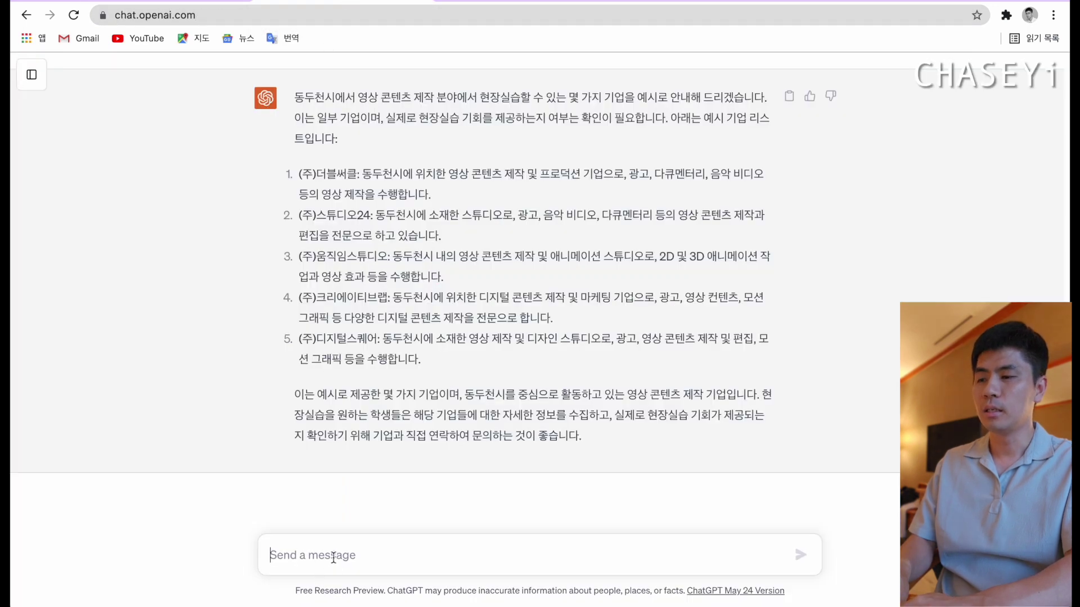
pyautogui.press('super+v')
pyautogui.press('Return')
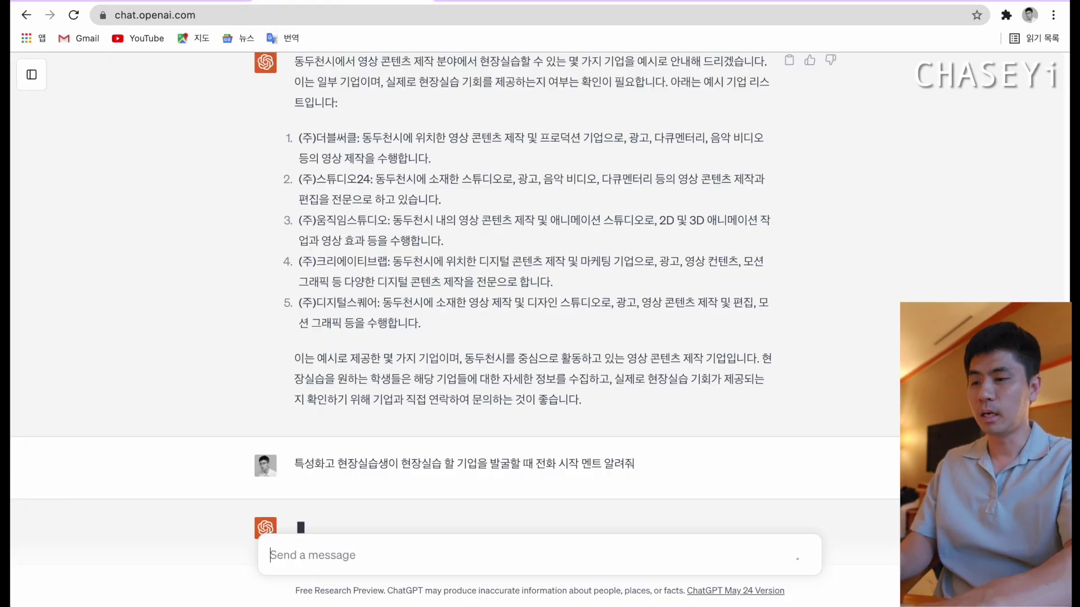
pyautogui.click(521, 1)
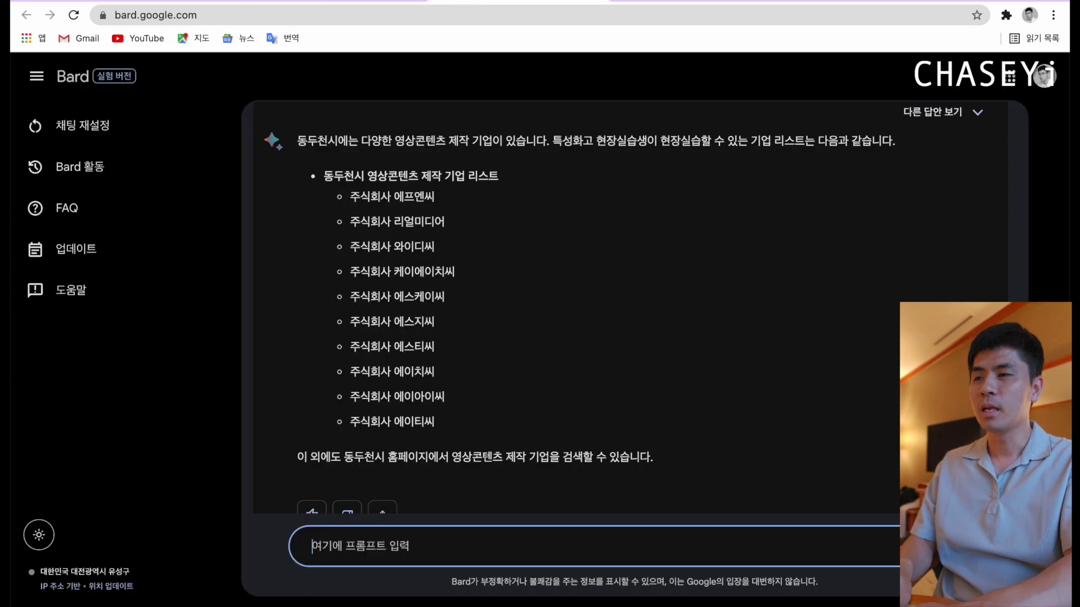
pyautogui.press('super+v')
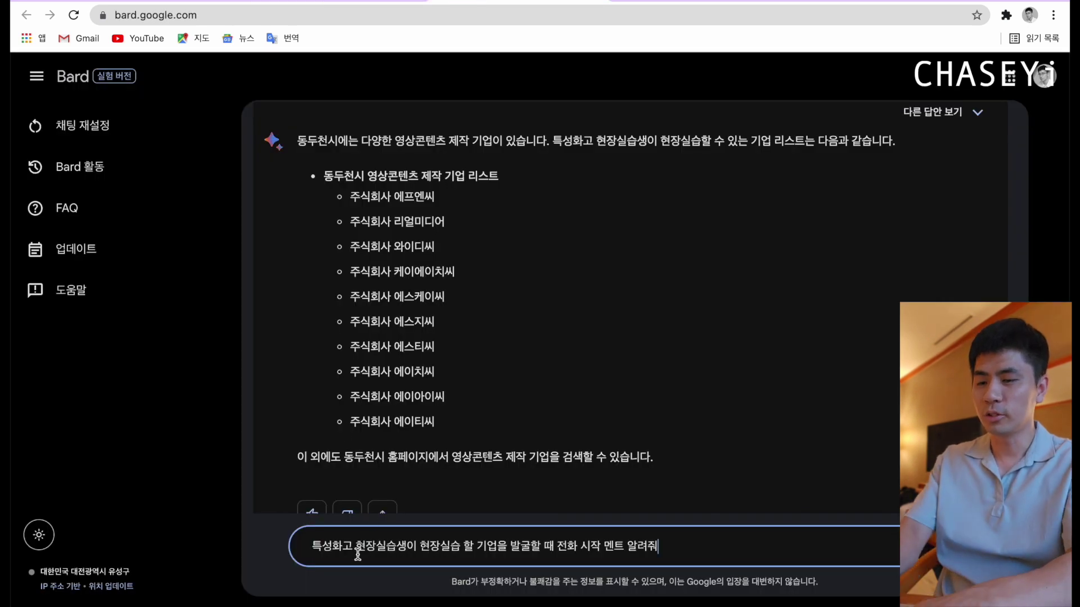
pyautogui.press('Return')
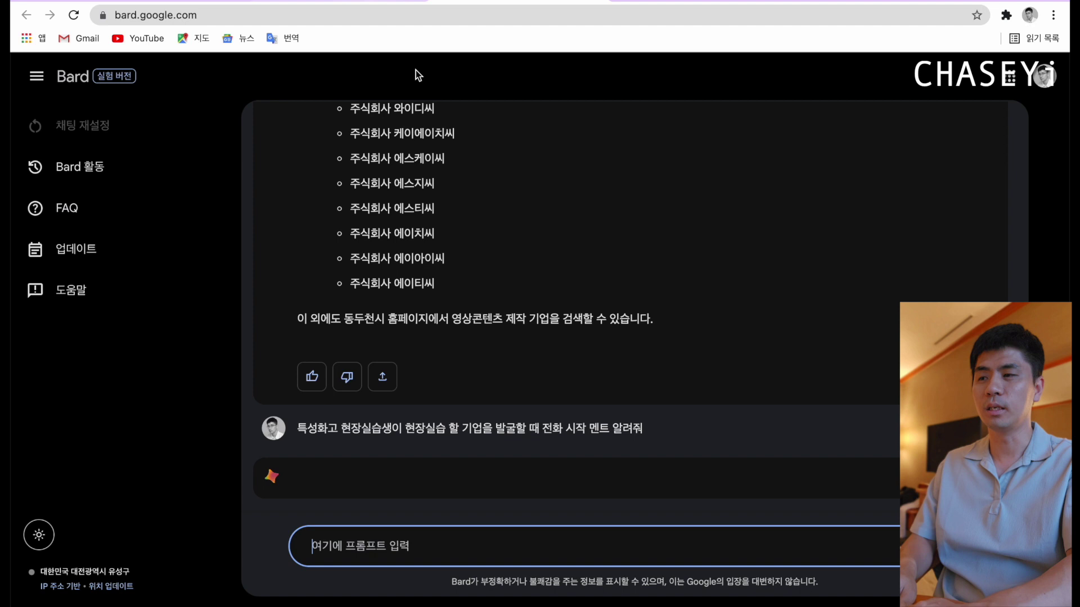
# - Compare the phone opening scripts for contacting companies written by ChatGPT and Bard
pyautogui.click(388, 1)
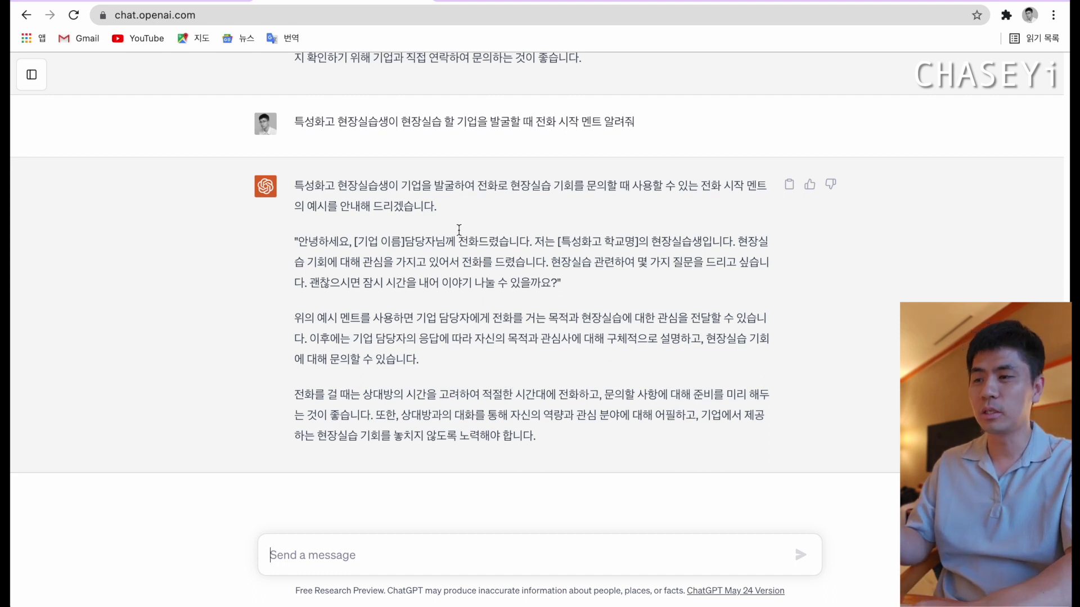
pyautogui.click(449, 2)
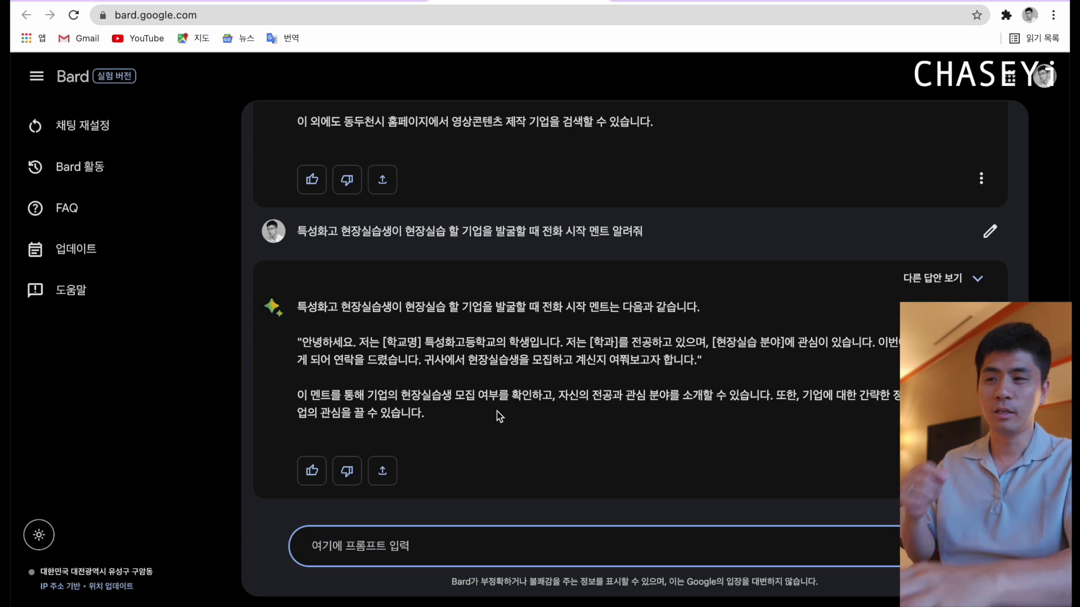
pyautogui.click(328, 1)
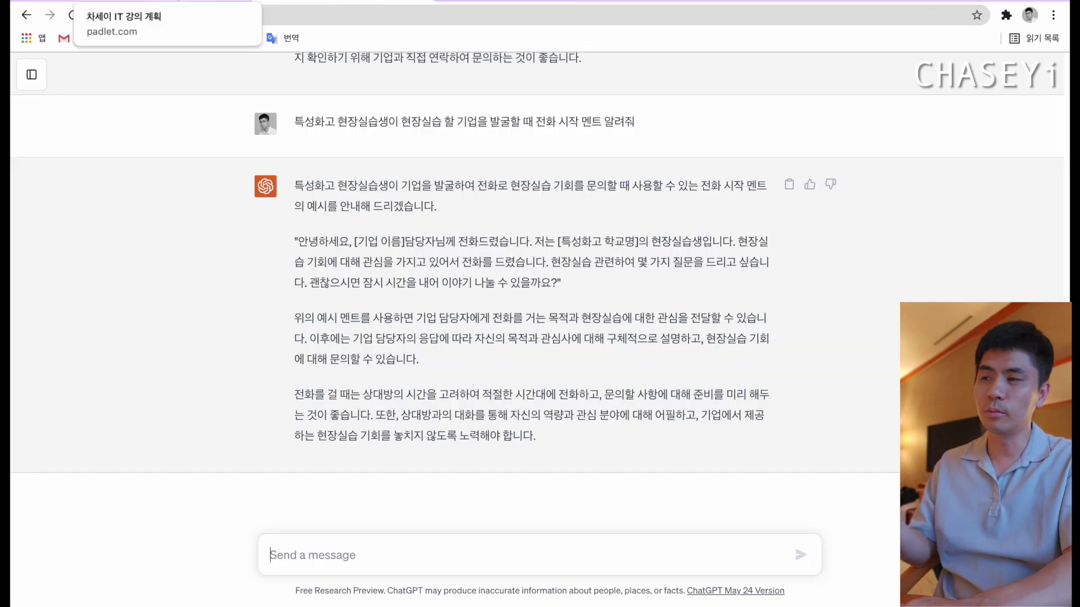
# - Return to Padlet and copy "특성화고 현장실습생이 현장실습 할 기업에 가서 인사담당자에게 현장실습을 설명할 때 멘트와 내용을 알려줘" from the 기업 발굴 post
pyautogui.click(112, 1)
pyautogui.moveTo(579, 473); pyautogui.dragTo(383, 458)
pyautogui.hotkey('ctrl', 'c')
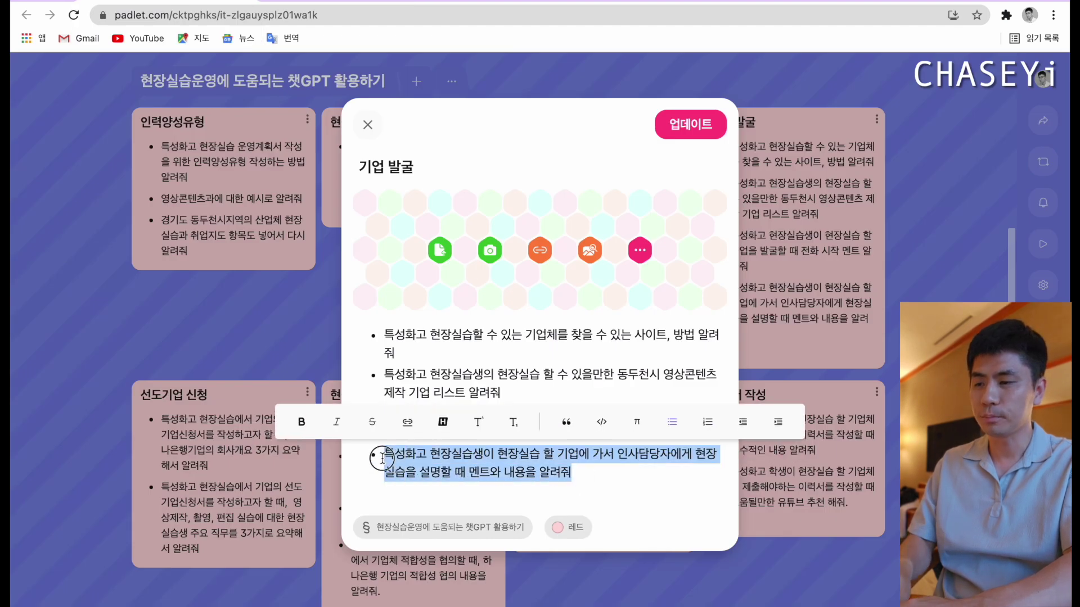
# - Submit the copied prompt about explaining 현장실습 to the 인사담당자 in ChatGPT and Bard
pyautogui.click(373, 3)
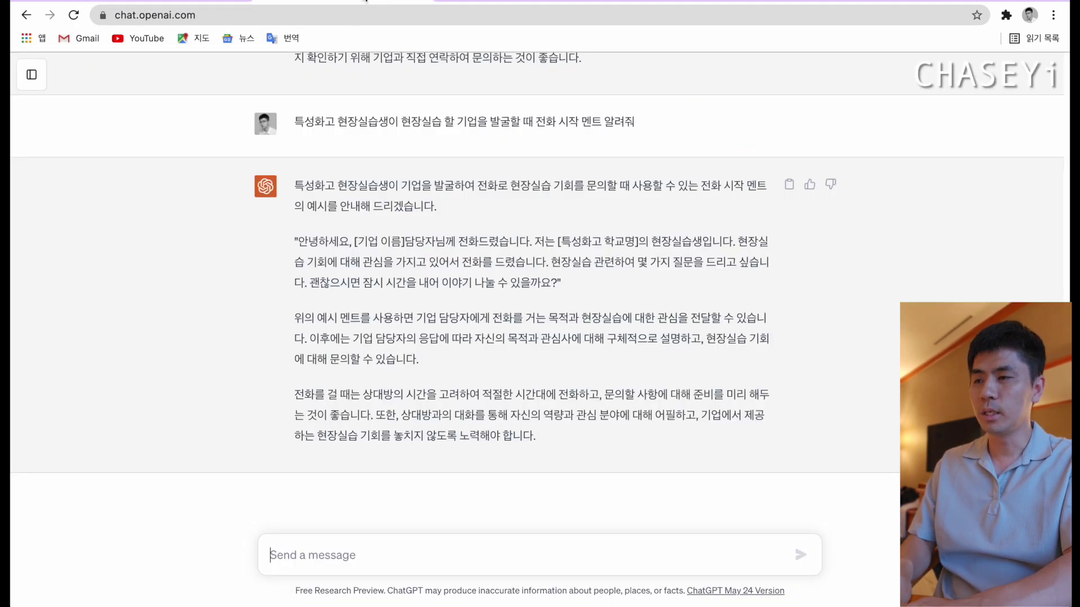
pyautogui.click(344, 555)
pyautogui.hotkey('ctrl', 'v')
pyautogui.press('Return')
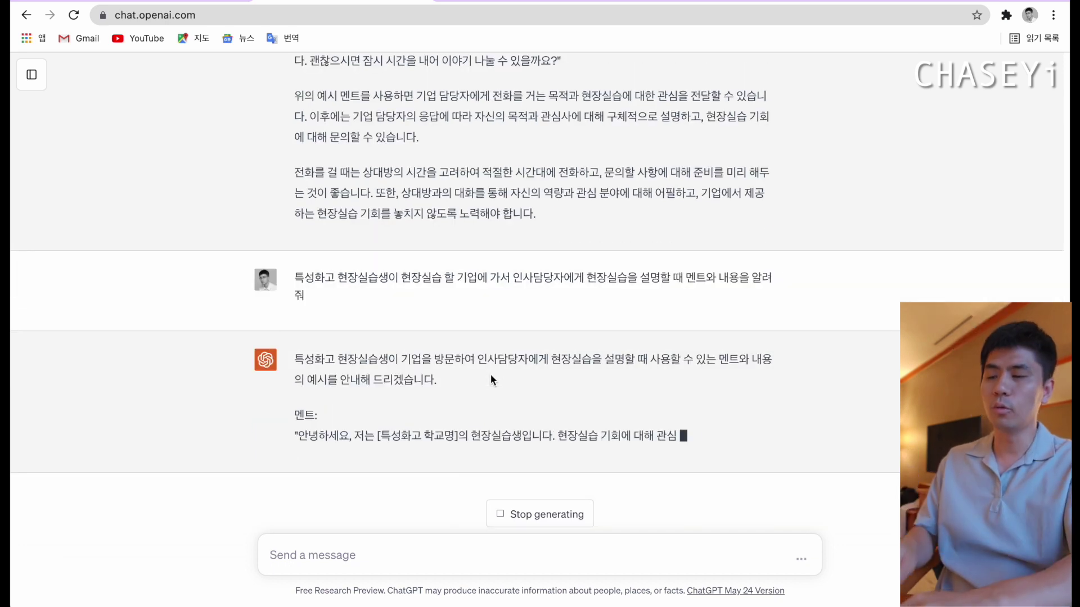
pyautogui.click(522, 1)
pyautogui.click(380, 554)
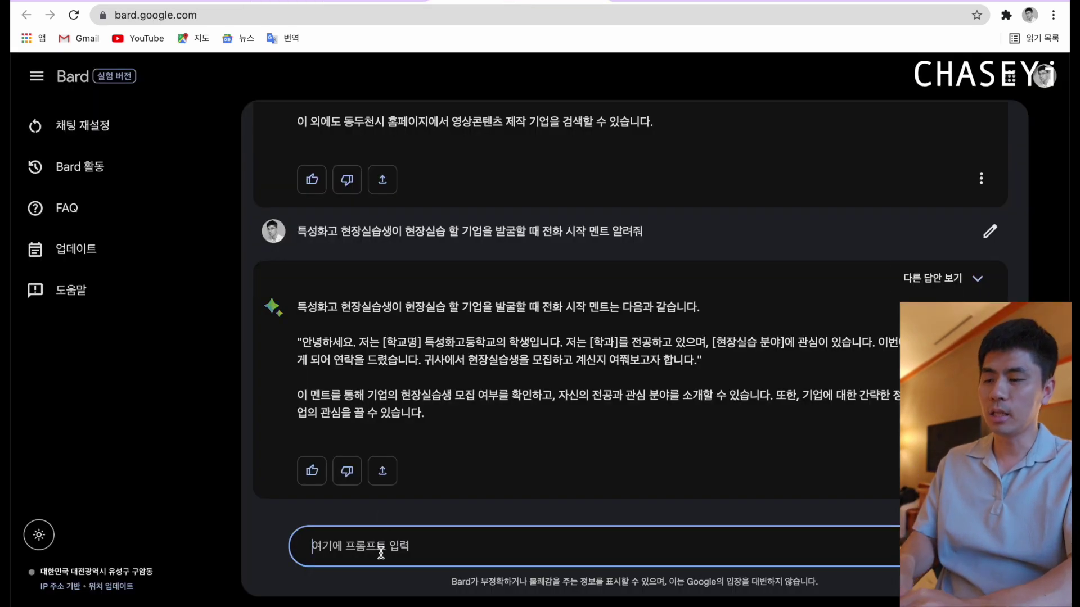
pyautogui.press('super+v')
pyautogui.press('Return')
# - Compare the 인사담당자 멘트와 내용 answers given by ChatGPT and Bard
pyautogui.click(332, 0)
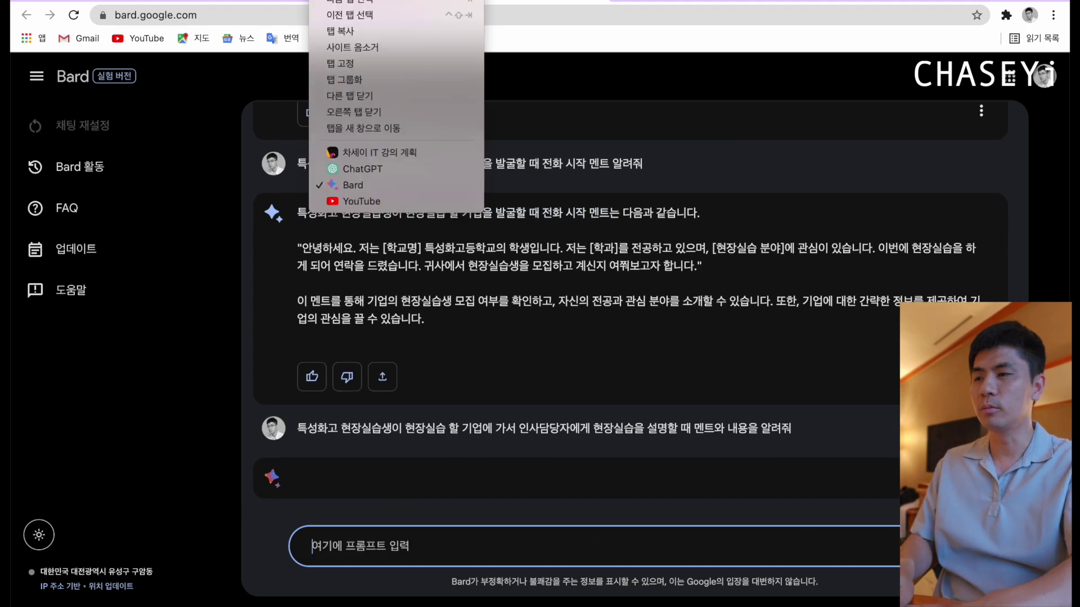
pyautogui.click(363, 169)
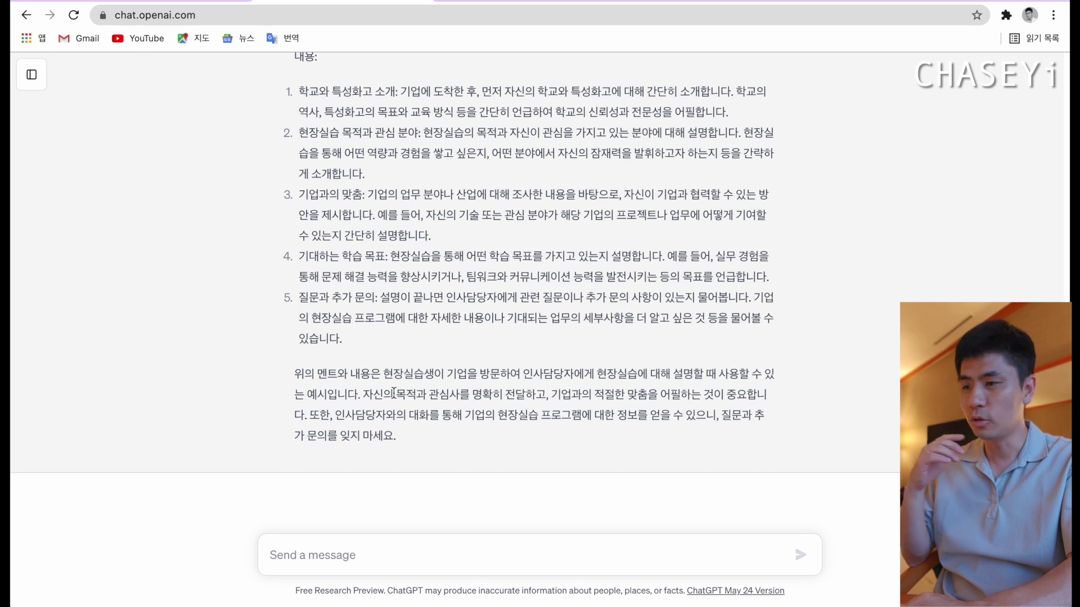
pyautogui.hotkey('ctrl', 'Tab')
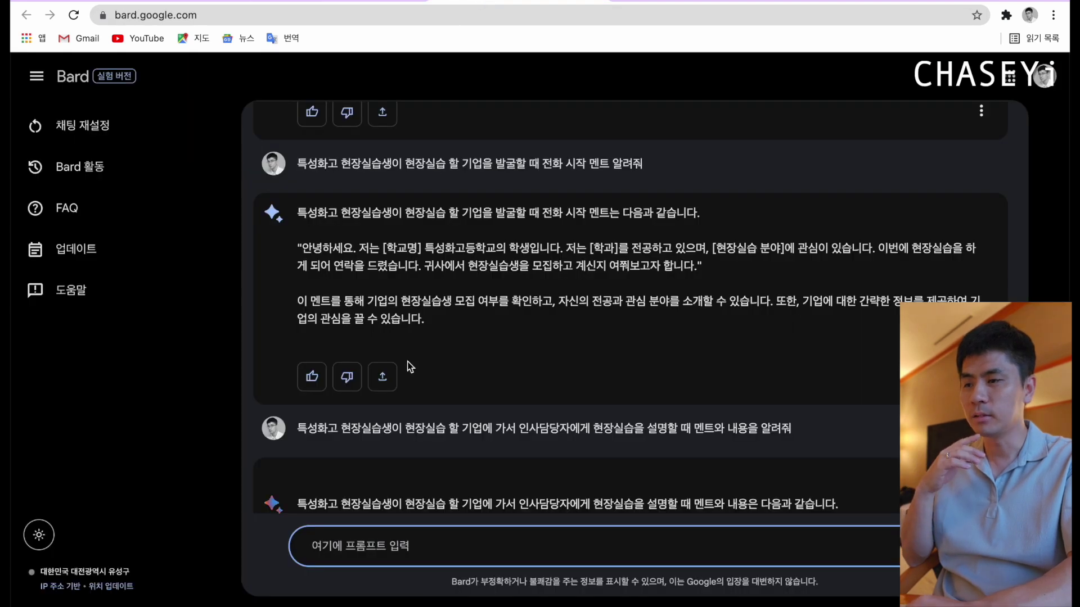
pyautogui.scroll(-10, 410, 367)
pyautogui.scroll(2, 410, 366)
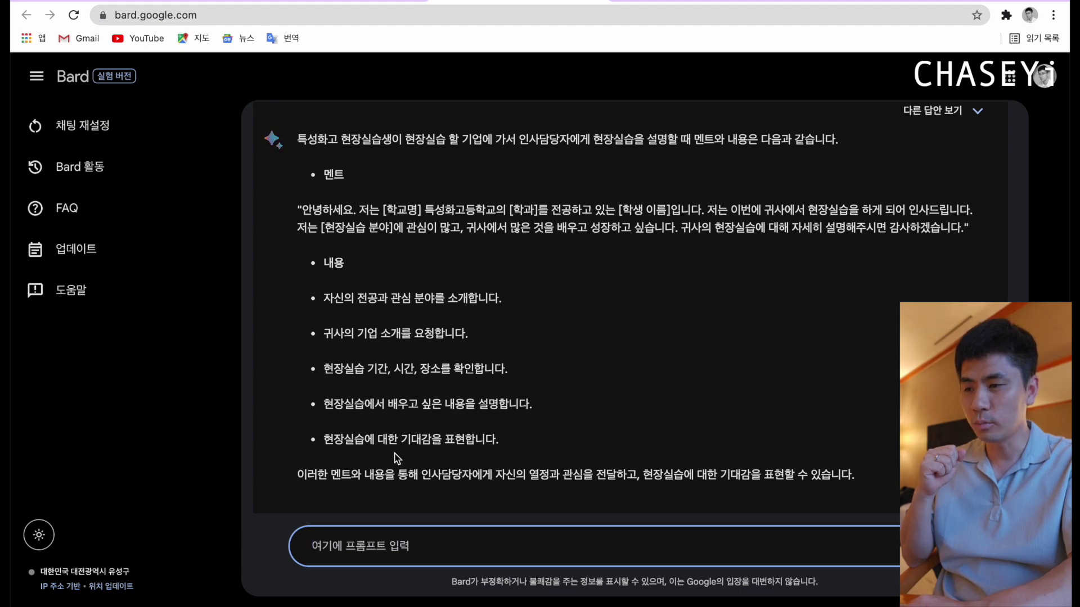
pyautogui.scroll(-2, 478, 309)
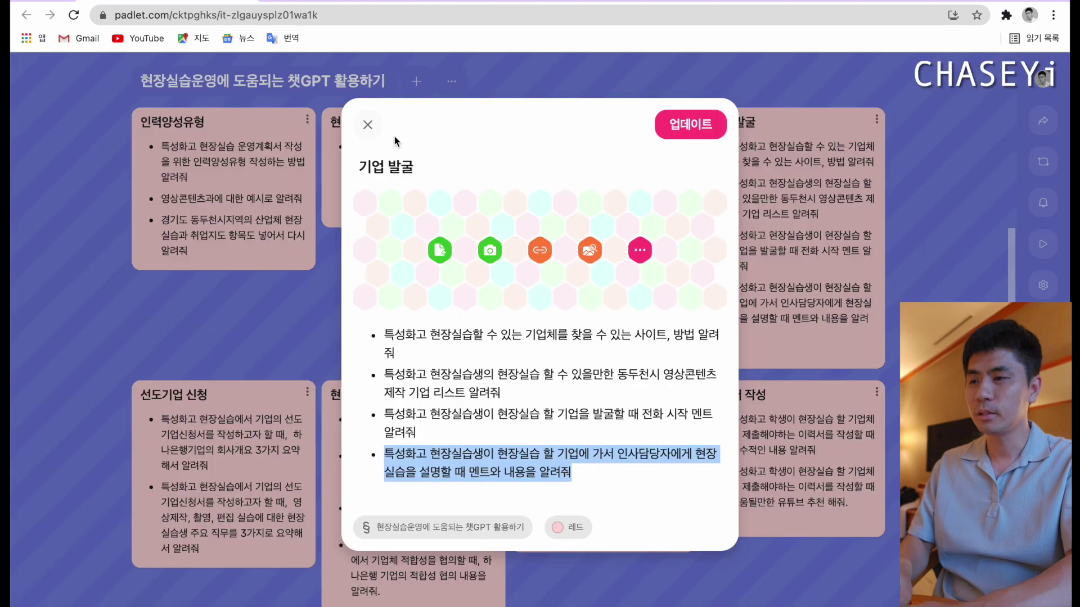
# - Open Padlet's 선도기업 신청 post and copy "특성화고 현장실습에서 기업의 선도기업신청서를 작성하고자 할 때, 하나은행기업의 회사개요 3가지 요약해서 알려줘"
pyautogui.click(368, 124)
pyautogui.scroll(-5, 468, 259)
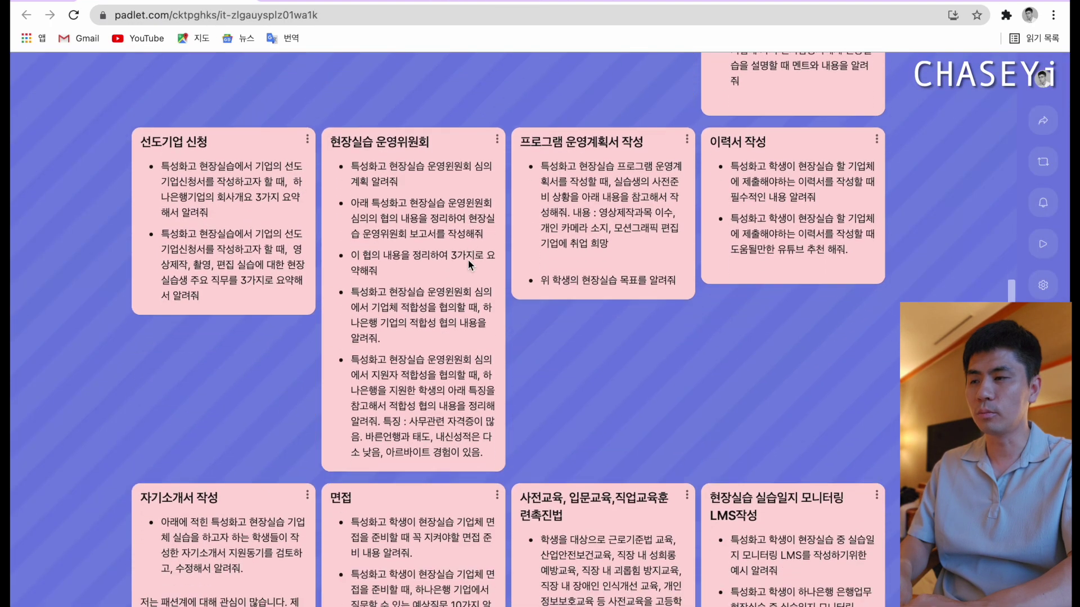
pyautogui.scroll(-18, 467, 258)
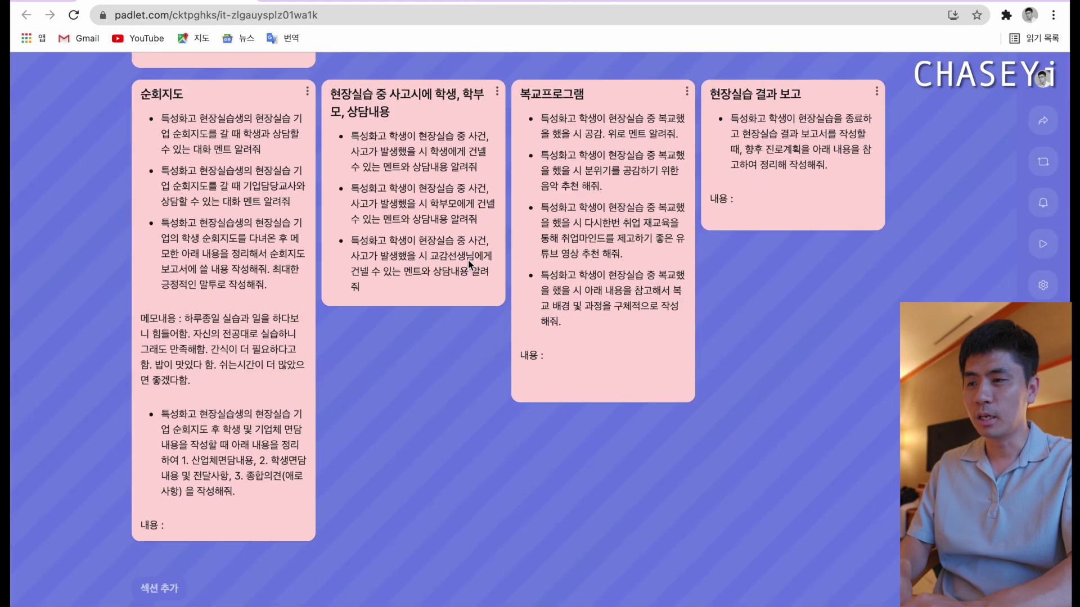
pyautogui.scroll(15, 468, 263)
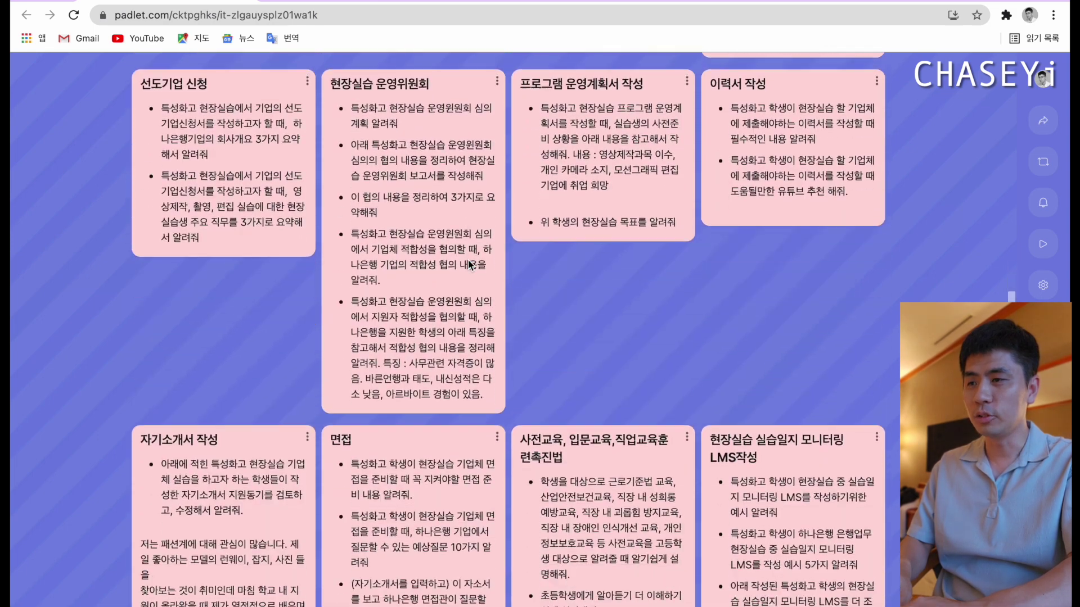
pyautogui.scroll(-1, 470, 264)
pyautogui.click(222, 122)
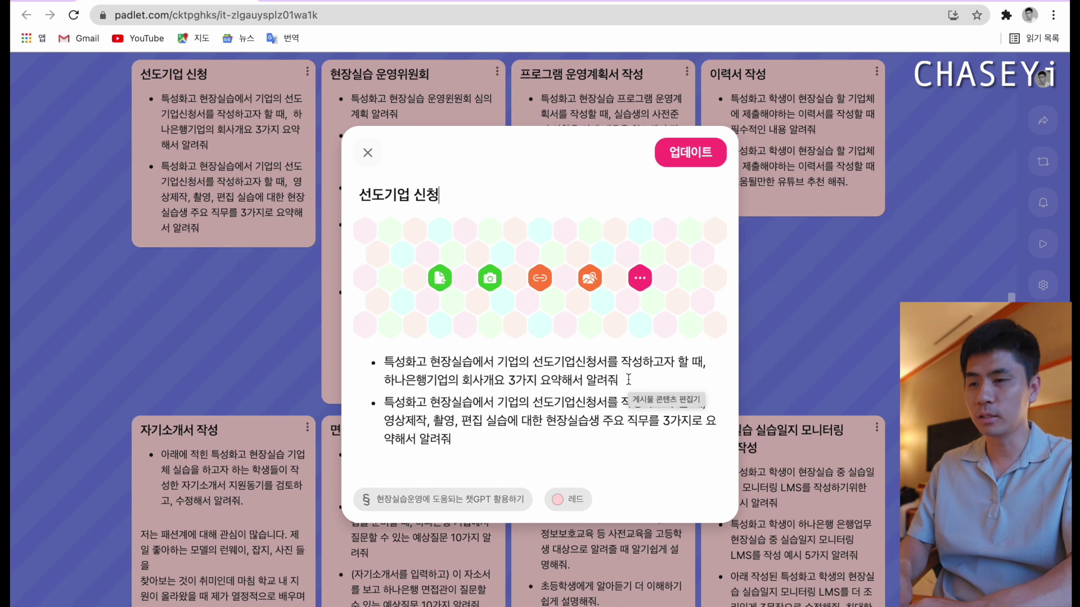
pyautogui.moveTo(628, 380); pyautogui.dragTo(392, 356)
pyautogui.press('super+c')
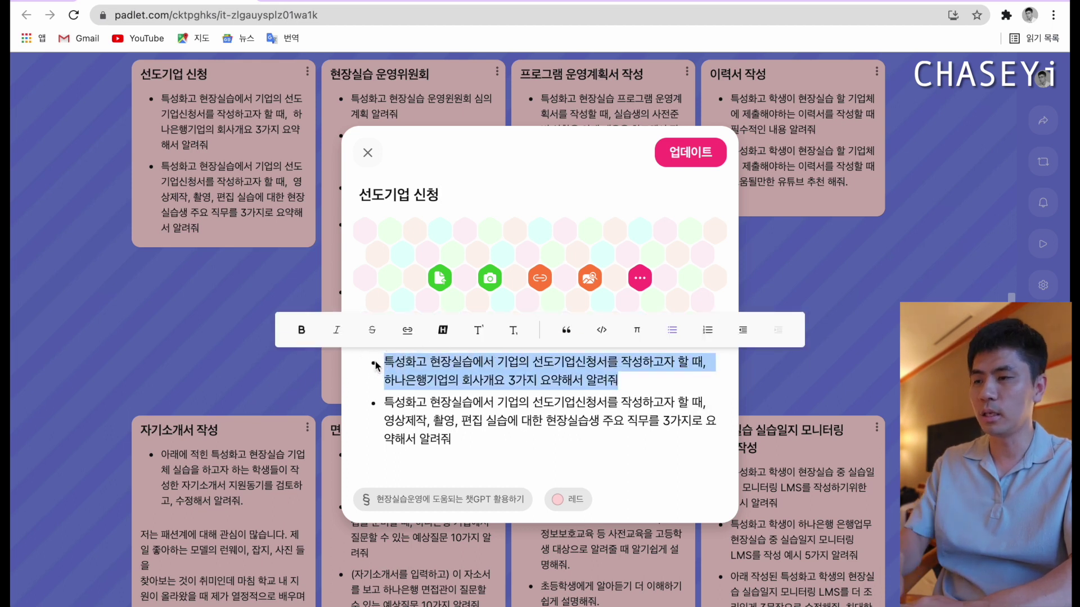
# - Submit the copied 하나은행 회사개요 3가지 요약 prompt in the ChatGPT and Bard conversations
pyautogui.click(339, 1)
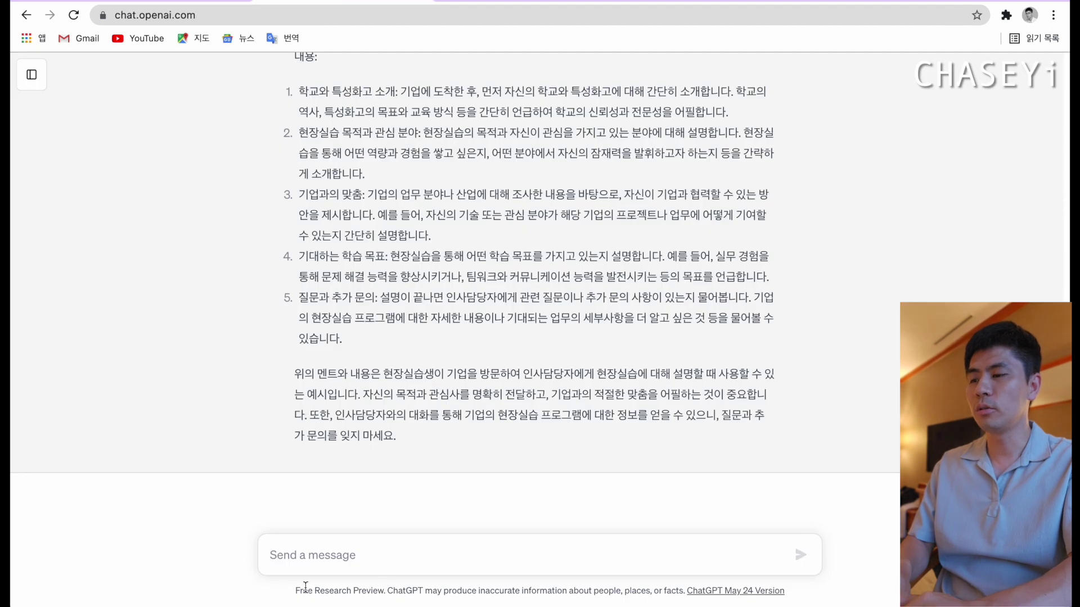
pyautogui.click(275, 555)
pyautogui.press('super+v')
pyautogui.press('Return')
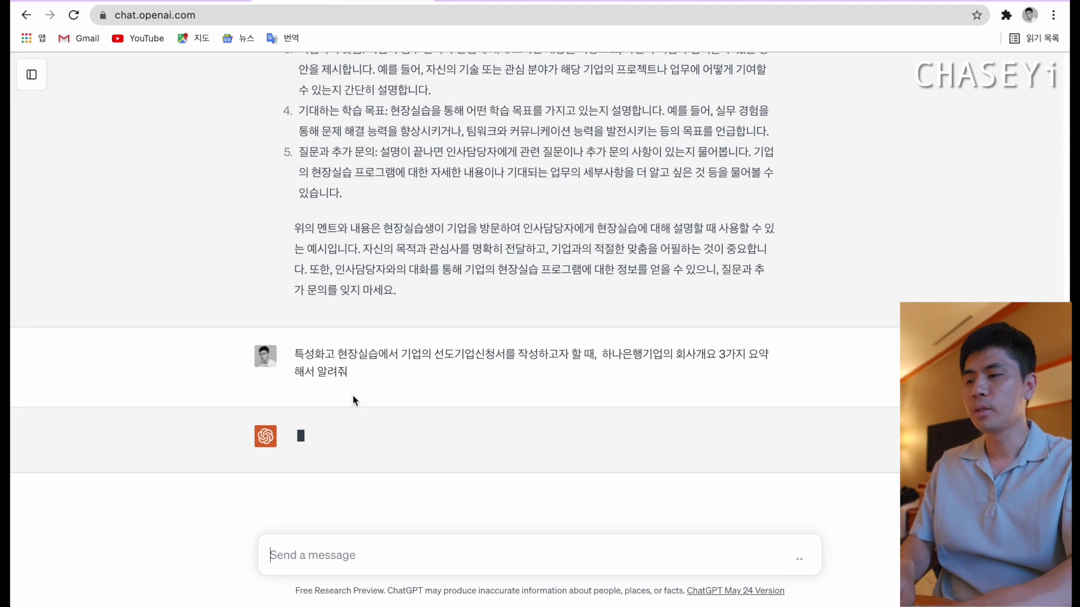
pyautogui.click(489, 1)
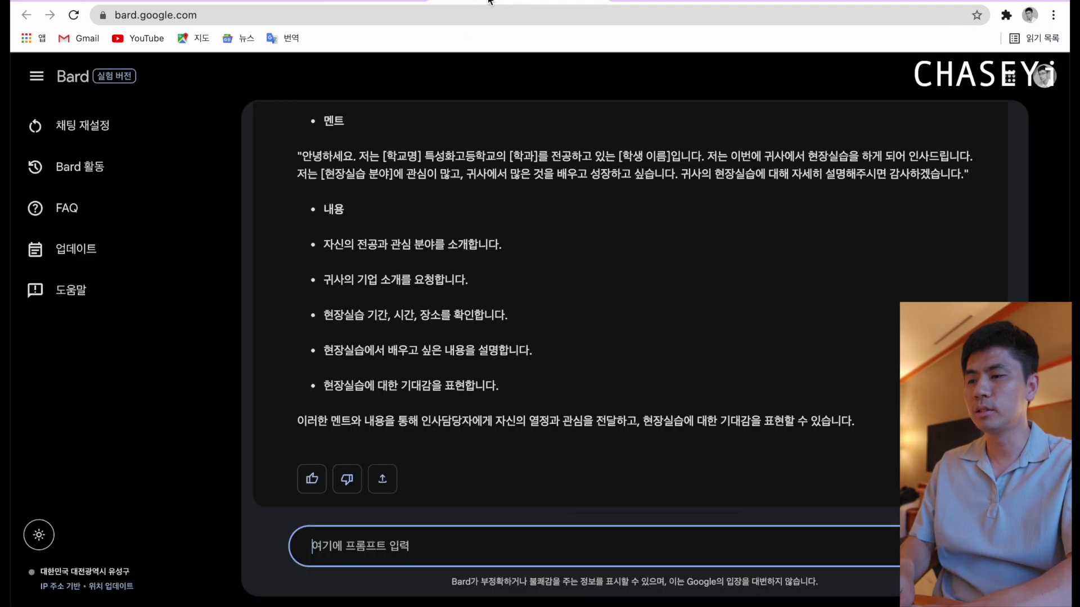
pyautogui.click(350, 550)
pyautogui.press('super+v')
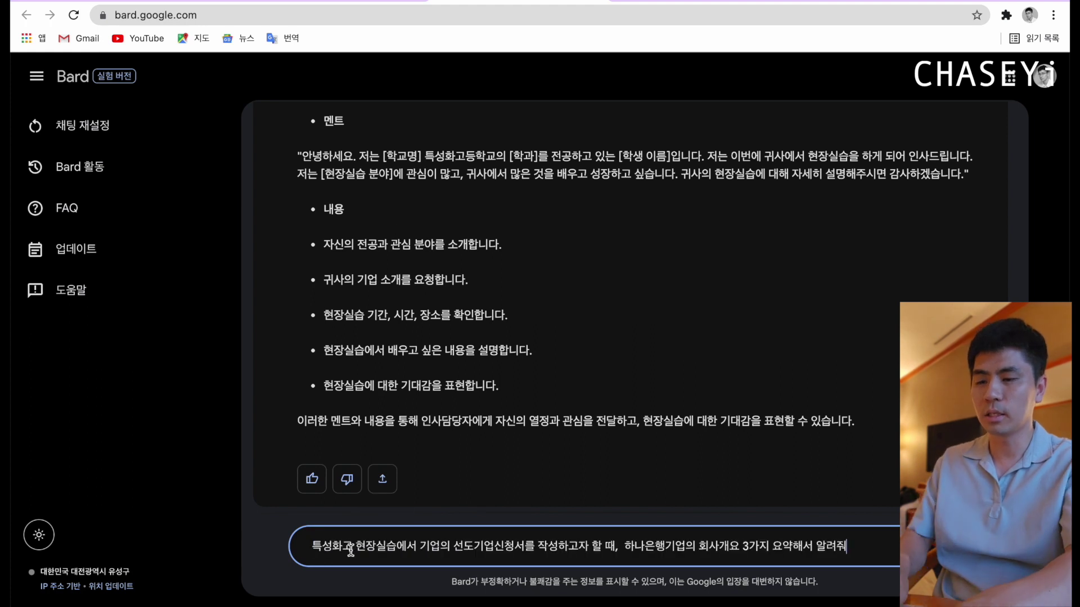
pyautogui.press('Return')
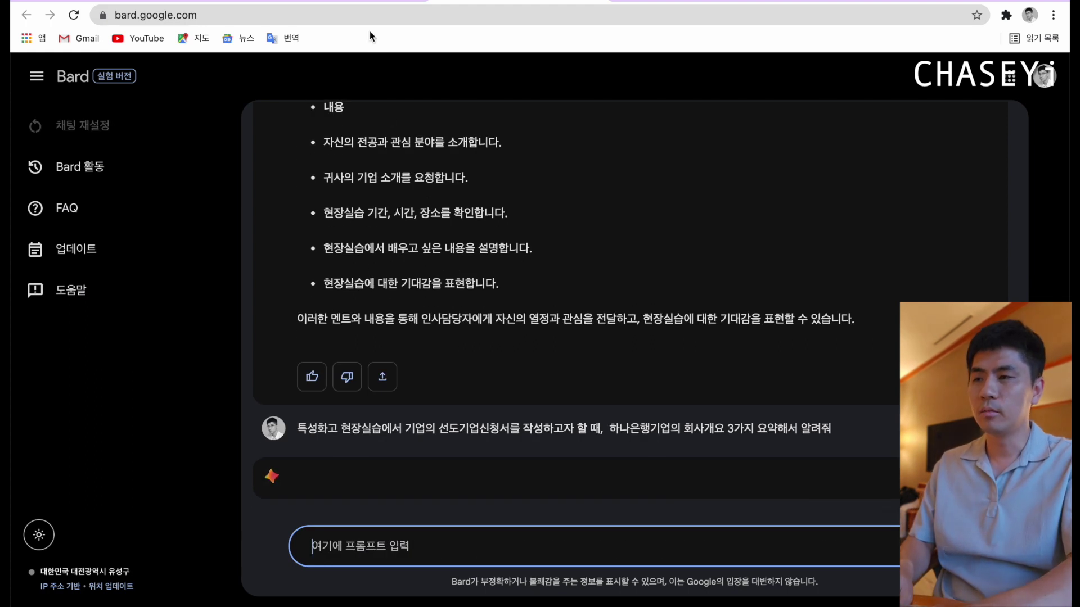
# - Compare the 하나은행 company overviews given by ChatGPT and Bard
pyautogui.click(355, 1)
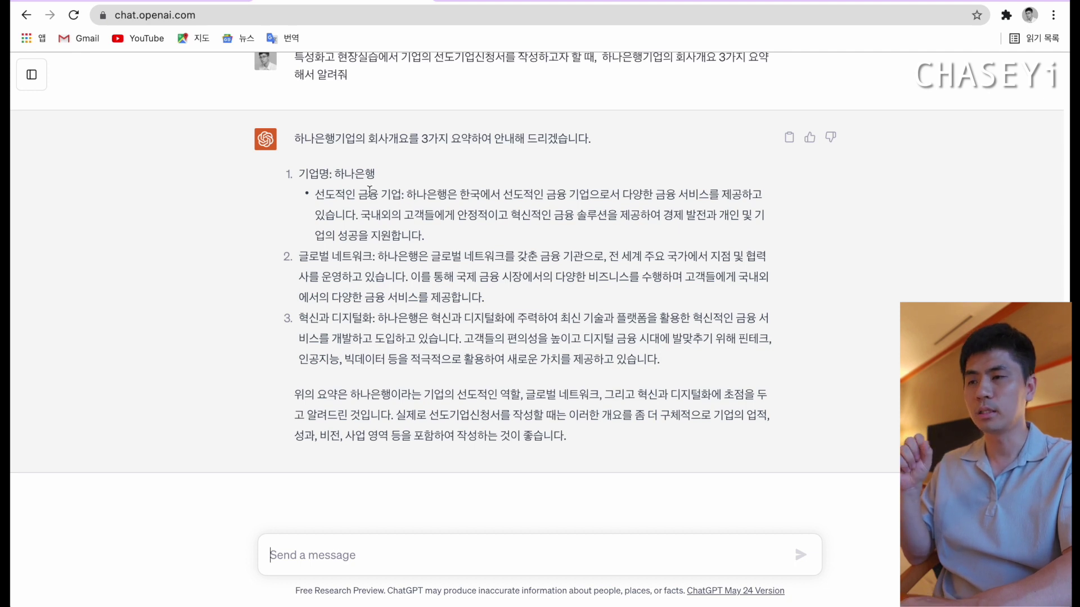
pyautogui.click(469, 2)
pyautogui.scroll(-5, 380, 346)
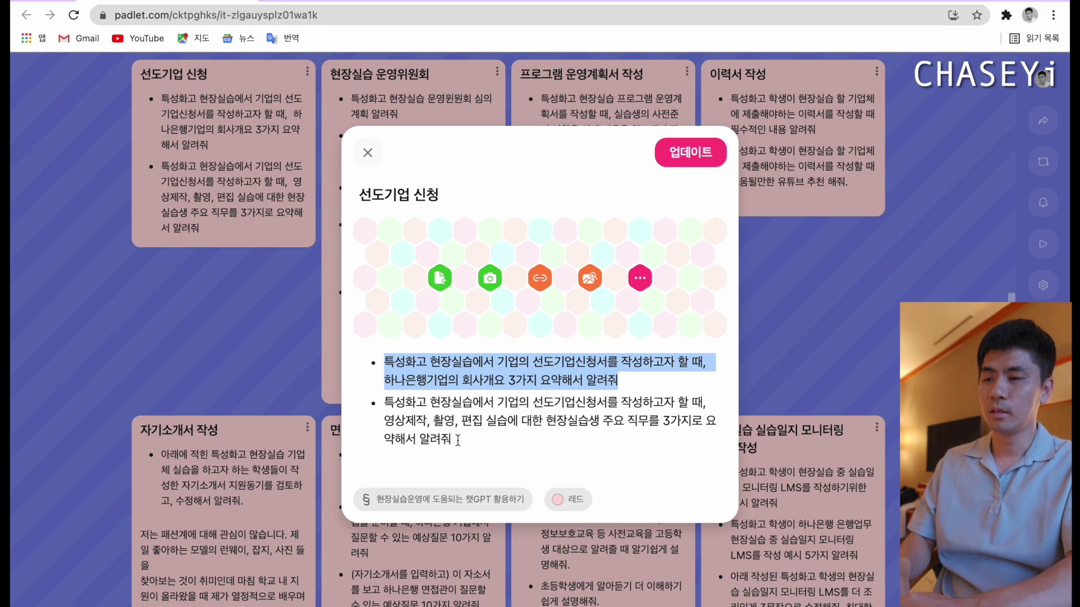
# - Submit the 선도기업 신청 prompt "특성화고 현장실습에서 기업의 선도기업신청서를 작성하고자 할 때, 영상제작, 촬영, 편집 실습에 대한 현장실습생 주요 직무를 3가지로 요약해서 알려줘" in ChatGPT and Bard
pyautogui.moveTo(459, 440); pyautogui.dragTo(374, 403)
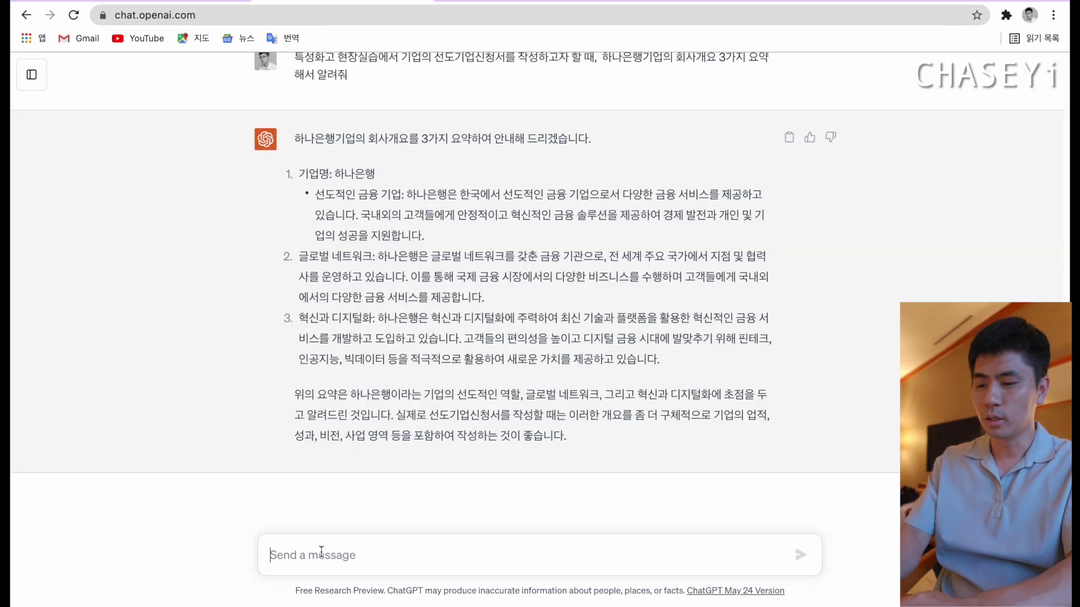
pyautogui.write('특성화고 현장실습에서 기업의 선도기업신청서를 작성하고자 할 때,  영상제작, 촬영, 편집 실습에 대한 현장실습생 주요 직무를 3가지로 요약해서 알려줘')
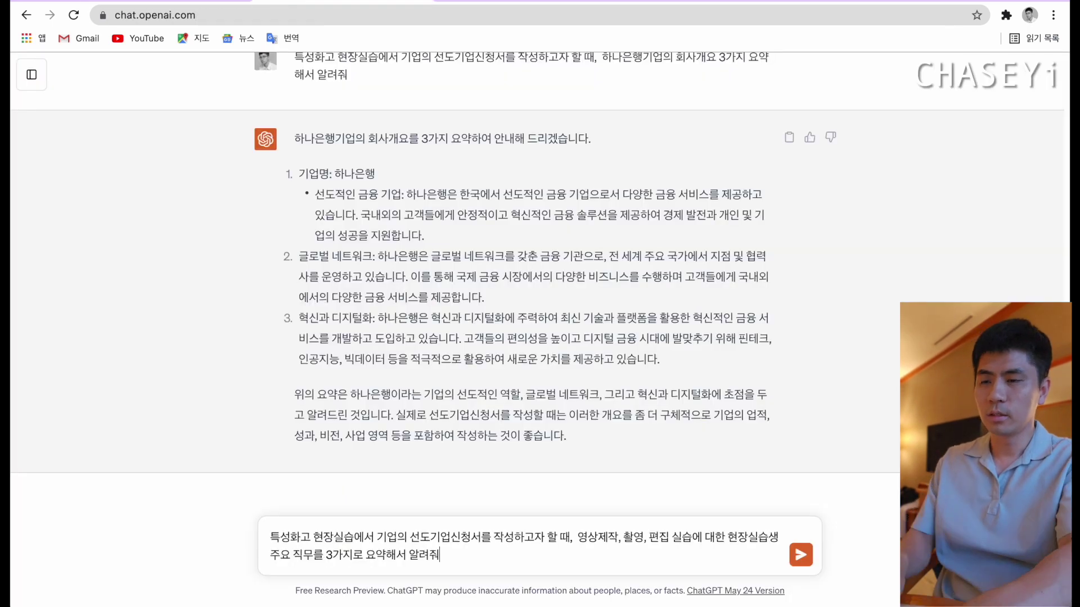
pyautogui.press('Return')
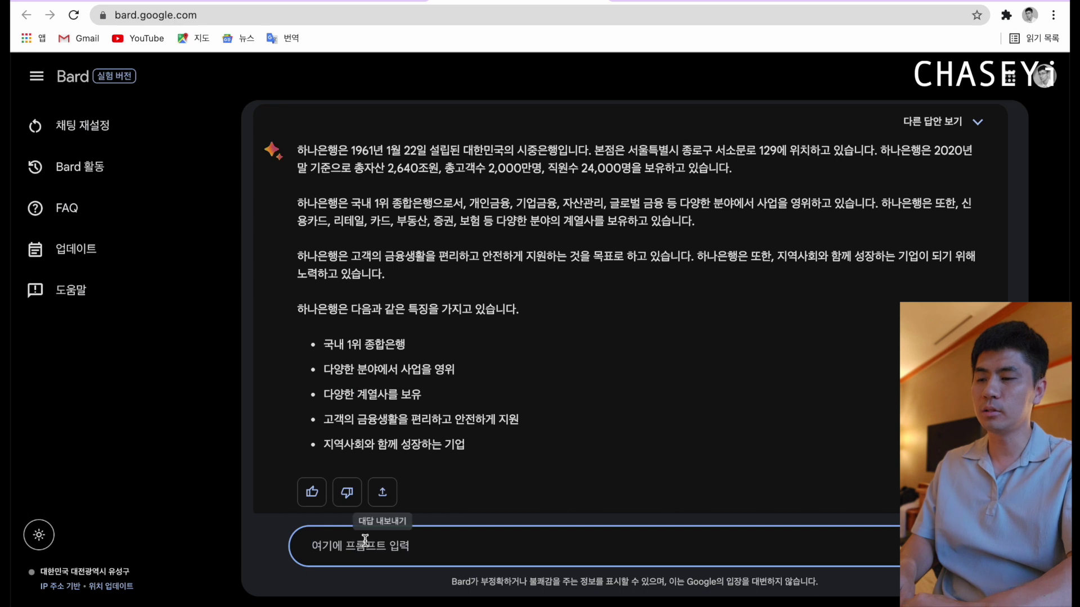
pyautogui.click(363, 543)
pyautogui.write('특성화고 현장실습에서 기업의 선도기업신청서를 작성하고자 할 때,  영상제작, 촬영, 편집 실습에 대한 현장실습생 주요 직무를 3가지로 요약해서 알려줘')
pyautogui.press('Return')
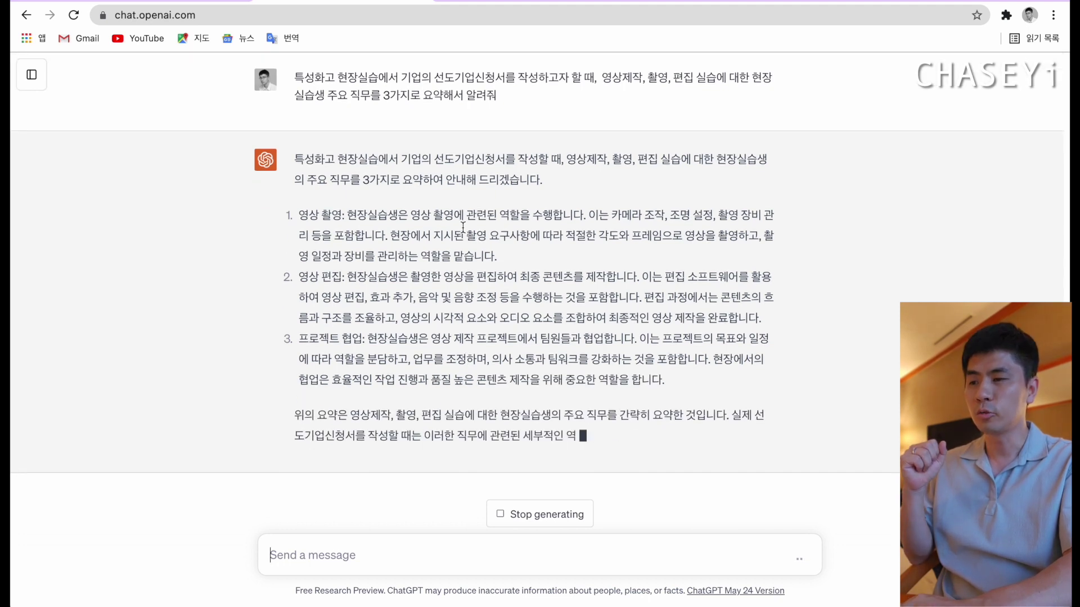
# - Review Bard's answer on the trainee's main duties for 영상제작, 촬영, 편집 실습
pyautogui.click(492, 2)
pyautogui.scroll(-6, 348, 318)
pyautogui.scroll(1, 348, 318)
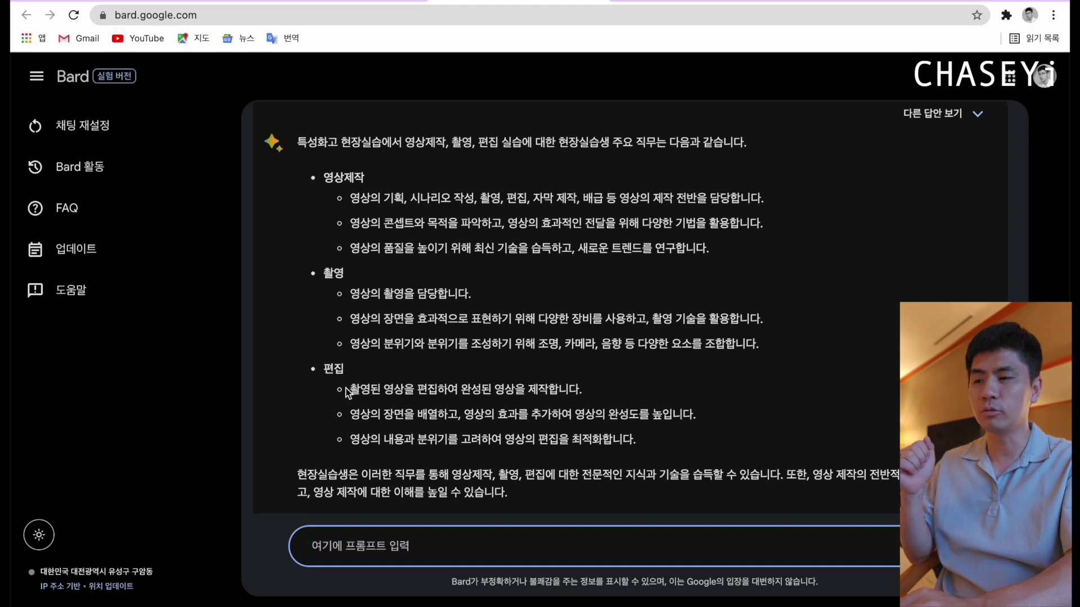
# - Close Padlet's 선도기업 신청 post, open the 현장실습 운영위원회 post and copy "특성화고 현장실습 운영윈원회 심의 계획 알려줘"
pyautogui.click(176, 2)
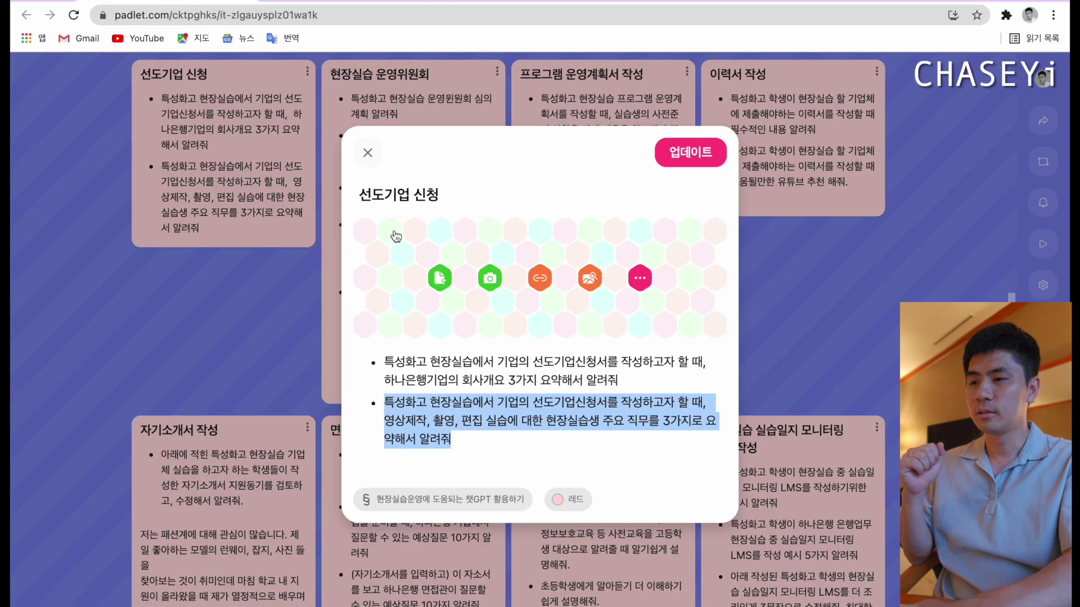
pyautogui.click(368, 152)
pyautogui.click(431, 153)
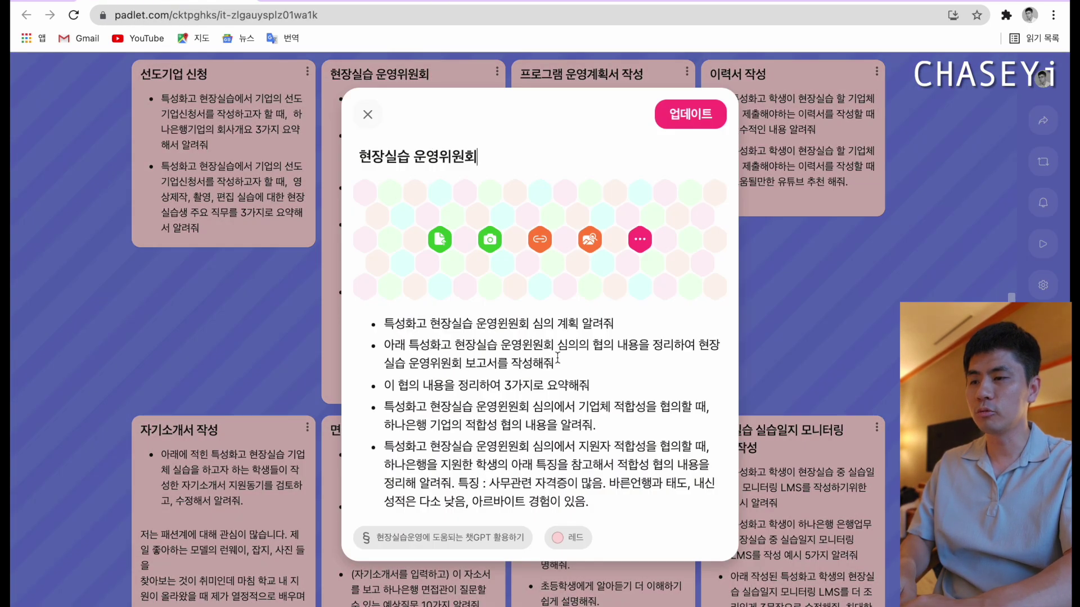
pyautogui.moveTo(621, 328); pyautogui.dragTo(386, 322)
pyautogui.press('super+c')
# - Submit the copied 운영윈원회 심의 계획 prompt in the ChatGPT and Bard conversations
pyautogui.click(315, 4)
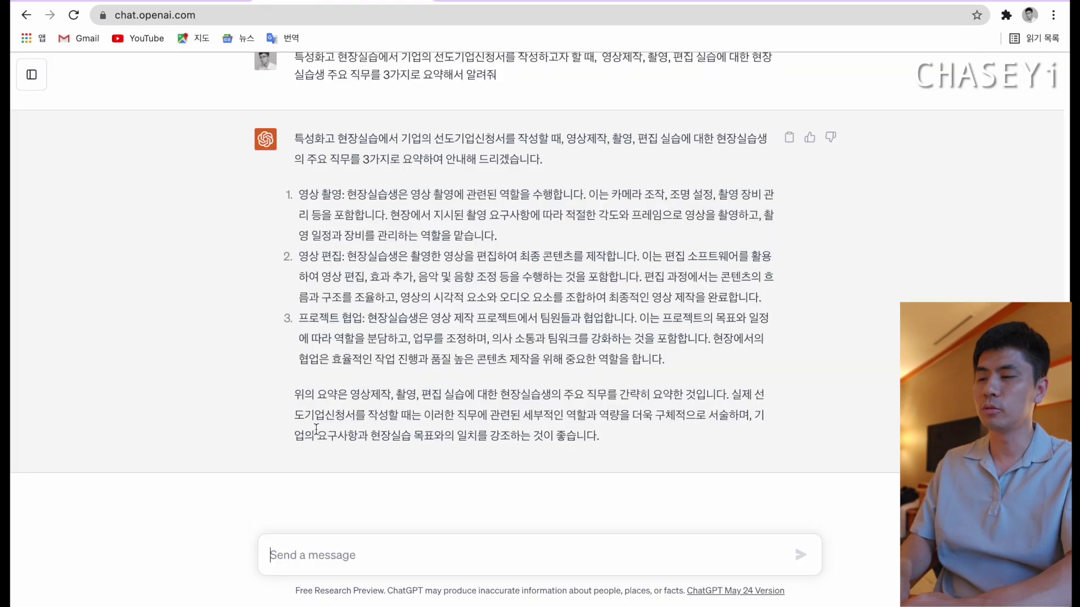
pyautogui.write('특성화고 현장실습 운영윈원회 심의 계획 알려줘')
pyautogui.press('Return')
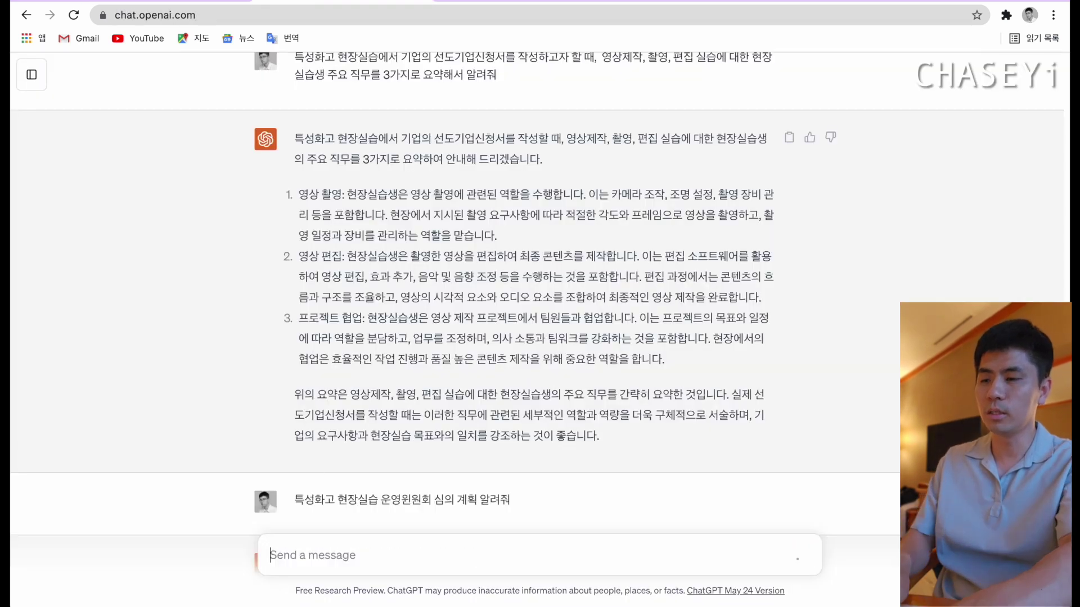
pyautogui.click(482, 2)
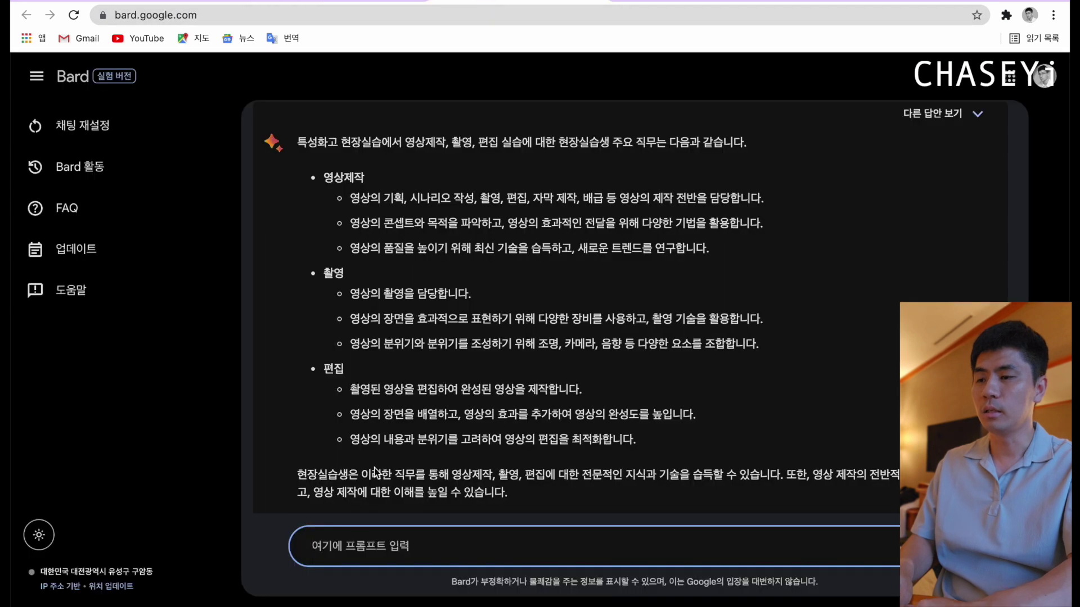
pyautogui.press('super+v')
pyautogui.press('Return')
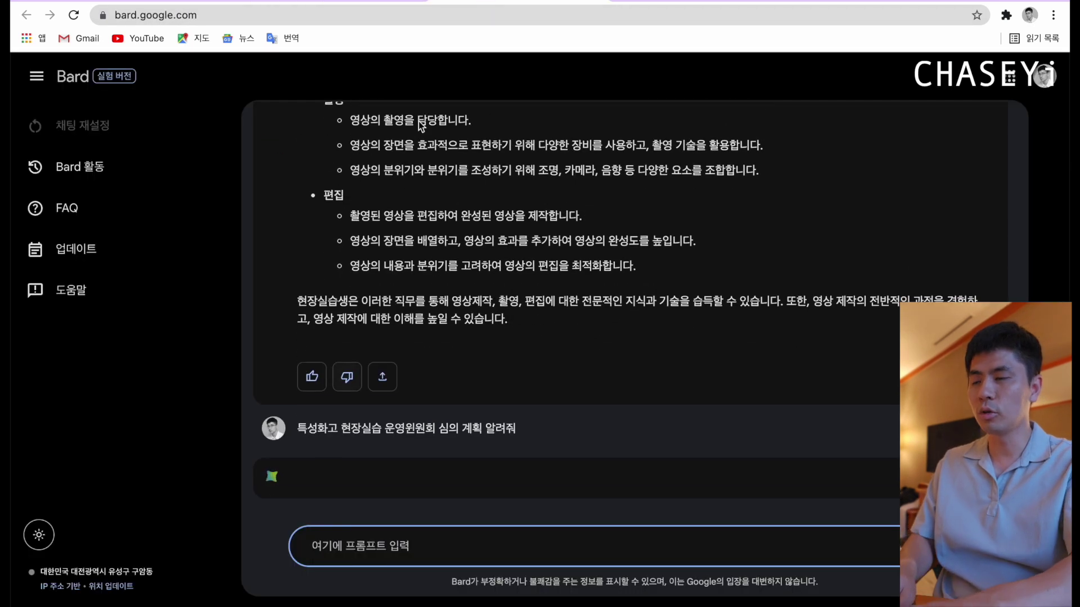
# - Compare the 현장실습 운영위원회 심의 계획 answers given by ChatGPT and Bard
pyautogui.click(354, 1)
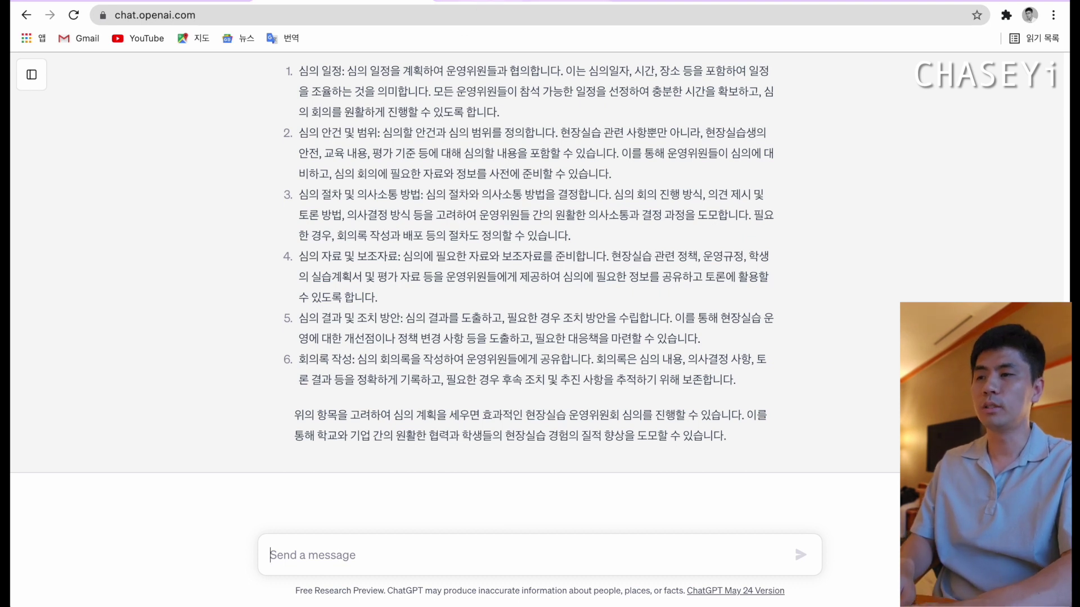
pyautogui.click(482, 1)
pyautogui.scroll(-6, 361, 369)
pyautogui.scroll(-2, 360, 370)
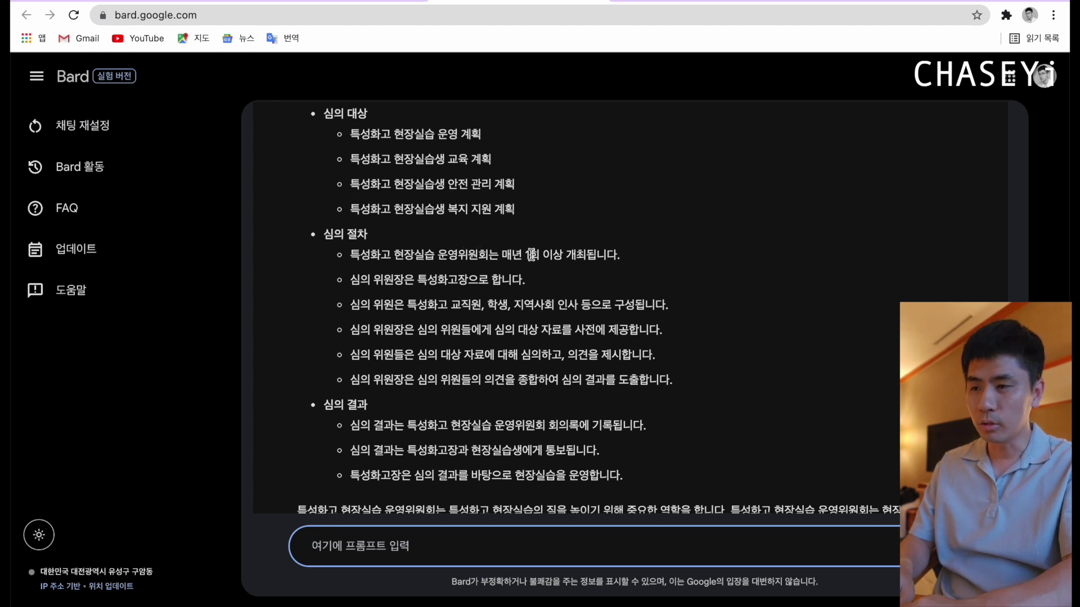
pyautogui.scroll(-3, 424, 342)
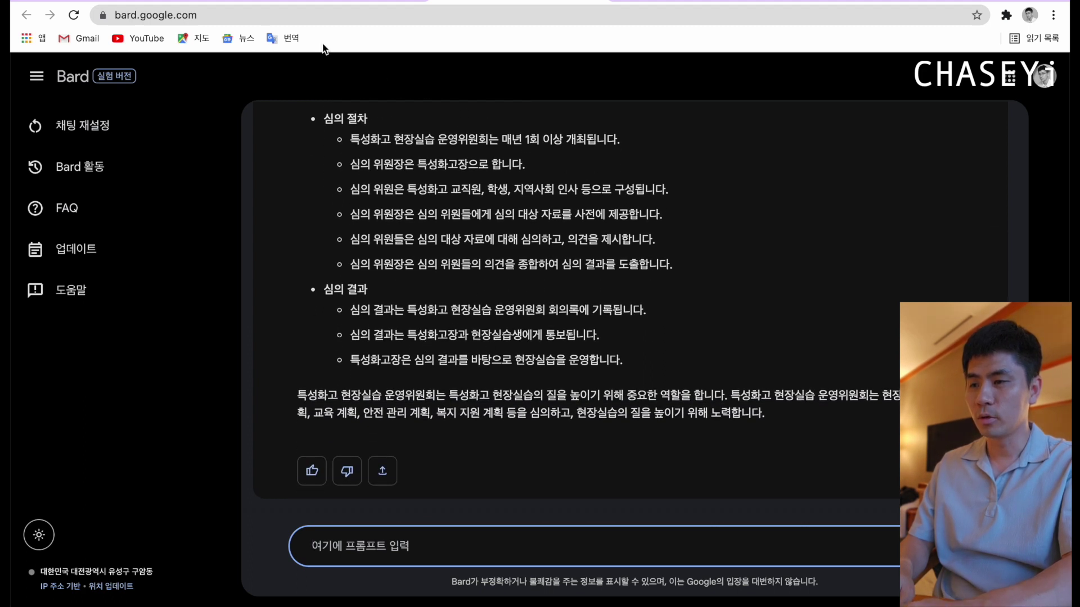
# - Copy "특성화고 현장실습 운영윈원회 심의에서 기업체 적합성을 협의할 때, 하나은행 기업의 적합성 협의 내용을 알려줘." from Padlet's 현장실습 운영위원회 post
pyautogui.click(195, 2)
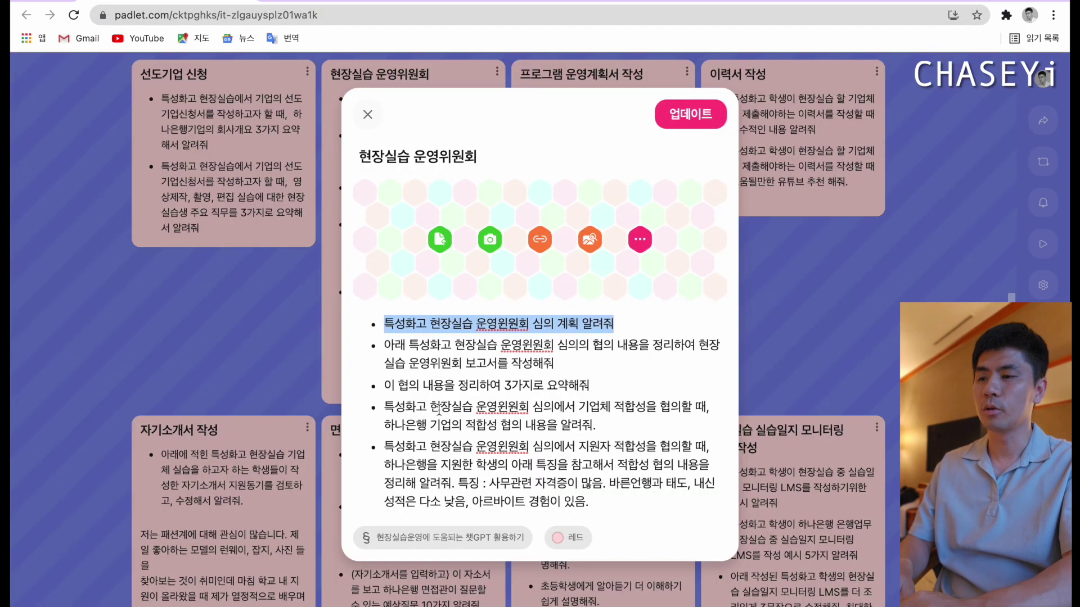
pyautogui.moveTo(560, 366); pyautogui.dragTo(384, 345)
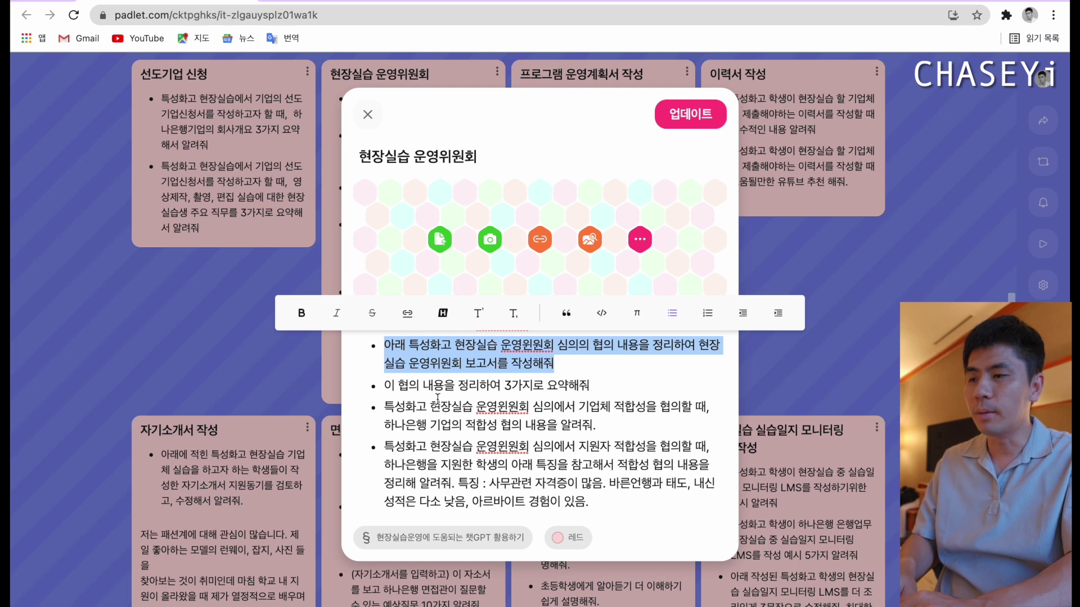
pyautogui.click(471, 360)
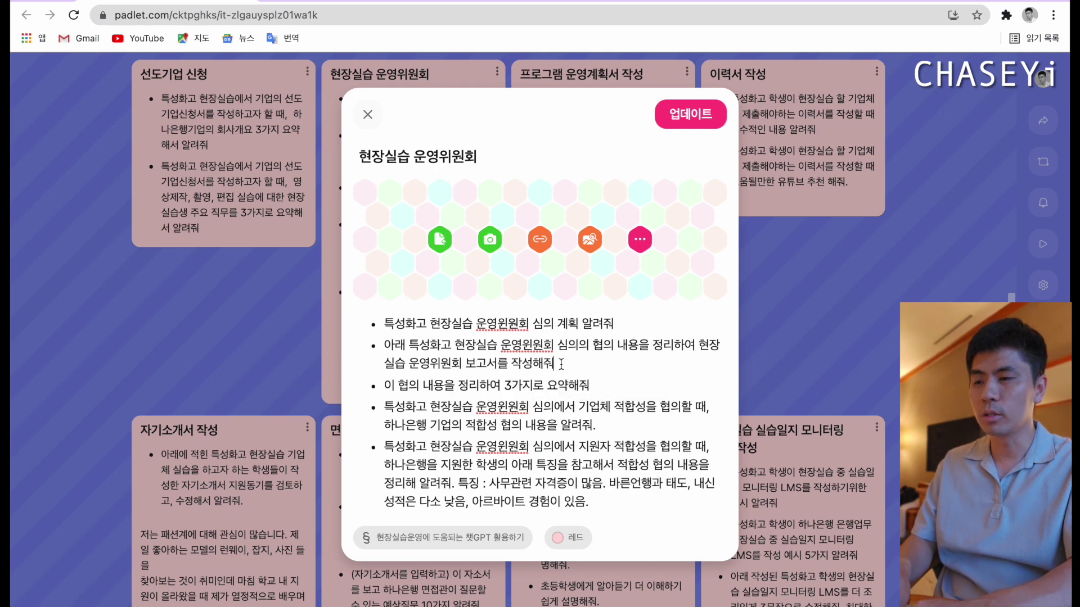
pyautogui.moveTo(415, 407); pyautogui.dragTo(566, 409)
pyautogui.click(565, 425)
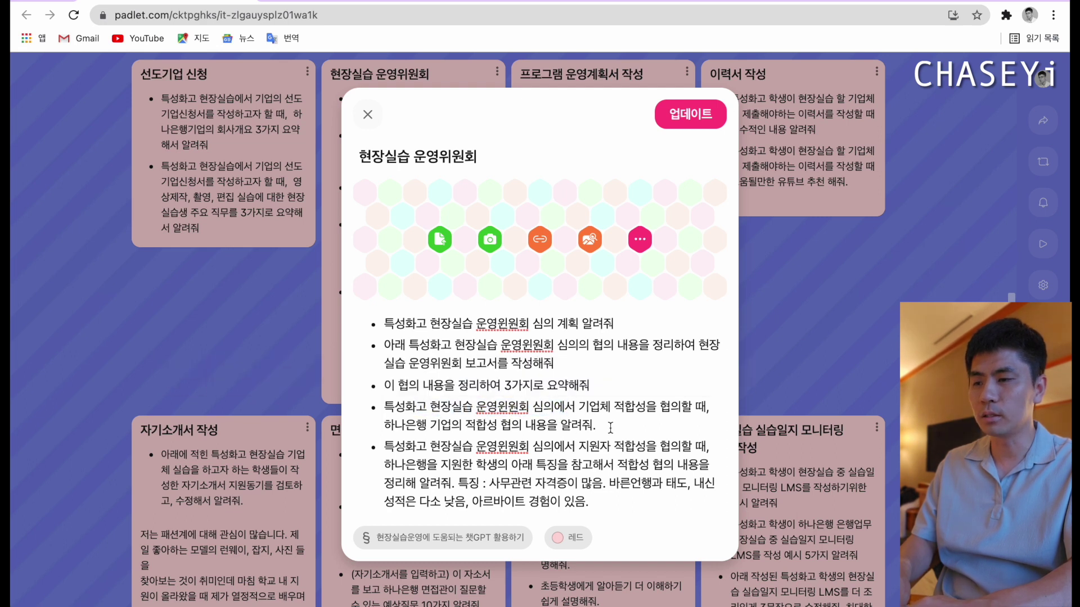
pyautogui.moveTo(613, 429); pyautogui.dragTo(380, 409)
pyautogui.hotkey('ctrl', 'c')
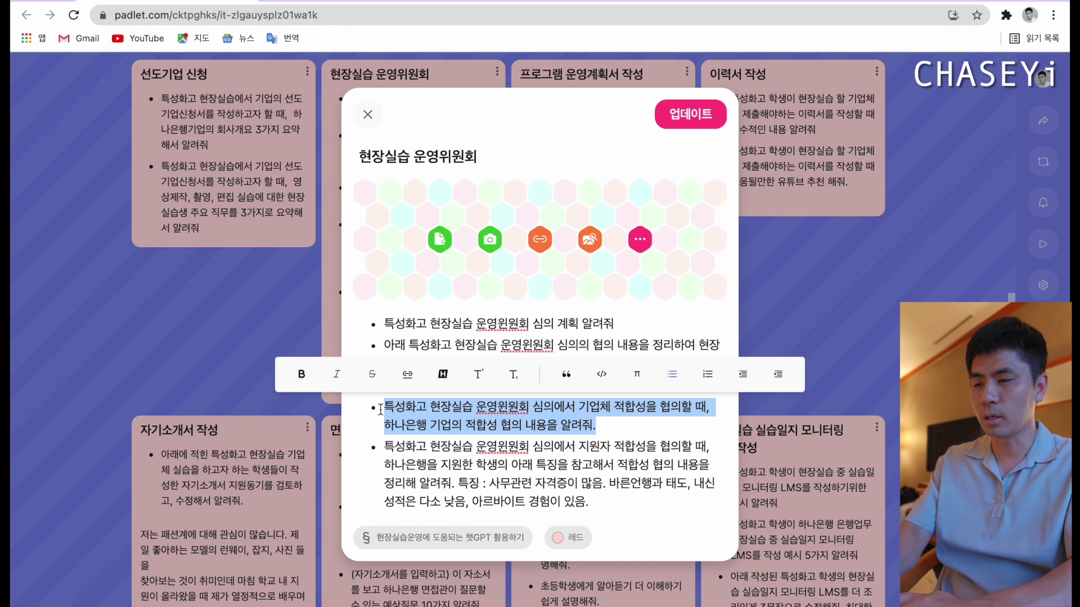
# - Submit the copied 하나은행 기업의 적합성 협의 내용 prompt in the ChatGPT and Bard conversations
pyautogui.hotkey('ctrl', 'Tab')
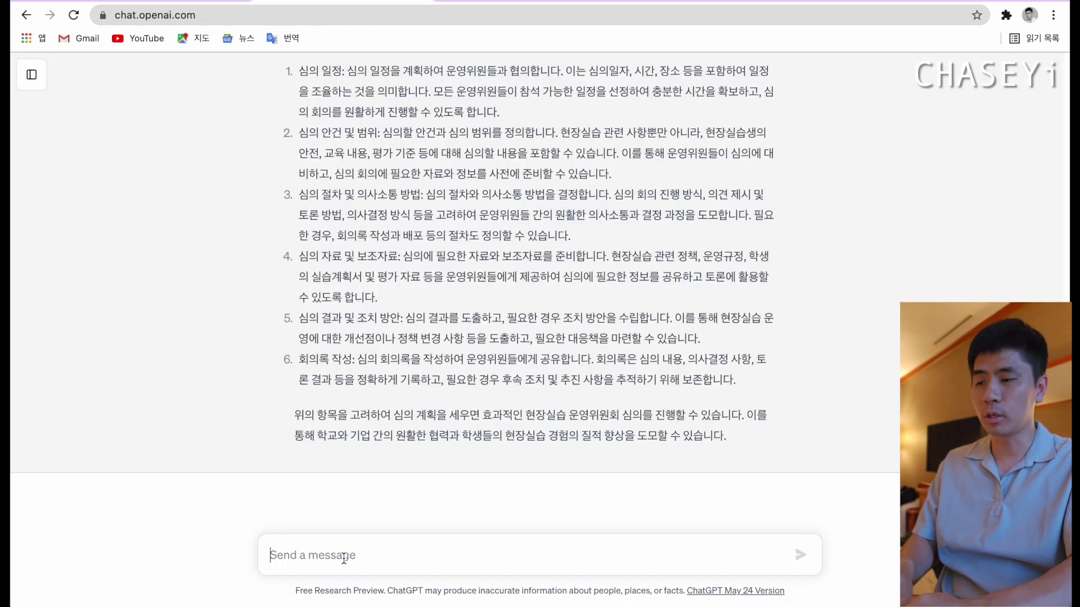
pyautogui.hotkey('ctrl', 'v')
pyautogui.press('Return')
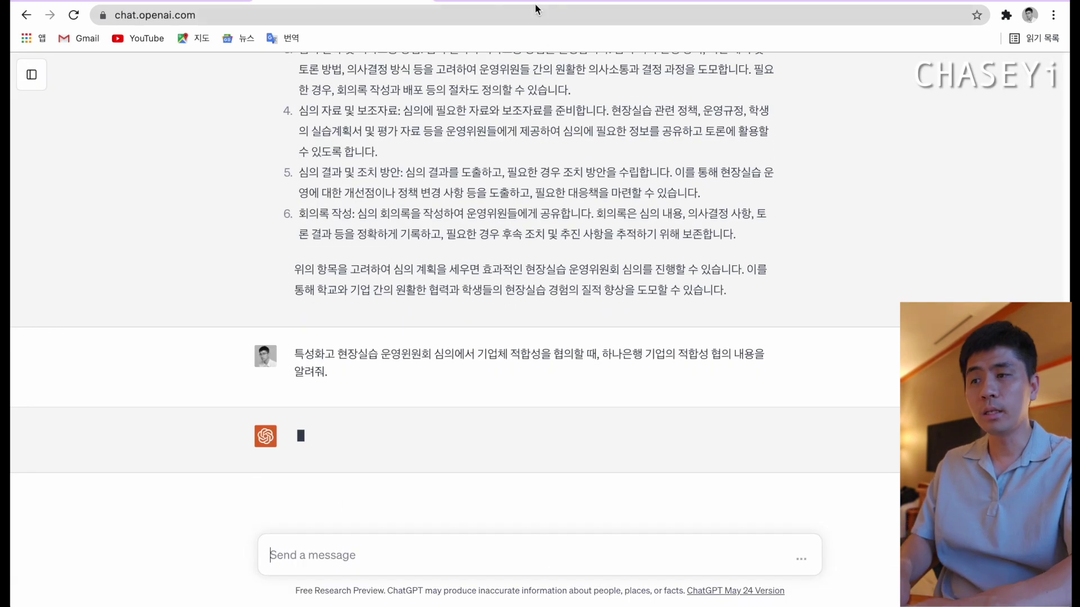
pyautogui.hotkey('ctrl', 'Tab')
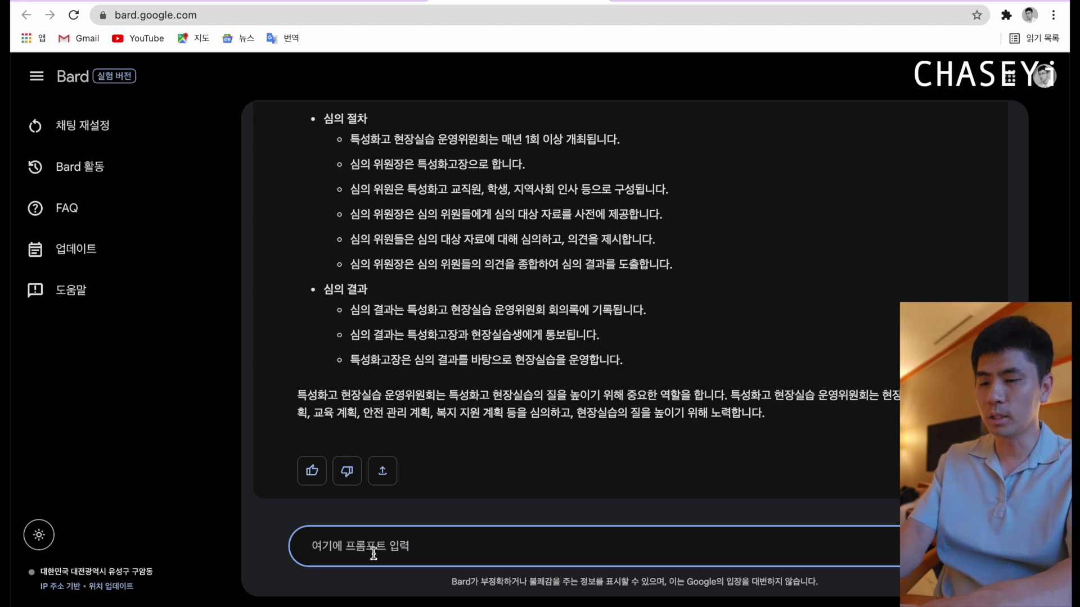
pyautogui.hotkey('ctrl', 'v')
pyautogui.press('Return')
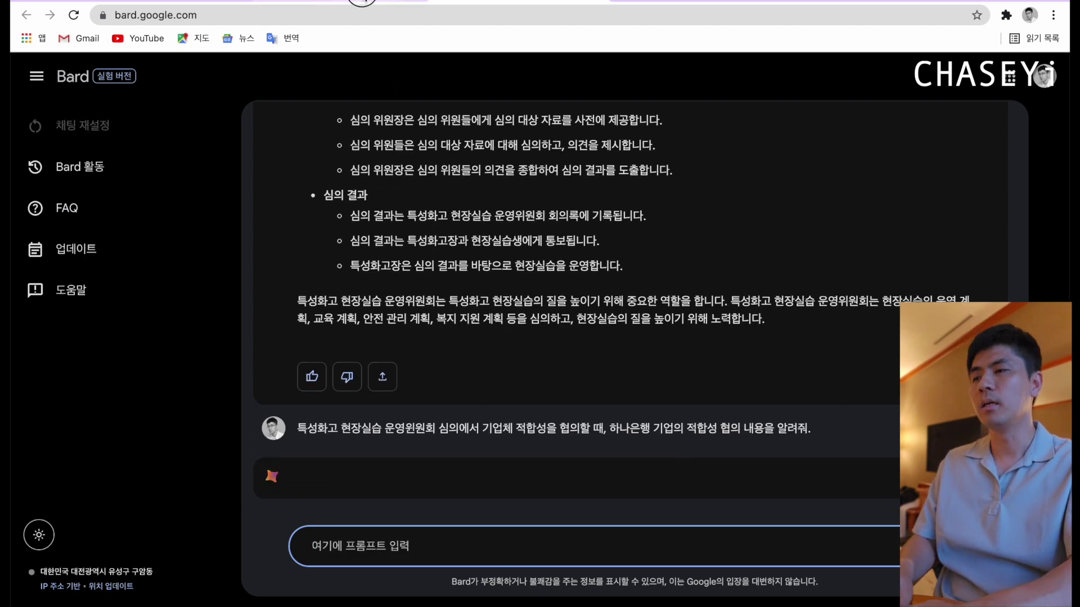
# - Compare the 하나은행 company suitability points given by ChatGPT and Bard for the 운영위원회 심의
pyautogui.hotkey('ctrl', 'shift', 'Tab')
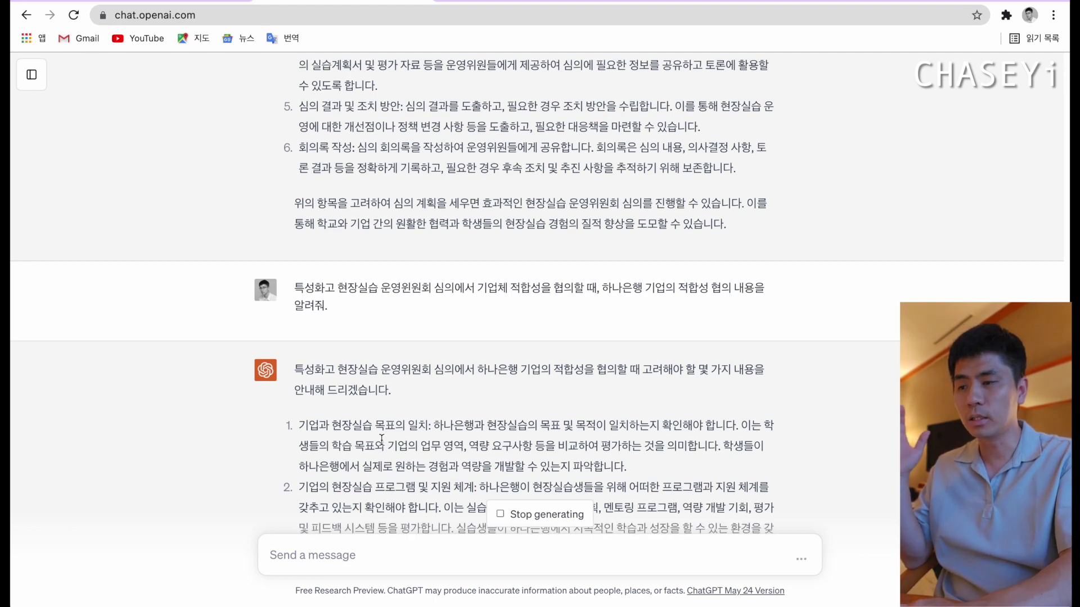
pyautogui.scroll(-3, 366, 405)
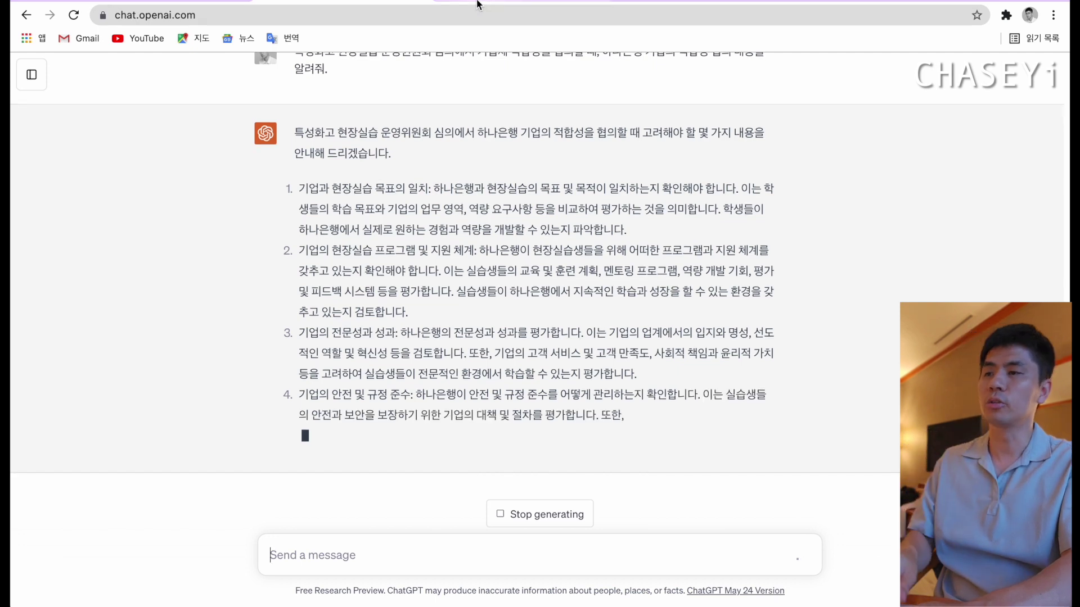
pyautogui.click(496, 2)
pyautogui.scroll(-7, 427, 264)
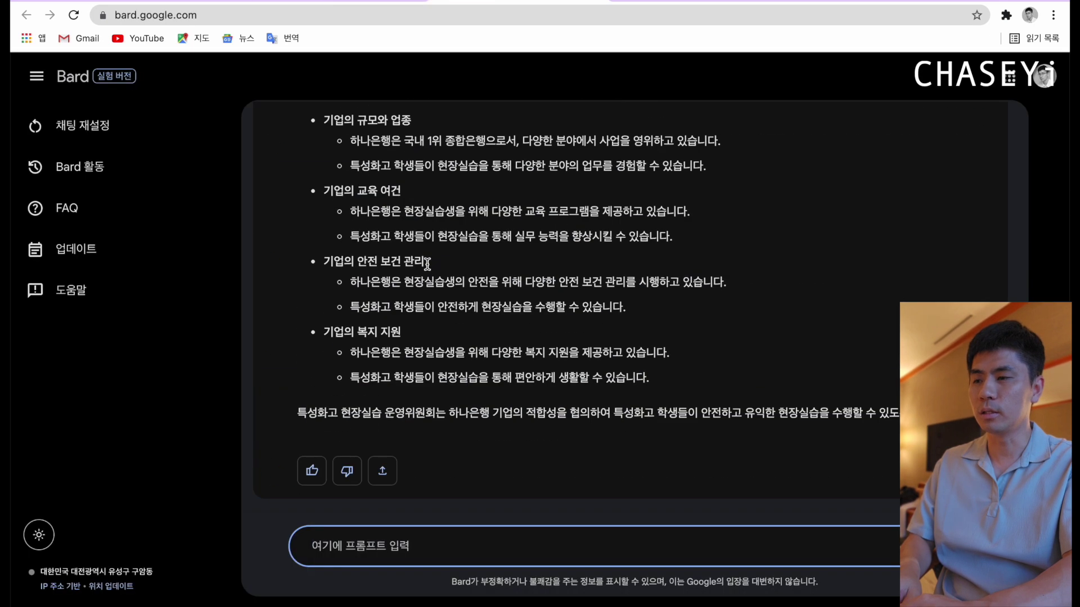
pyautogui.scroll(3, 429, 266)
pyautogui.scroll(-1, 429, 269)
pyautogui.scroll(-1, 428, 269)
pyautogui.scroll(1, 429, 269)
pyautogui.scroll(-3, 427, 264)
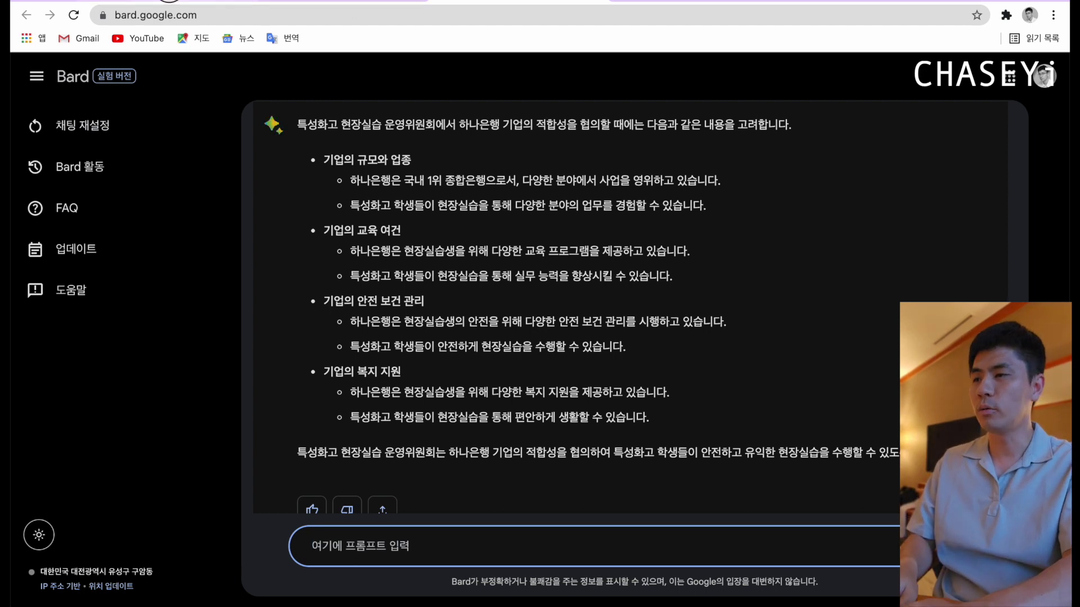
# - Submit the 현장실습 운영위원회 post's 하나은행 지원자 적합성 prompt, with student traits 사무관련 자격증이 많음, 바른언행과 태도, 내신성적은 다소 낮음, 아르바이트 경험이 있음, in ChatGPT and Bard
pyautogui.click(363, 4)
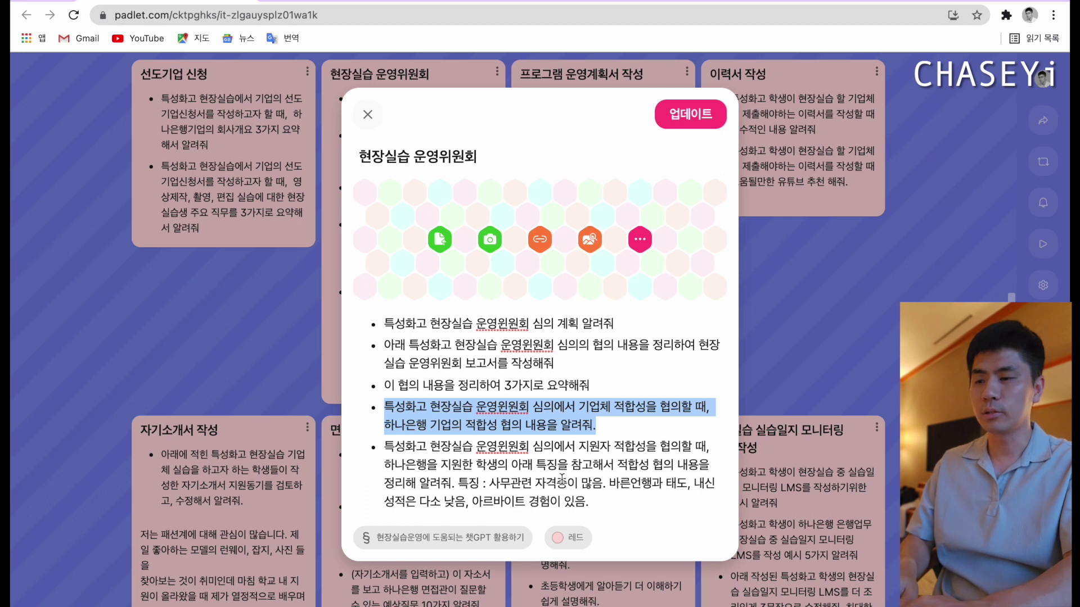
pyautogui.moveTo(598, 506); pyautogui.dragTo(393, 447)
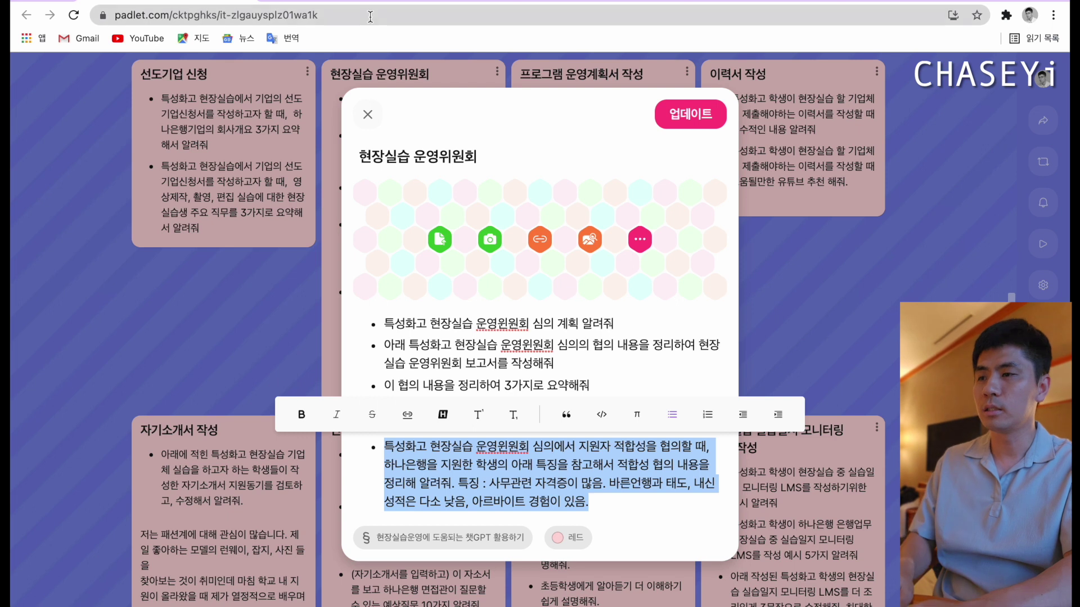
pyautogui.click(351, 5)
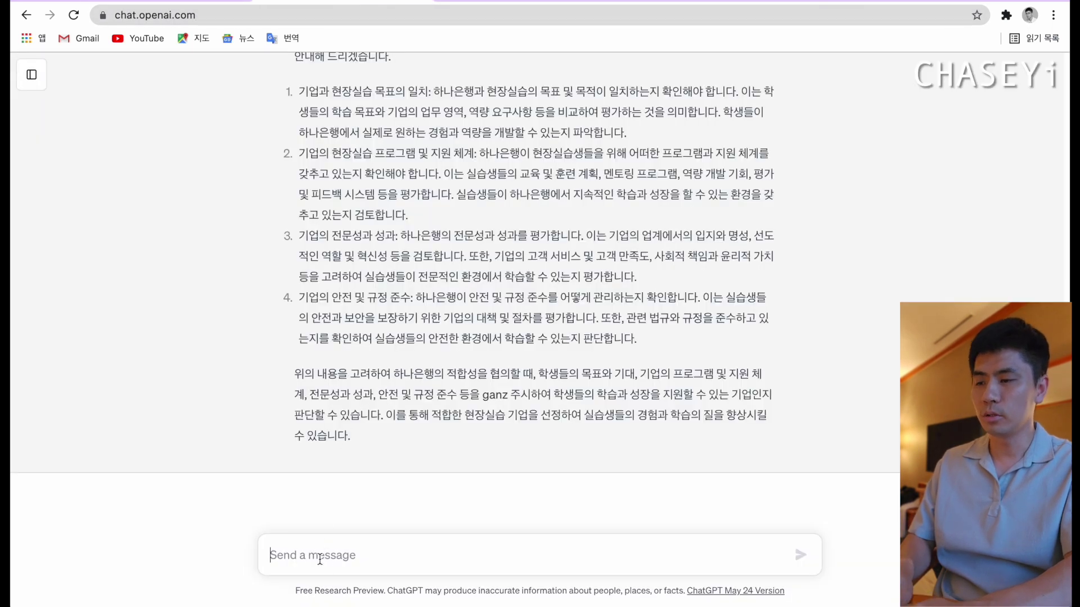
pyautogui.click(320, 559)
pyautogui.write('특성화고 현장실습 운영위원회 심의에서 지원자 적합성을 협의할 때, 하나은행을 지원한 학생의 아래 특징을 참고해서 적합성 협의 내용을 정리해 알려줘. 특징 : 사무관련 자격증이 많음. 바른언행과 태도, 내신성적은 다소 낮음, 아르바이트 경험이 있음.')
pyautogui.press('Return')
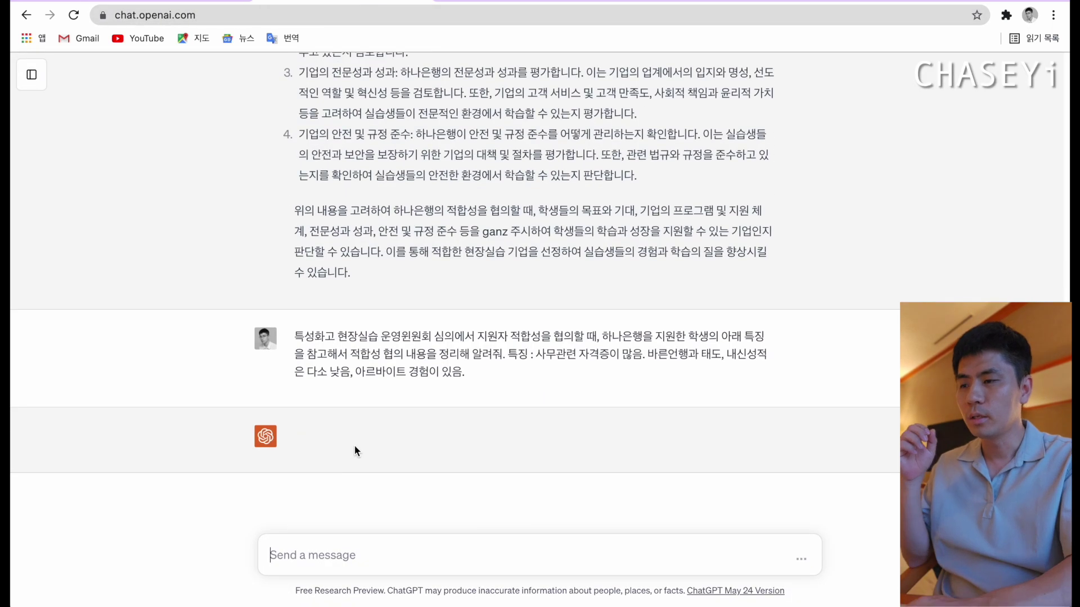
pyautogui.hotkey('ctrl', 'Tab')
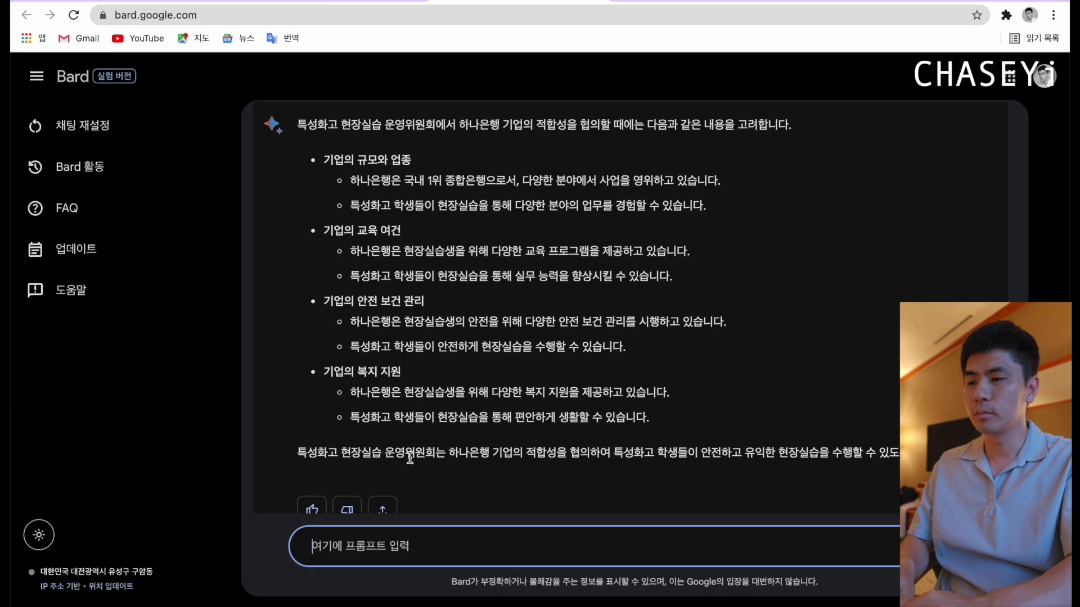
pyautogui.click(381, 549)
pyautogui.write('특성화고 현장실습 운영위원회 심의에서 지원자 적합성을 협의할 때, 하나은행을 지원한 학생의 아래 특징을 참고해서 적합성 협의 내용을 알려줘. 특징 : 사무관련 자격증이 많음. 바른언행과 태도, 내신성적은 다소 낮음, 아르바이트 경험이 있음.')
pyautogui.press('Return')
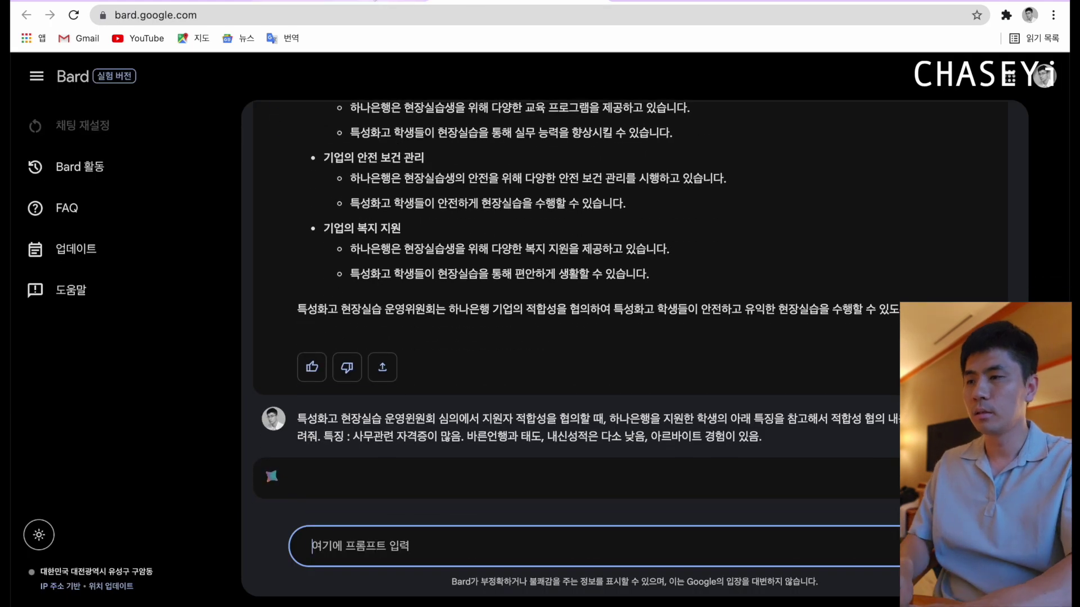
# - Read through ChatGPT's applicant suitability answer, covering each student trait and the closing summary for 하나은행
pyautogui.hotkey('ctrl', 'shift', 'Tab')
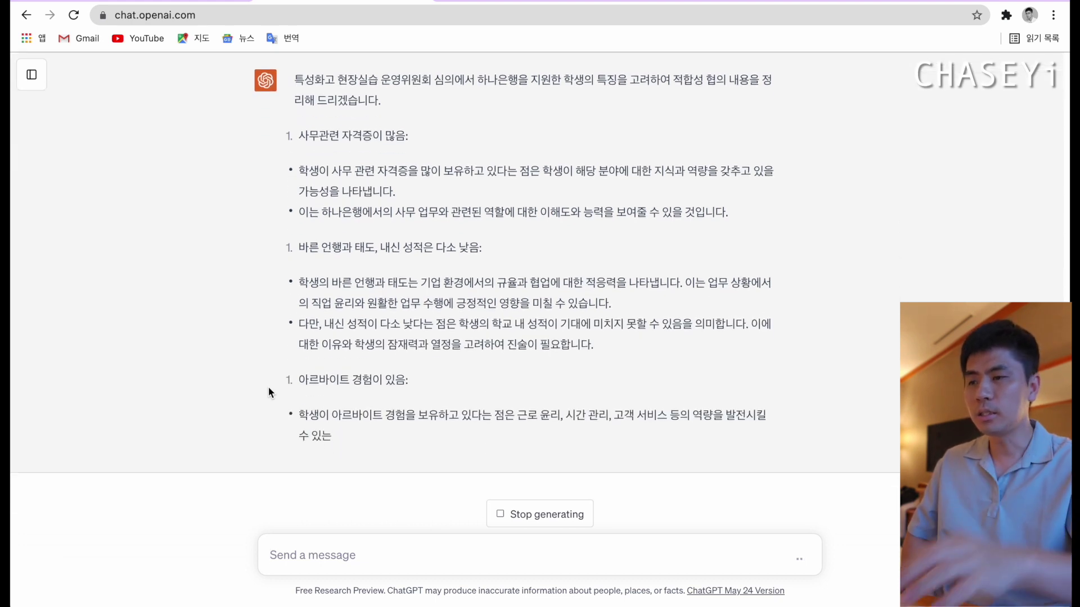
pyautogui.scroll(3, 268, 387)
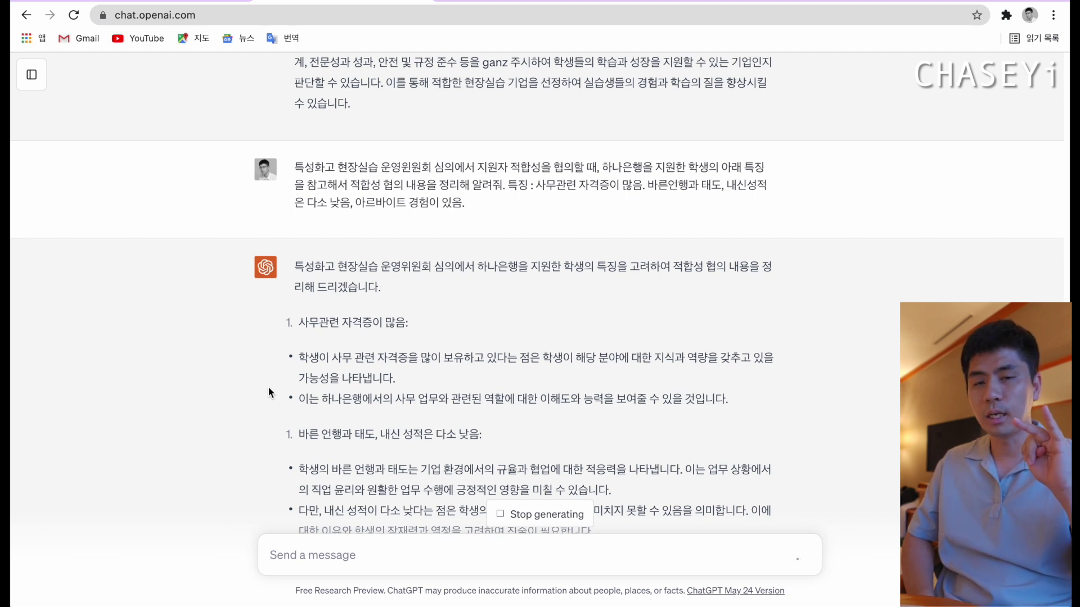
pyautogui.scroll(-5, 268, 387)
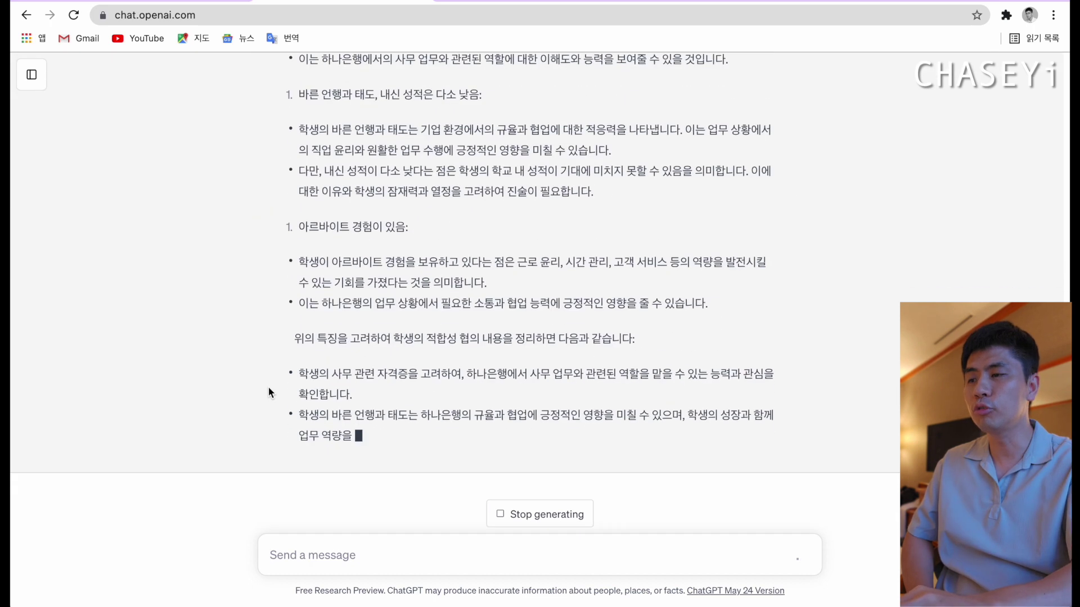
pyautogui.scroll(1, 268, 387)
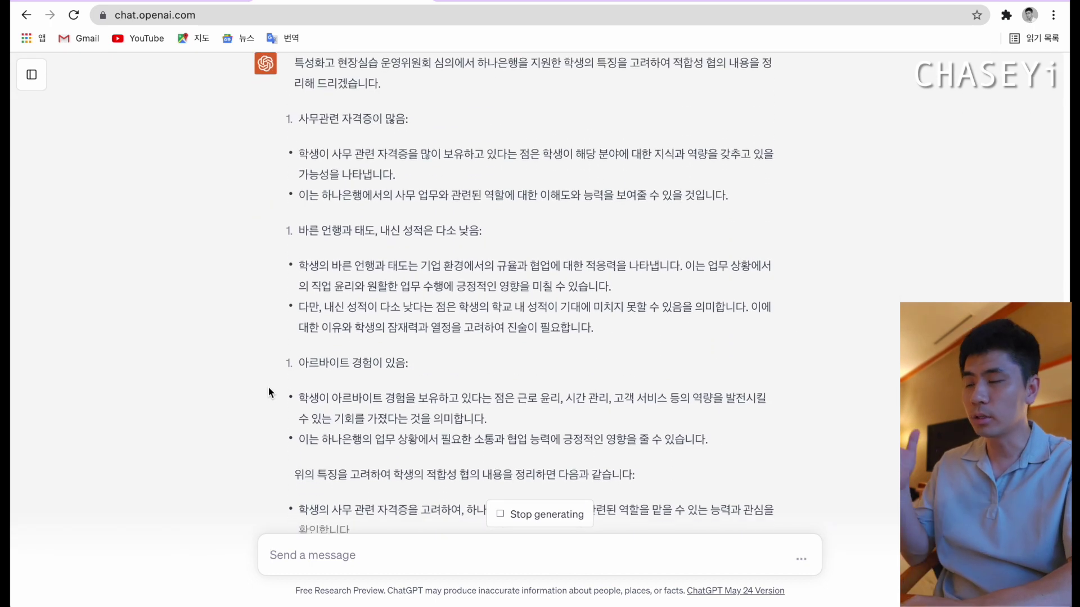
pyautogui.scroll(1, 268, 387)
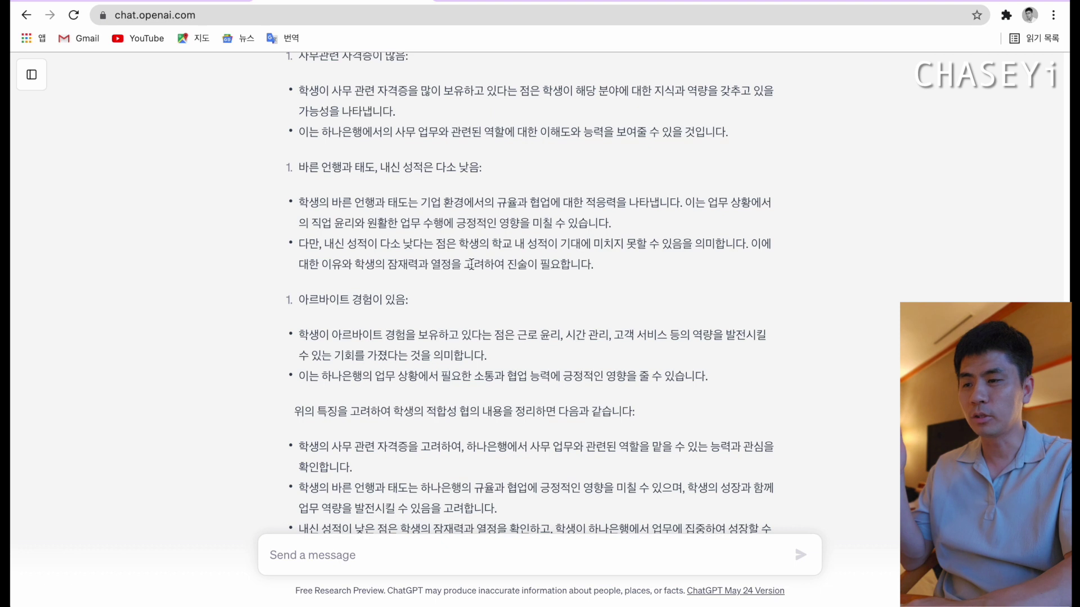
pyautogui.scroll(-3, 516, 262)
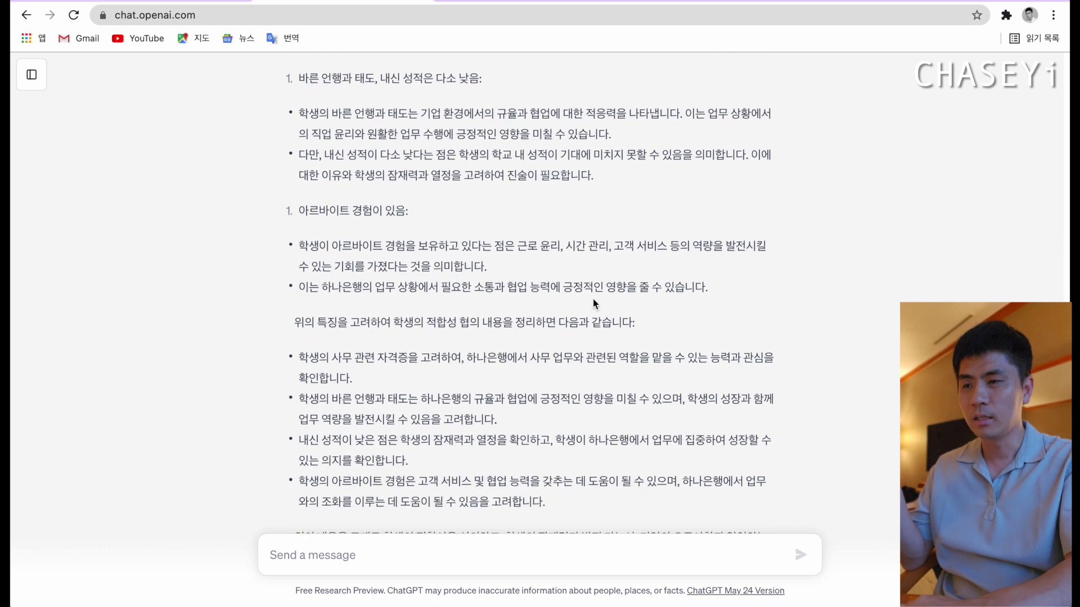
# - Compare the applicant suitability answers for 하나은행 given by ChatGPT and Bard
pyautogui.scroll(-2, 488, 392)
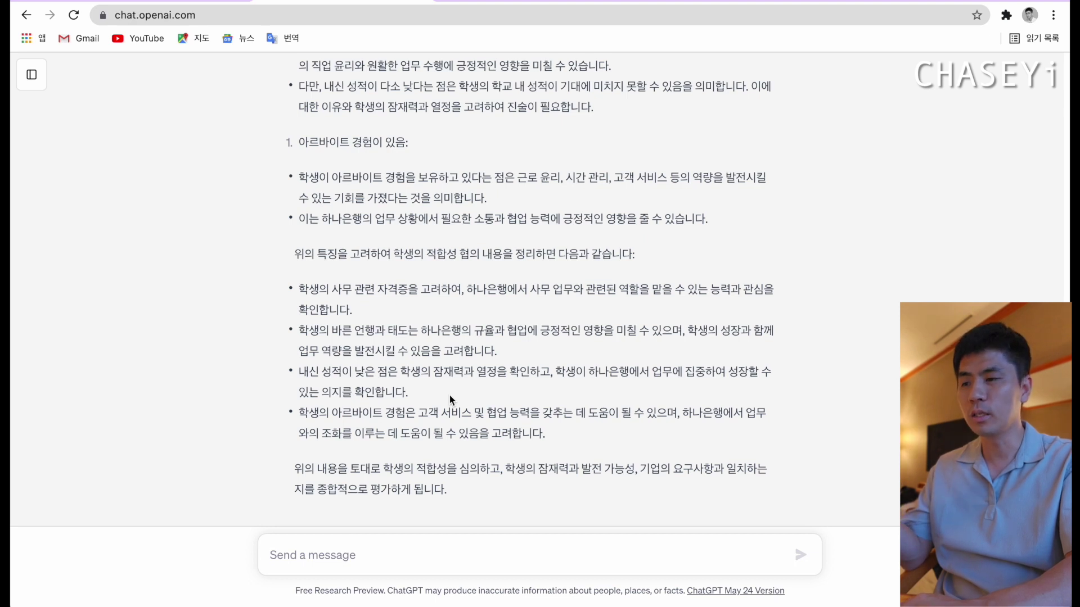
pyautogui.scroll(1, 441, 309)
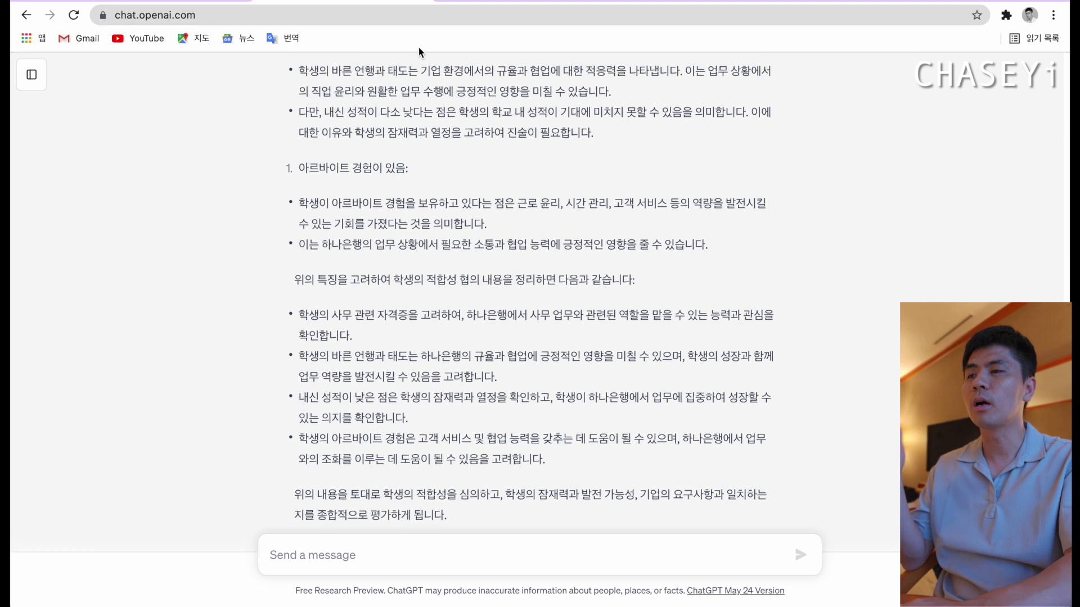
pyautogui.click(480, 2)
pyautogui.scroll(-5, 420, 335)
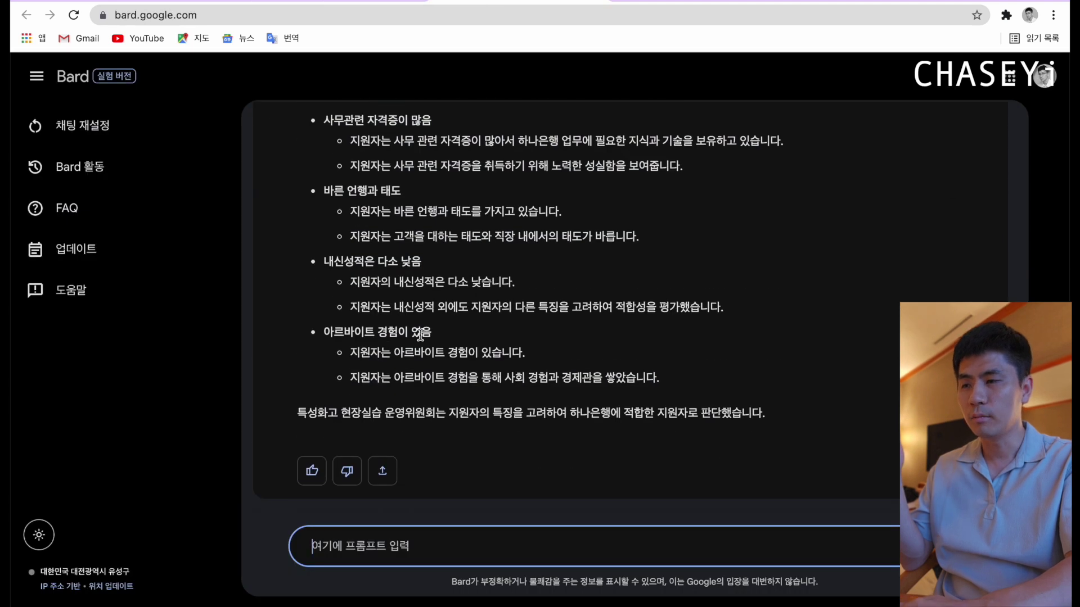
pyautogui.scroll(-1, 419, 335)
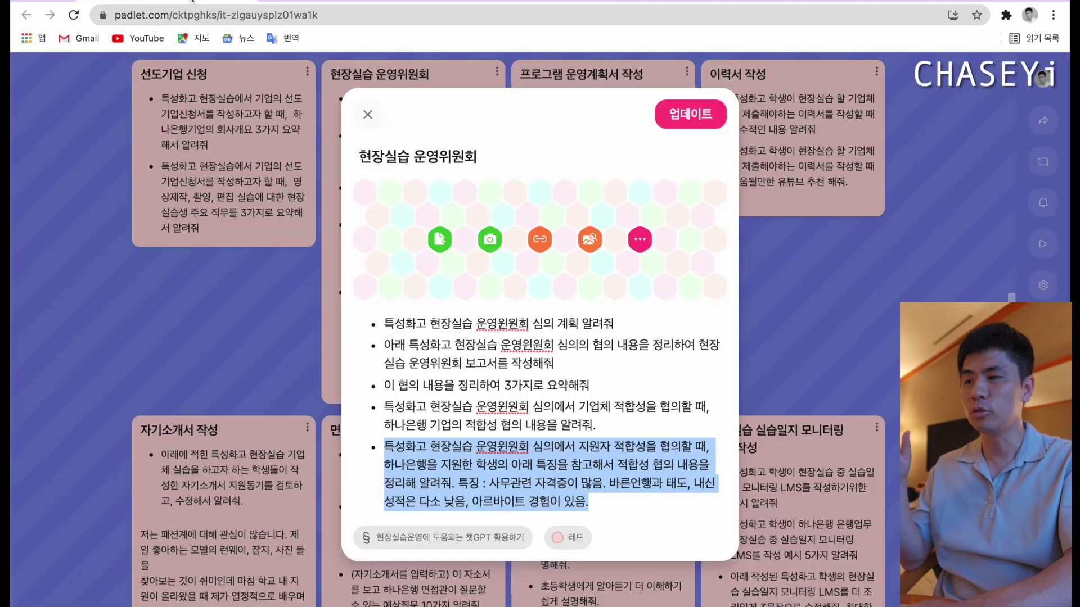
# - Close the 현장실습 운영위원회 post on the Padlet board and copy the 실습생의 사전준비 상황 prompt from the 프로그램 운영계획서 작성 post
pyautogui.hotkey('ctrl', 'Tab')
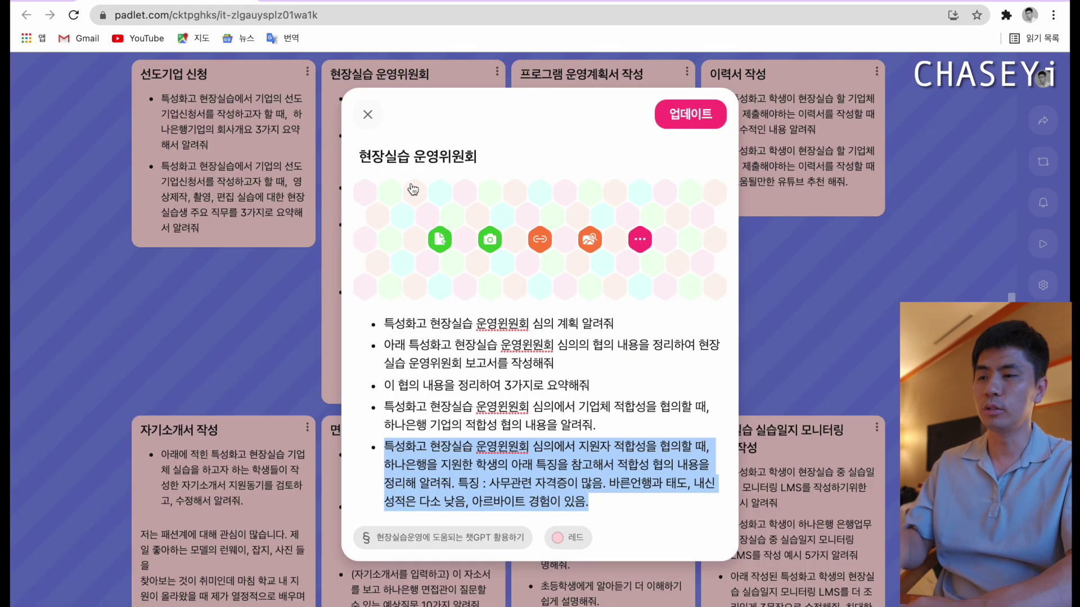
pyautogui.click(447, 428)
pyautogui.click(368, 115)
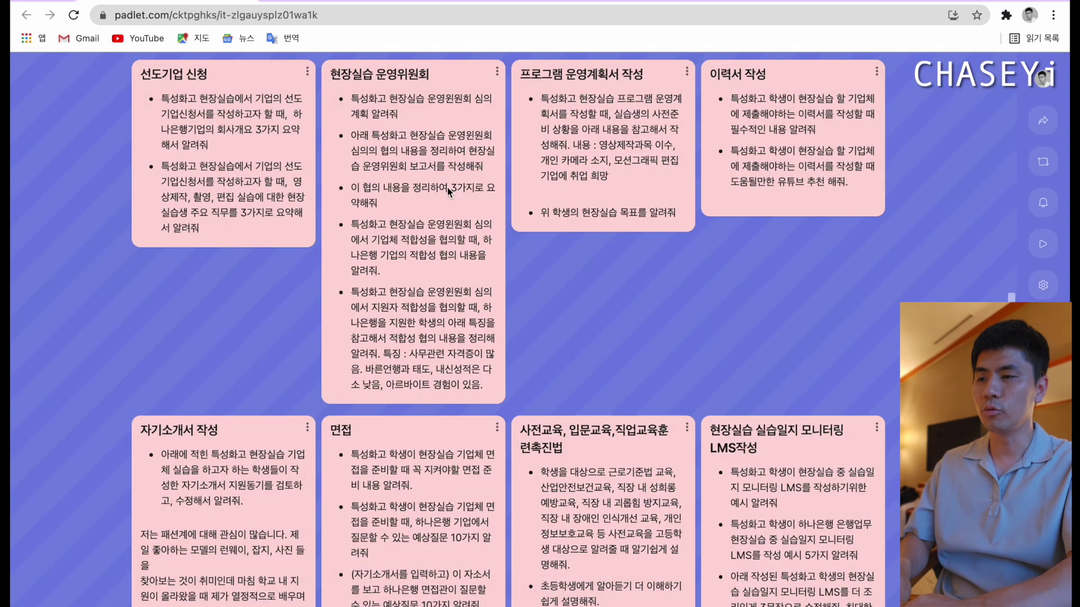
pyautogui.click(606, 156)
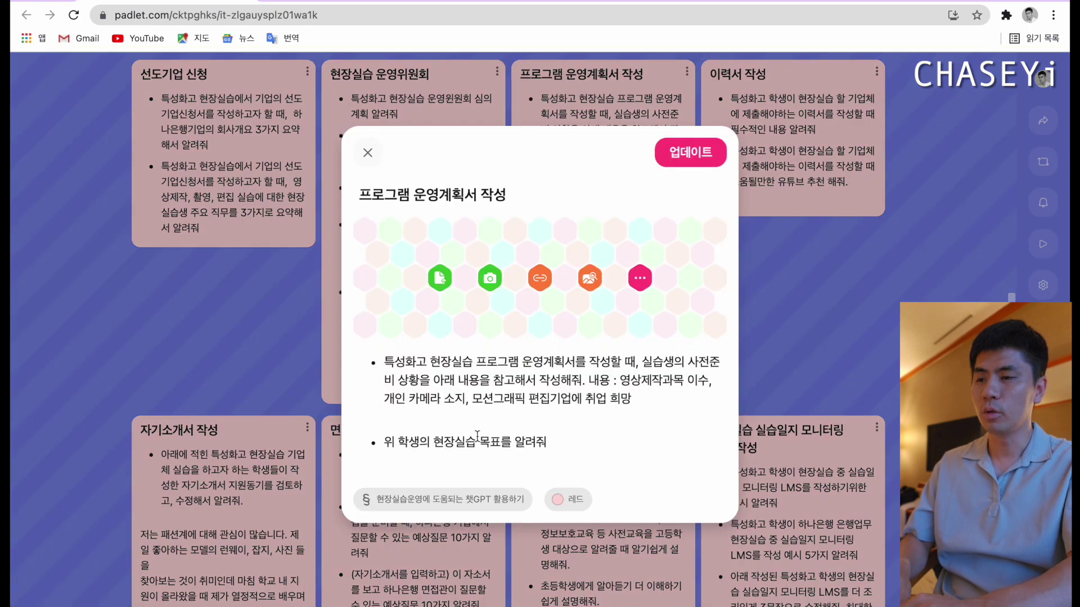
pyautogui.moveTo(638, 405); pyautogui.dragTo(383, 358)
pyautogui.press('super+c')
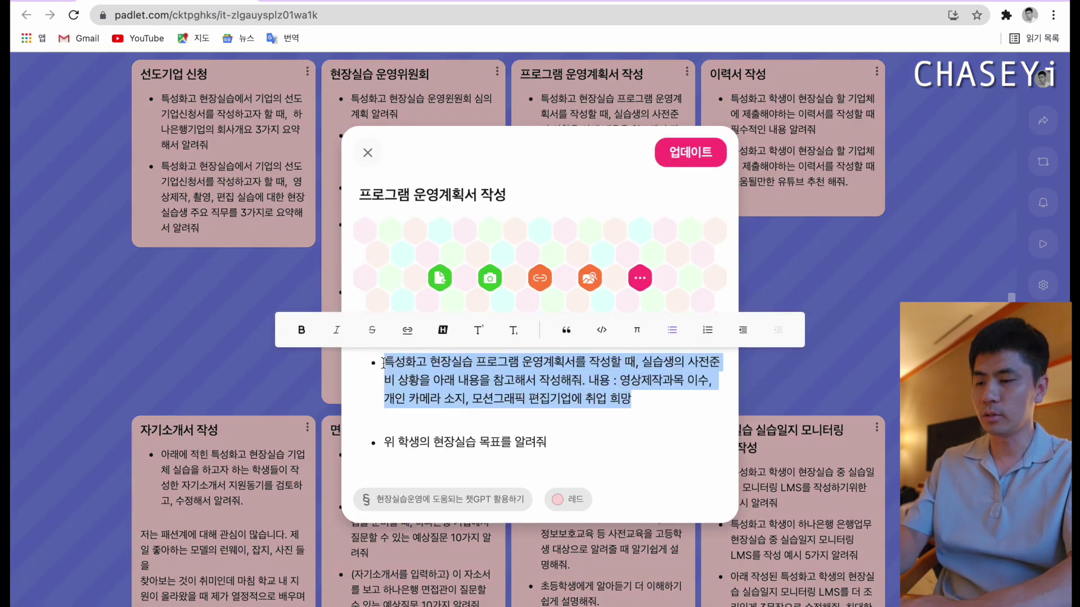
# - Submit the copied 사전준비 상황 prompt, with 영상제작과목 이수, 개인 카메라 소지, 모션그래픽 편집기업에 취업 희망, in ChatGPT and Bard
pyautogui.click(345, 2)
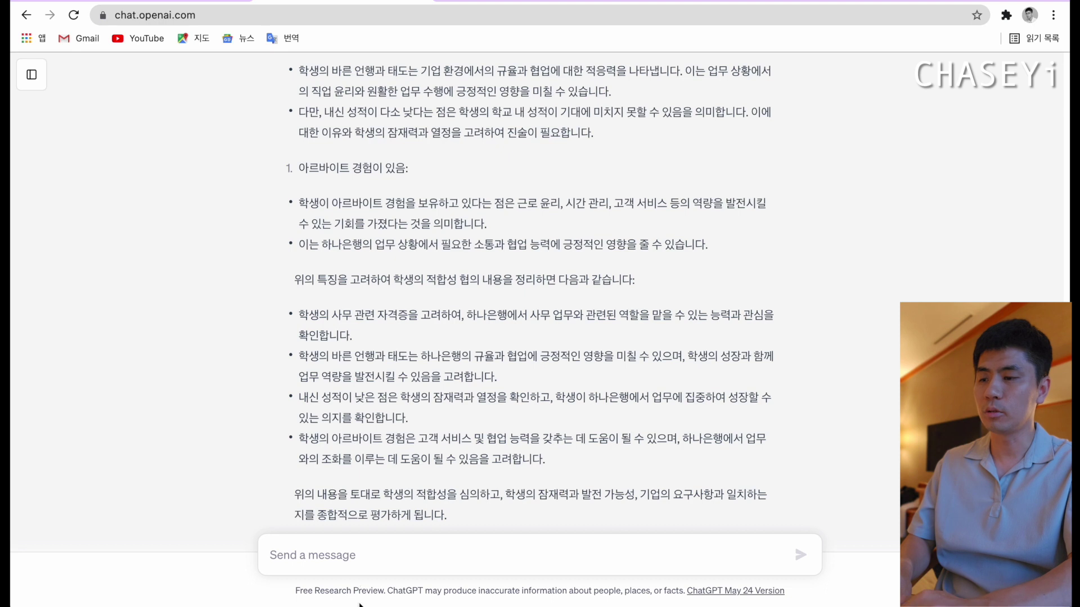
pyautogui.press('super+v')
pyautogui.press('Return')
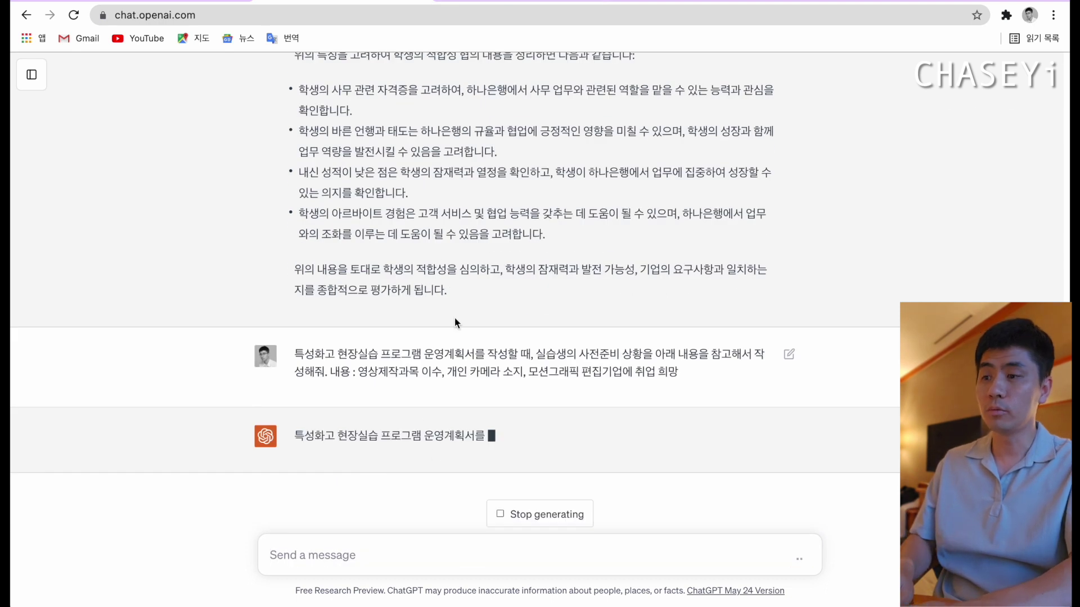
pyautogui.click(533, 2)
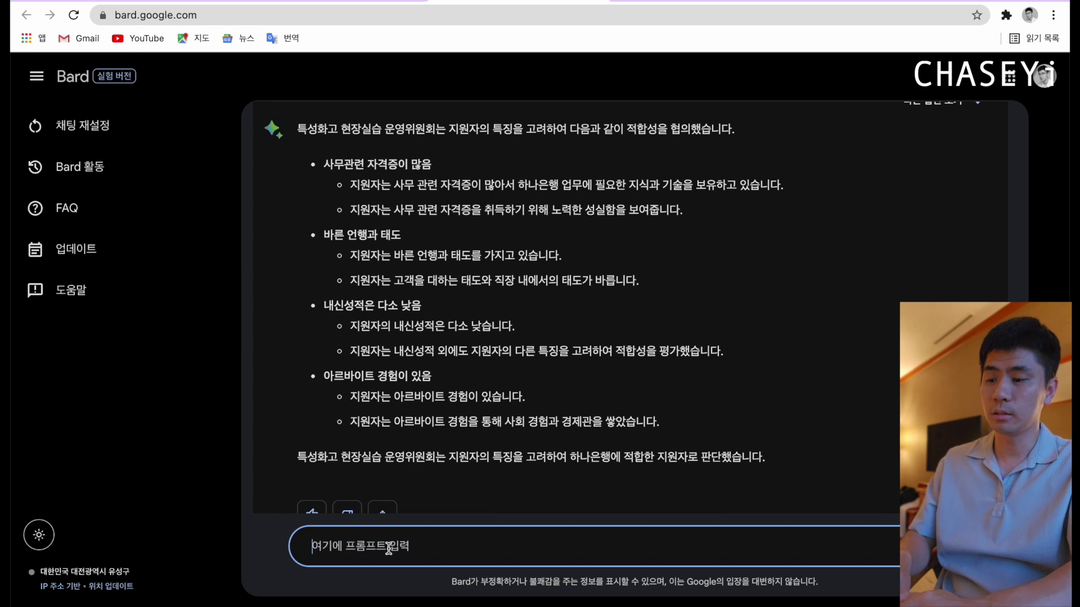
pyautogui.press('super+v')
pyautogui.press('Return')
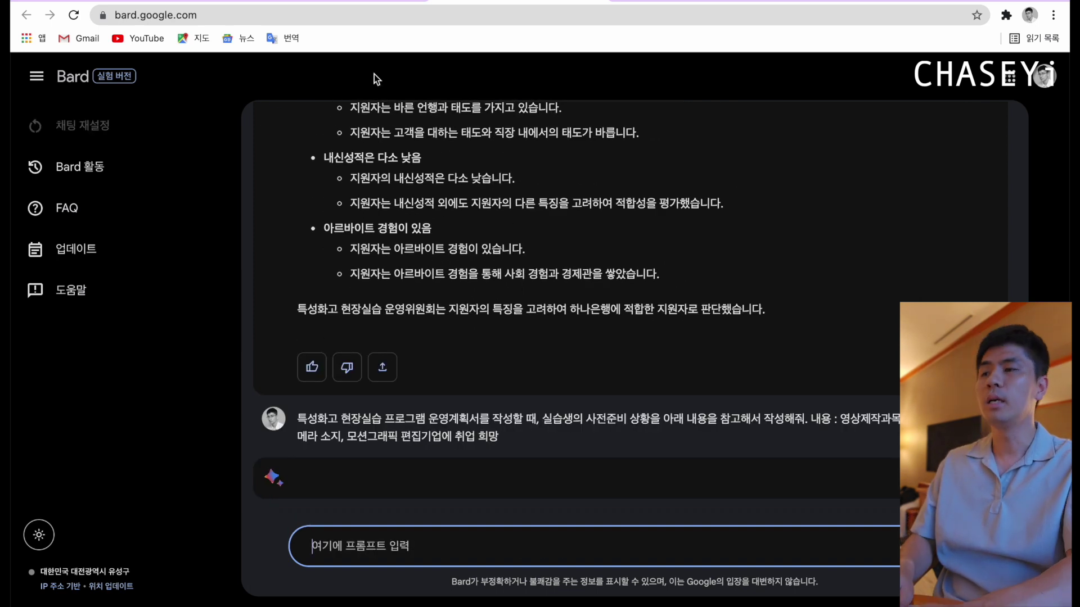
# - Read through ChatGPT's and Bard's 프로그램 운영계획서 answers, comparing how each covers the trainee's 사전준비 상황
pyautogui.click(340, 3)
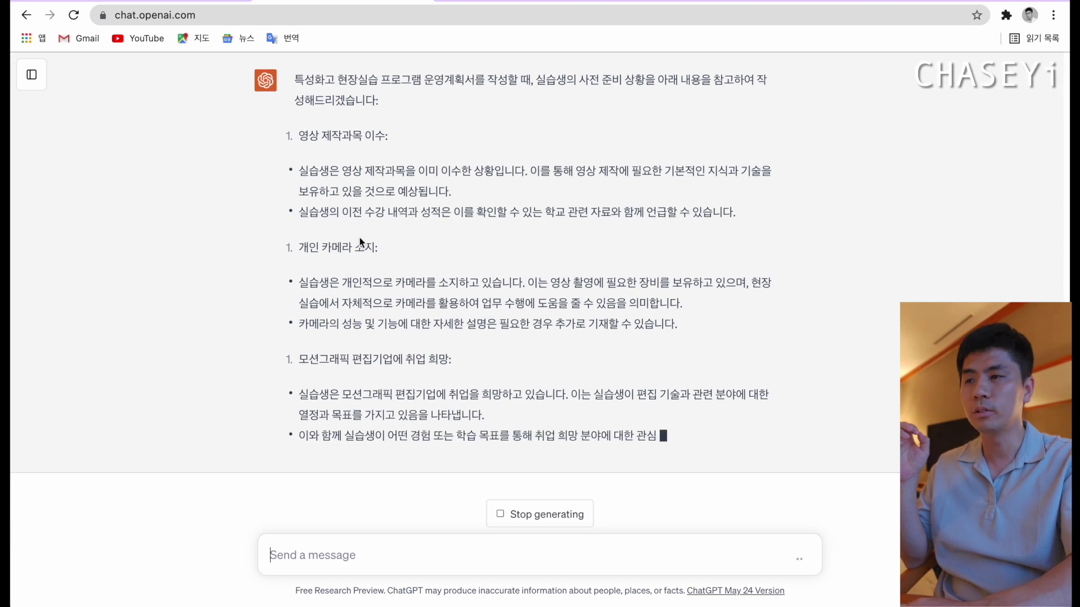
pyautogui.scroll(3, 359, 247)
pyautogui.scroll(-3, 371, 169)
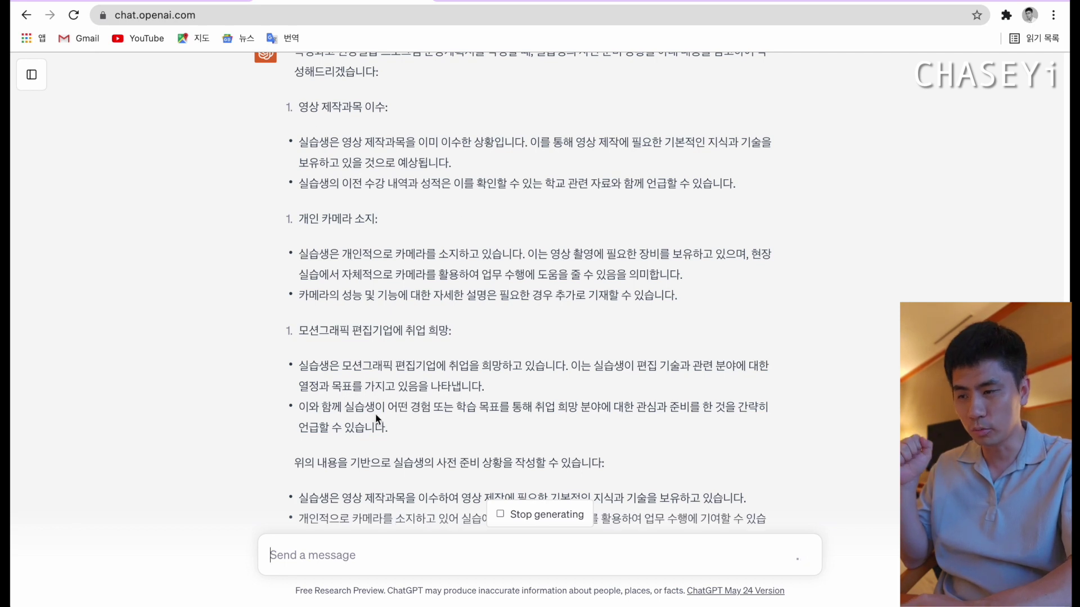
pyautogui.scroll(-3, 376, 413)
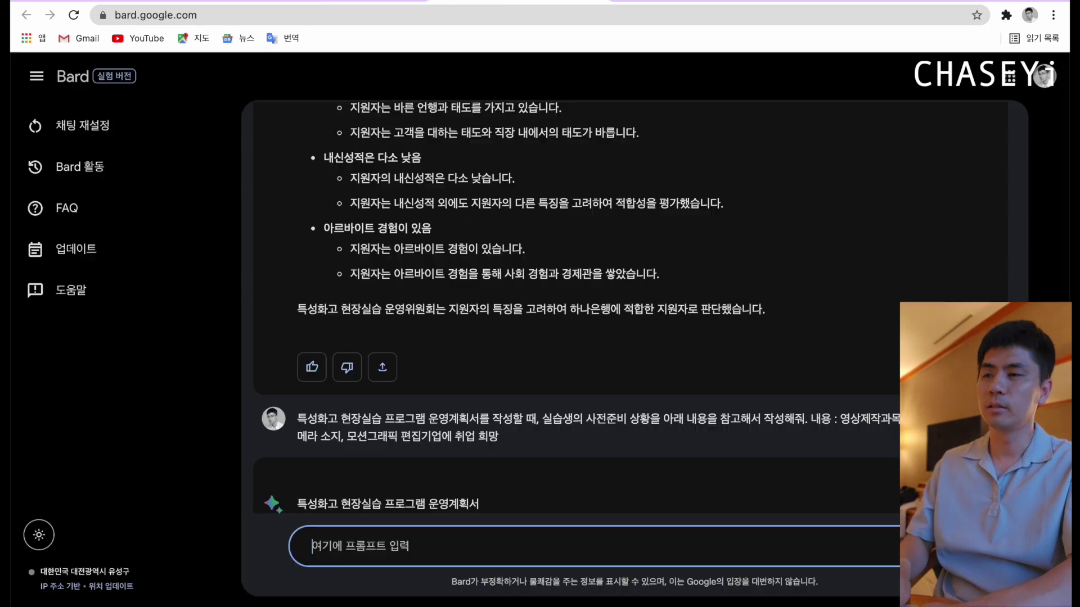
pyautogui.scroll(-3, 441, 263)
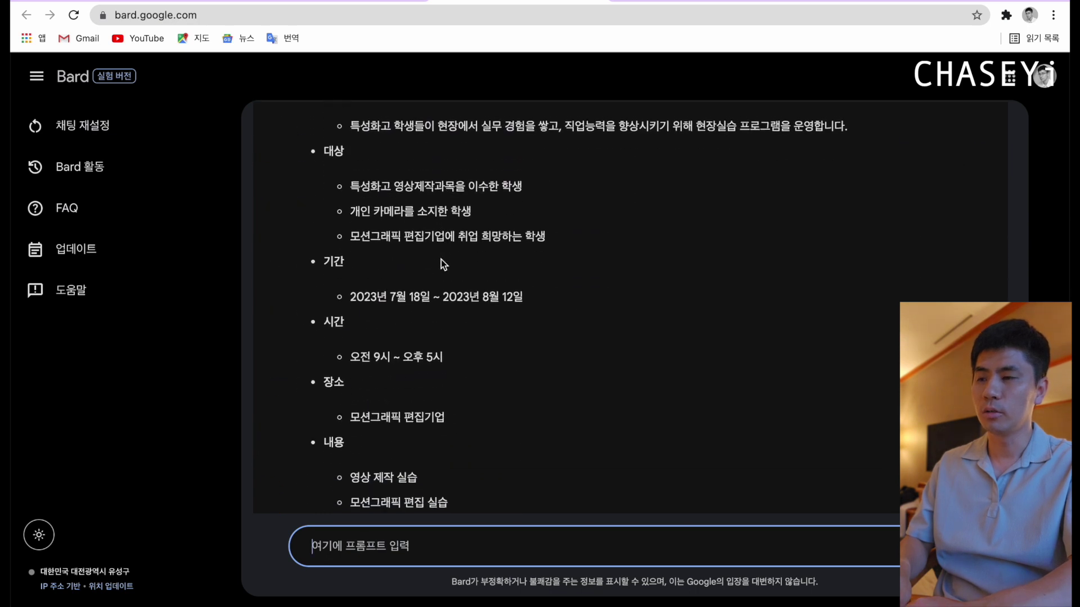
pyautogui.scroll(6, 441, 259)
pyautogui.scroll(-2, 441, 259)
pyautogui.scroll(-12, 441, 259)
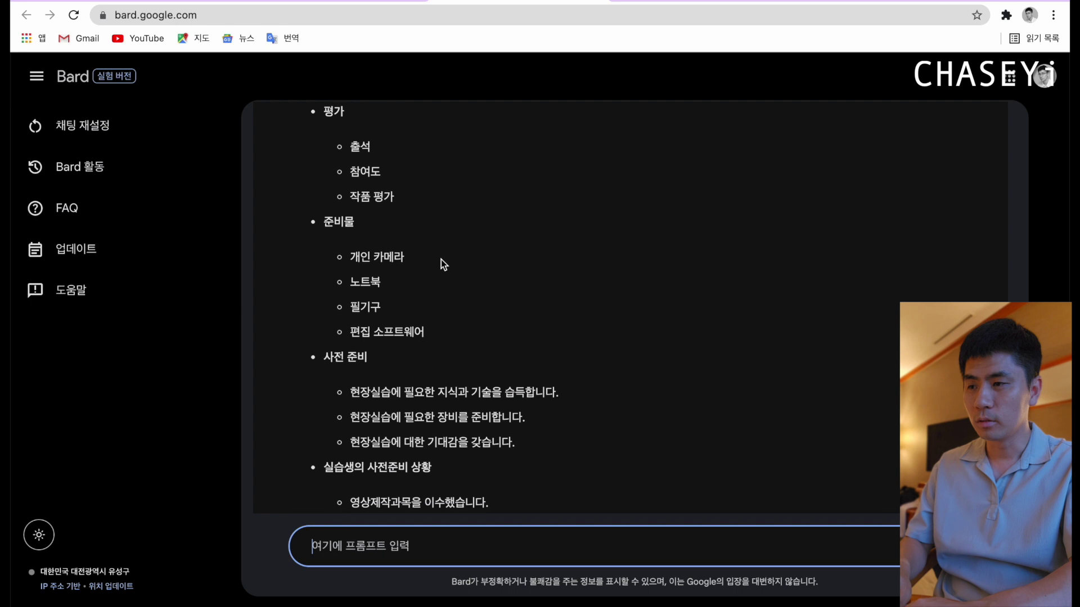
pyautogui.scroll(-2, 441, 258)
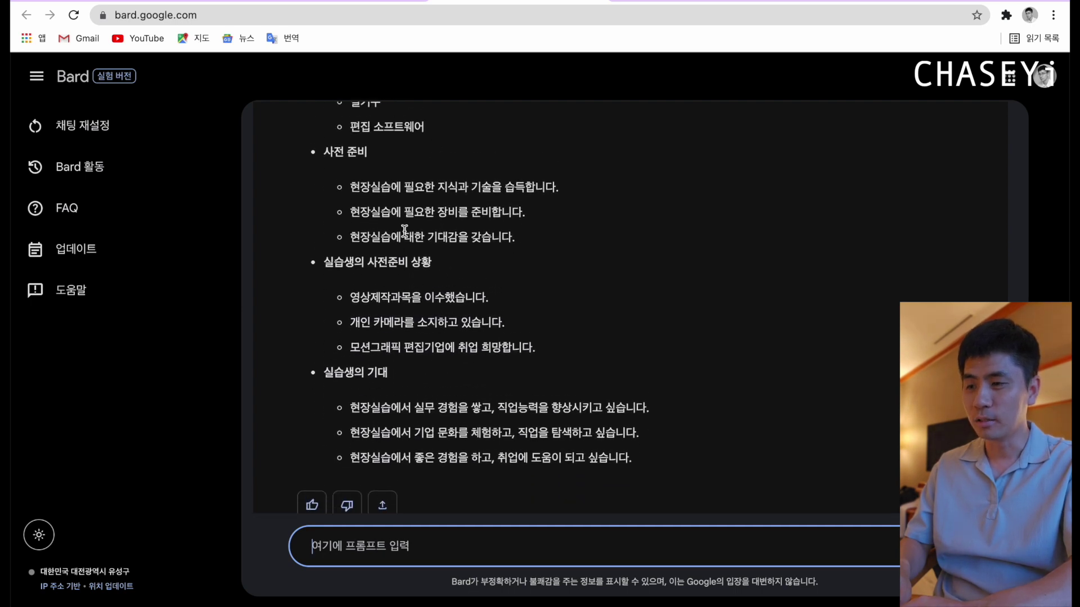
pyautogui.scroll(12, 404, 231)
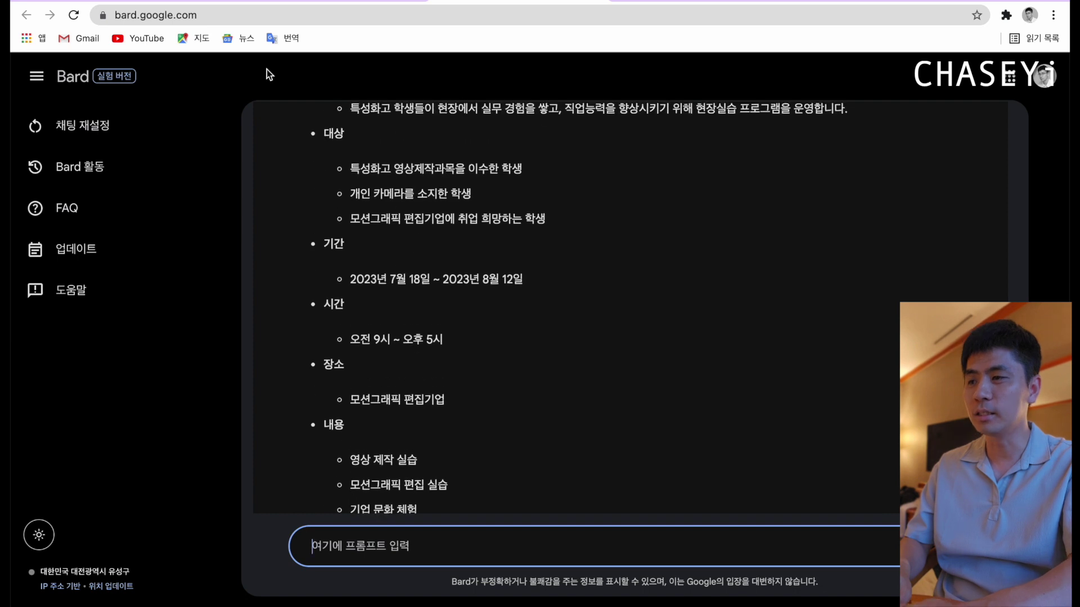
# - Copy the 위 학생의 현장실습 목표를 알려줘 prompt from the Padlet post and submit it in ChatGPT and Bard
pyautogui.click(179, 1)
pyautogui.moveTo(530, 461); pyautogui.dragTo(382, 443)
pyautogui.hotkey('ctrl', 'c')
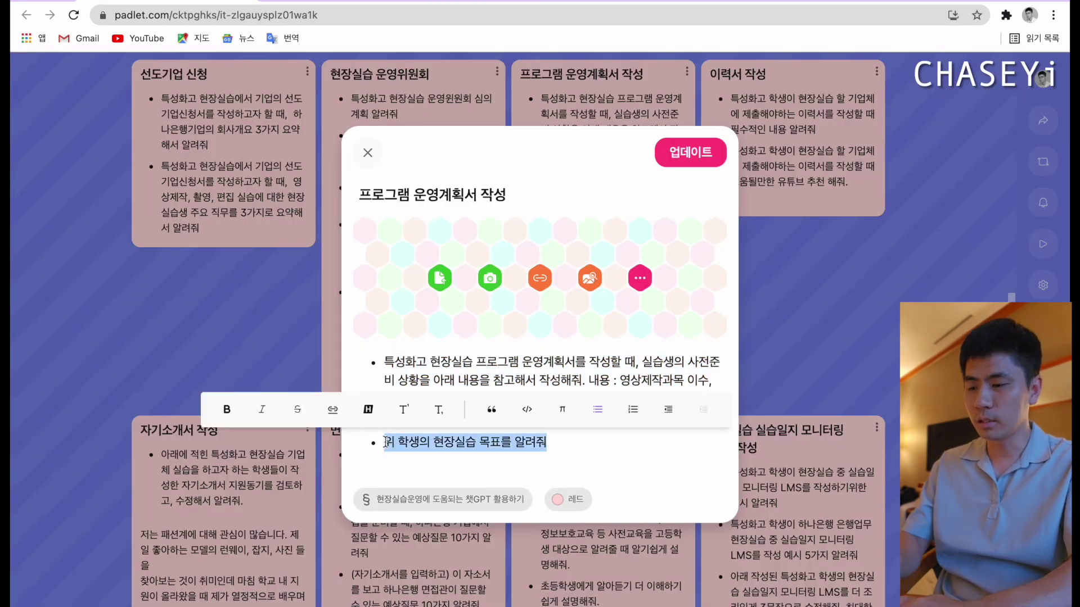
pyautogui.click(357, 1)
pyautogui.click(273, 554)
pyautogui.hotkey('ctrl', 'v')
pyautogui.press('Return')
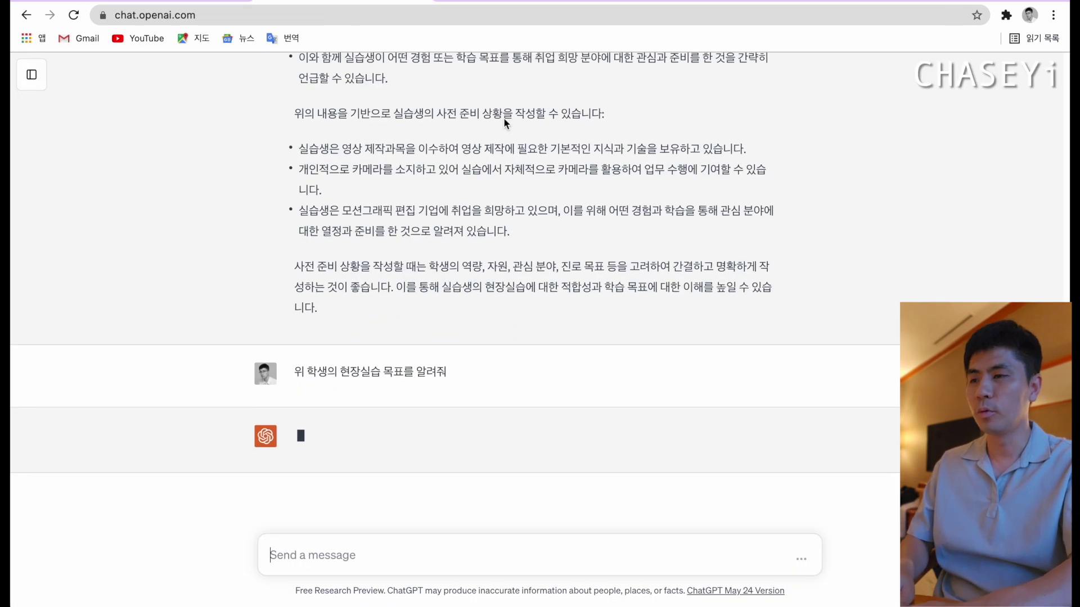
pyautogui.hotkey('ctrl', 'Tab')
pyautogui.click(353, 550)
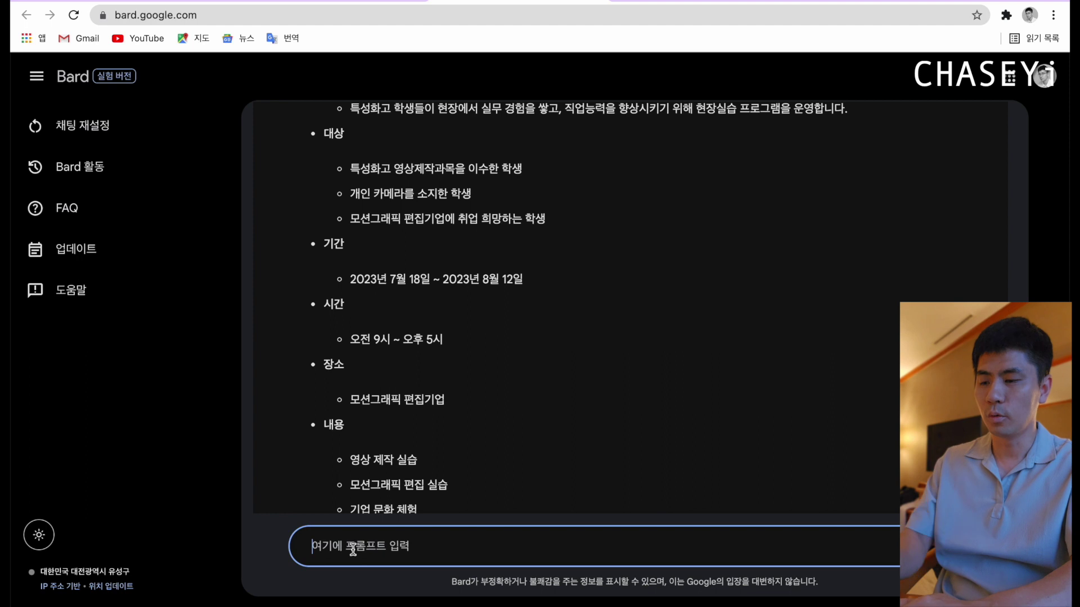
pyautogui.hotkey('ctrl', 'v')
pyautogui.press('Return')
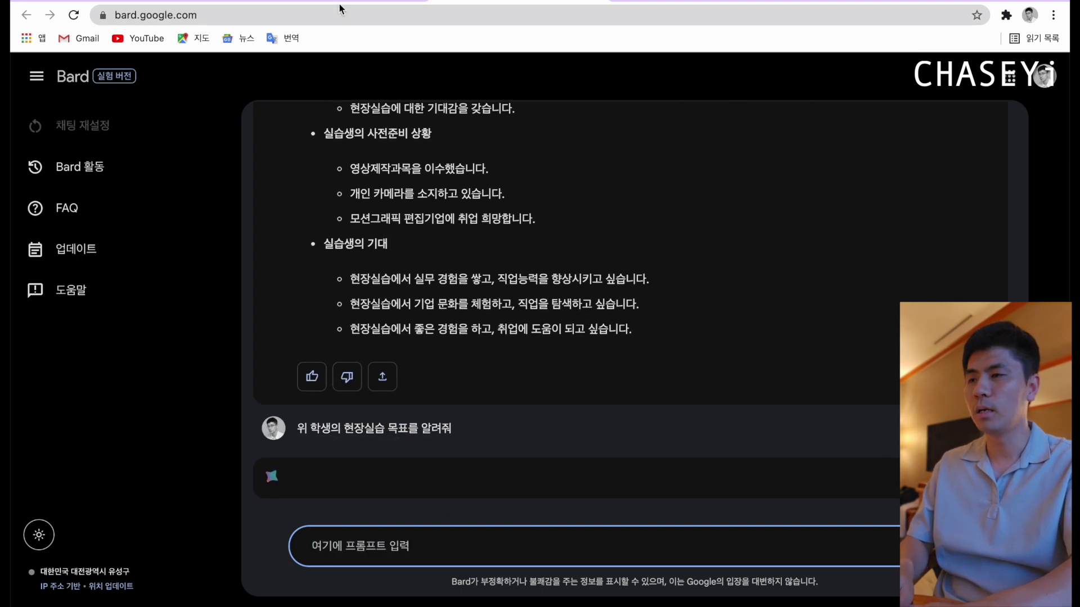
# - Compare the student's 현장실습 목표 answers given by ChatGPT and Bard
pyautogui.click(339, 5)
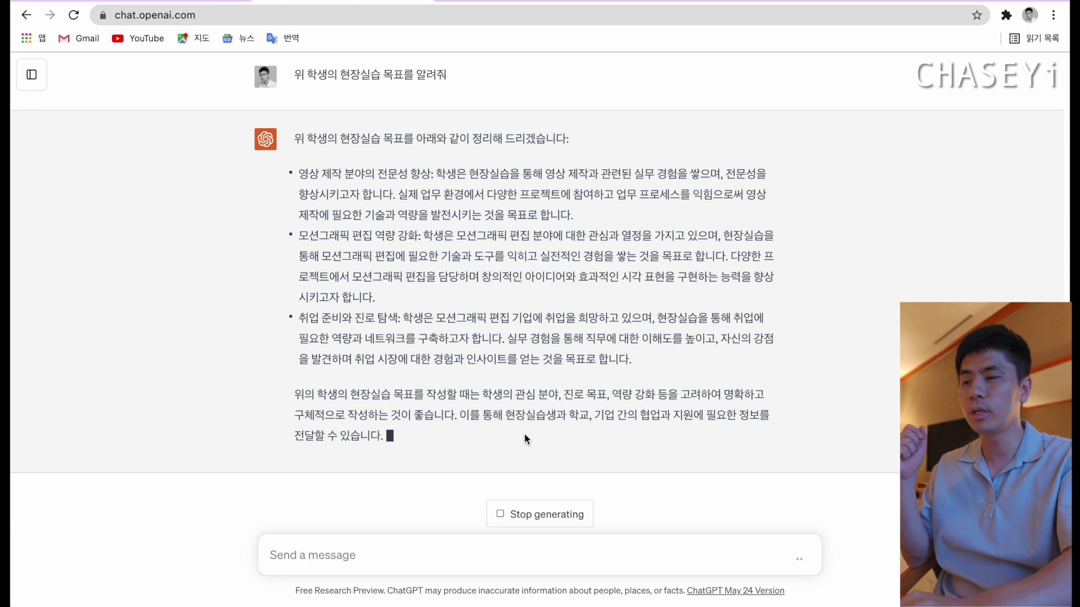
pyautogui.click(516, 1)
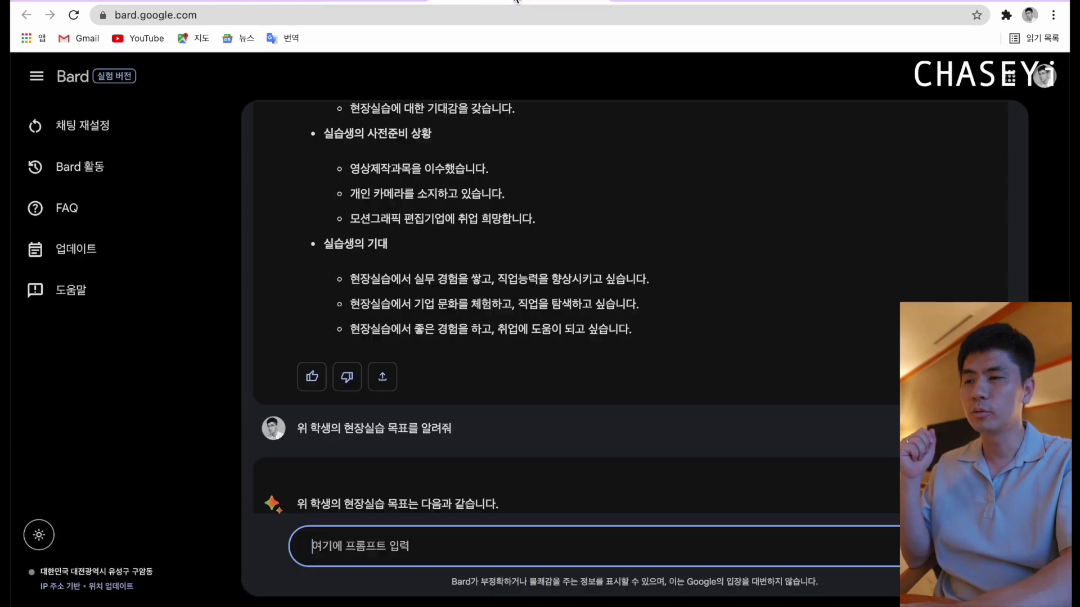
pyautogui.scroll(-5, 401, 312)
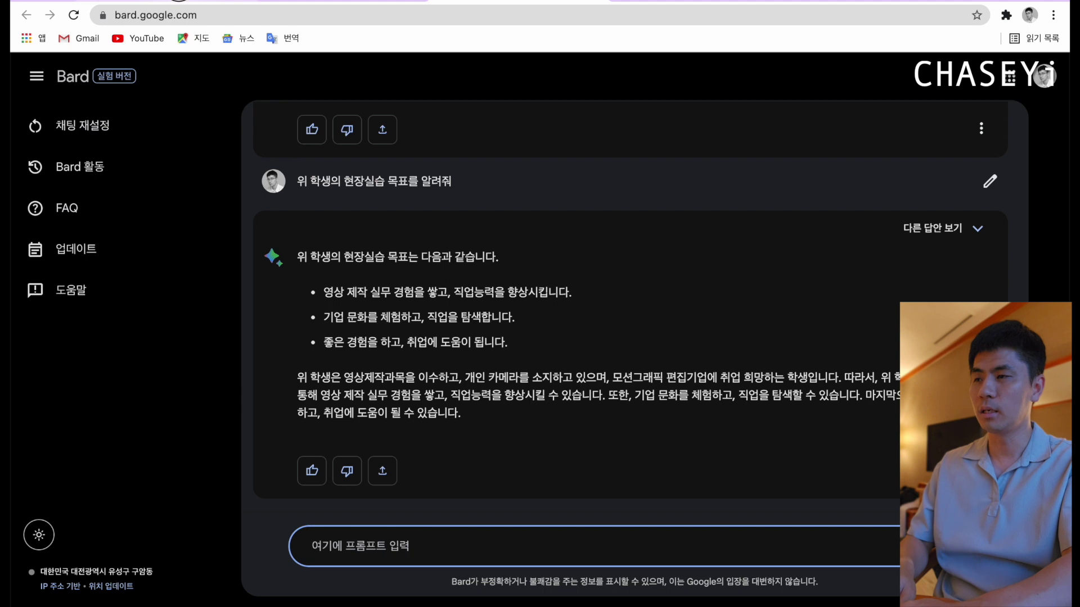
# - Close the 프로그램 운영계획서 작성 post in Padlet and copy the 필수적인 내용 prompt from the 이력서 작성 post
pyautogui.hotkey('ctrl', 'Tab')
pyautogui.press('Escape')
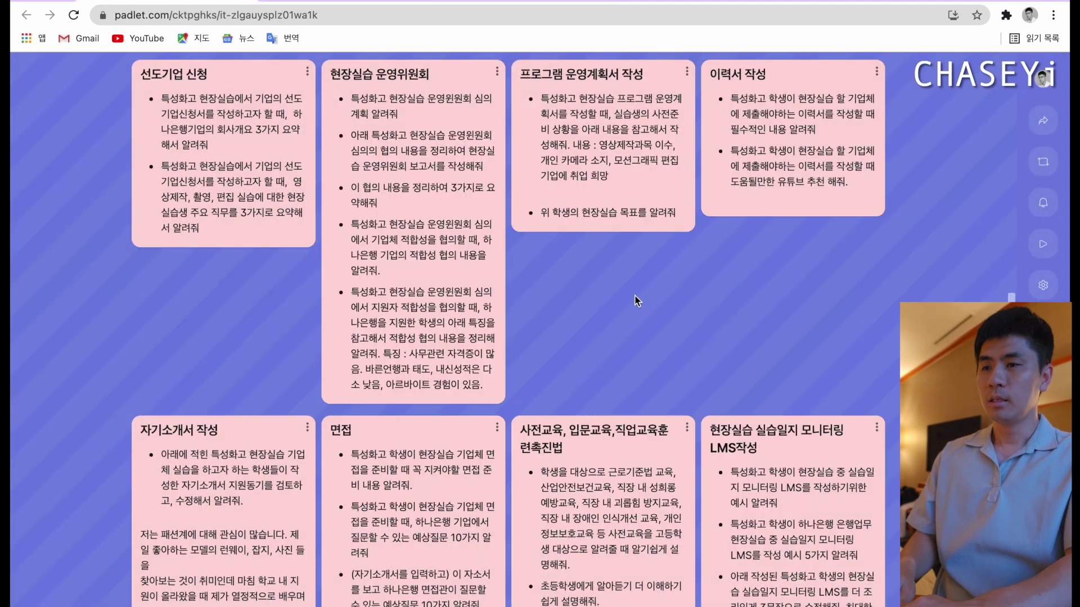
pyautogui.scroll(1, 635, 295)
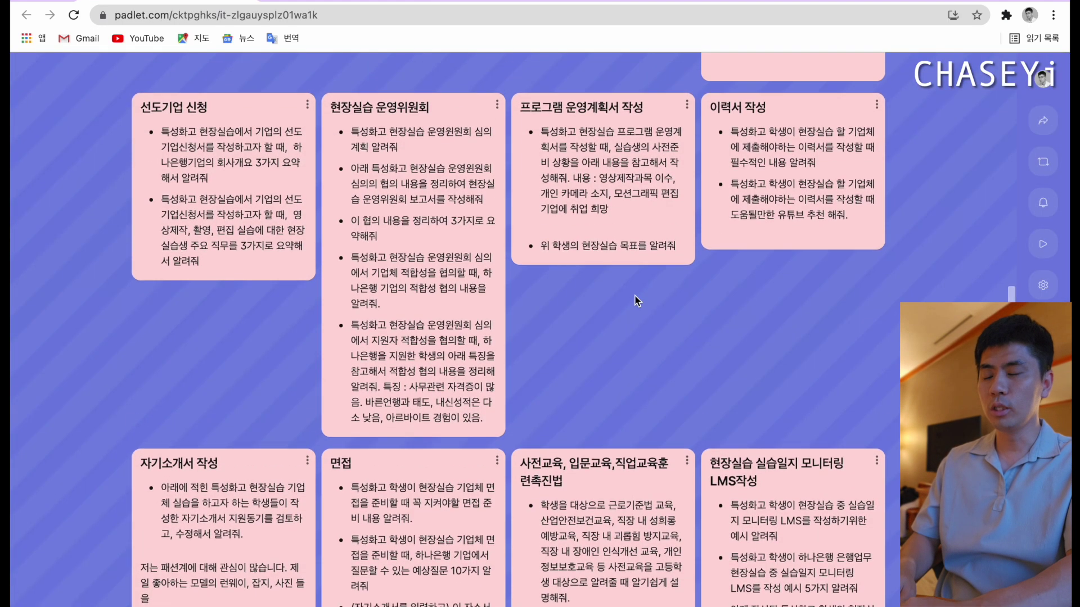
pyautogui.scroll(-12, 635, 296)
pyautogui.scroll(13, 636, 296)
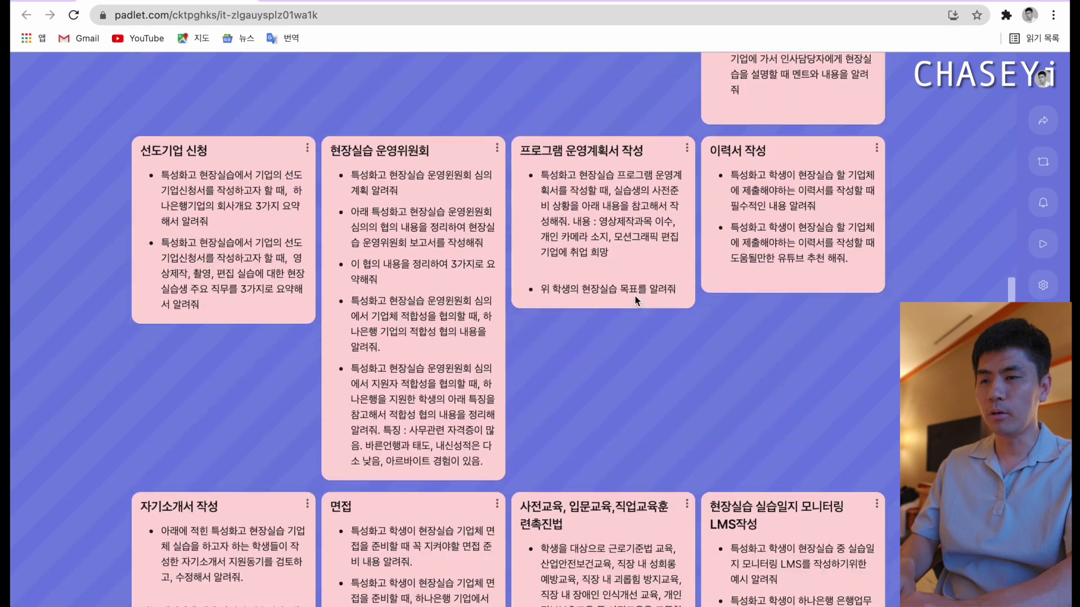
pyautogui.scroll(-3, 635, 296)
pyautogui.doubleClick(761, 125)
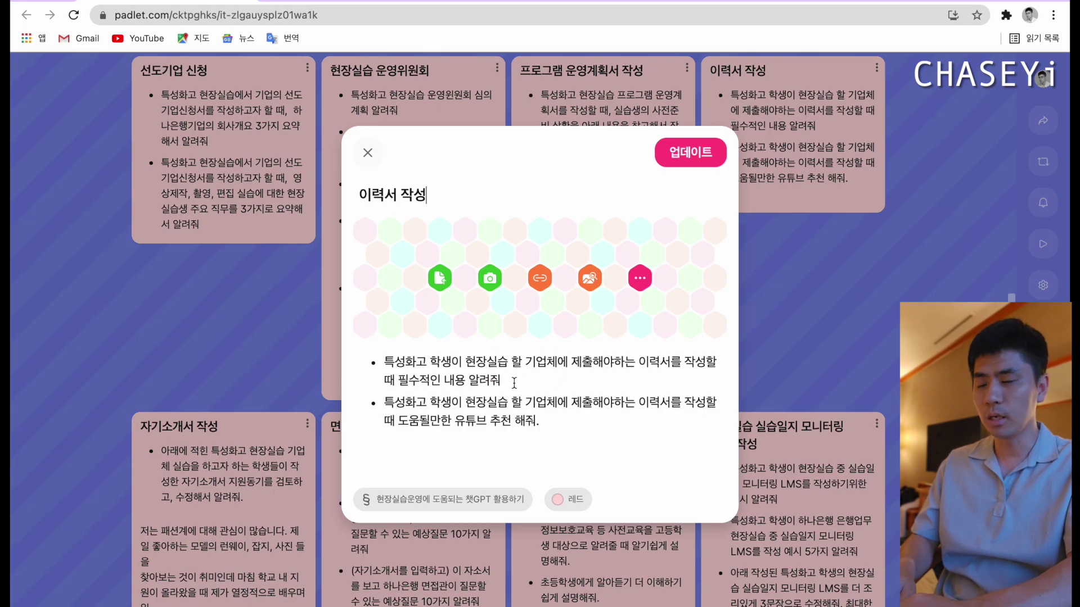
pyautogui.moveTo(514, 383); pyautogui.dragTo(385, 366)
pyautogui.hotkey('ctrl', 'c')
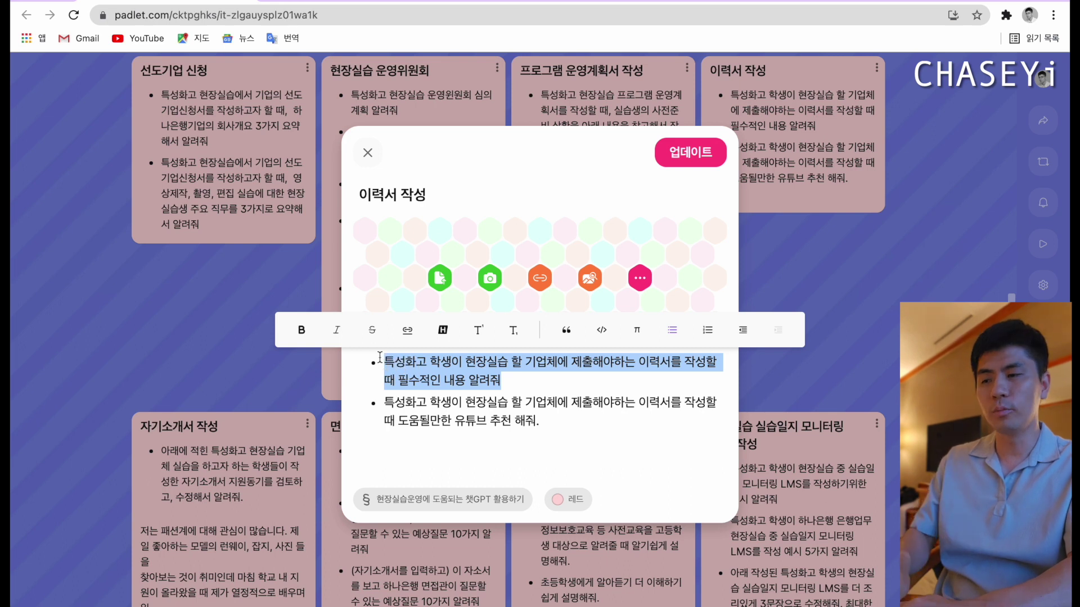
# - Submit the prompt 특성화고 학생이 현장실습 할 기업체에 제출해야하는 이력서를 작성할 때 필수적인 내용 알려줘 in ChatGPT and Bard, and return to ChatGPT's answer
pyautogui.click(298, 2)
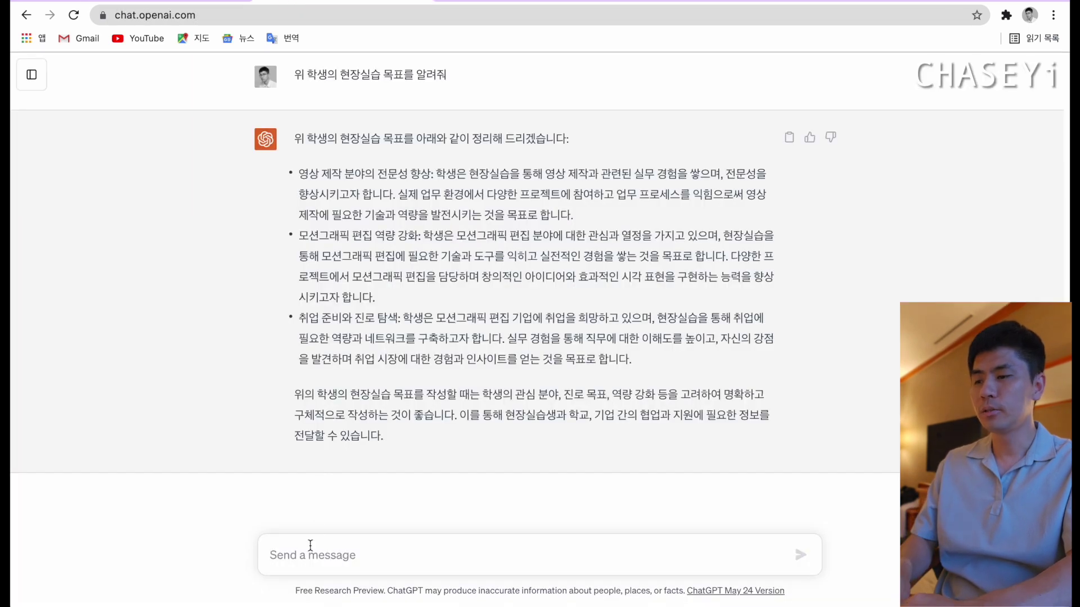
pyautogui.write('특성화고 학생이 현장실습 중 기업에게 제출해야하는 이력서를 작성할 때 필수적인 내용 알려줘')
pyautogui.press('Return')
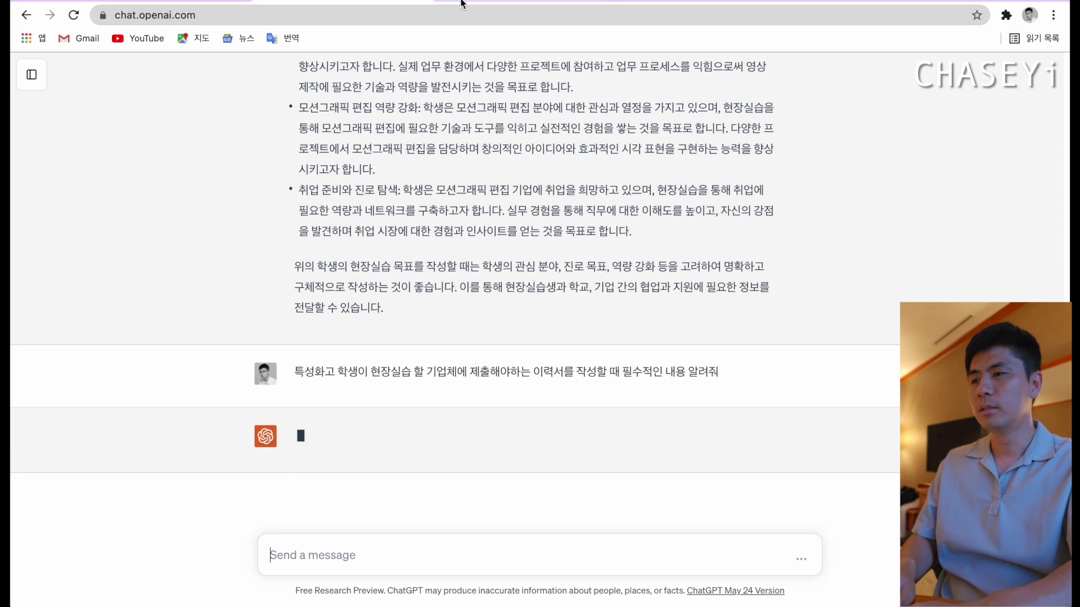
pyautogui.click(457, 3)
pyautogui.hotkey('ctrl', 'v')
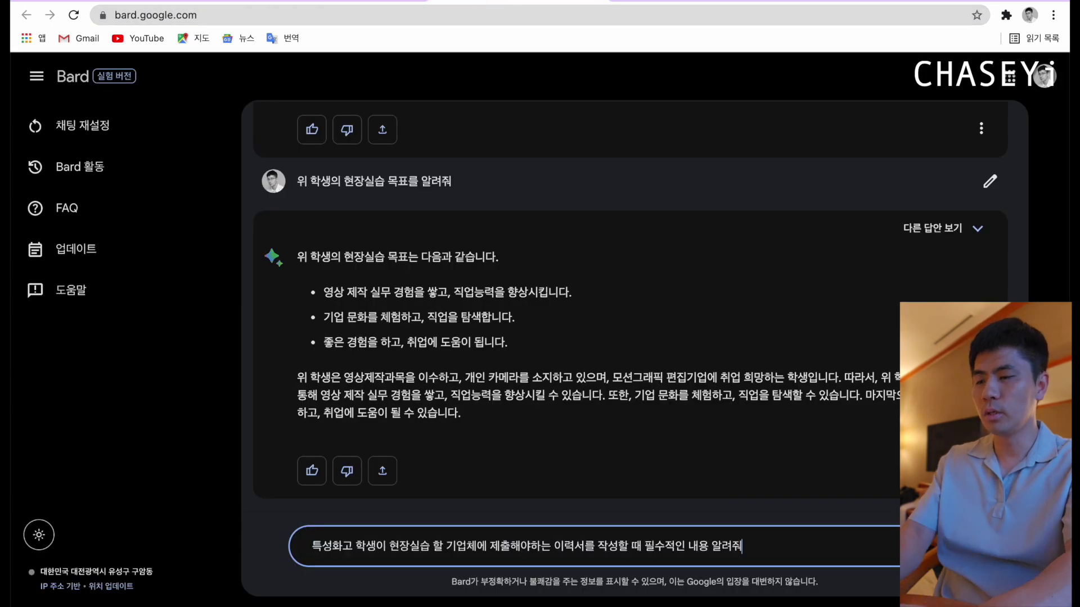
pyautogui.press('Return')
pyautogui.click(396, 3)
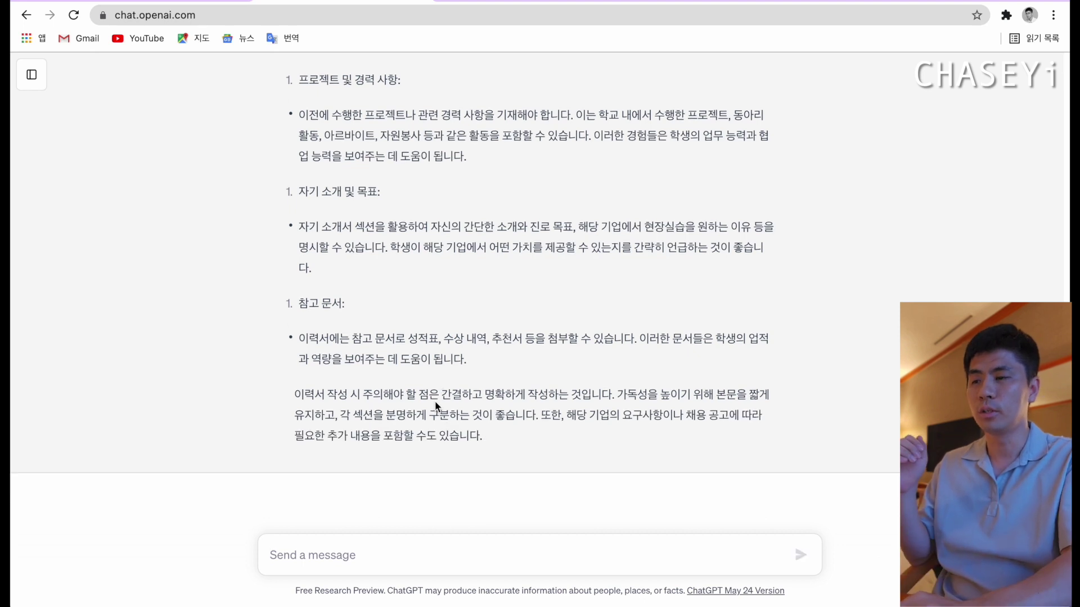
# - Switch to Bard and read its answer on the essential contents and precautions for a field-training résumé
pyautogui.click(518, 2)
pyautogui.scroll(-8, 419, 323)
pyautogui.scroll(2, 419, 323)
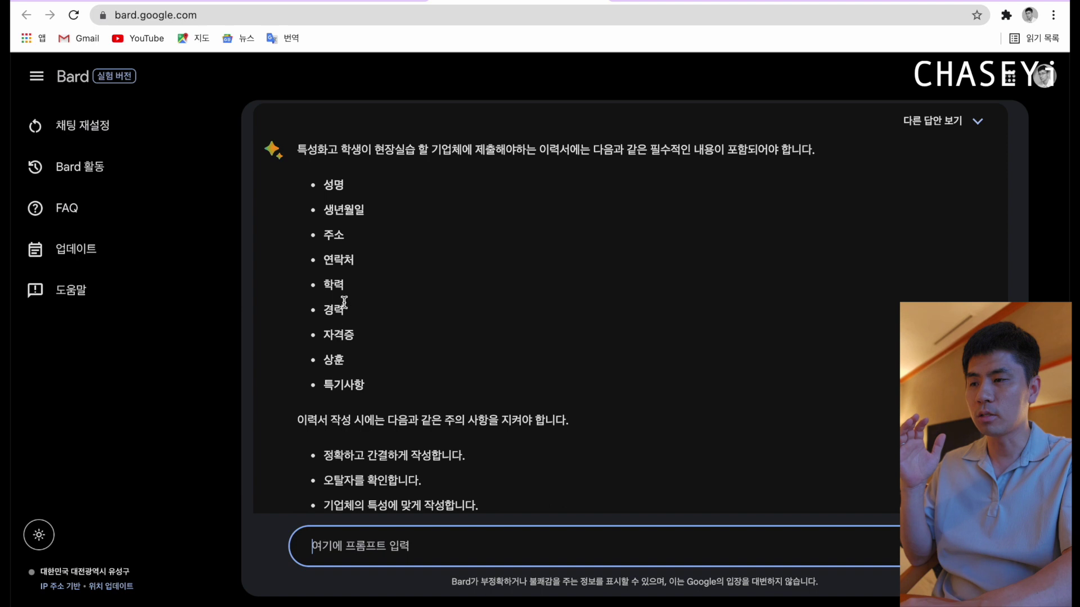
pyautogui.scroll(-1, 392, 332)
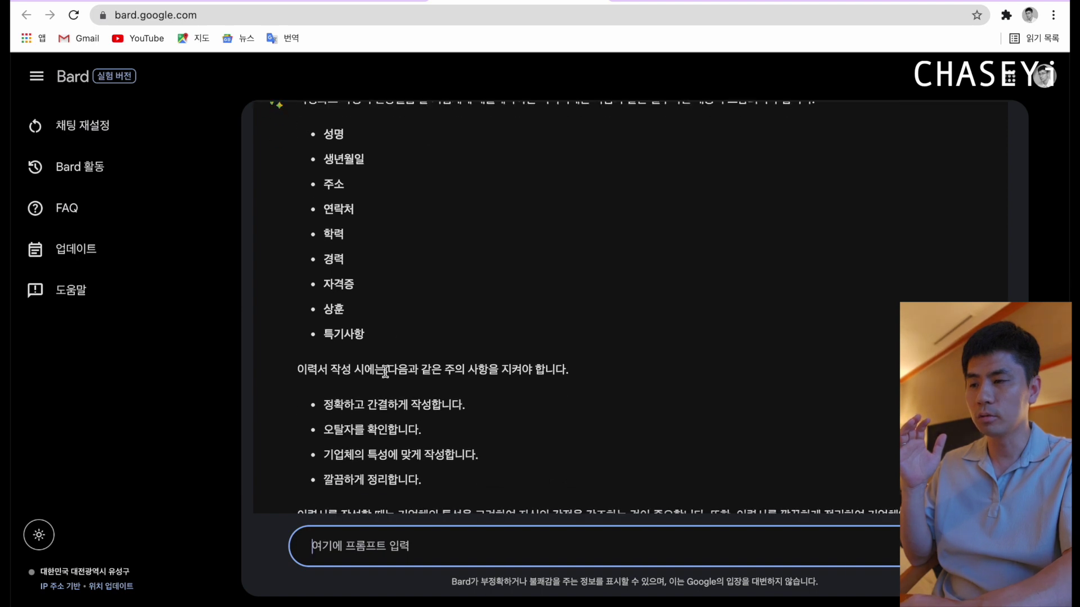
pyautogui.scroll(-3, 388, 360)
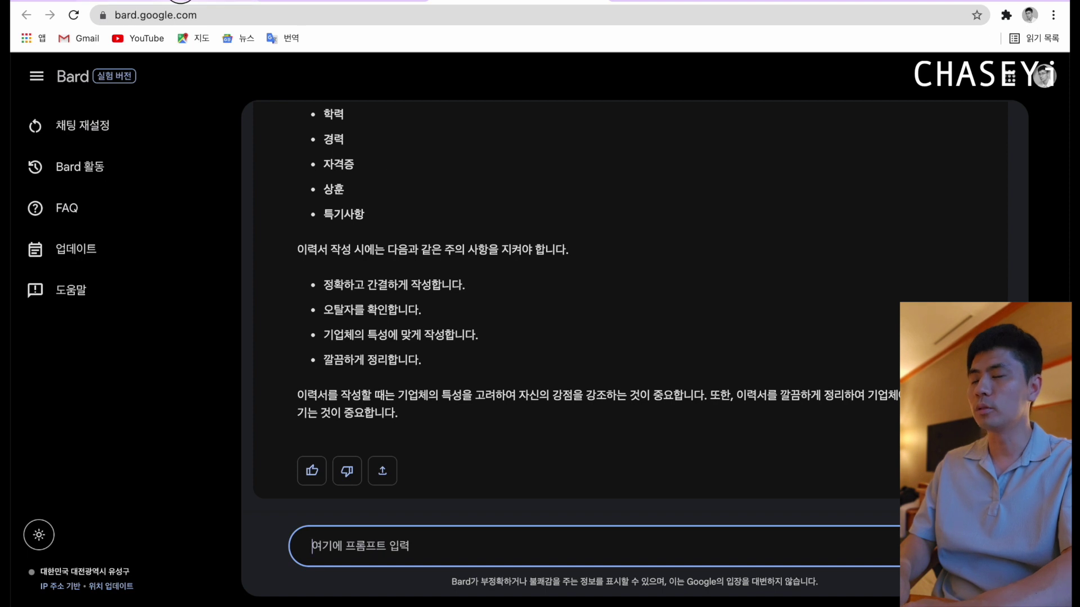
# - Switch to Padlet and copy the 도움될만한 유튜브 추천 해줘 prompt from the 이력서 작성 post
pyautogui.click(181, 2)
pyautogui.moveTo(565, 426); pyautogui.dragTo(388, 405)
pyautogui.hotkey('ctrl', 'c')
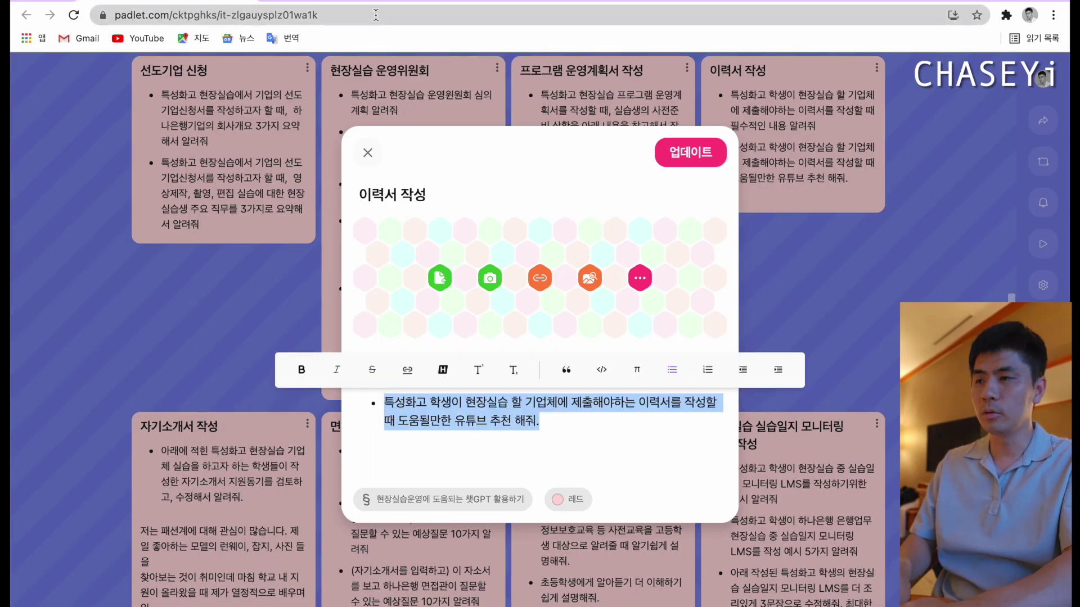
# - Submit the copied résumé-writing YouTube recommendation prompt in ChatGPT and Bard, and return to ChatGPT's answer
pyautogui.click(345, 2)
pyautogui.click(347, 559)
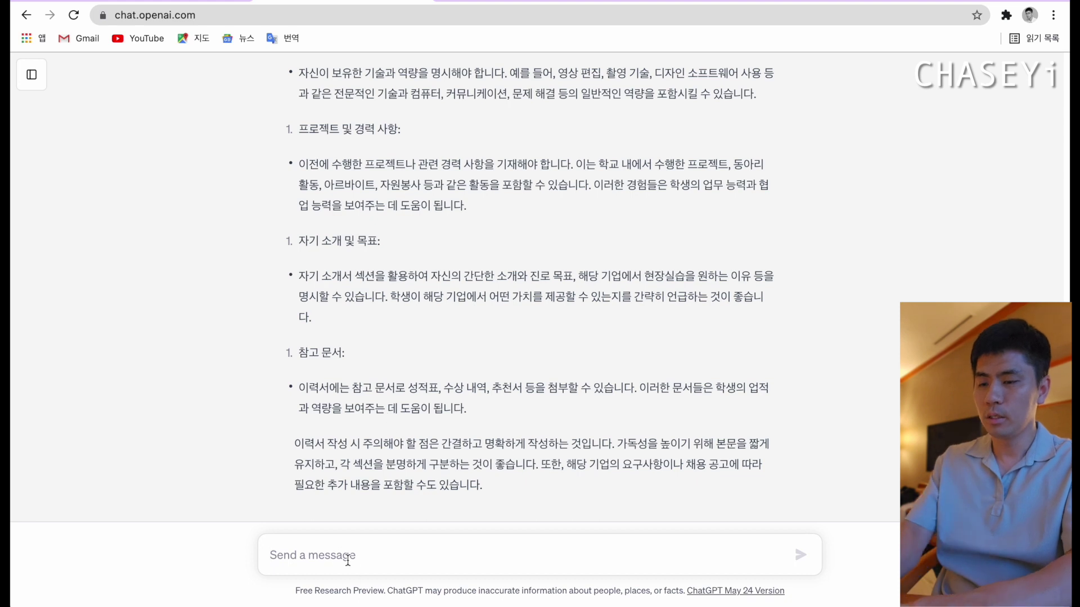
pyautogui.hotkey('ctrl', 'v')
pyautogui.press('Return')
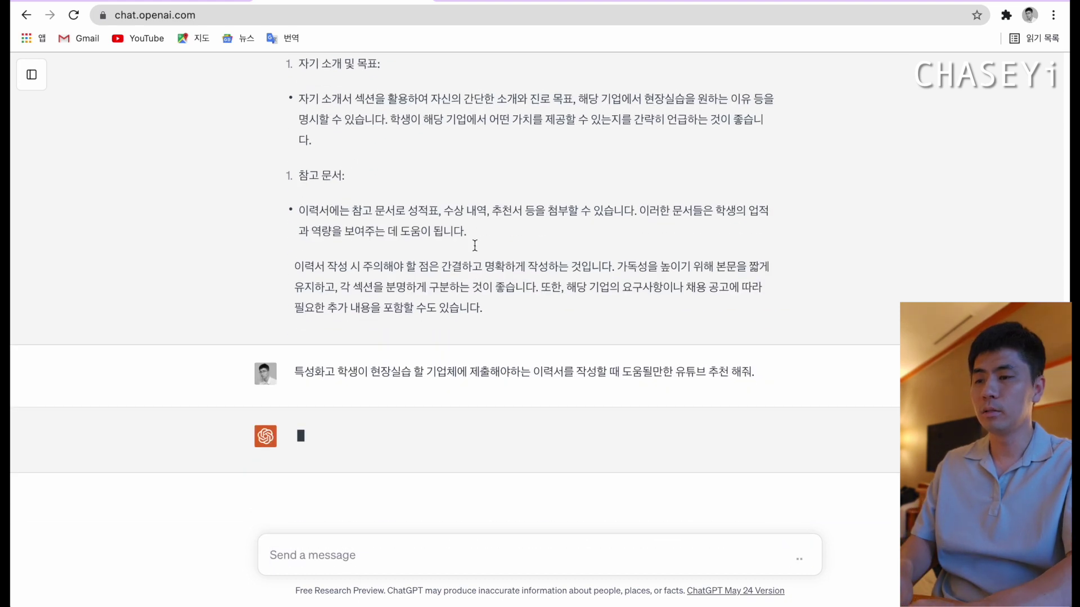
pyautogui.click(492, 1)
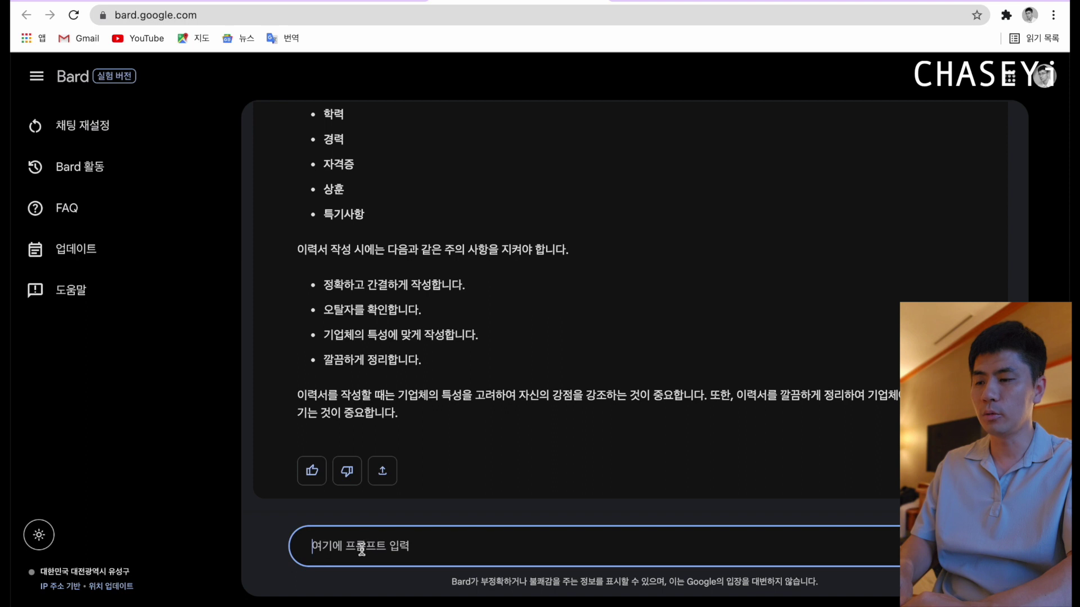
pyautogui.hotkey('ctrl', 'v')
pyautogui.press('Return')
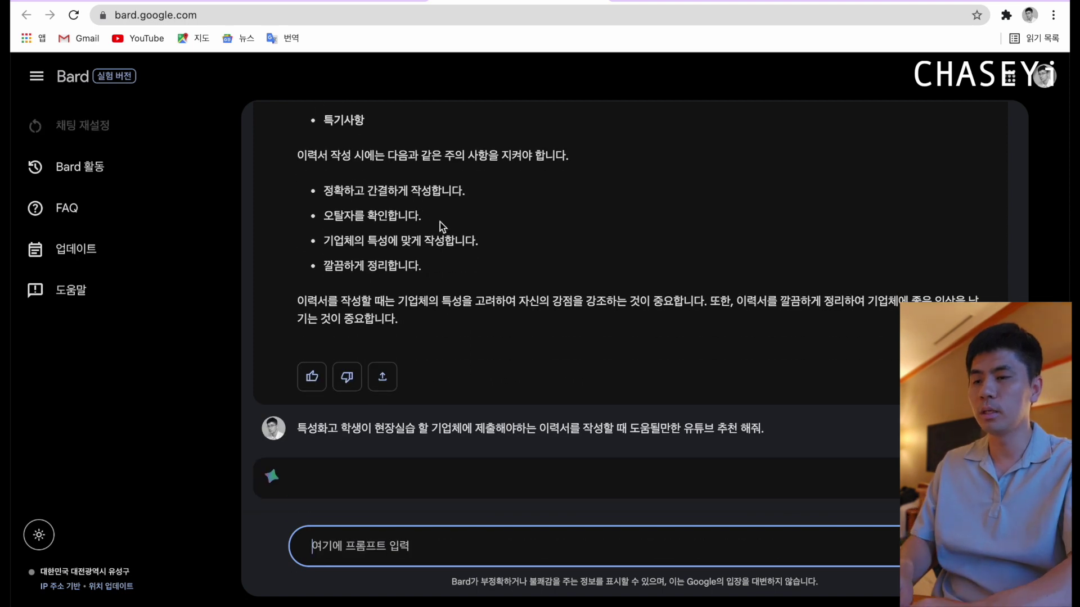
pyautogui.hotkey('ctrl', 'shift', 'Tab')
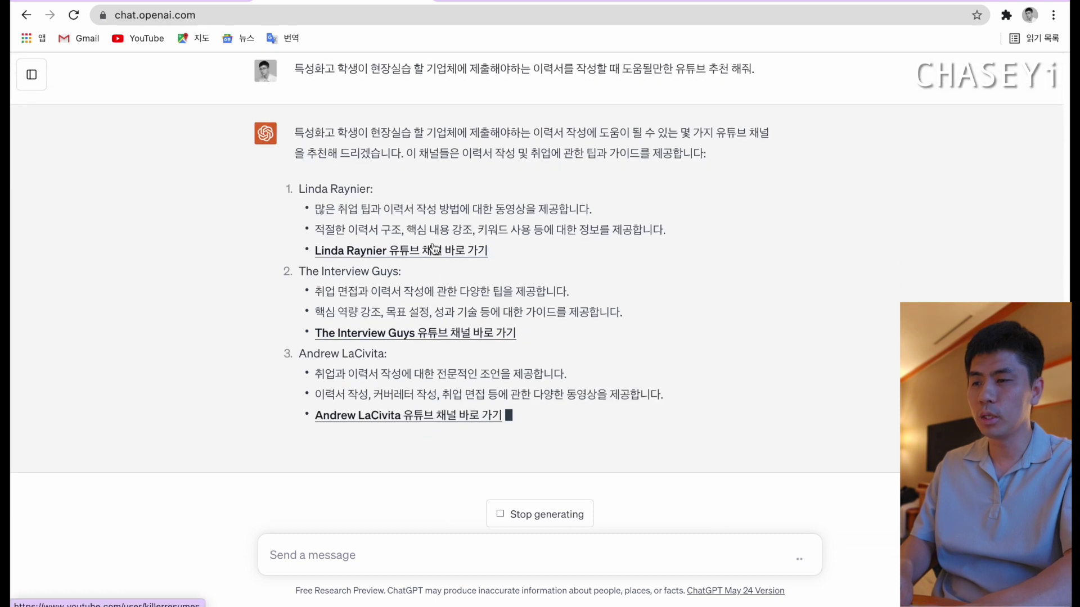
pyautogui.click(432, 209)
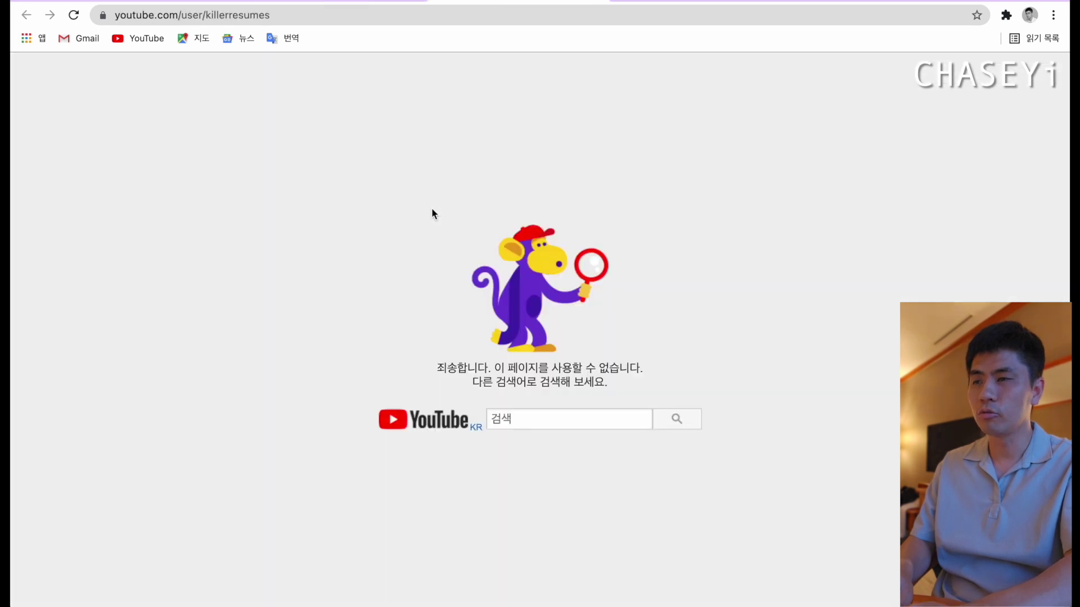
pyautogui.click(598, 0)
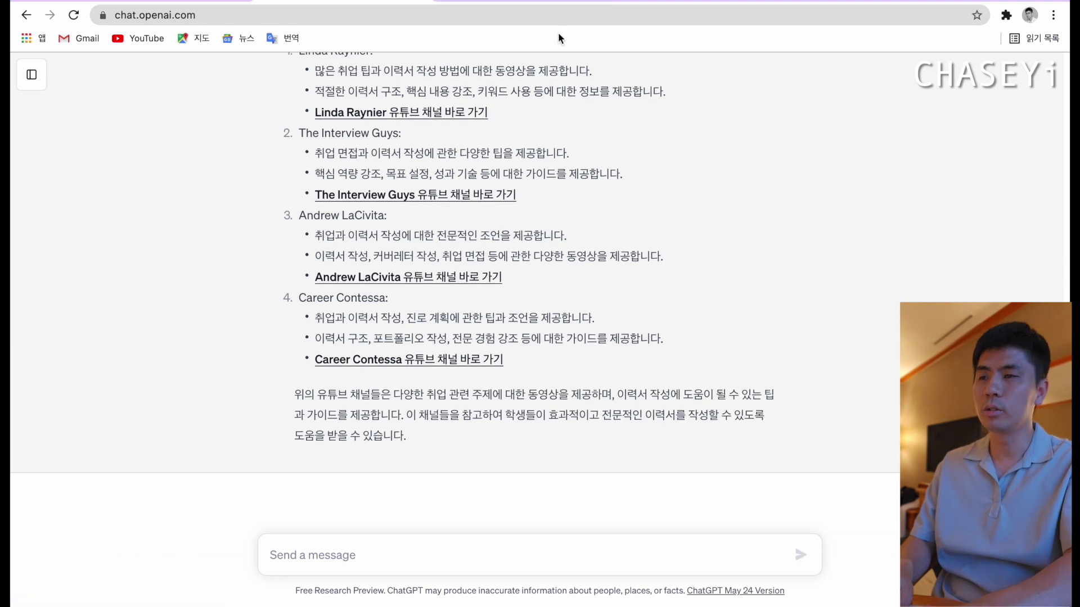
pyautogui.click(557, 2)
pyautogui.scroll(-2, 504, 399)
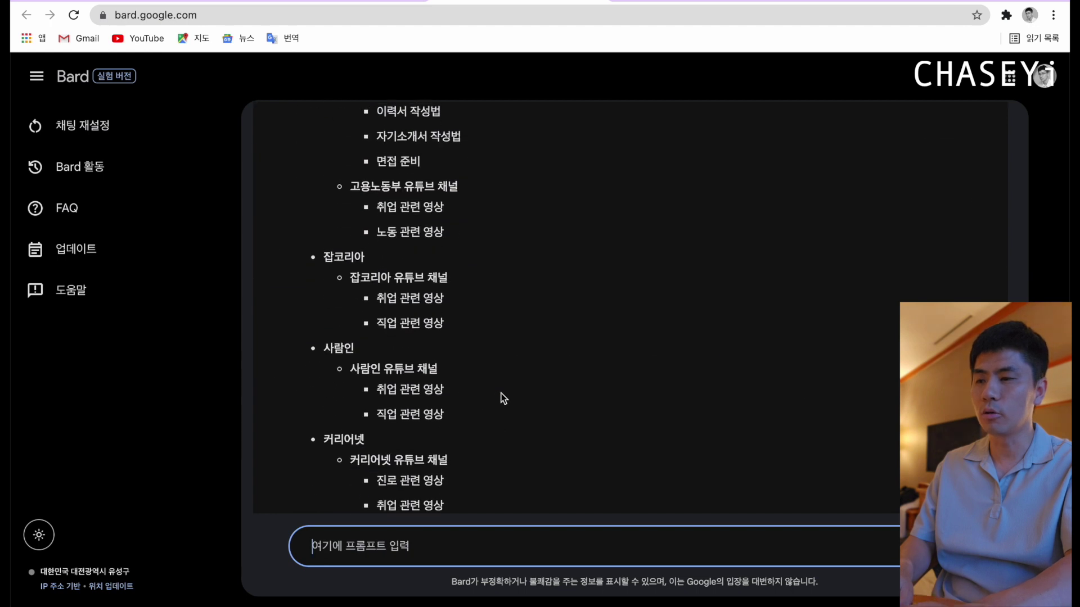
pyautogui.scroll(4, 503, 398)
pyautogui.scroll(-2, 503, 398)
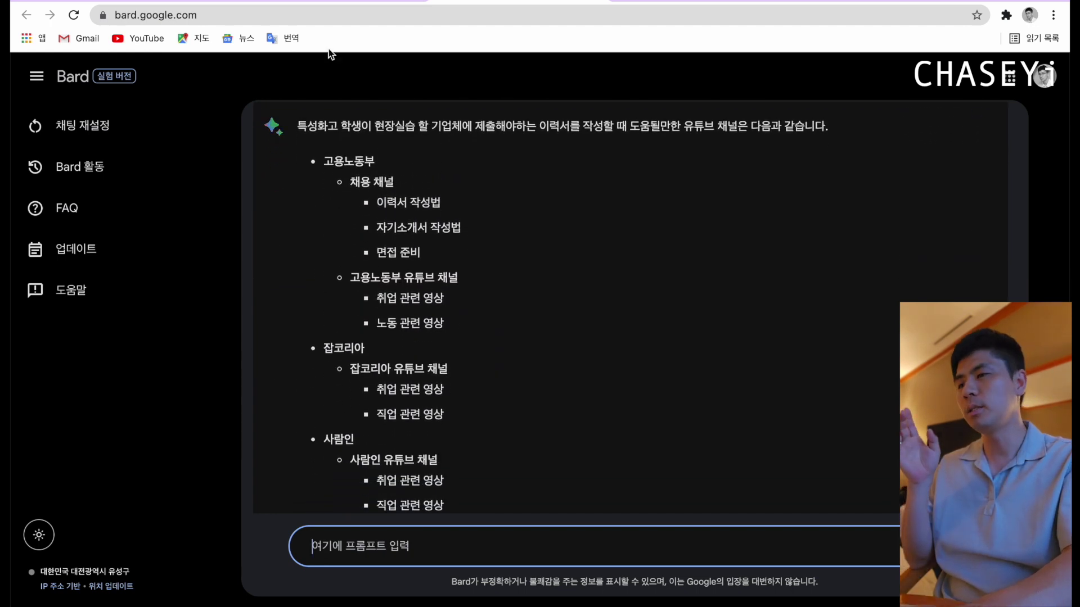
# - Compare the YouTube channels ChatGPT recommends for résumé writing with those listed by Bard
pyautogui.click(382, 2)
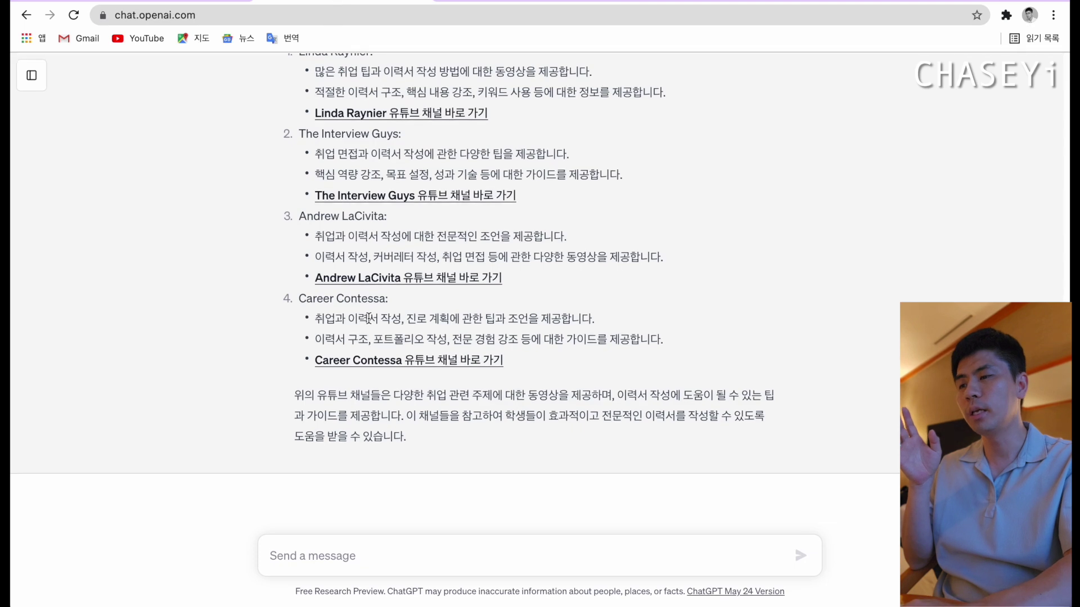
pyautogui.scroll(2, 485, 82)
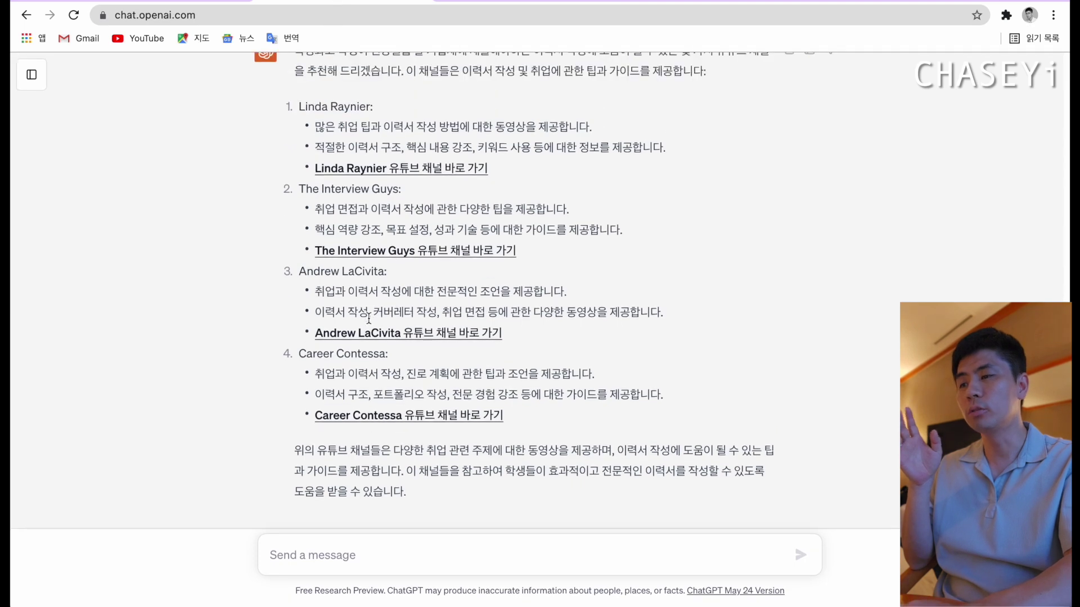
pyautogui.click(492, 2)
pyautogui.scroll(-3, 435, 336)
pyautogui.scroll(2, 435, 336)
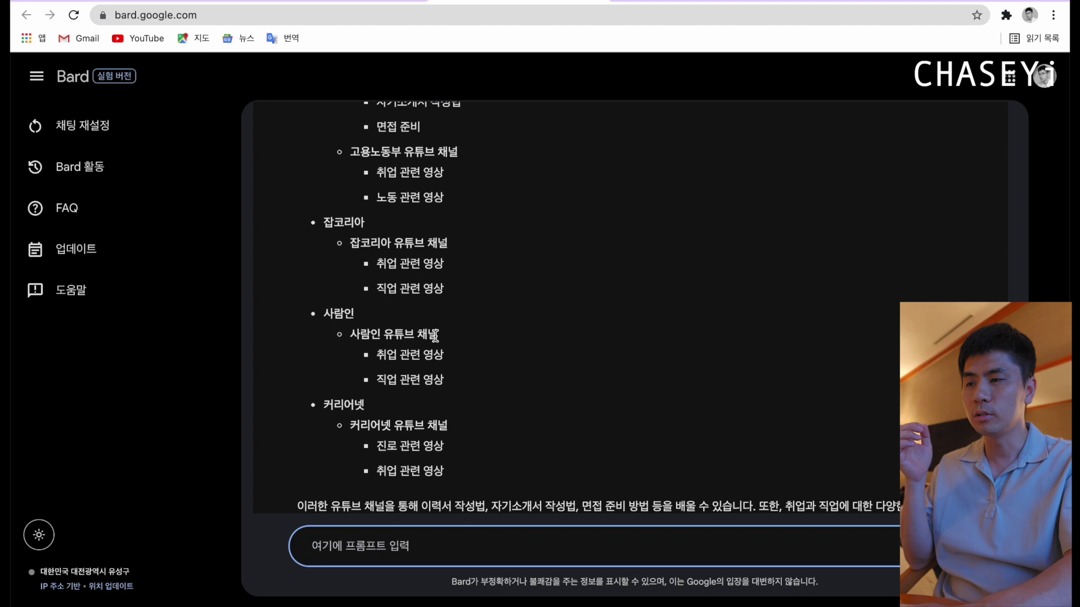
pyautogui.scroll(1, 434, 336)
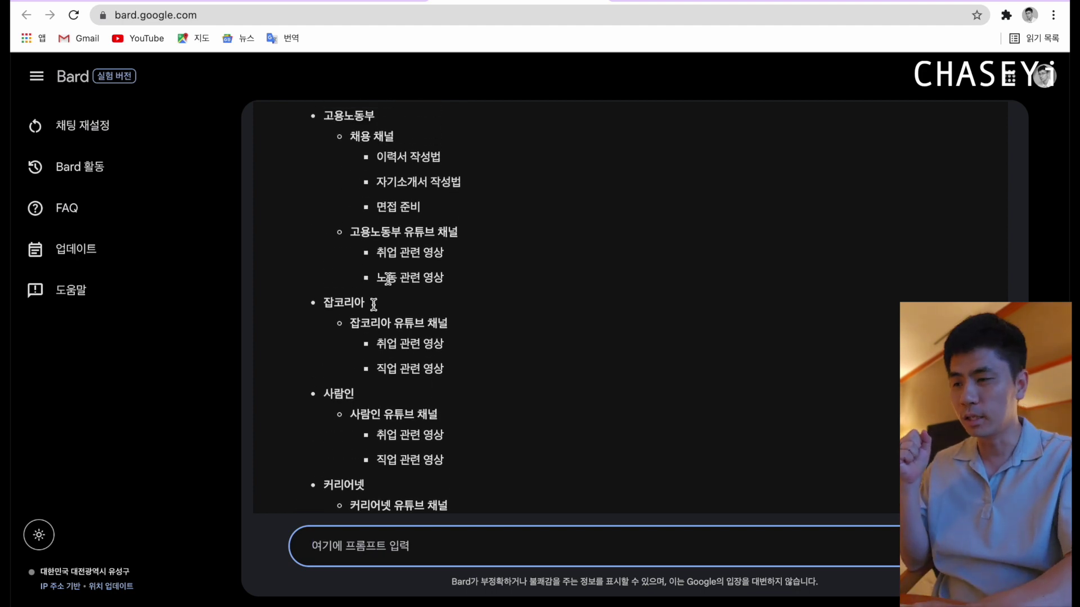
pyautogui.scroll(-2, 343, 378)
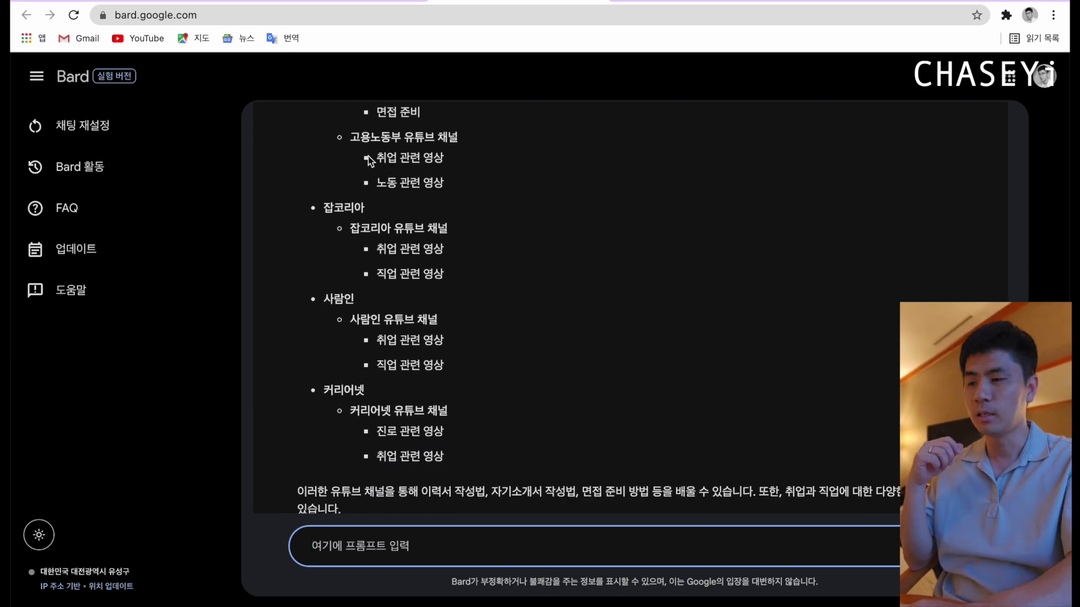
# - Close the 이력서 작성 post in Padlet, and copy the 지원동기 review prompt with its sample text from the 자기소개서 작성 post
pyautogui.click(219, 2)
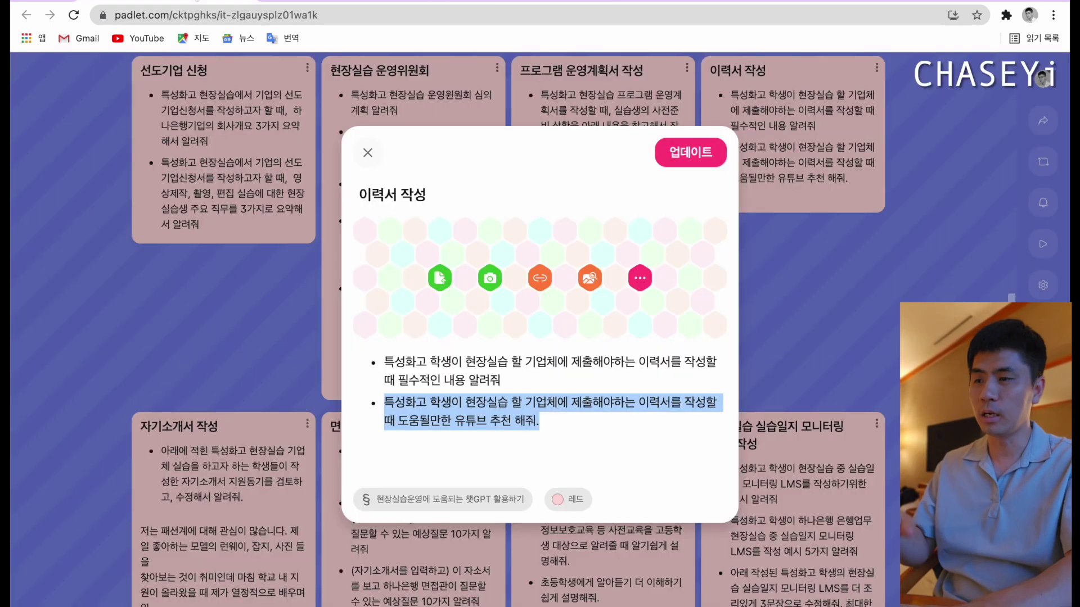
pyautogui.click(369, 160)
pyautogui.scroll(-6, 187, 374)
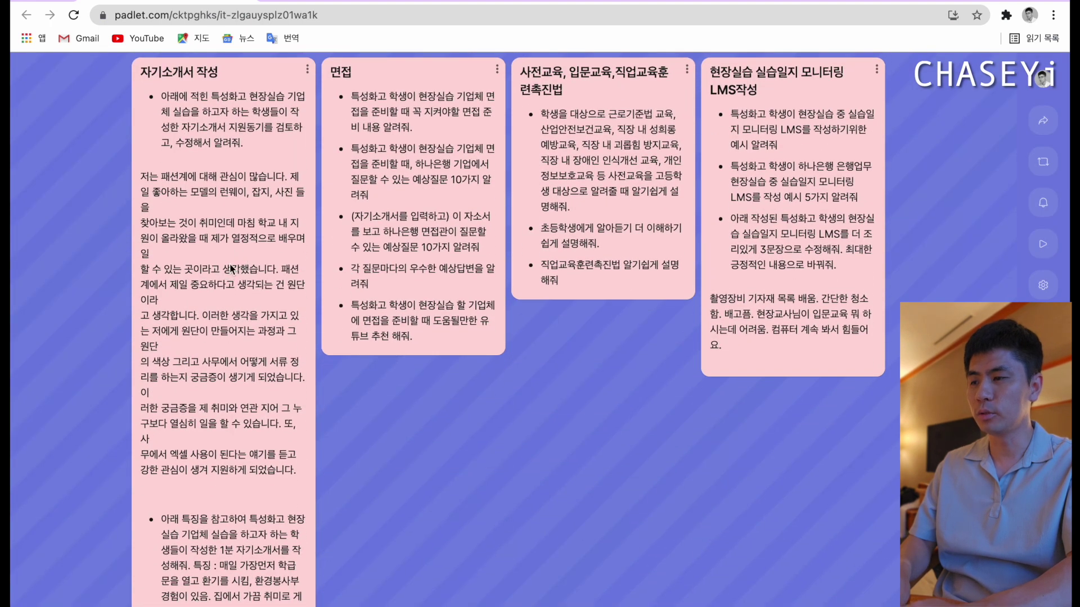
pyautogui.doubleClick(230, 268)
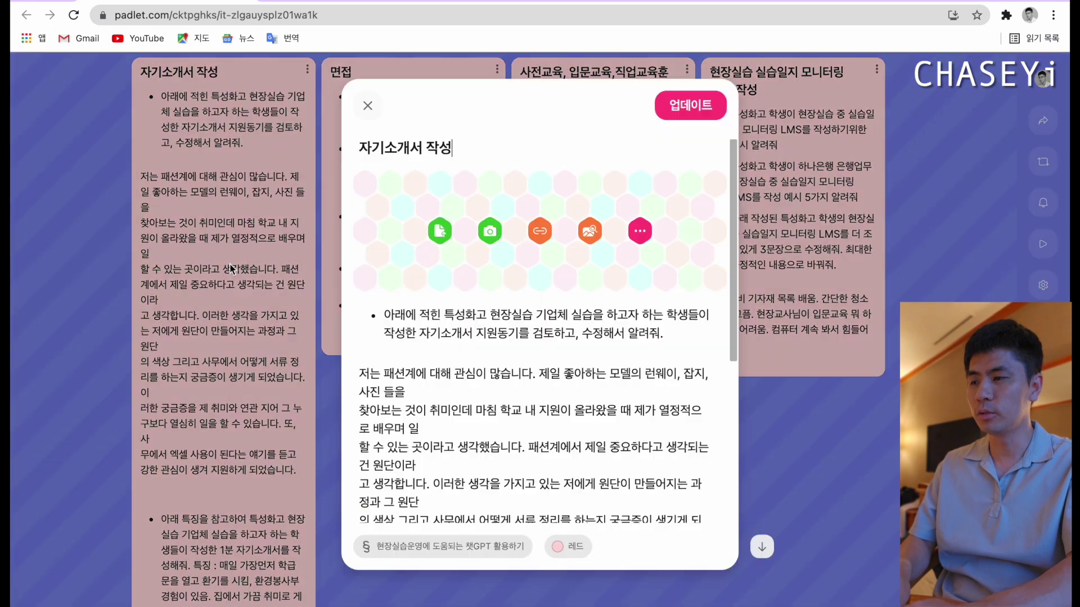
pyautogui.moveTo(387, 315); pyautogui.dragTo(516, 354)
pyautogui.press('super+c')
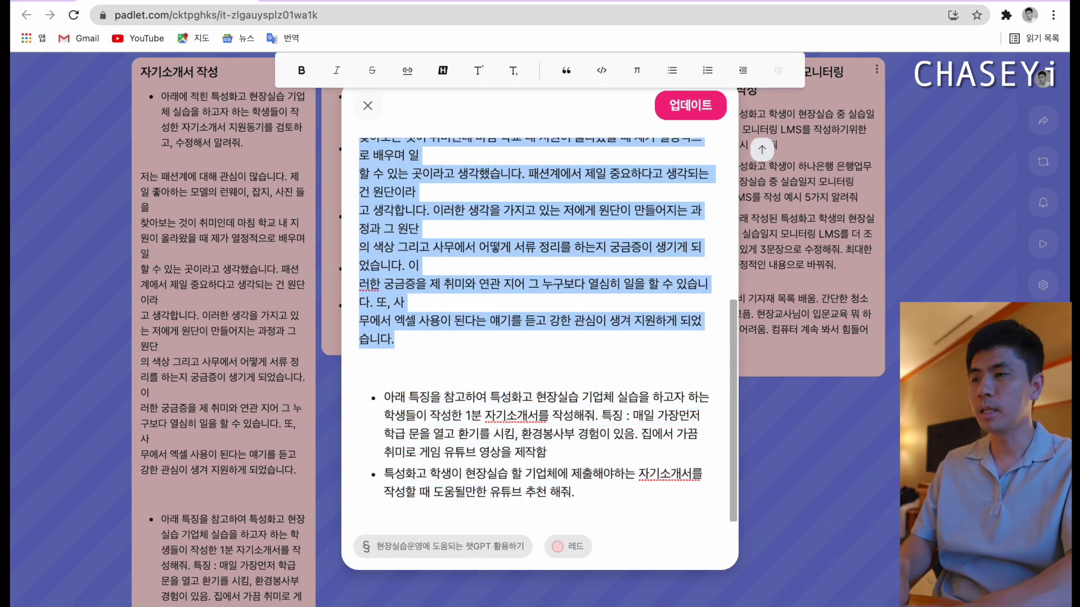
# - Submit the prompt to review and revise the student's fashion-related 지원동기 in ChatGPT and Bard
pyautogui.click(302, 2)
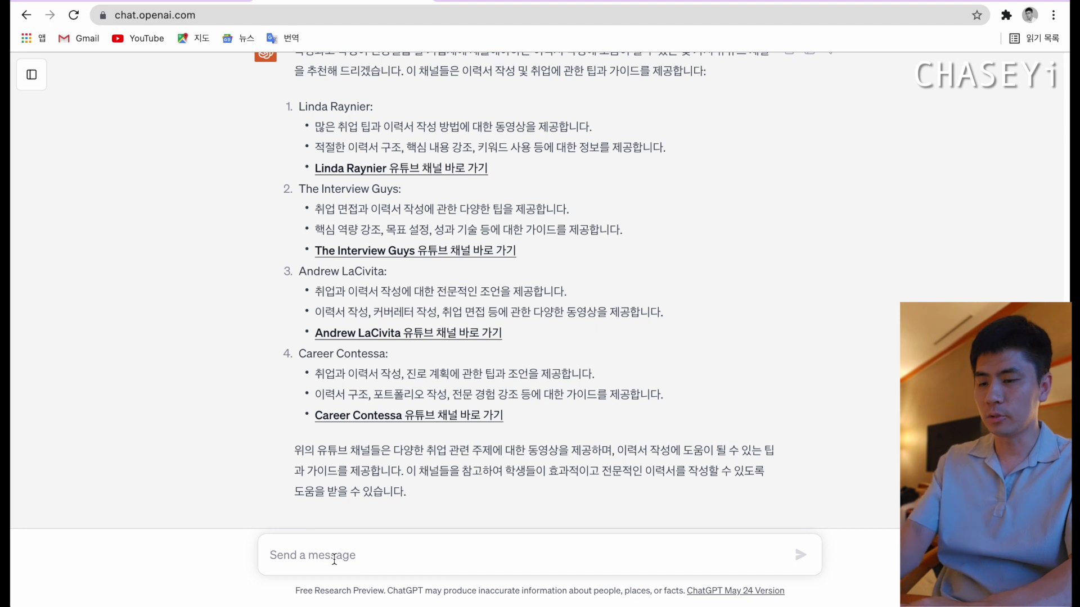
pyautogui.press('super+v')
pyautogui.press('Return')
pyautogui.hotkey('ctrl', 'Tab')
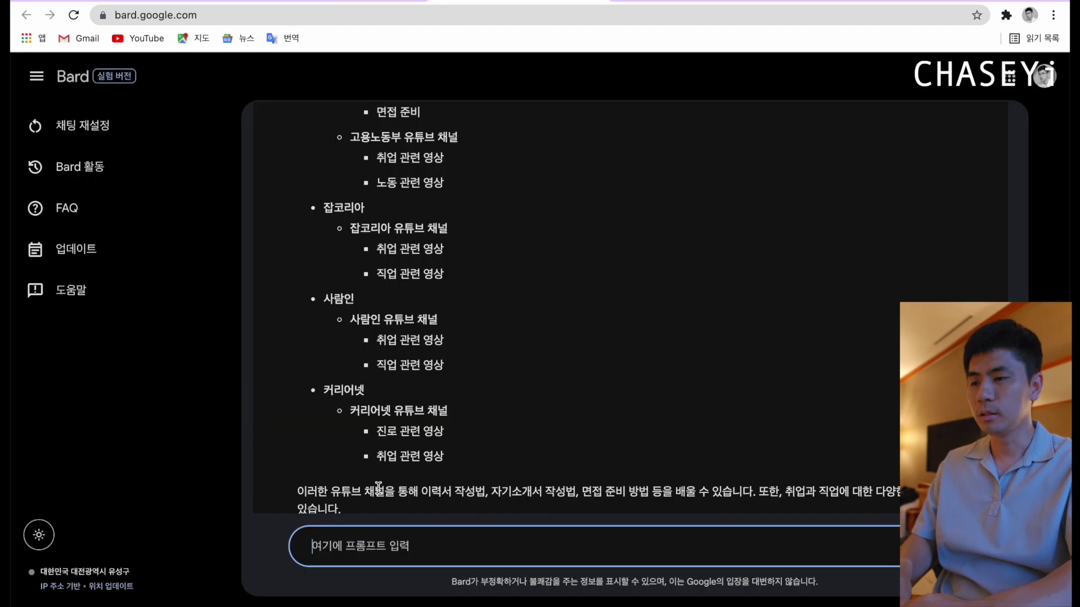
pyautogui.click(348, 541)
pyautogui.press('super+v')
pyautogui.press('Return')
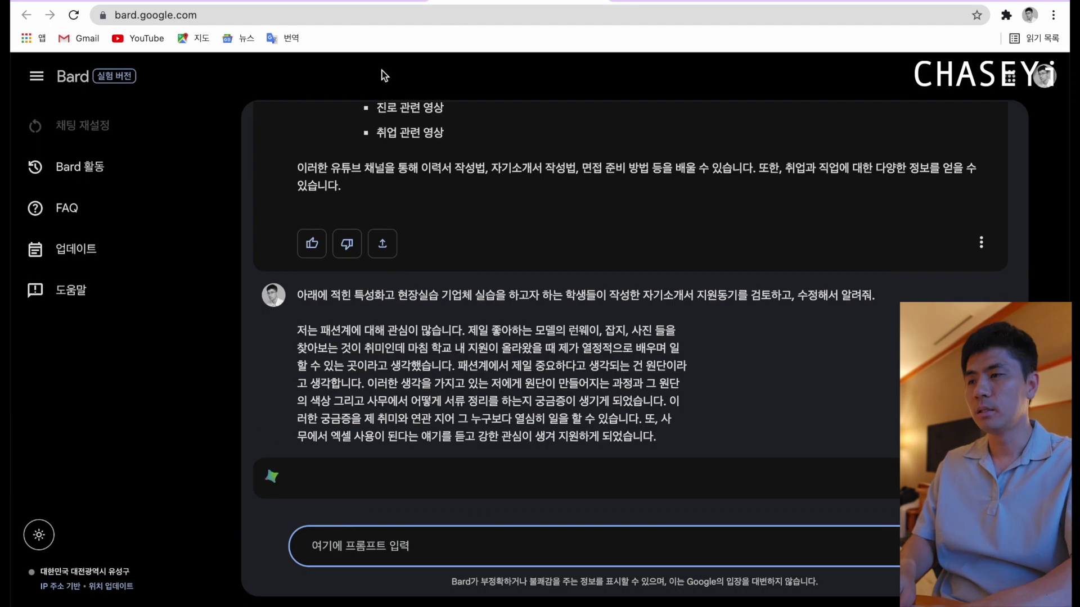
# - Compare the revised 지원동기 texts from ChatGPT and Bard, and stop ChatGPT's response generation
pyautogui.hotkey('ctrl', 'shift', 'Tab')
pyautogui.scroll(-5, 395, 329)
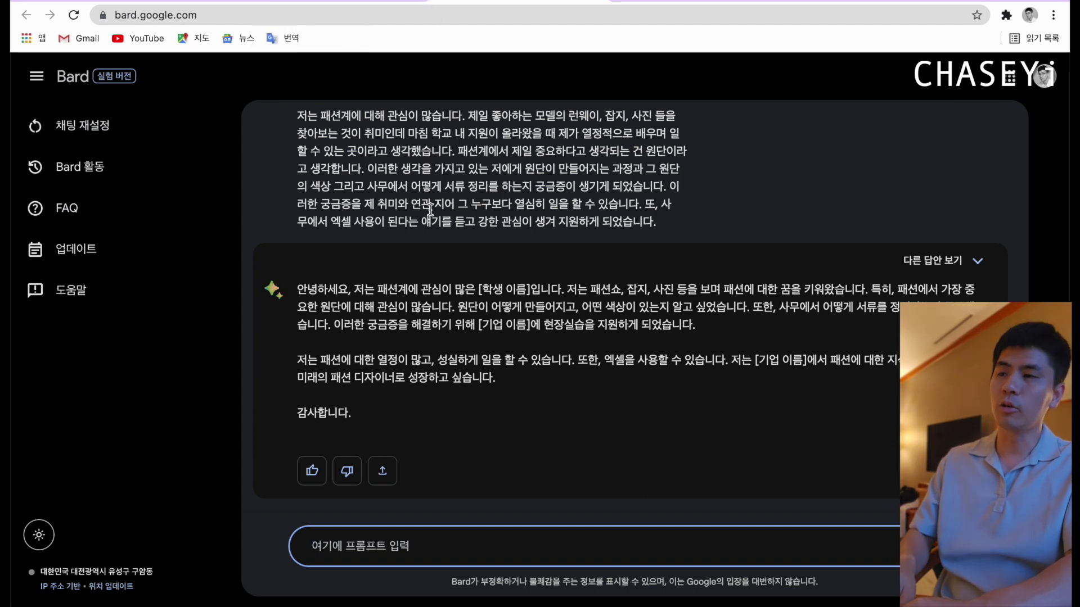
pyautogui.hotkey('ctrl', 'Tab')
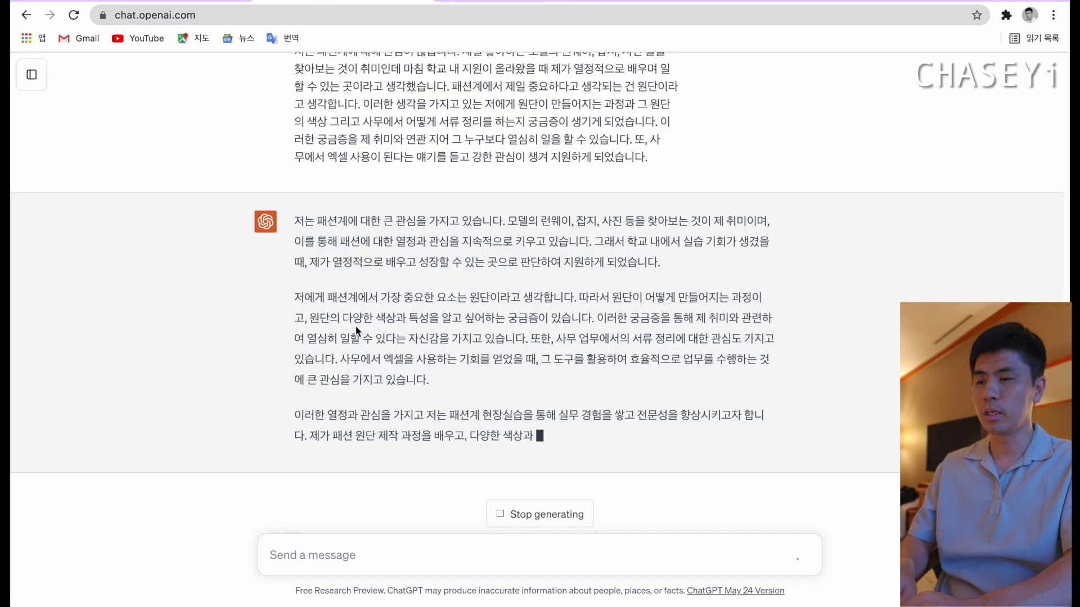
pyautogui.click(529, 516)
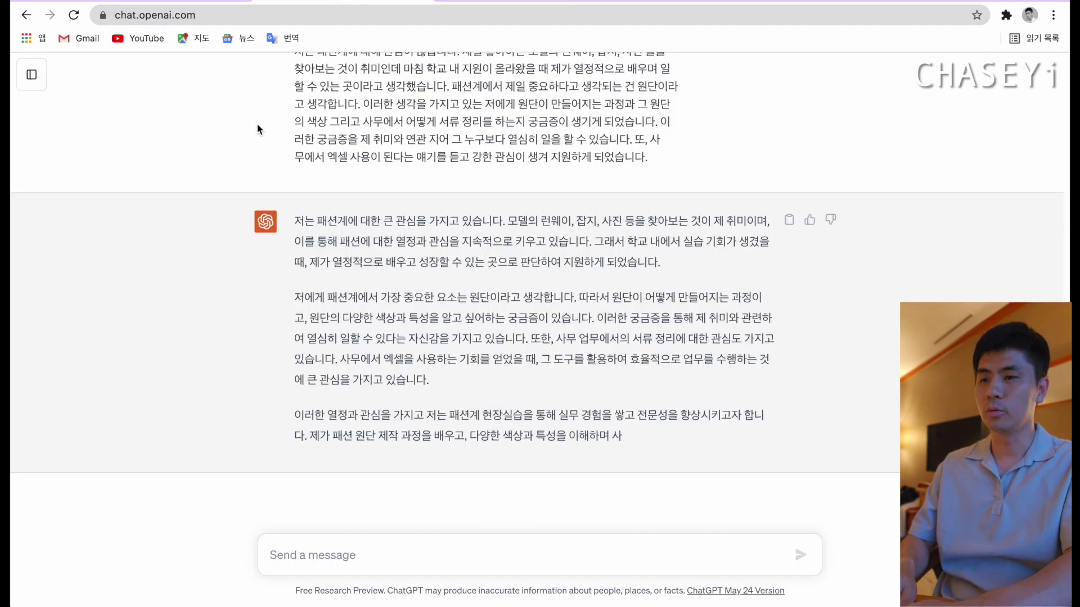
# - Return to Padlet and copy the 1분 자기소개서 prompt with the student's listed 특징 from the 자기소개서 작성 post
pyautogui.click(163, 5)
pyautogui.click(430, 434)
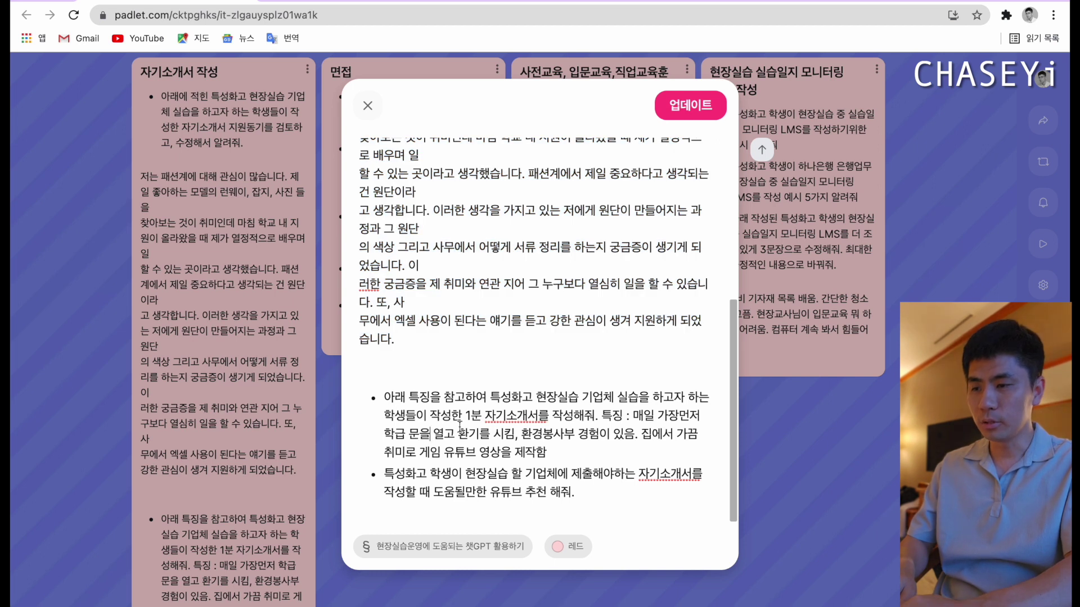
pyautogui.moveTo(554, 452); pyautogui.dragTo(384, 397)
pyautogui.hotkey('ctrl', 'c')
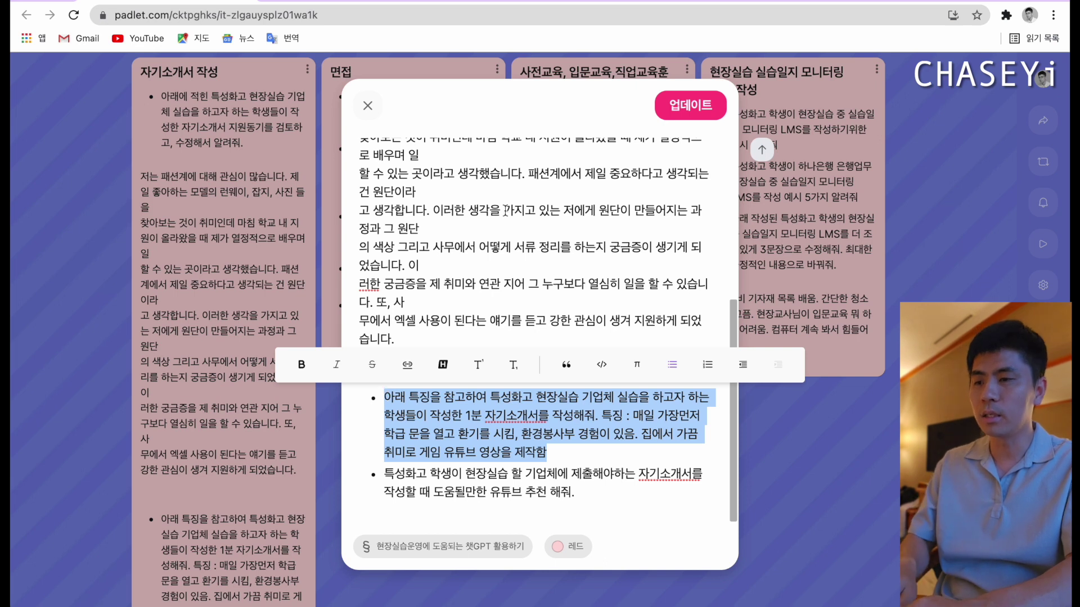
# - Submit the copied 1분 자기소개서 prompt in ChatGPT and Bard, and return to ChatGPT to read its self-introduction
pyautogui.click(346, 4)
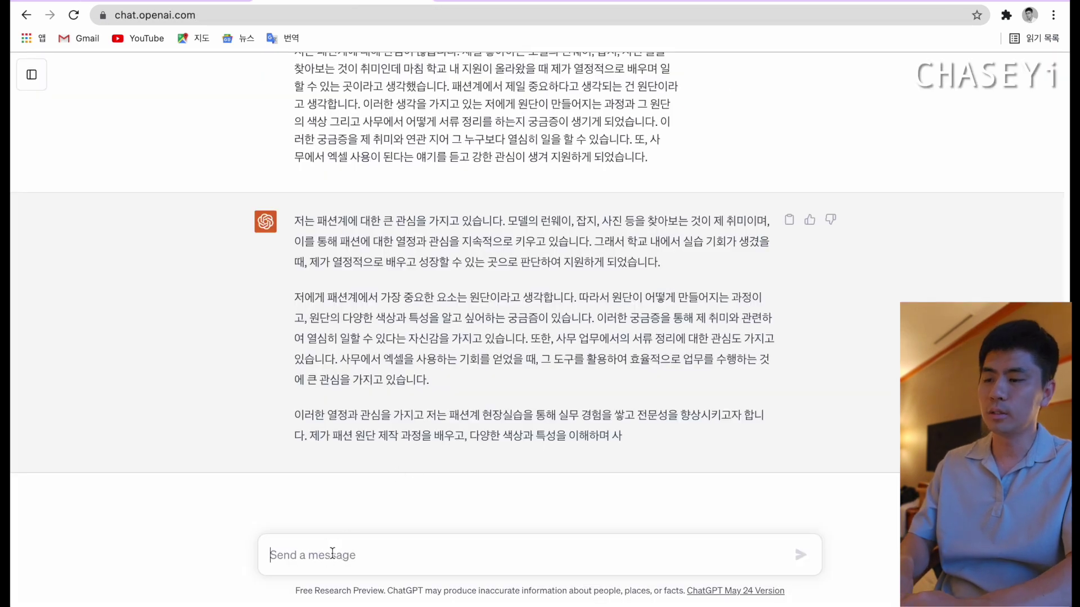
pyautogui.click(346, 535)
pyautogui.hotkey('ctrl', 'v')
pyautogui.press('Return')
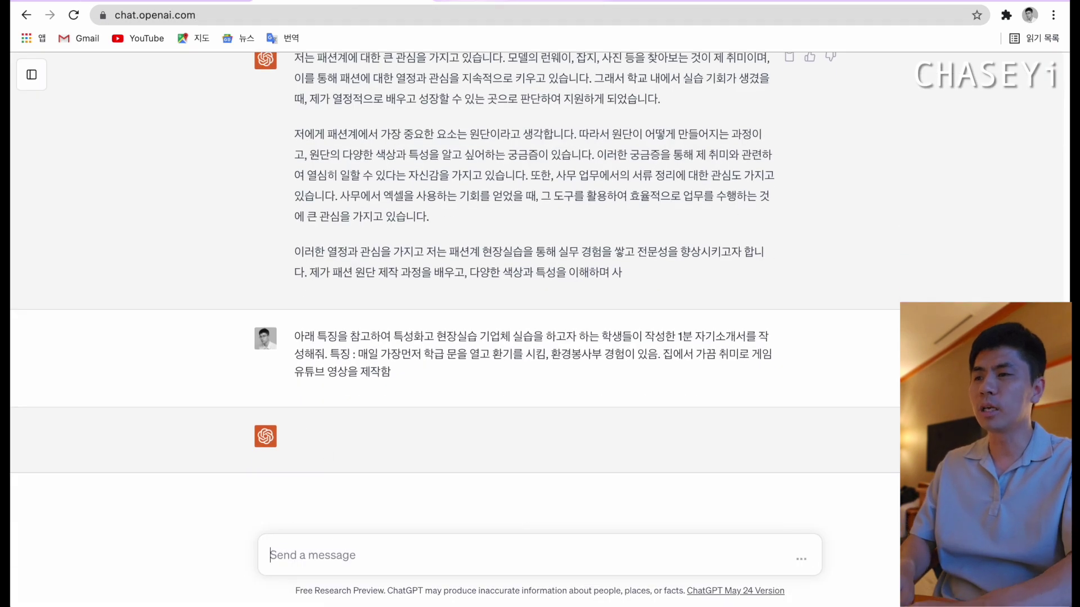
pyautogui.click(517, 2)
pyautogui.click(358, 547)
pyautogui.hotkey('ctrl', 'v')
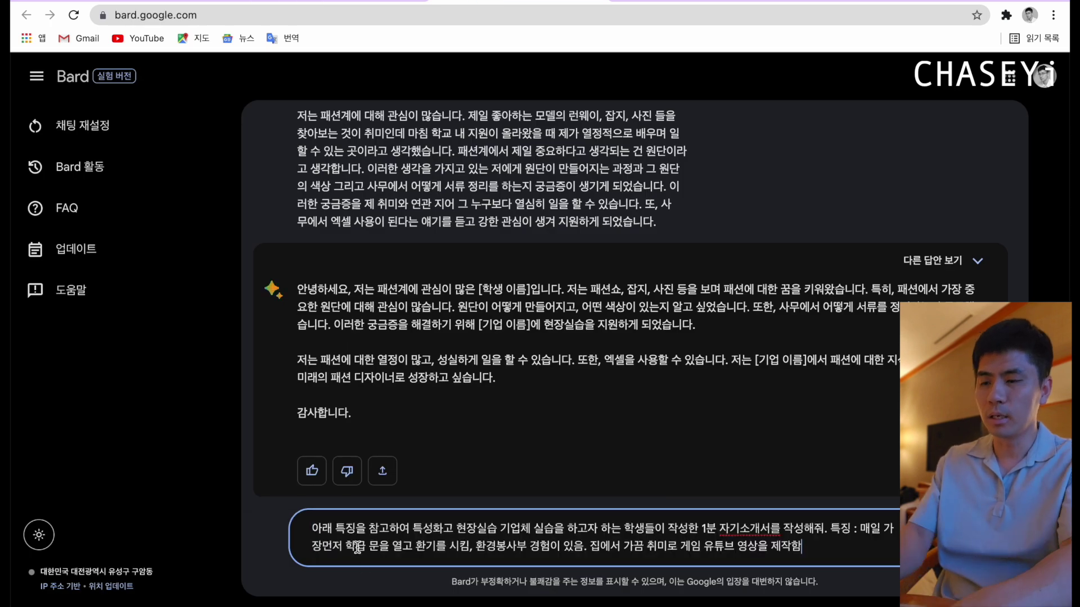
pyautogui.press('Return')
pyautogui.click(346, 3)
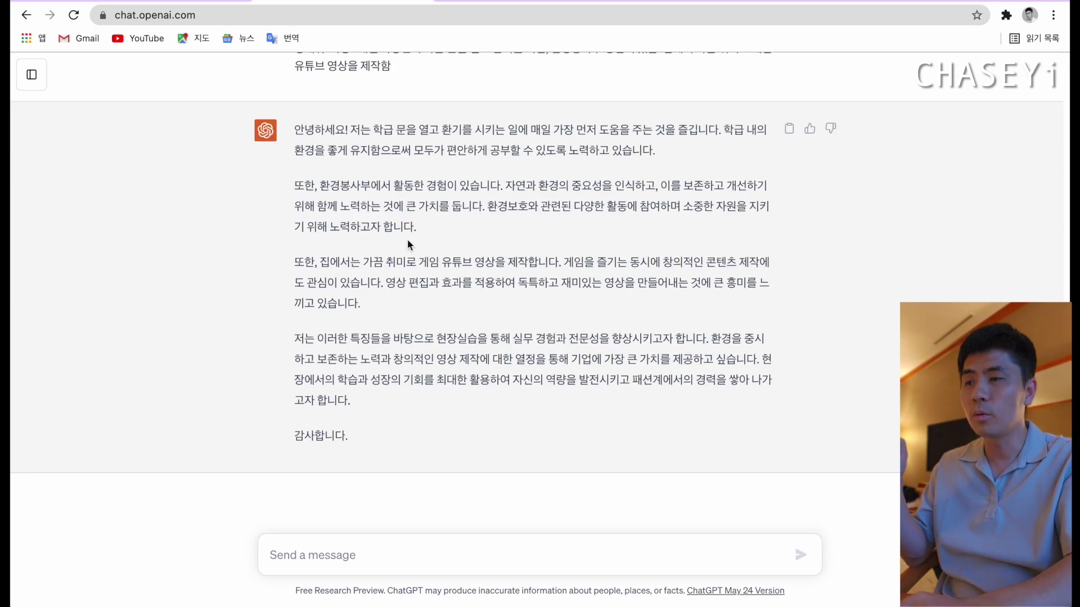
pyautogui.scroll(2, 407, 238)
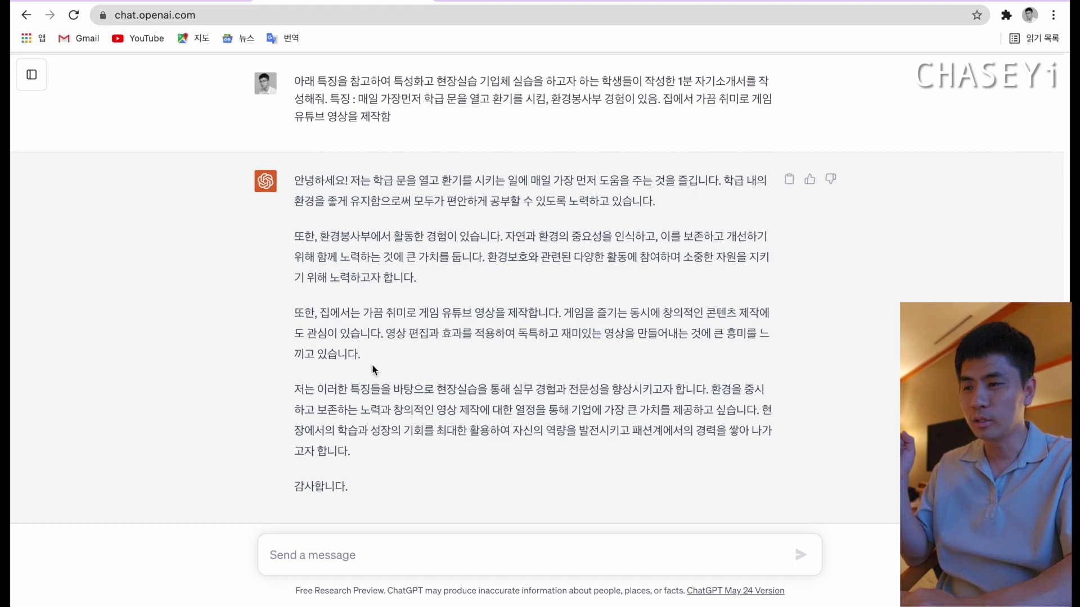
# - Compare the 1분 자기소개서 answers from ChatGPT and Bard
pyautogui.scroll(-1, 374, 370)
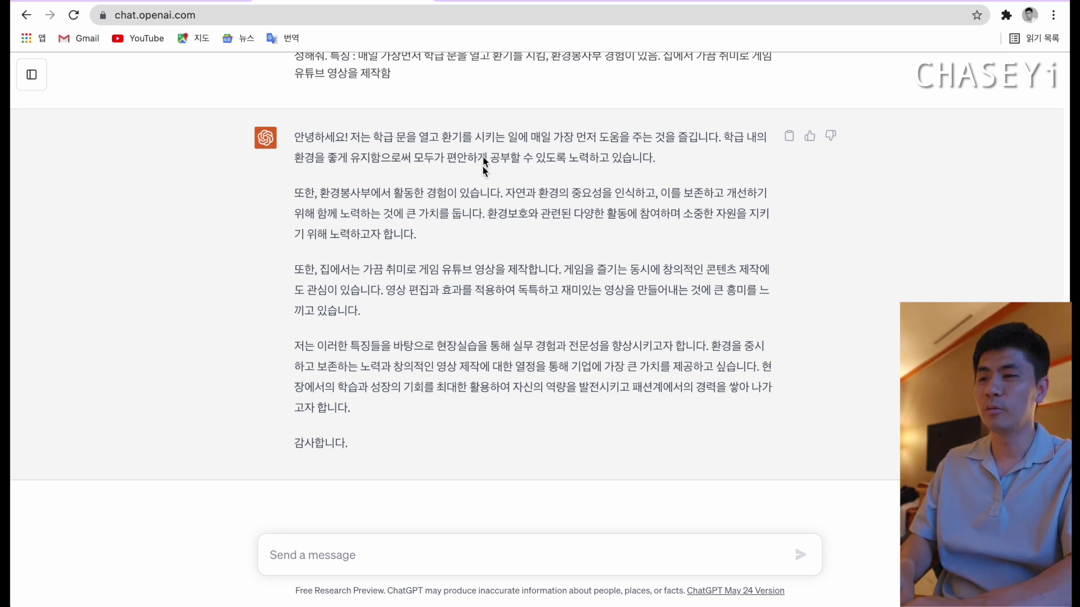
pyautogui.click(476, 2)
pyautogui.scroll(-5, 370, 286)
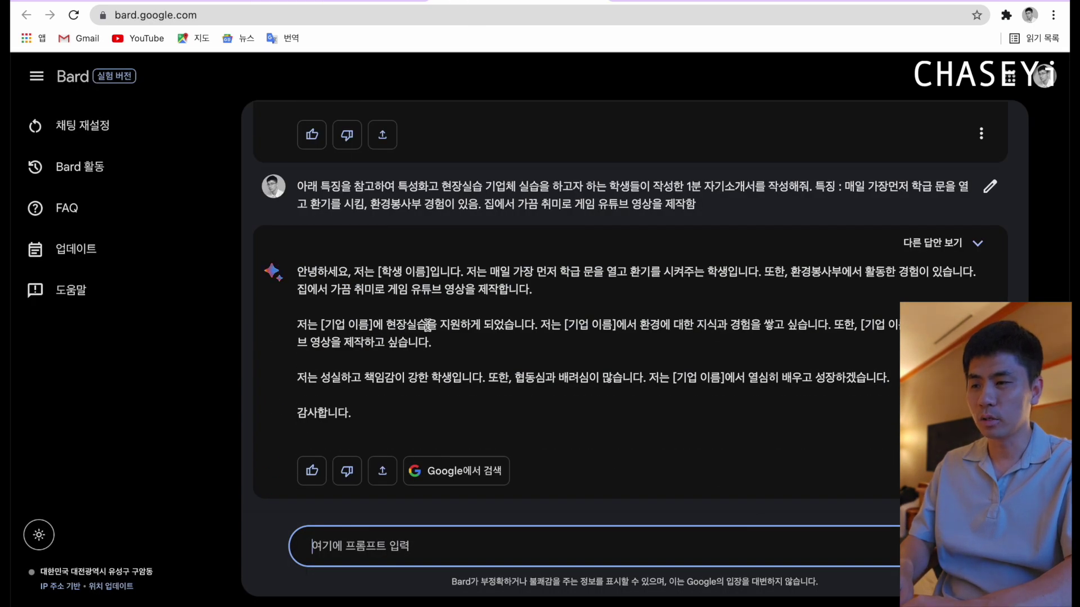
# - Return to Padlet, close the 자기소개서 작성 post, and copy the 면접 post's prompt about 꼭 지켜야할 면접 준비 내용
pyautogui.click(176, 1)
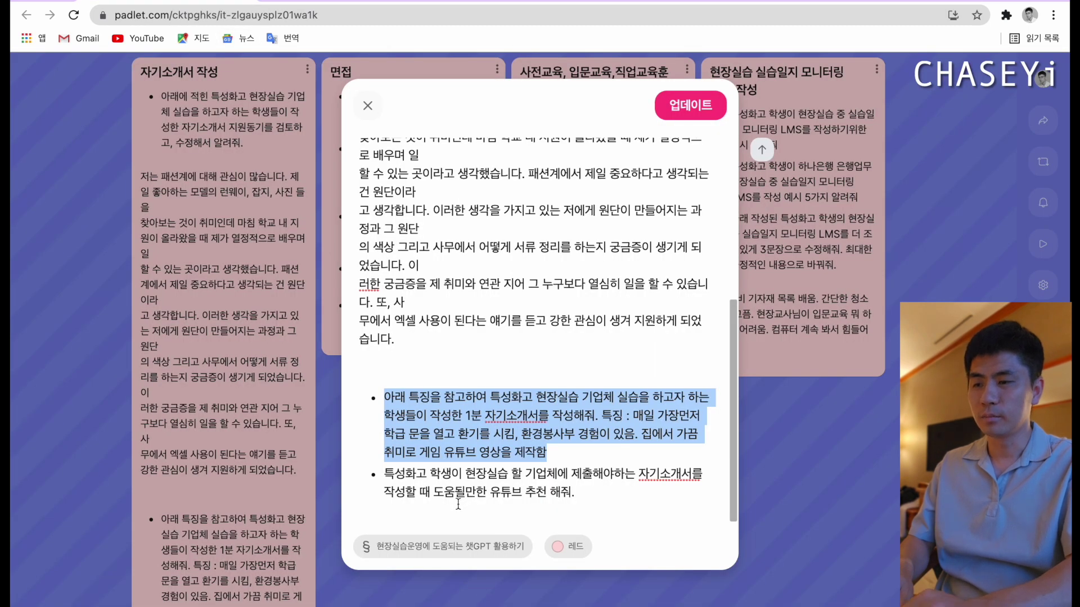
pyautogui.click(474, 493)
pyautogui.click(368, 106)
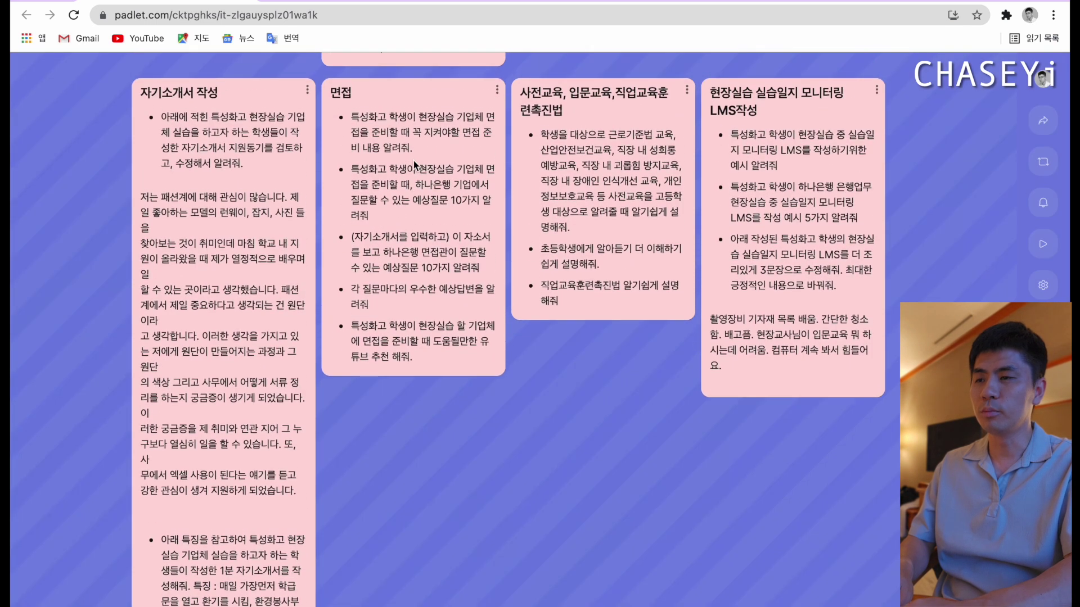
pyautogui.click(414, 160)
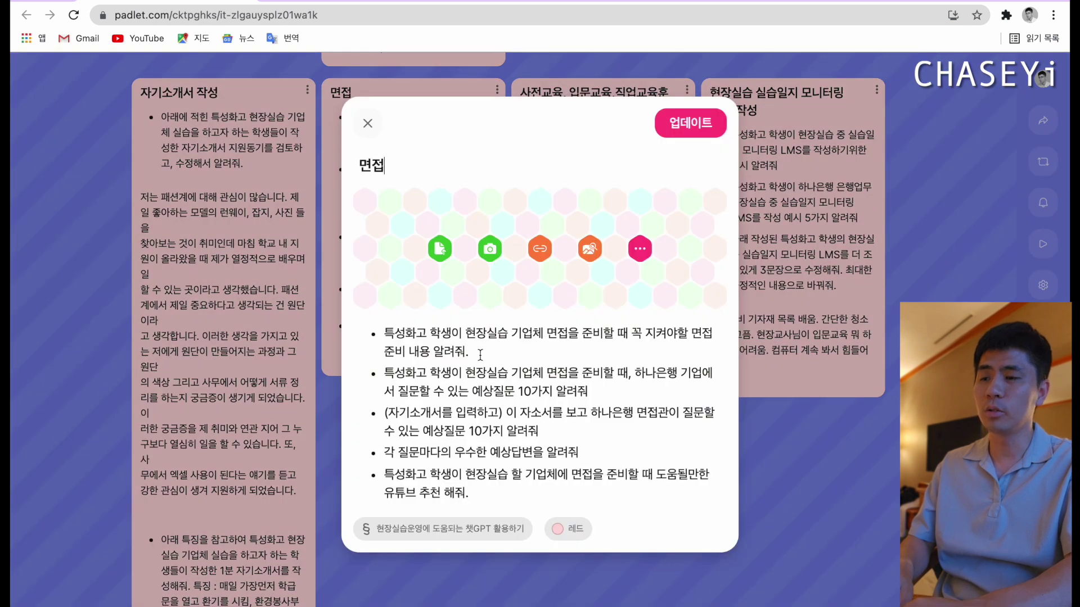
pyautogui.moveTo(472, 351); pyautogui.dragTo(386, 336)
pyautogui.hotkey('ctrl', 'c')
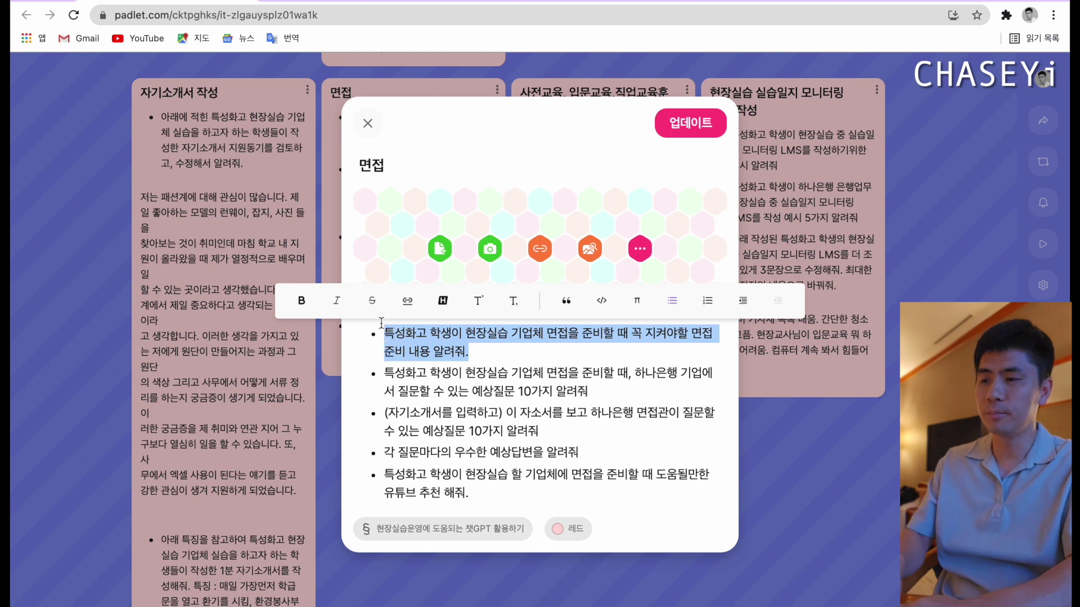
# - Submit the copied prompt about must-follow interview preparation for field-training companies in ChatGPT and Bard
pyautogui.click(344, 4)
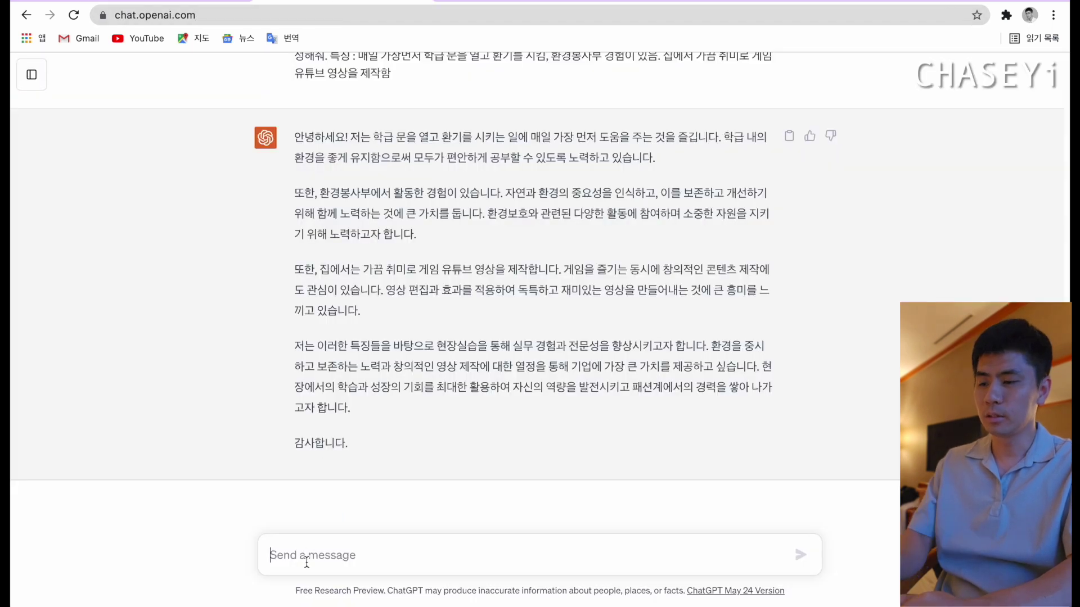
pyautogui.hotkey('ctrl', 'v')
pyautogui.press('Return')
pyautogui.hotkey('ctrl', 'Tab')
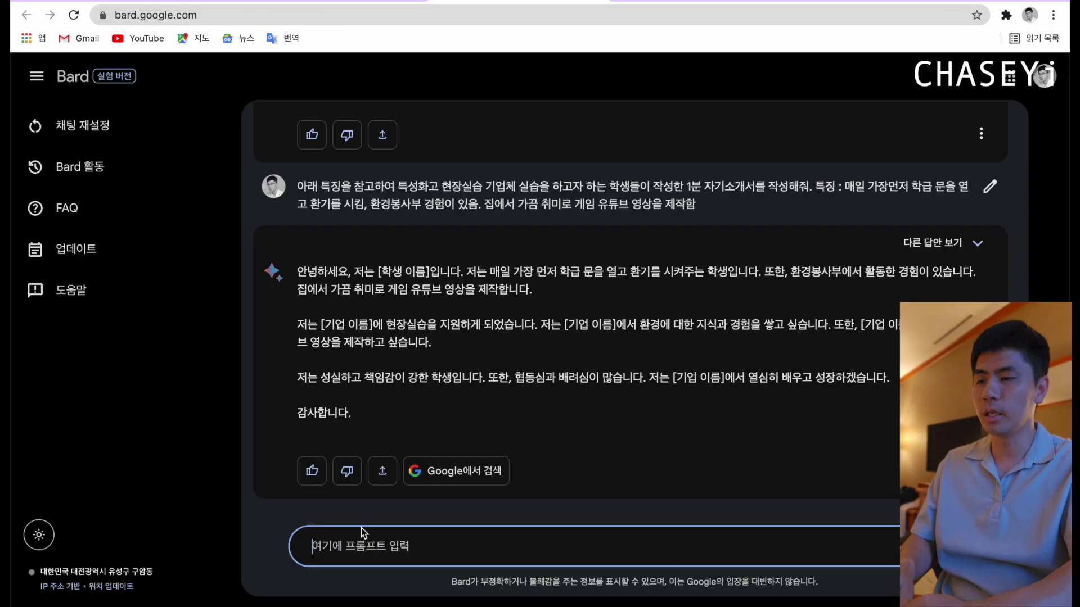
pyautogui.hotkey('ctrl', 'v')
pyautogui.press('Return')
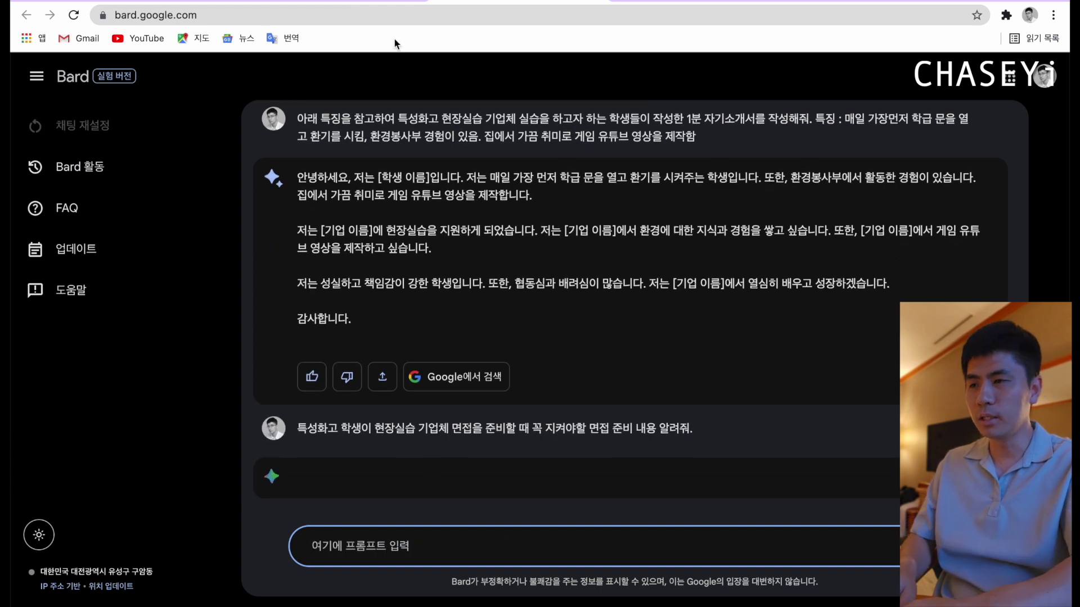
# - Check the interview preparation answers in ChatGPT and Bard, and reload the ChatGPT page
pyautogui.click(347, 2)
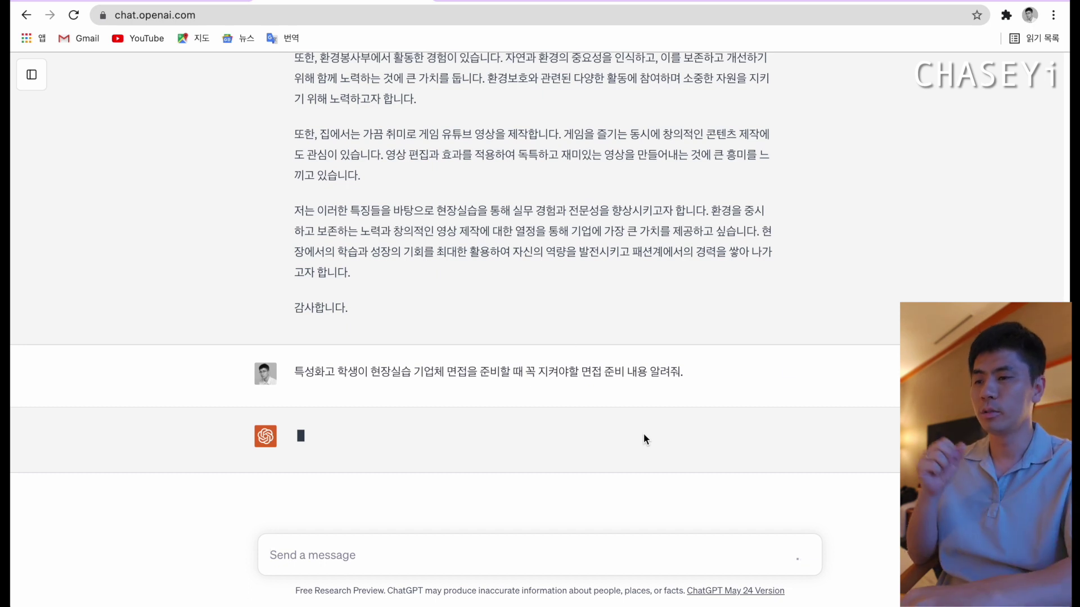
pyautogui.click(504, 6)
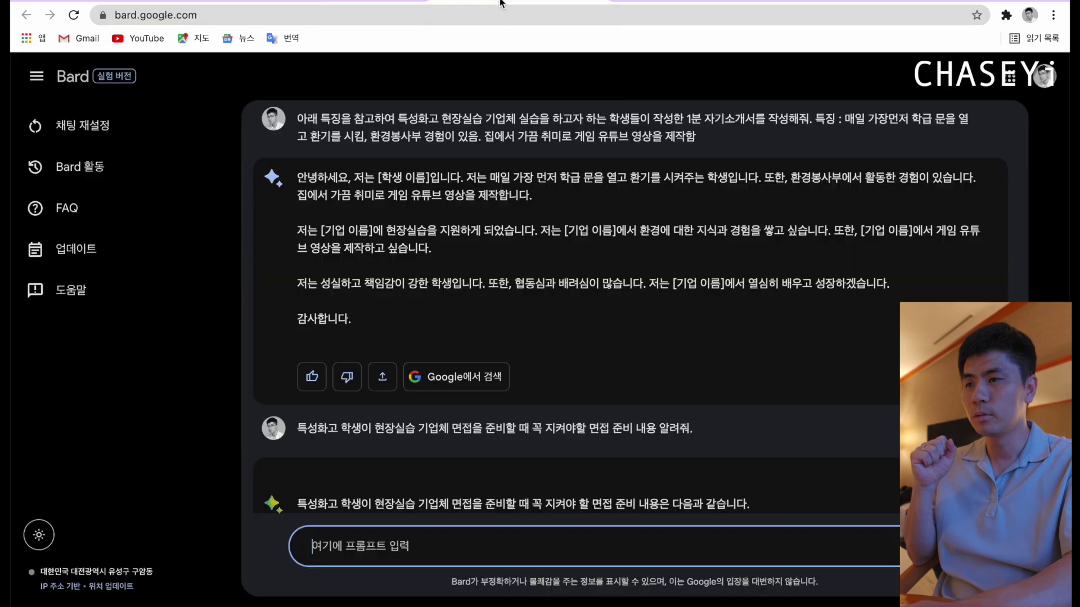
pyautogui.scroll(-5, 437, 356)
pyautogui.scroll(1, 436, 355)
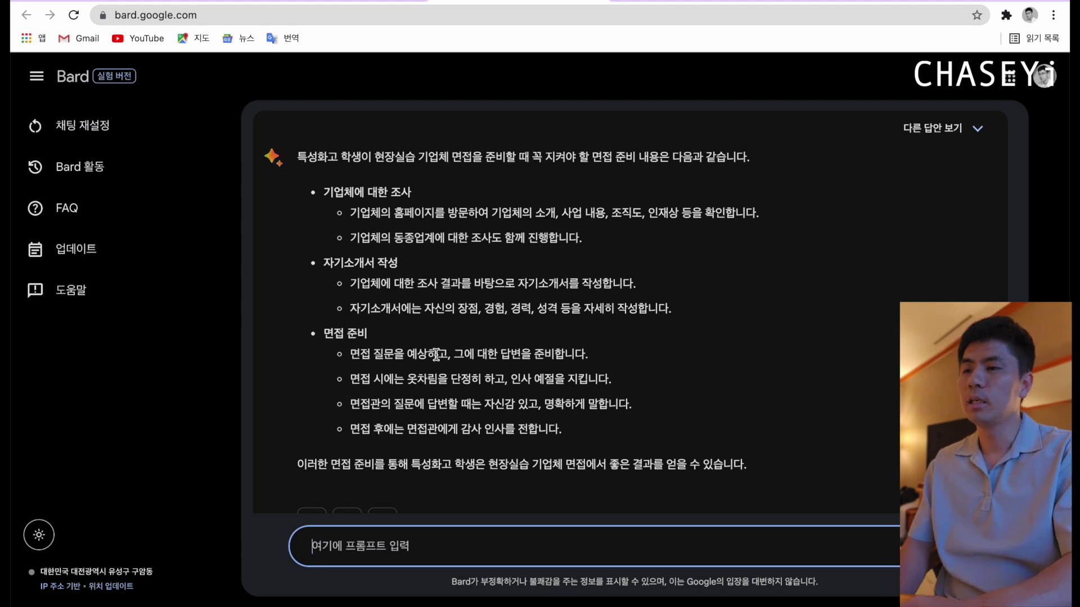
pyautogui.click(358, 2)
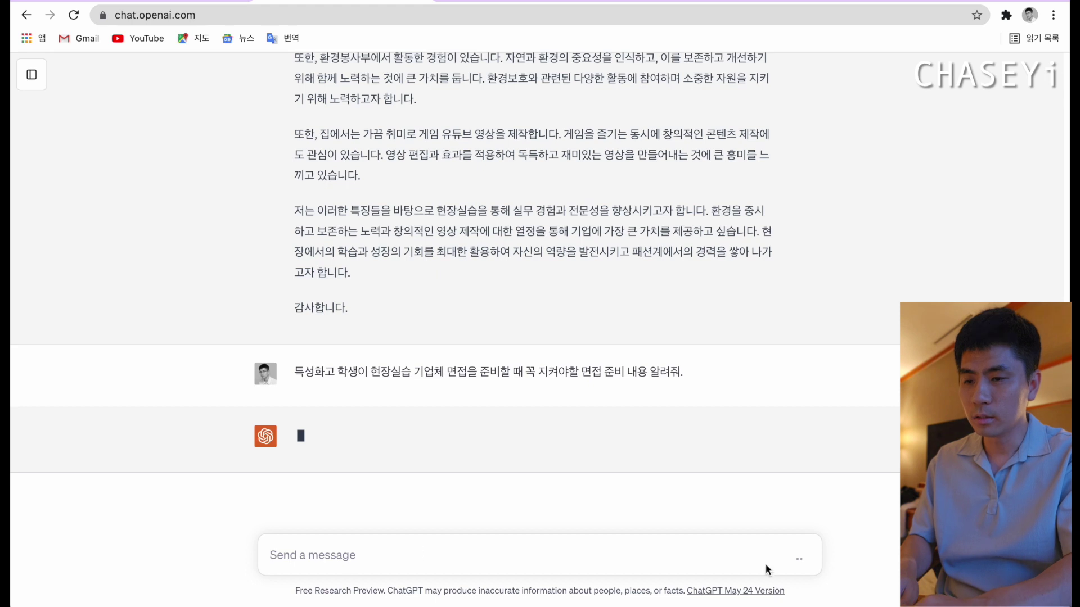
pyautogui.click(74, 15)
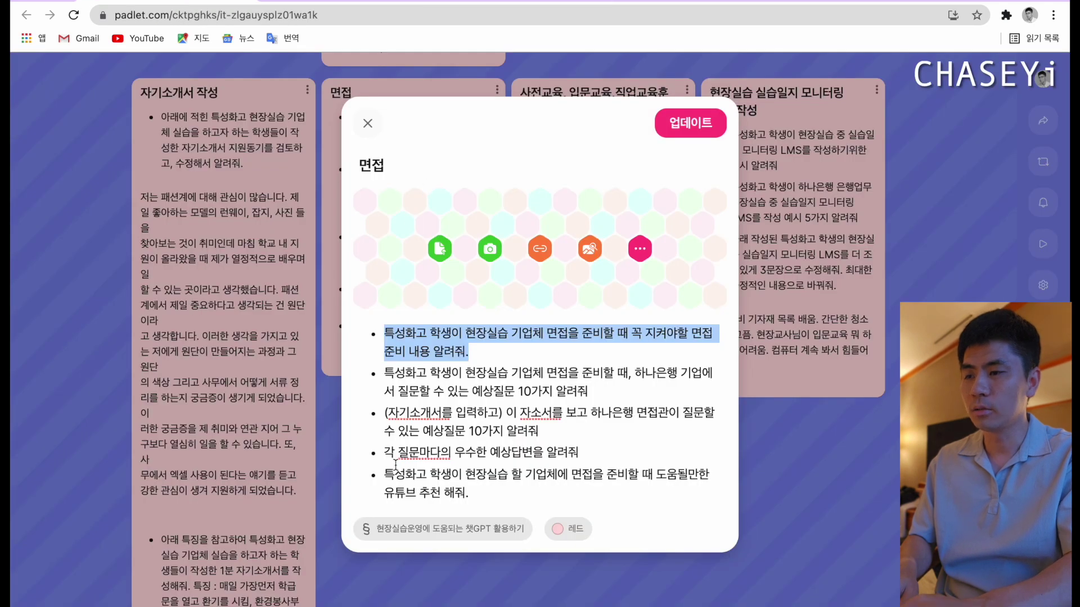
# - Copy the prompt requesting 예상질문 10가지 from 하나은행 from the 면접 post on Padlet
pyautogui.click(506, 444)
pyautogui.moveTo(386, 373); pyautogui.dragTo(599, 390)
pyautogui.press('super+c')
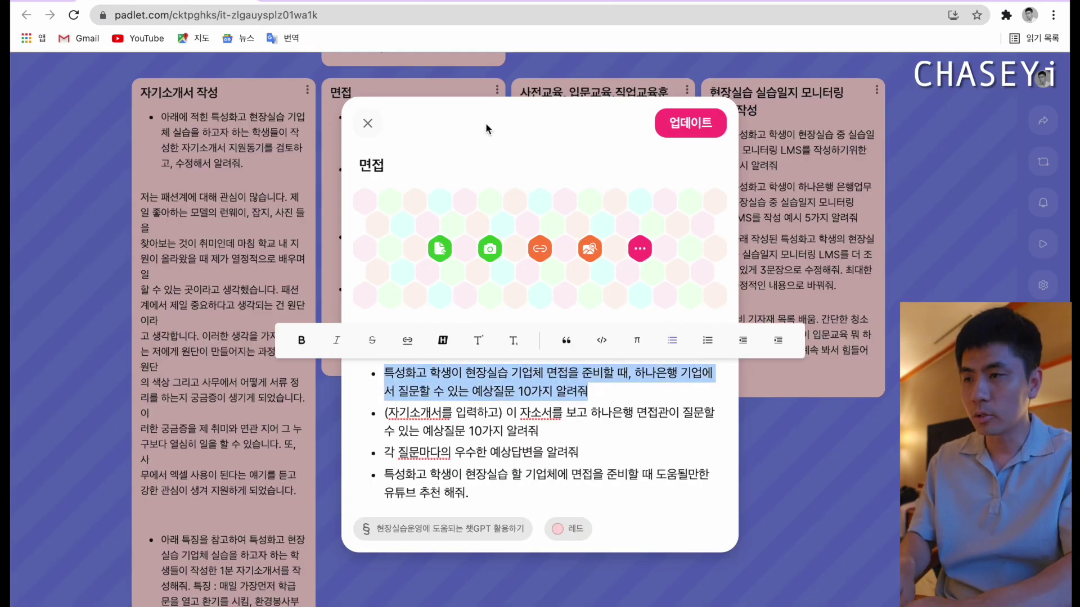
# - Submit the copied prompt for 10 expected 하나은행 interview questions in ChatGPT and Bard
pyautogui.click(349, 2)
pyautogui.click(332, 554)
pyautogui.press('super+v')
pyautogui.press('Return')
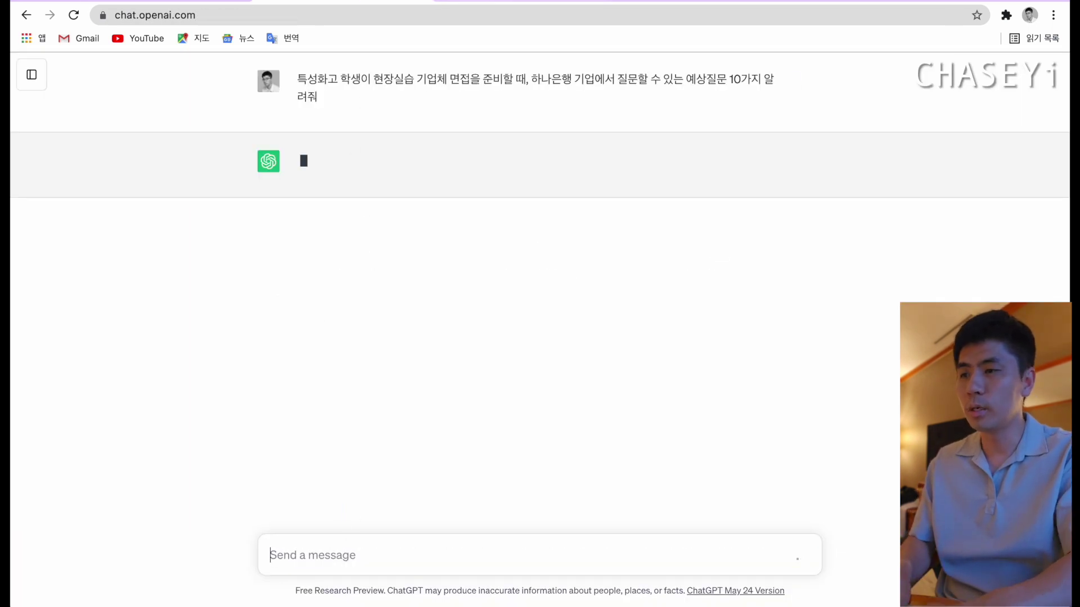
pyautogui.hotkey('ctrl', 'Tab')
pyautogui.press('super+v')
pyautogui.press('Return')
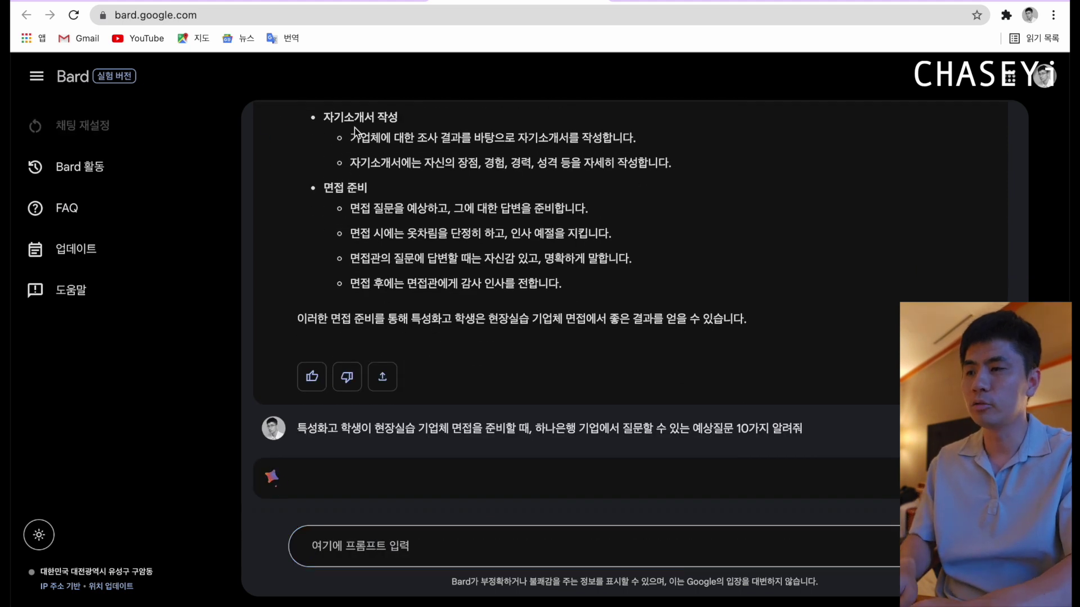
# - Compare the expected 하나은행 interview questions given by ChatGPT and Bard
pyautogui.click(355, 1)
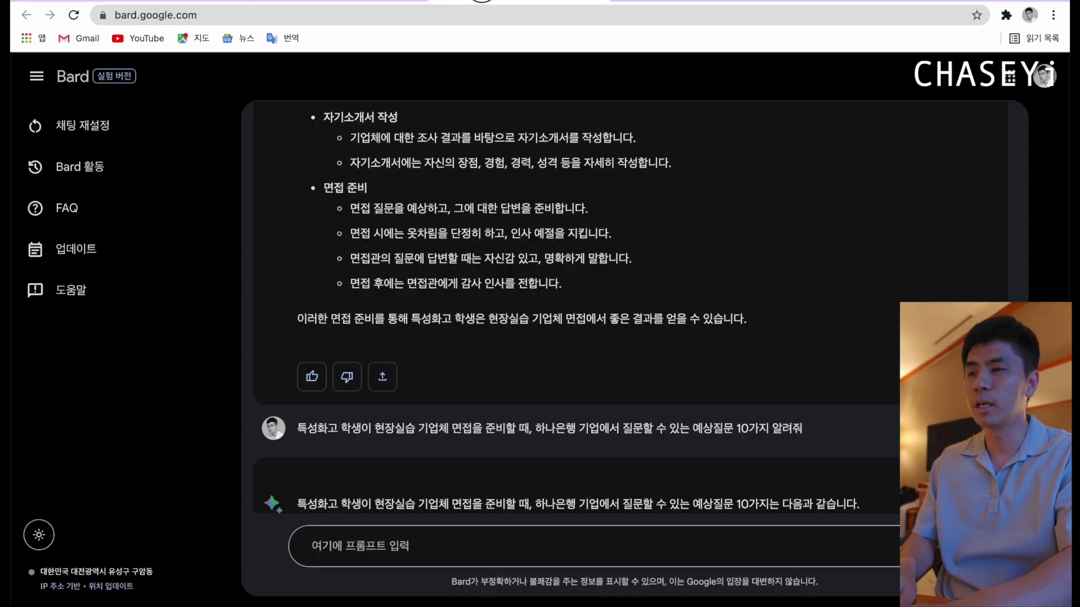
pyautogui.scroll(-7, 388, 280)
pyautogui.scroll(1, 388, 280)
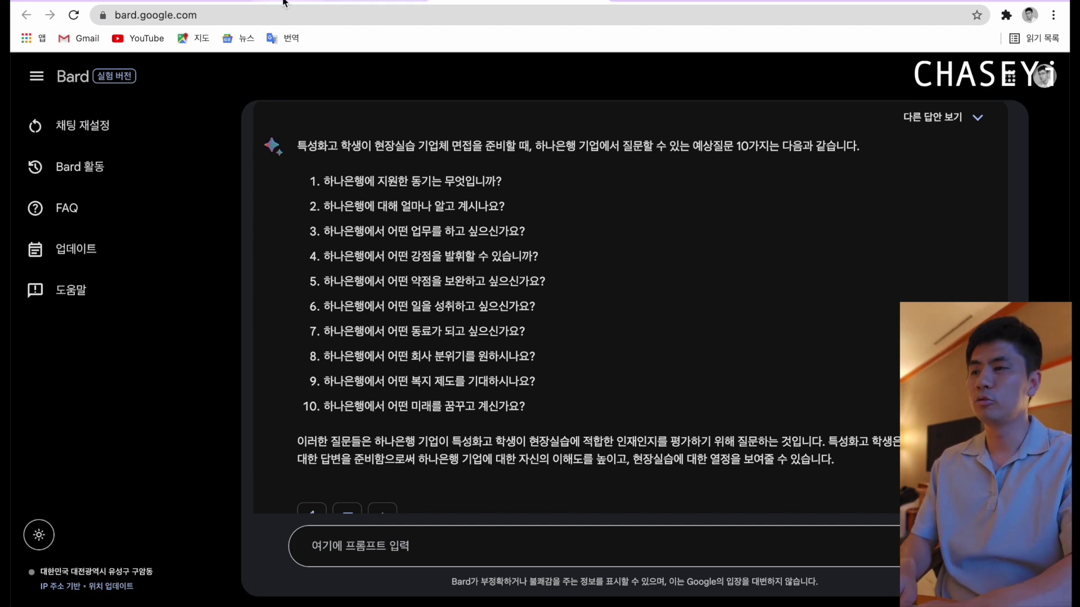
# - Return to Padlet, review the 면접 post's 자소서-based question prompt, and copy the prompt "각 질문마다의 우수한 예상답변을 알려줘"
pyautogui.click(185, 2)
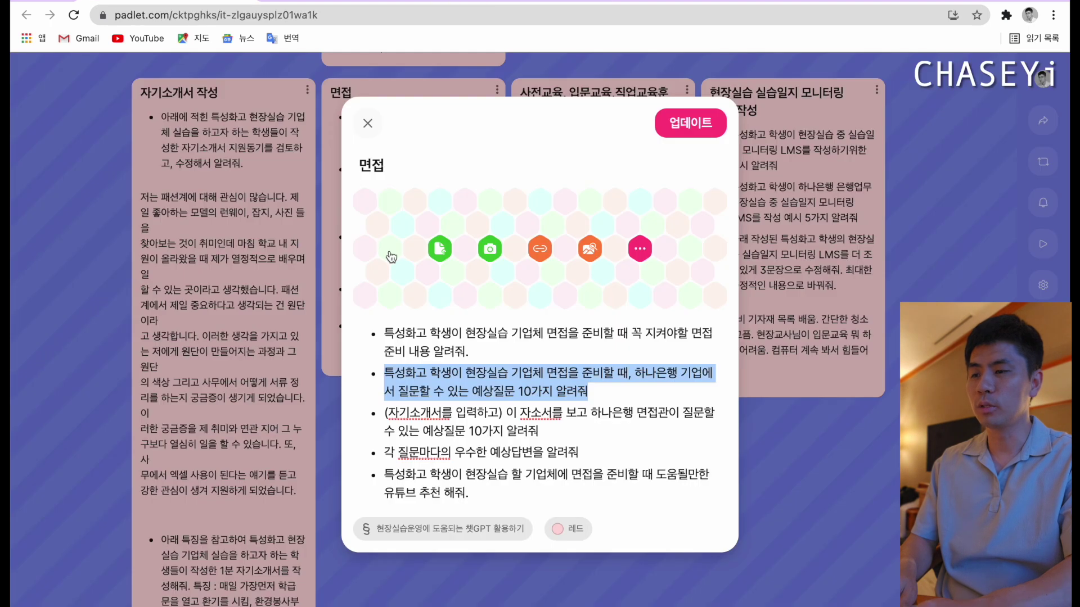
pyautogui.click(507, 430)
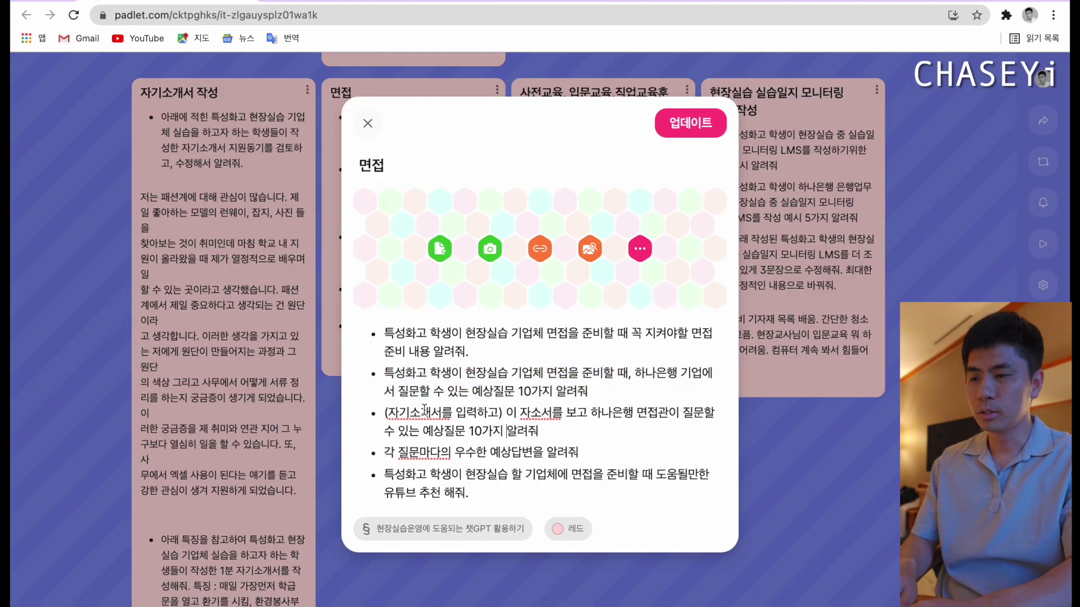
pyautogui.moveTo(391, 411); pyautogui.dragTo(652, 416)
pyautogui.moveTo(686, 416); pyautogui.dragTo(689, 416)
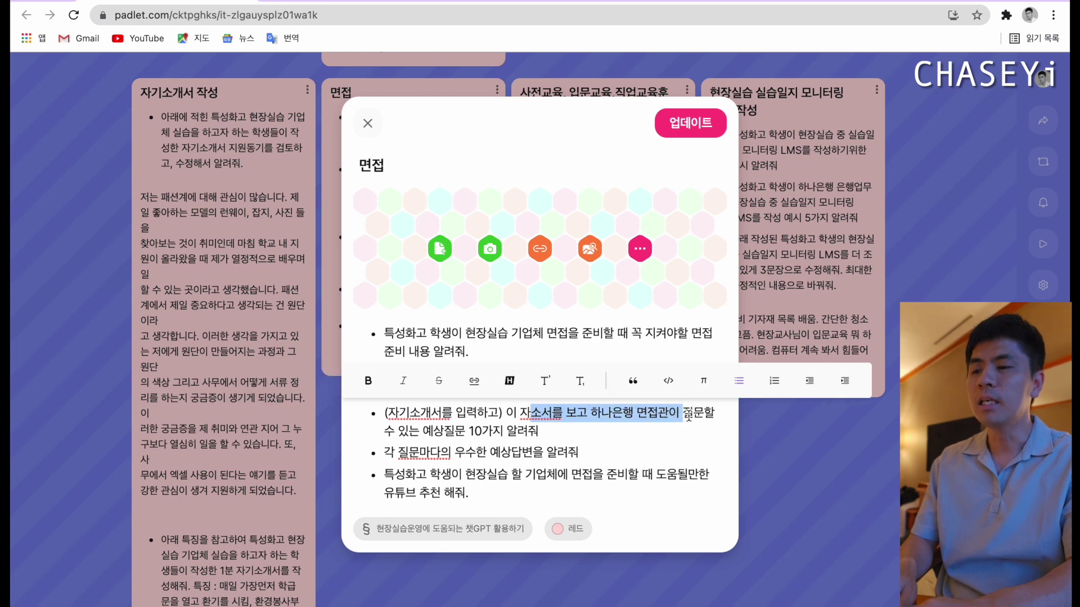
pyautogui.moveTo(422, 432); pyautogui.dragTo(554, 435)
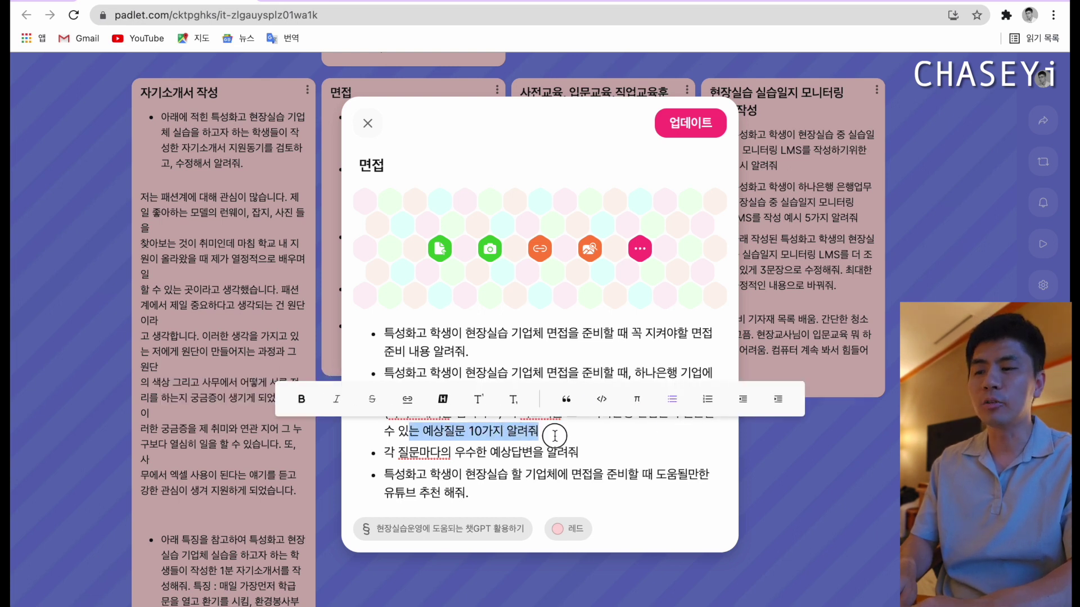
pyautogui.click(554, 436)
pyautogui.moveTo(400, 454)
pyautogui.mouseDown()
pyautogui.moveTo(560, 454)
pyautogui.moveTo(382, 453)
pyautogui.mouseUp()
pyautogui.hotkey('ctrl', 'c')
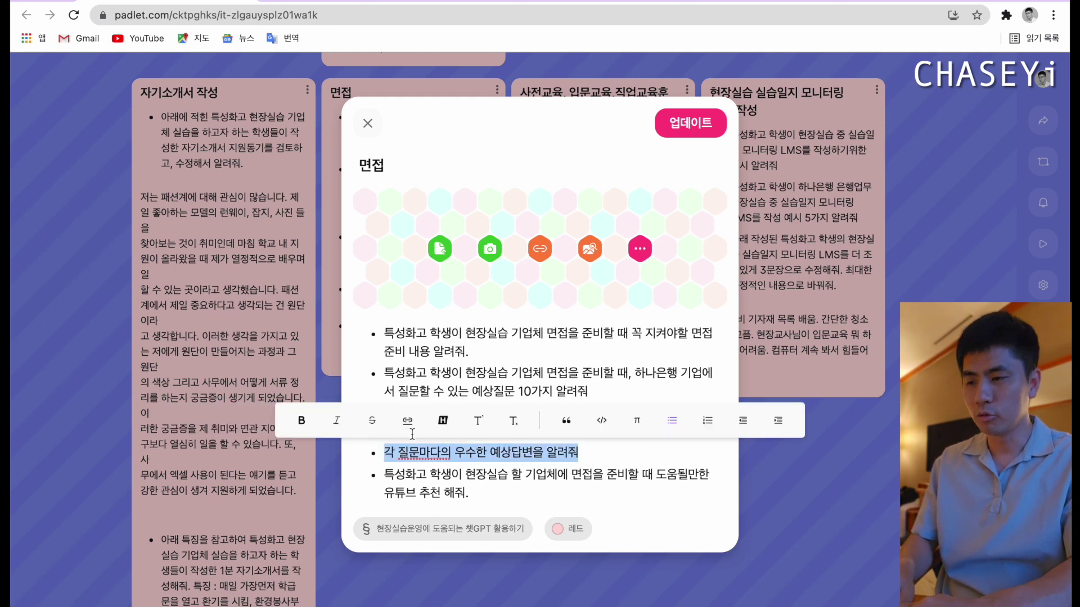
# - Submit "각 질문마다의 우수한 예상답변을 알려줘" as a follow-up prompt in ChatGPT and Bard
pyautogui.hotkey('ctrl', 'Tab')
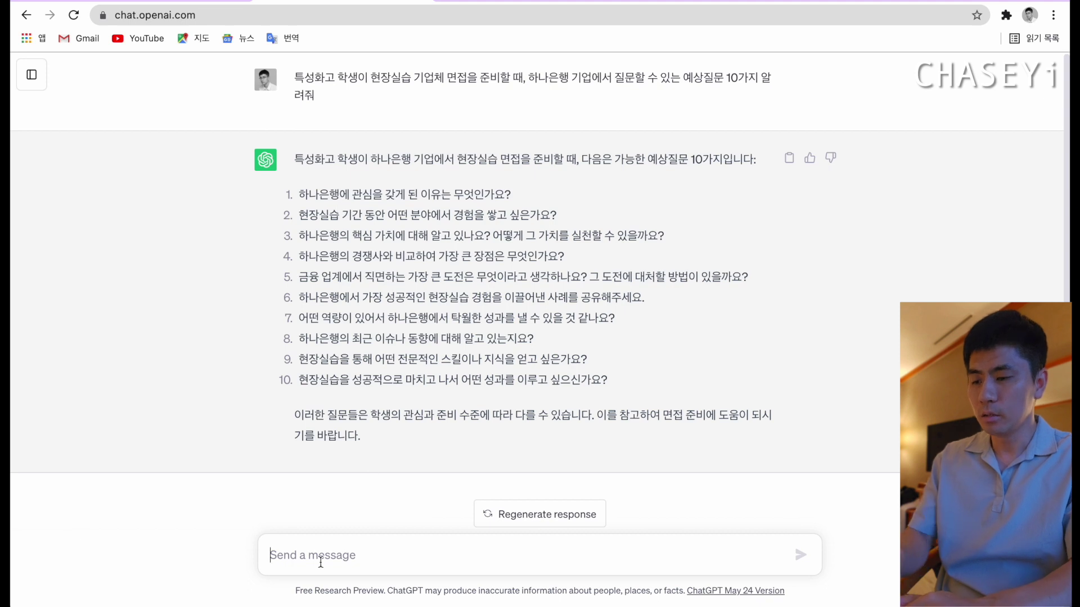
pyautogui.hotkey('ctrl', 'v')
pyautogui.press('Return')
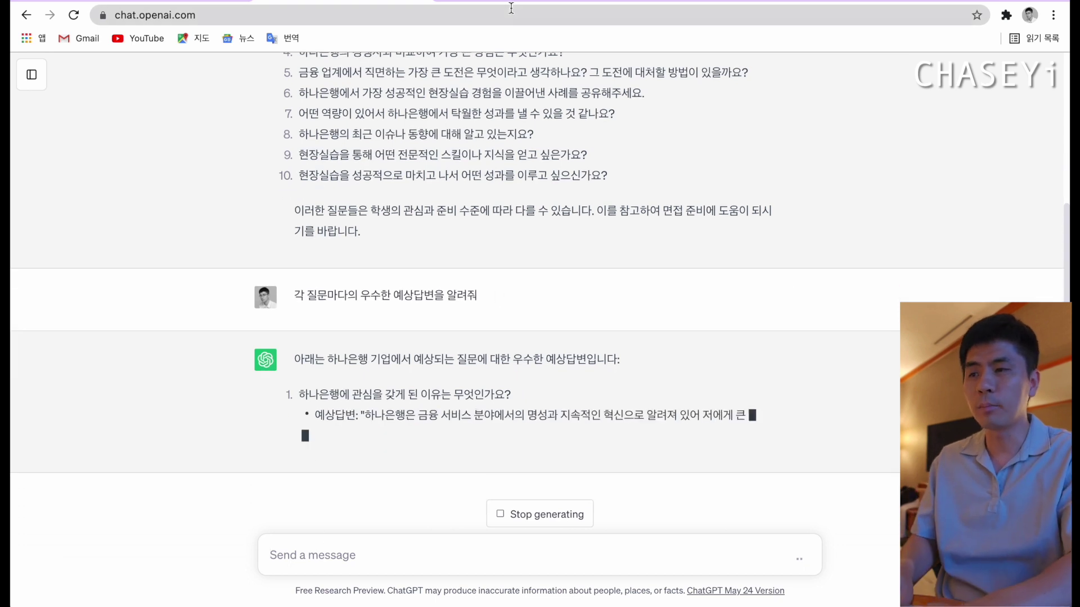
pyautogui.click(511, 8)
pyautogui.click(382, 554)
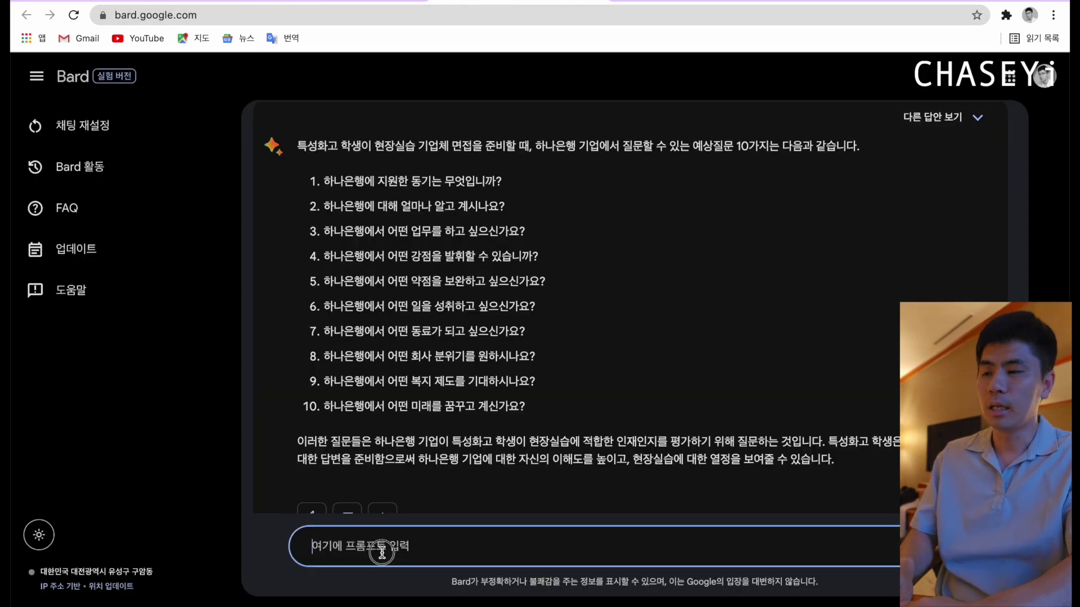
pyautogui.press('super+v')
pyautogui.press('Return')
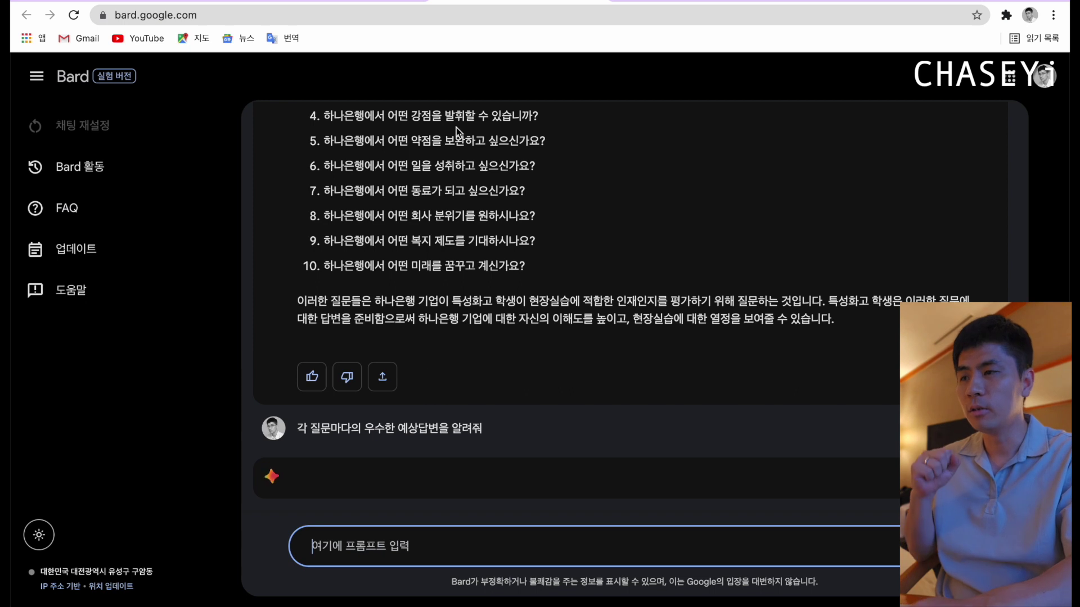
# - Compare the model answers for each 하나은행 interview question in ChatGPT and Bard
pyautogui.click(348, 5)
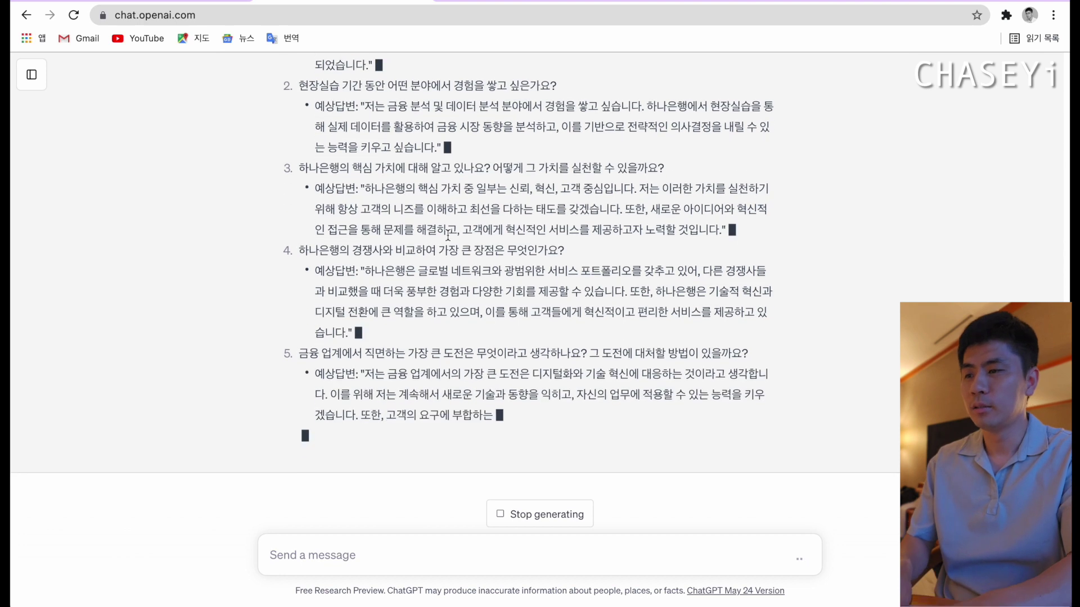
pyautogui.click(506, 1)
pyautogui.scroll(-9, 435, 271)
pyautogui.scroll(3, 436, 271)
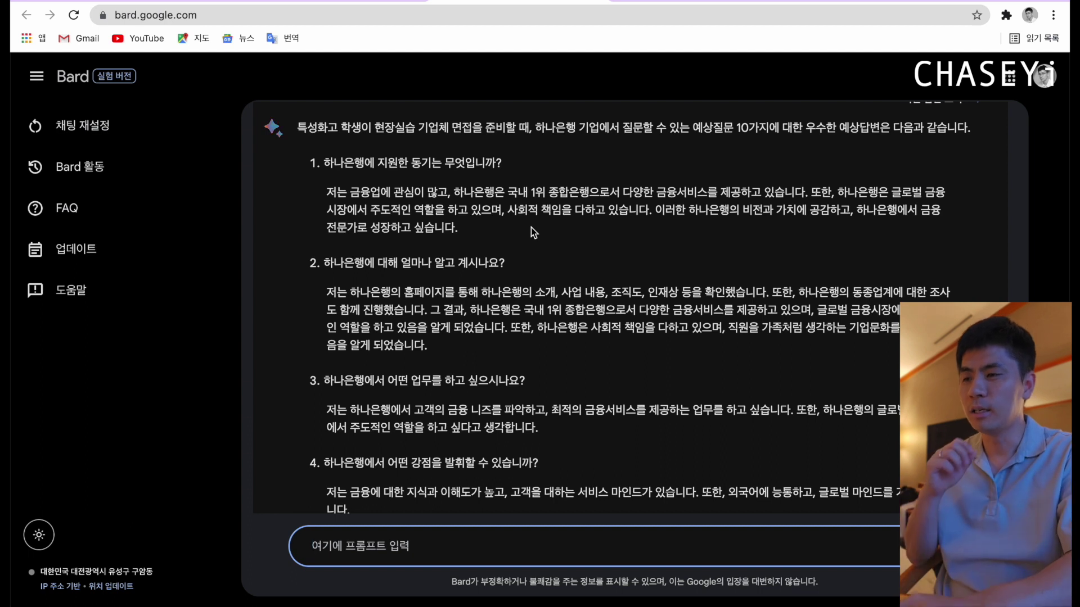
pyautogui.scroll(-7, 421, 200)
pyautogui.scroll(-2, 421, 199)
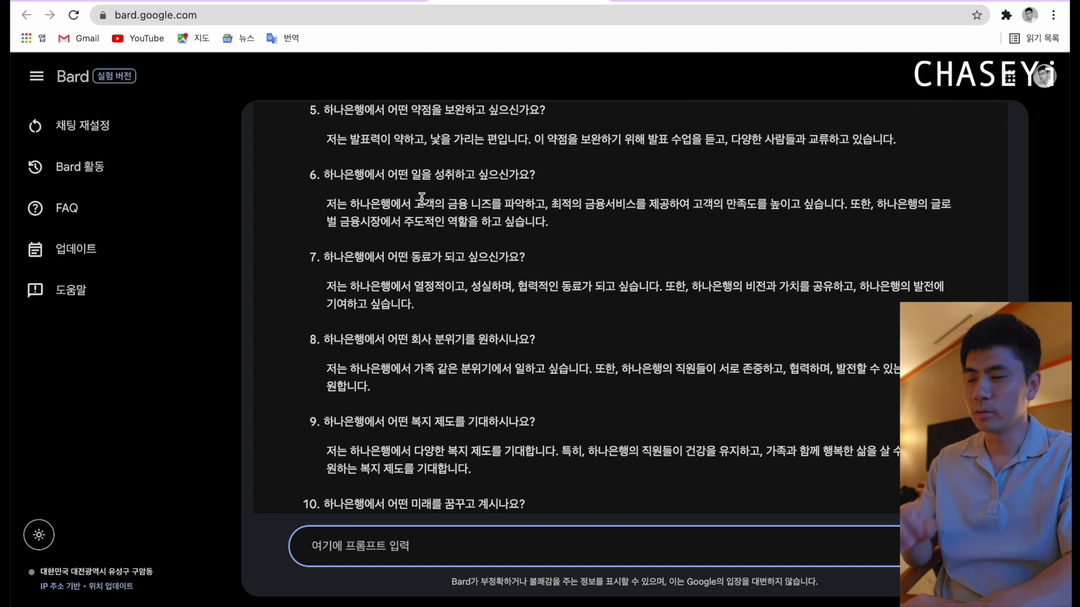
pyautogui.scroll(9, 422, 198)
pyautogui.scroll(-3, 422, 198)
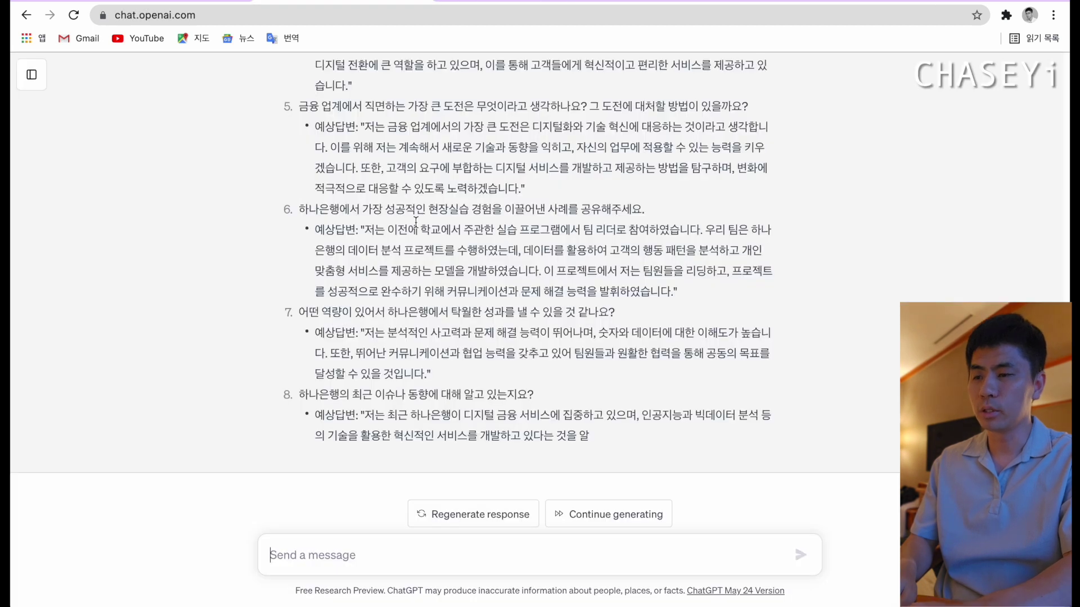
# - Return to Padlet, open the 사전교육, 입문교육, 직업교육훈련촉진법 post, and copy its first prompt on explaining pre-training topics to high school students
pyautogui.click(139, 1)
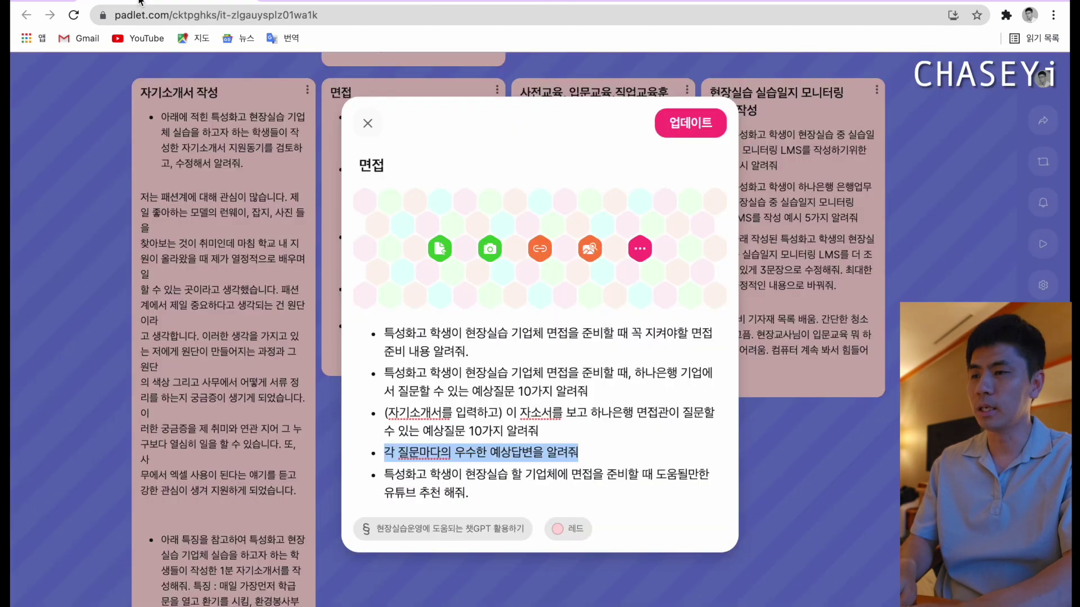
pyautogui.click(367, 123)
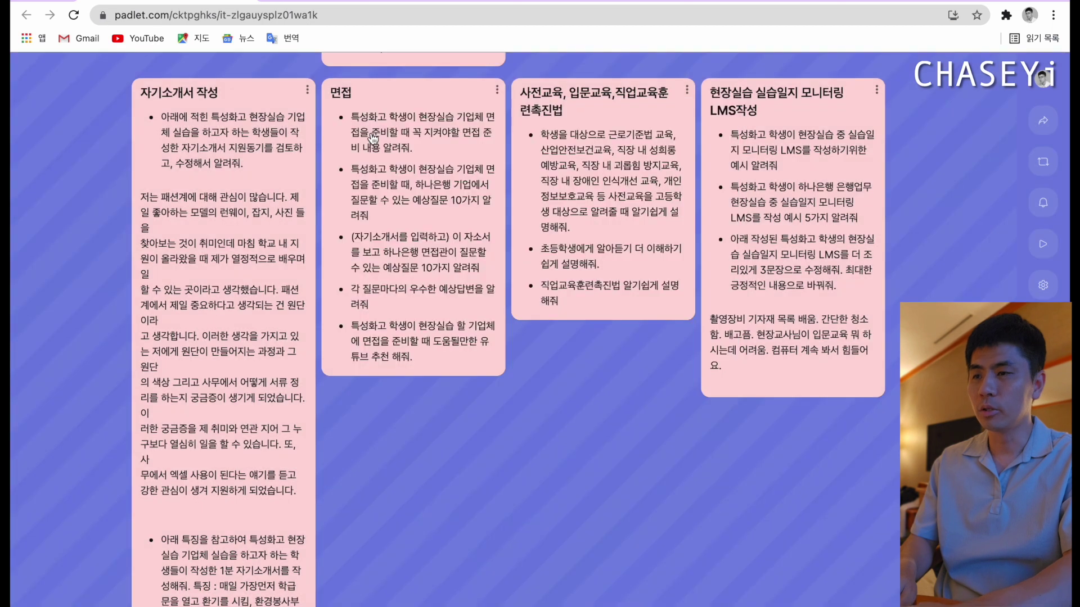
pyautogui.click(650, 188)
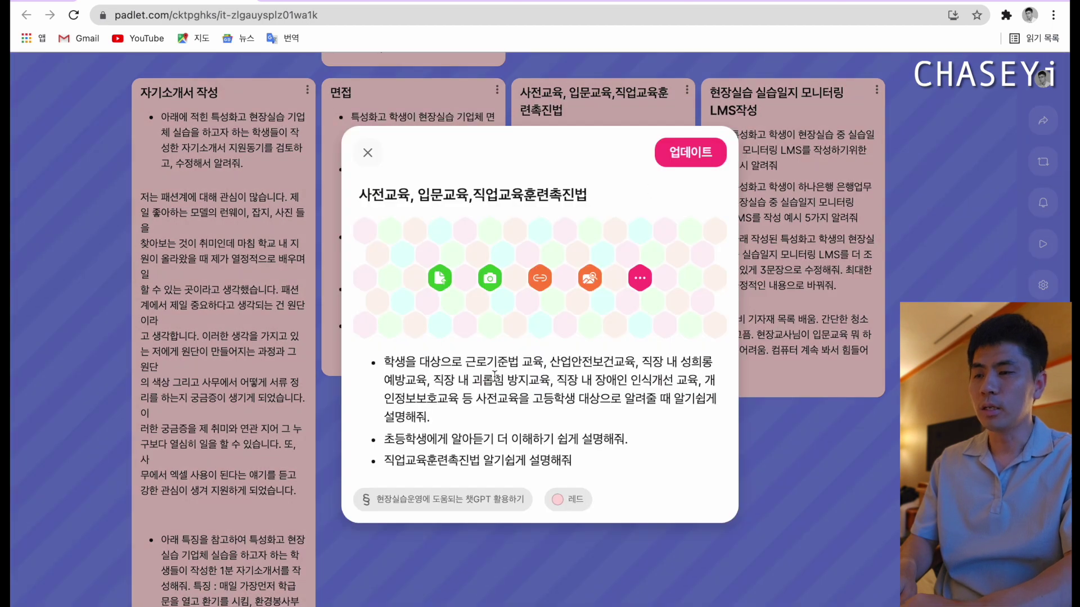
pyautogui.moveTo(430, 416); pyautogui.dragTo(383, 363)
pyautogui.hotkey('ctrl', 'c')
# - Submit the copied prompt asking for an easy explanation of 근로기준법, 산업안전보건교육 and other 사전교육 in ChatGPT and Bard
pyautogui.click(387, 1)
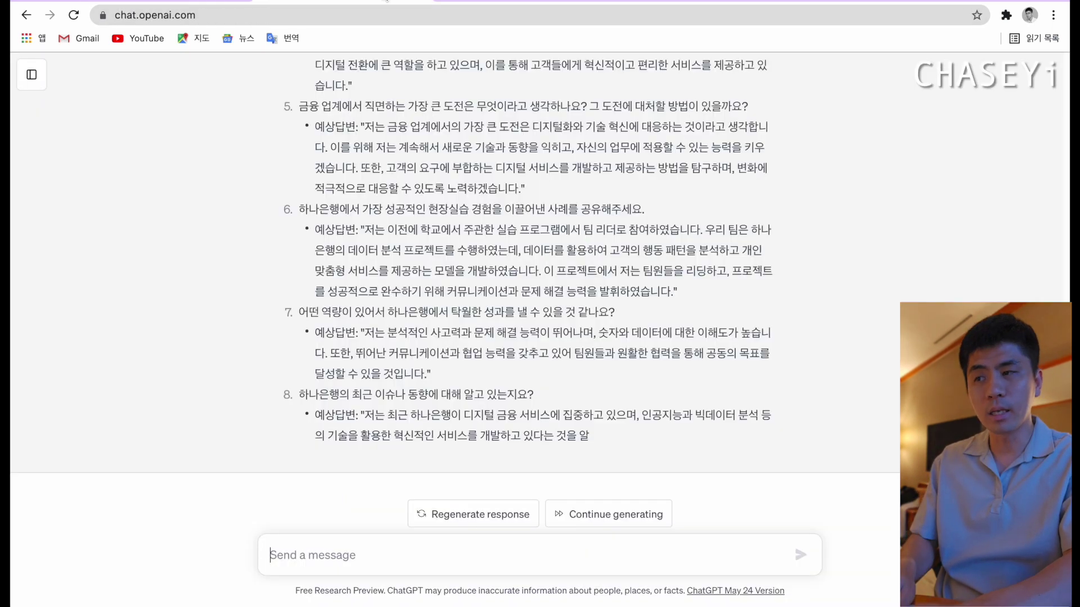
pyautogui.hotkey('ctrl', 'v')
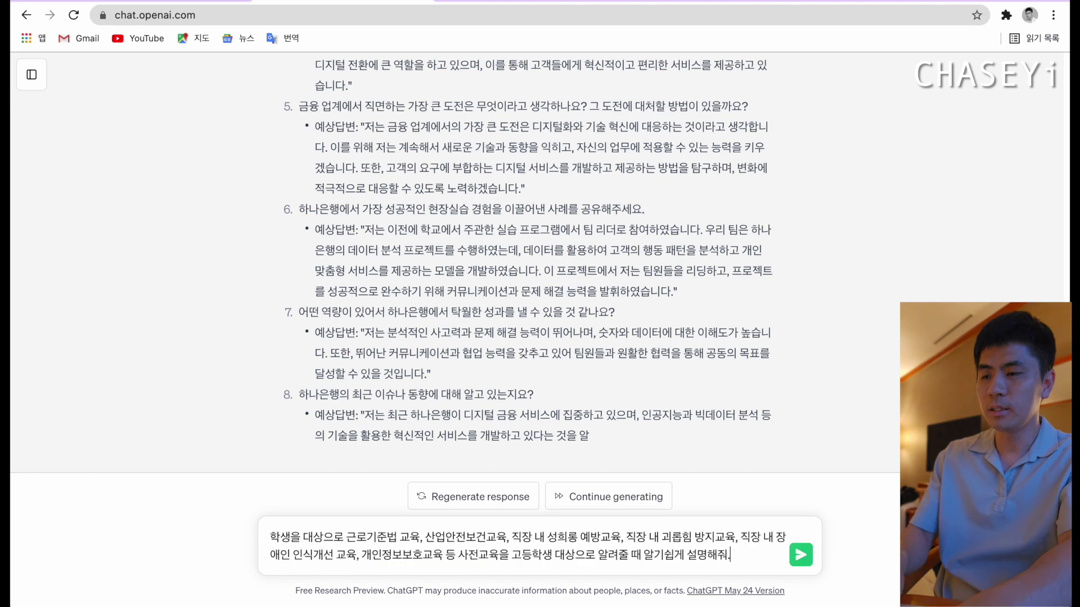
pyautogui.press('Return')
pyautogui.click(456, 5)
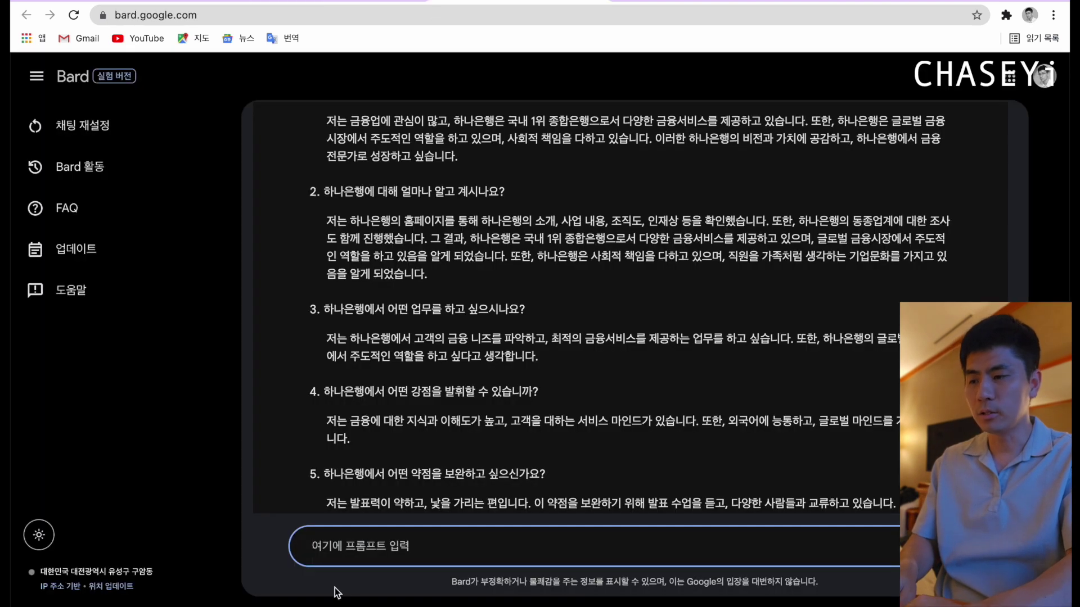
pyautogui.hotkey('ctrl', 'v')
pyautogui.press('Return')
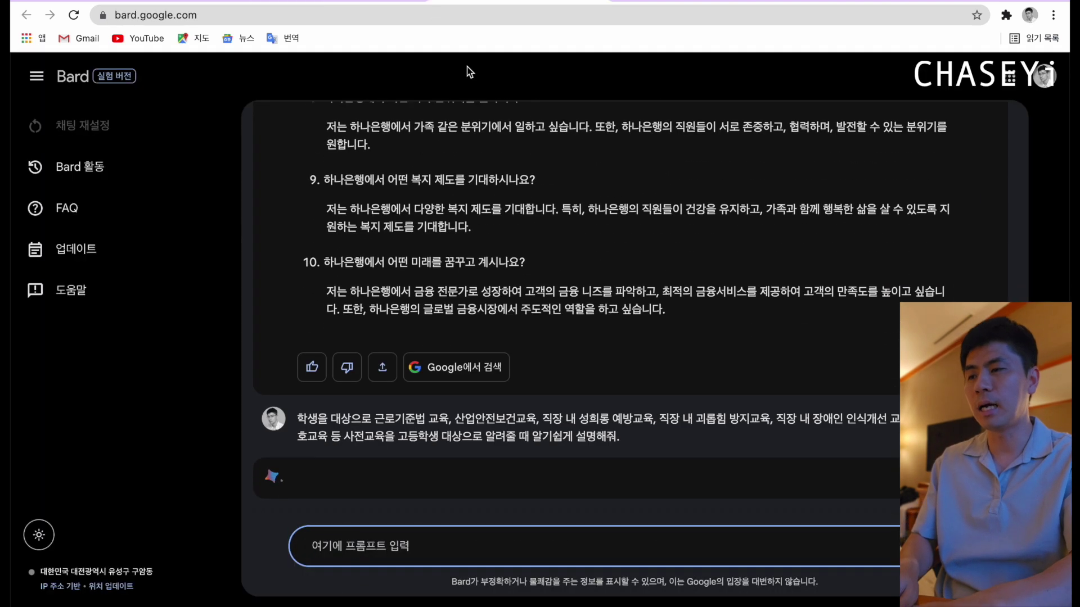
# - Try again to get ChatGPT's 사전교육 explanation by regenerating the response and resubmitting the prompt in a fresh chat, and reload the page
pyautogui.click(344, 1)
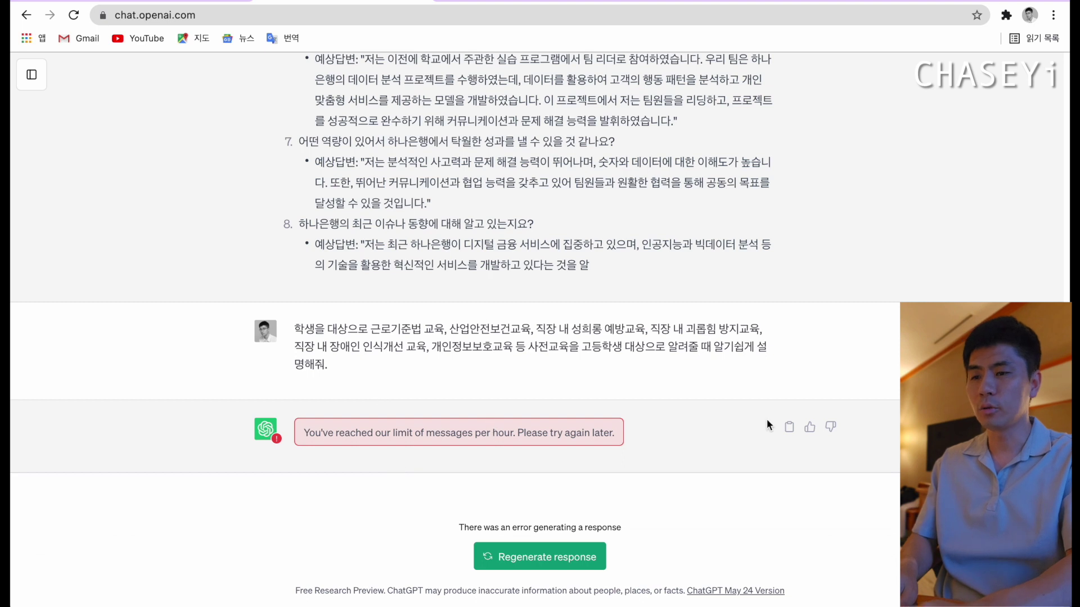
pyautogui.click(531, 551)
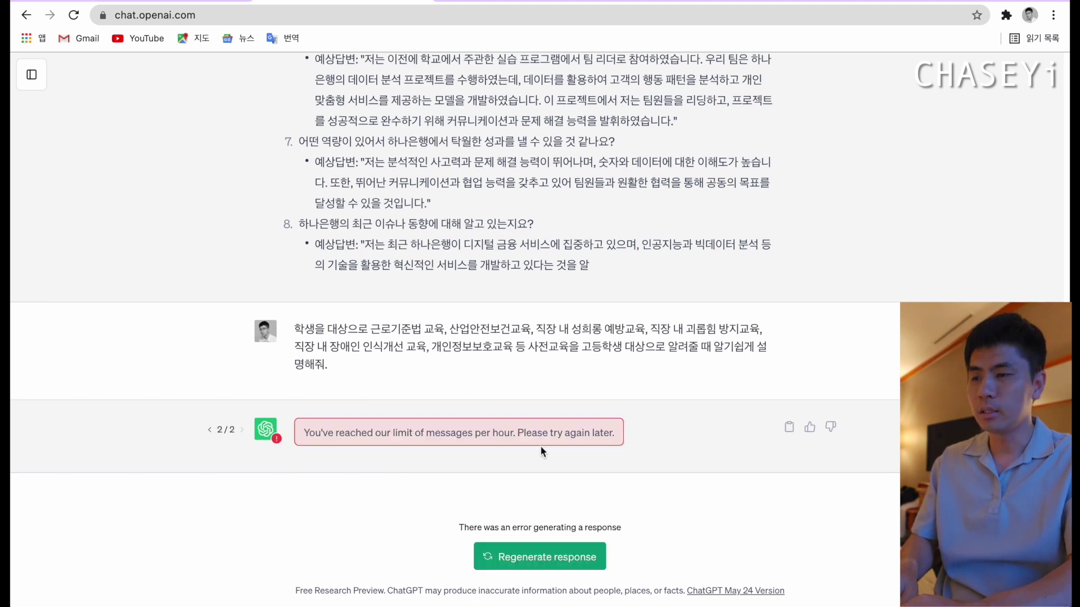
pyautogui.click(535, 555)
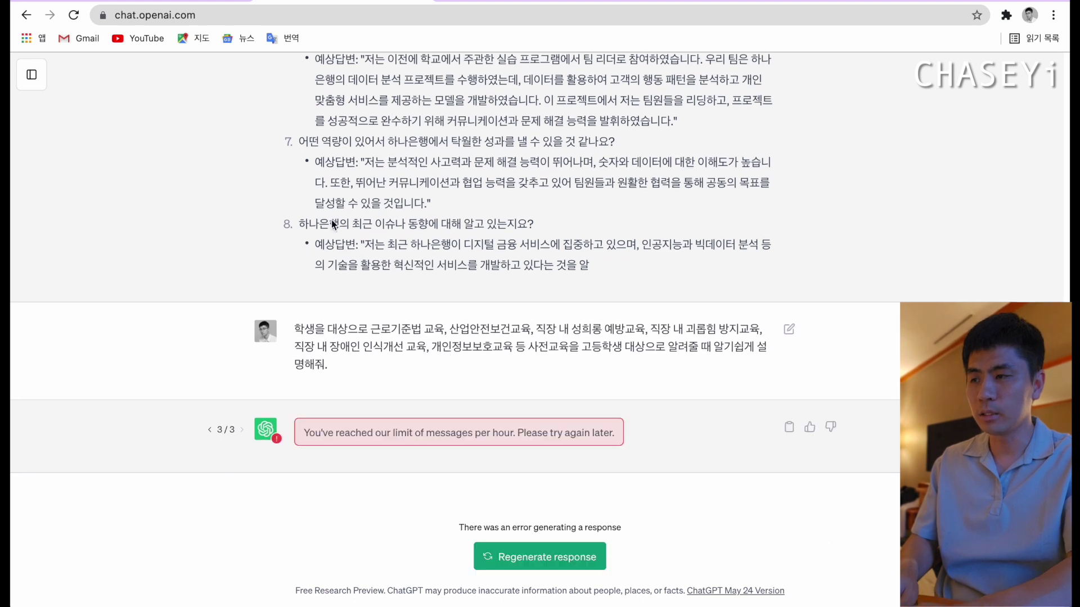
pyautogui.click(82, 22)
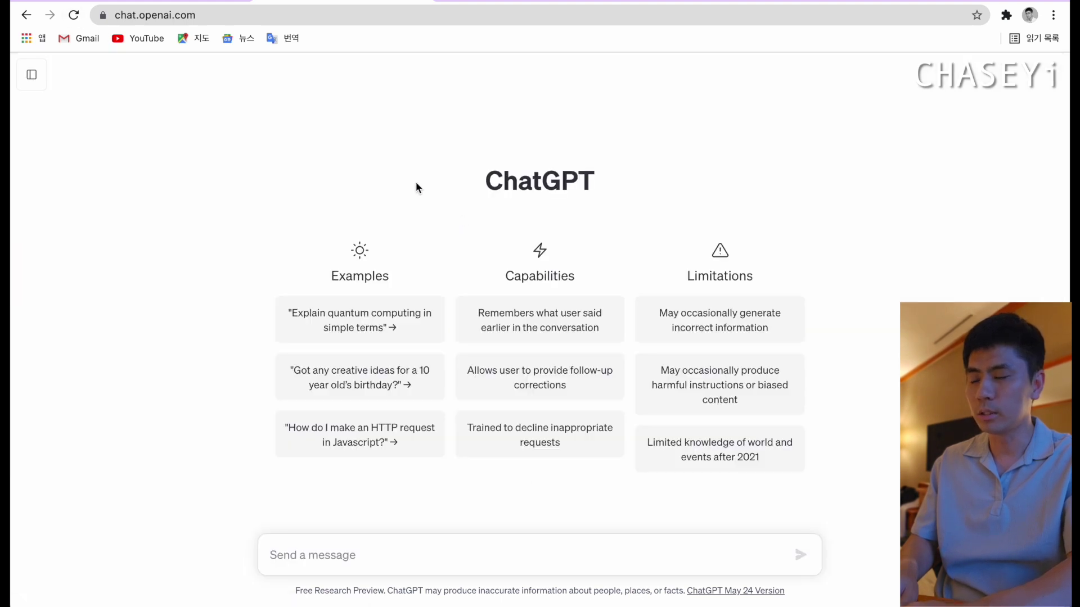
pyautogui.hotkey('ctrl', 'v')
pyautogui.press('Return')
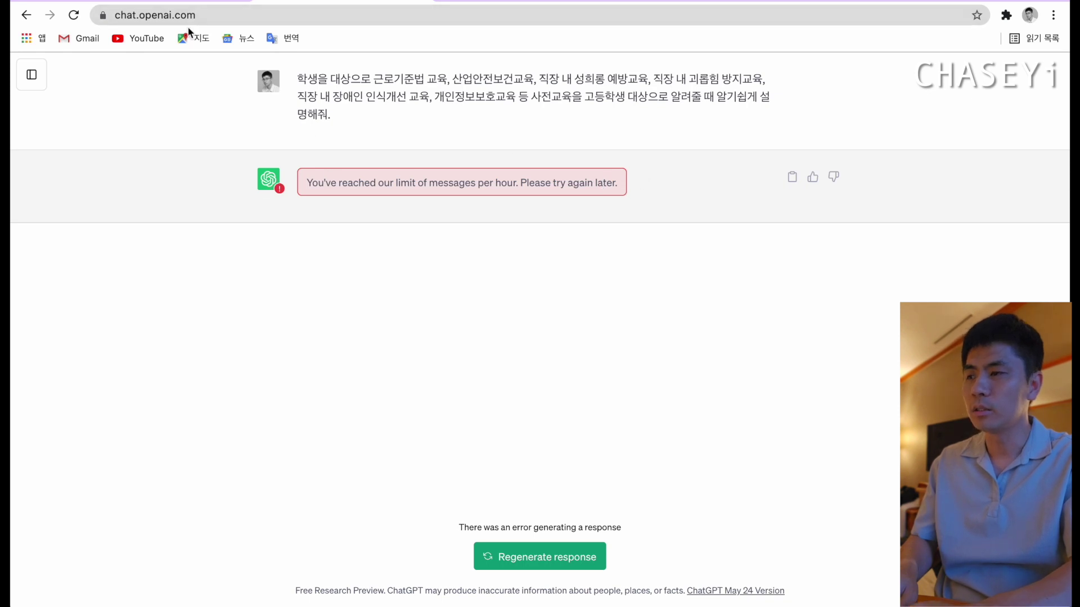
pyautogui.click(73, 19)
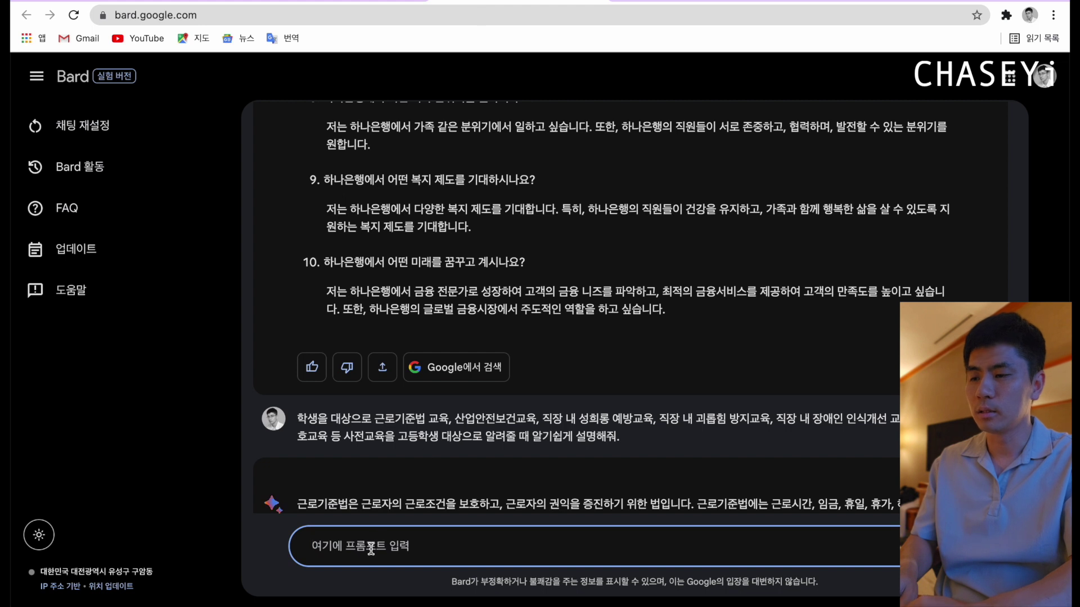
# - Switch to Bard and submit the same 사전교육 explanation prompt again
pyautogui.hotkey('ctrl', 'v')
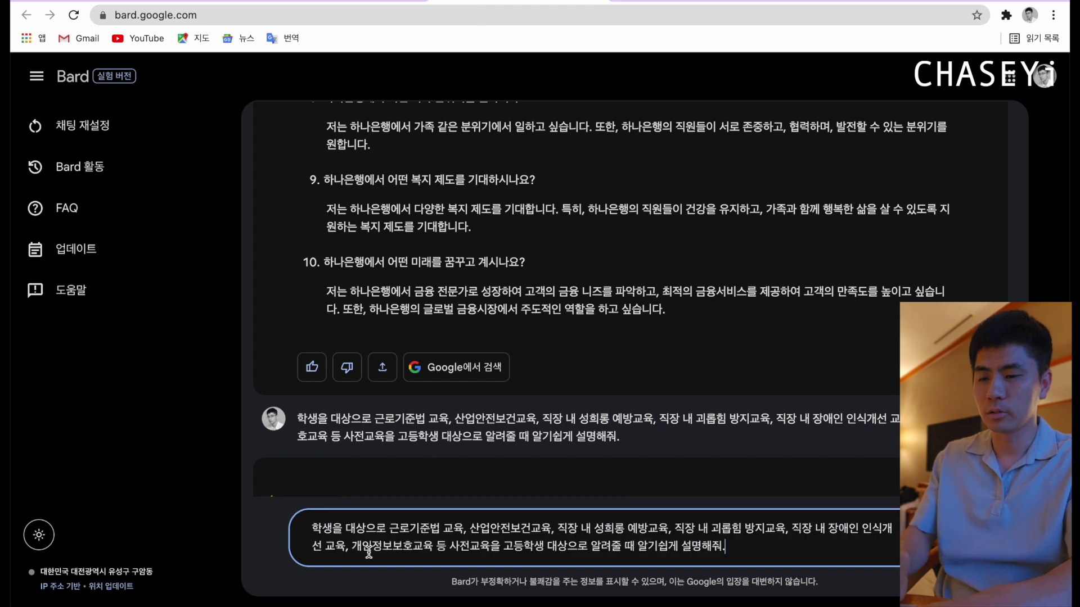
pyautogui.press('Return')
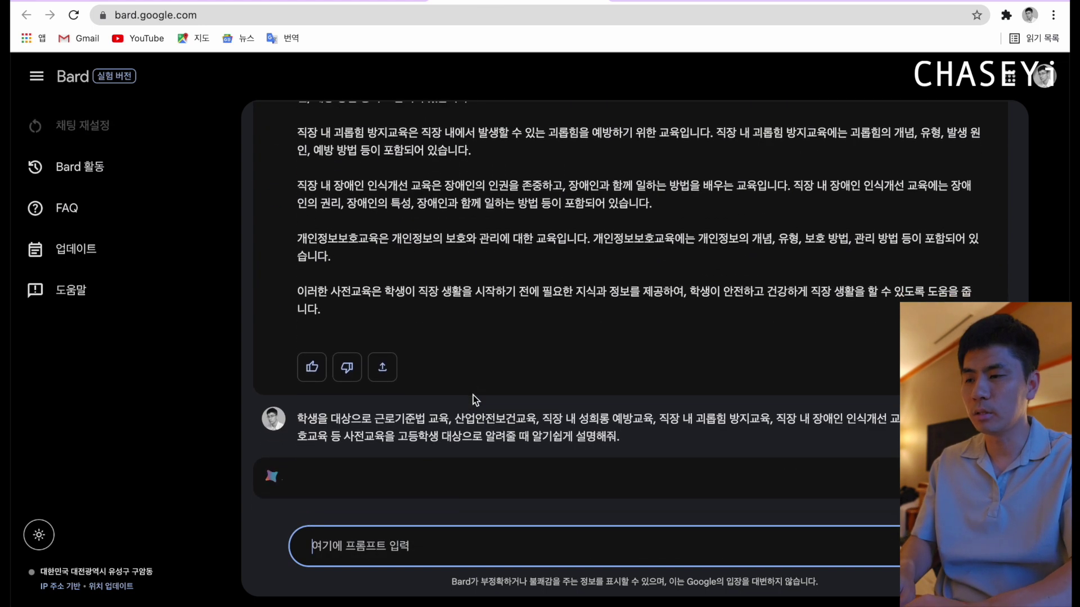
# - Review Bard's two explanations of the 사전교육 topics, including 근로기준법, 산업안전보건교육 and 직장 내 성희롱 예방교육
pyautogui.scroll(2, 473, 396)
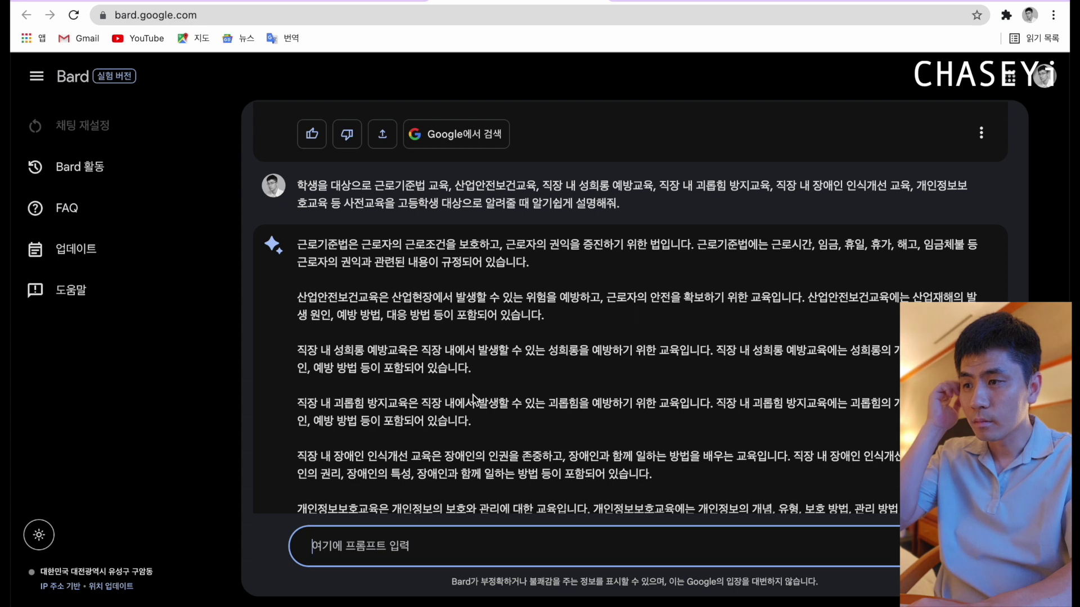
pyautogui.scroll(-4, 473, 396)
pyautogui.scroll(3, 474, 395)
pyautogui.scroll(-5, 473, 396)
pyautogui.scroll(4, 473, 395)
pyautogui.scroll(-2, 474, 396)
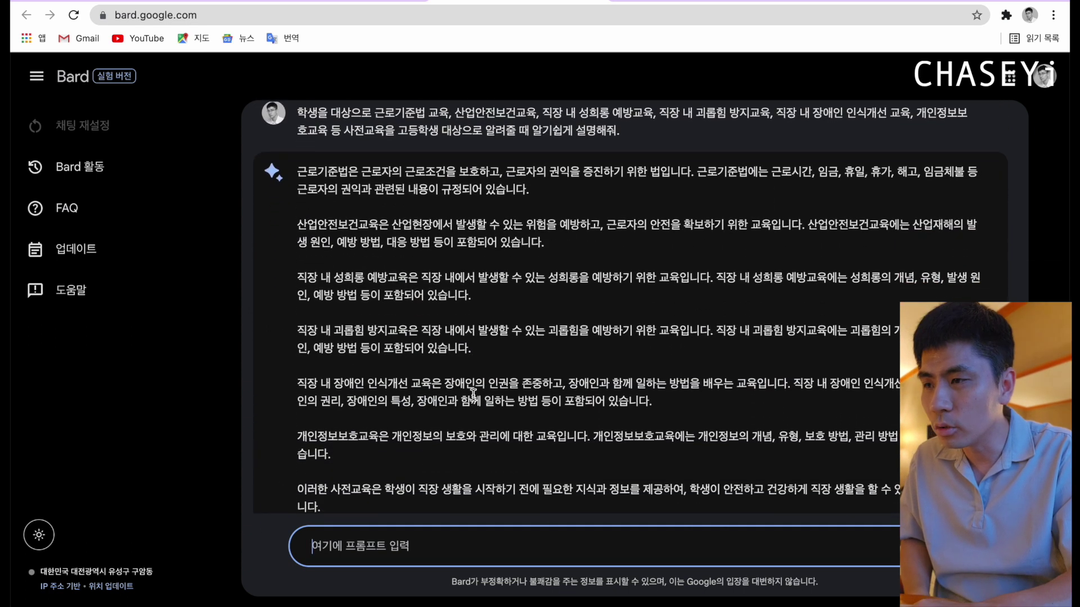
pyautogui.scroll(1, 473, 396)
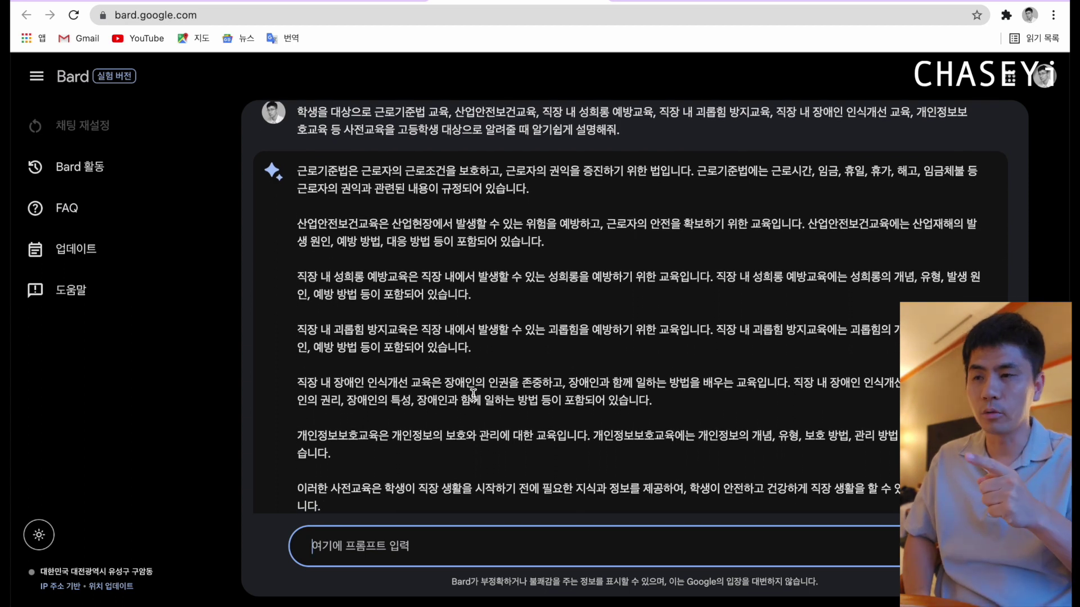
pyautogui.scroll(-10, 473, 395)
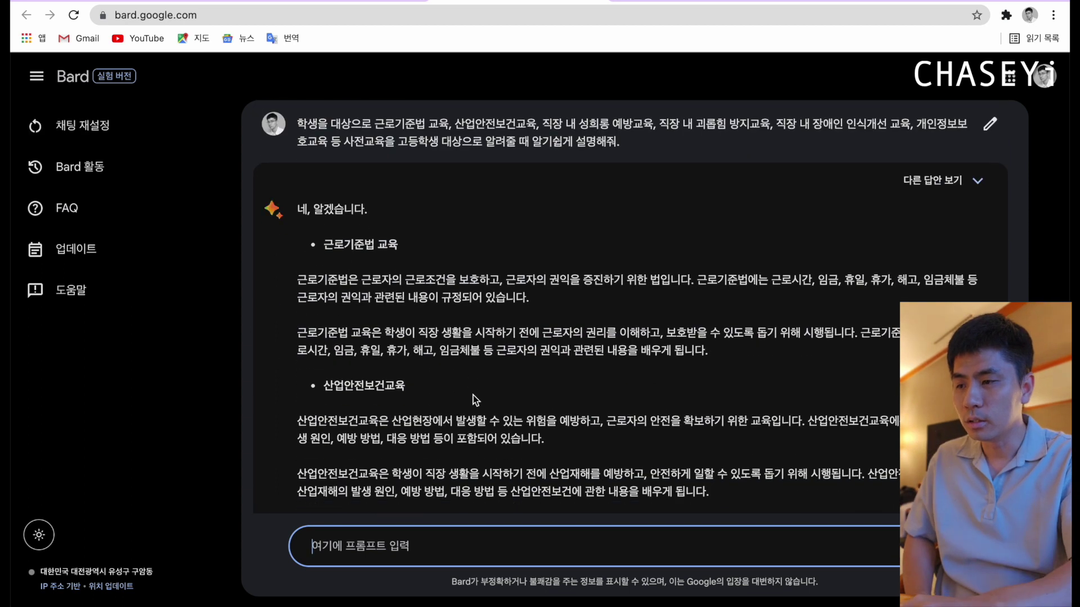
pyautogui.scroll(-5, 473, 394)
pyautogui.scroll(6, 473, 396)
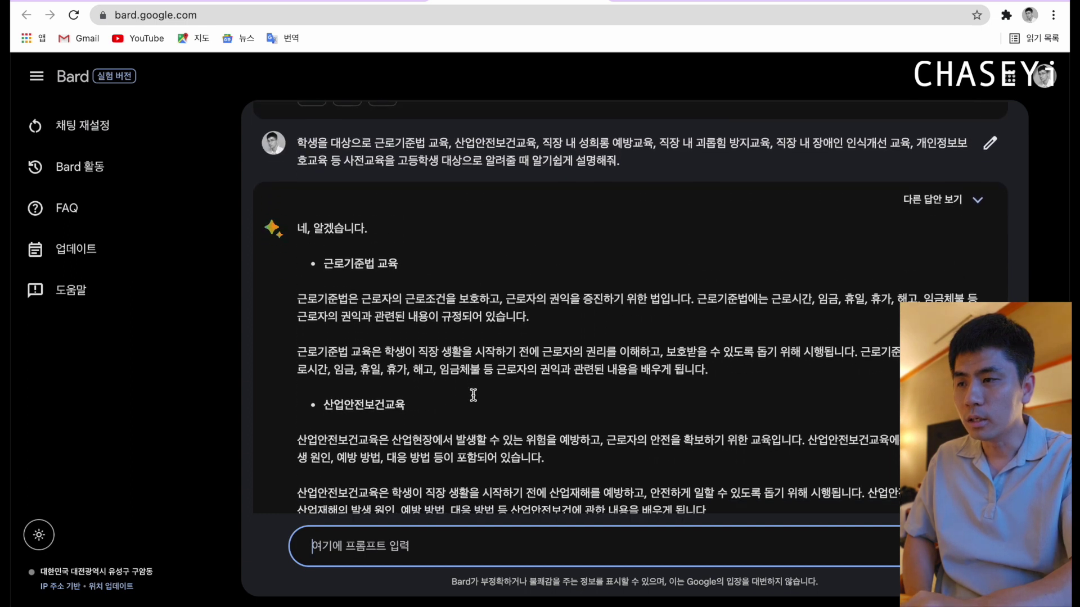
pyautogui.scroll(-3, 473, 396)
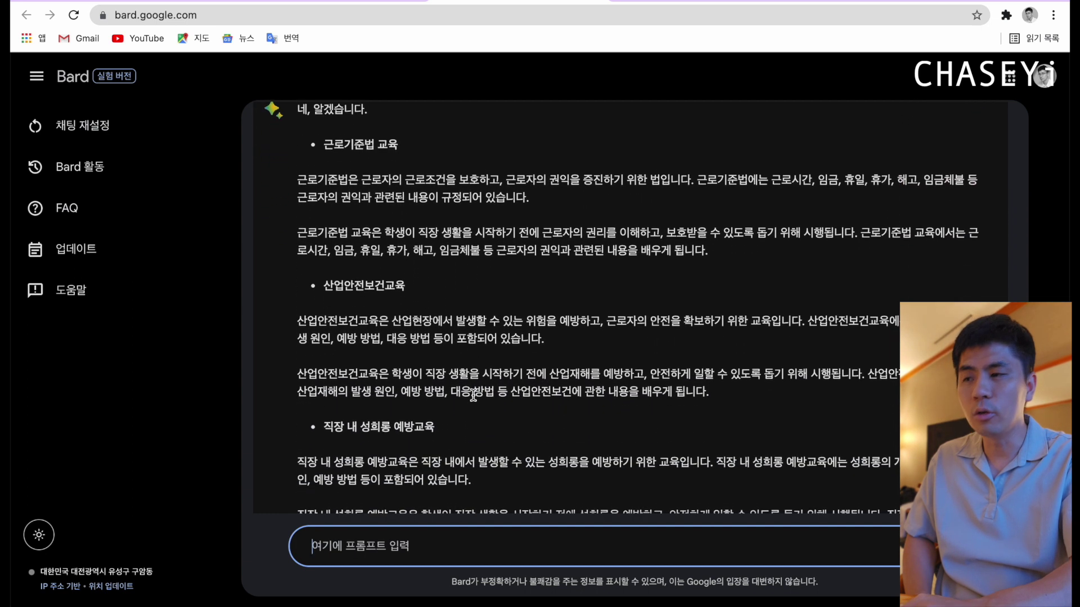
pyautogui.scroll(2, 473, 396)
pyautogui.scroll(-2, 473, 396)
pyautogui.scroll(-1, 474, 397)
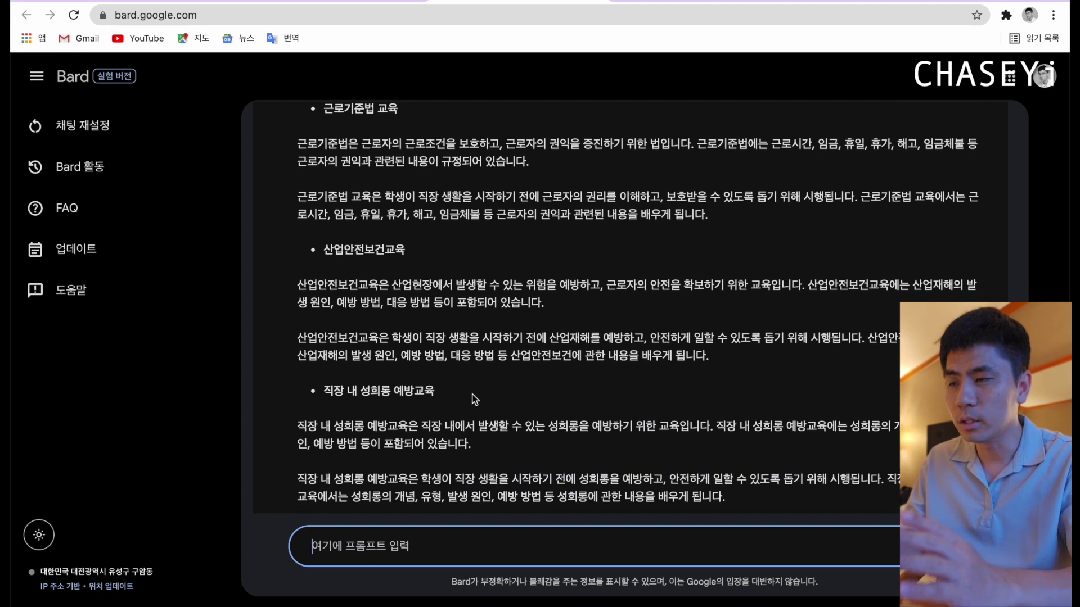
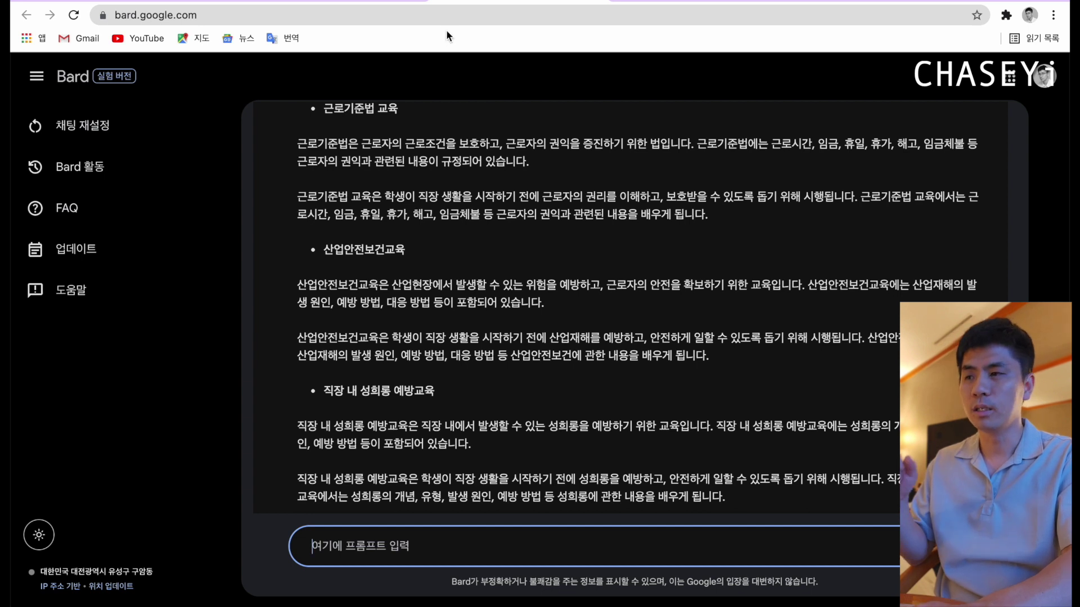
# - Return to Padlet, copy the prompt "직업교육훈련촉진법 알기쉽게 설명해줘" from the 사전교육 post, and close the post
pyautogui.click(343, 3)
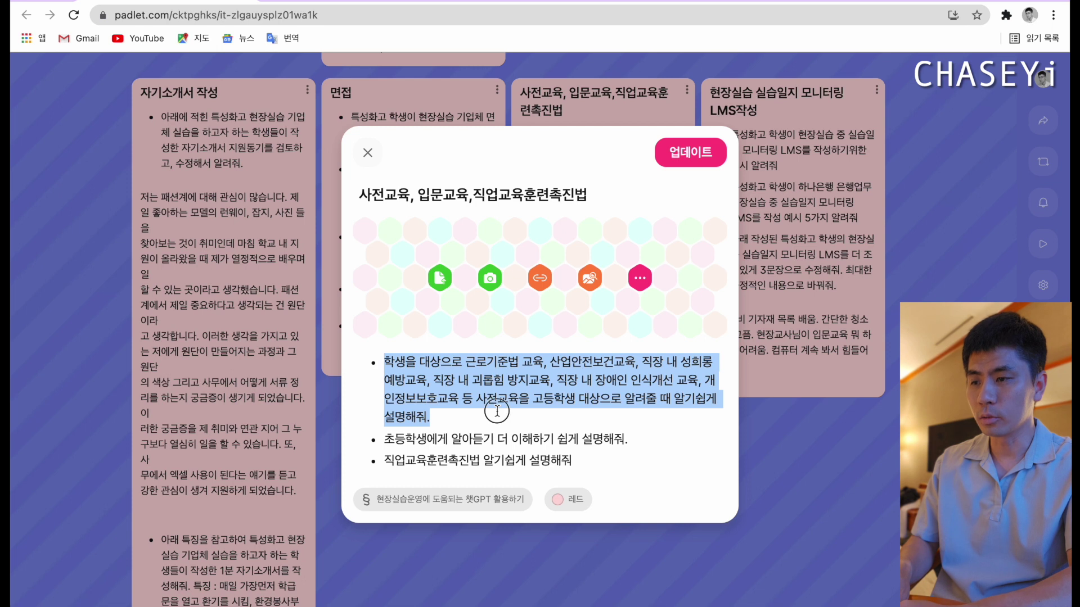
pyautogui.click(473, 416)
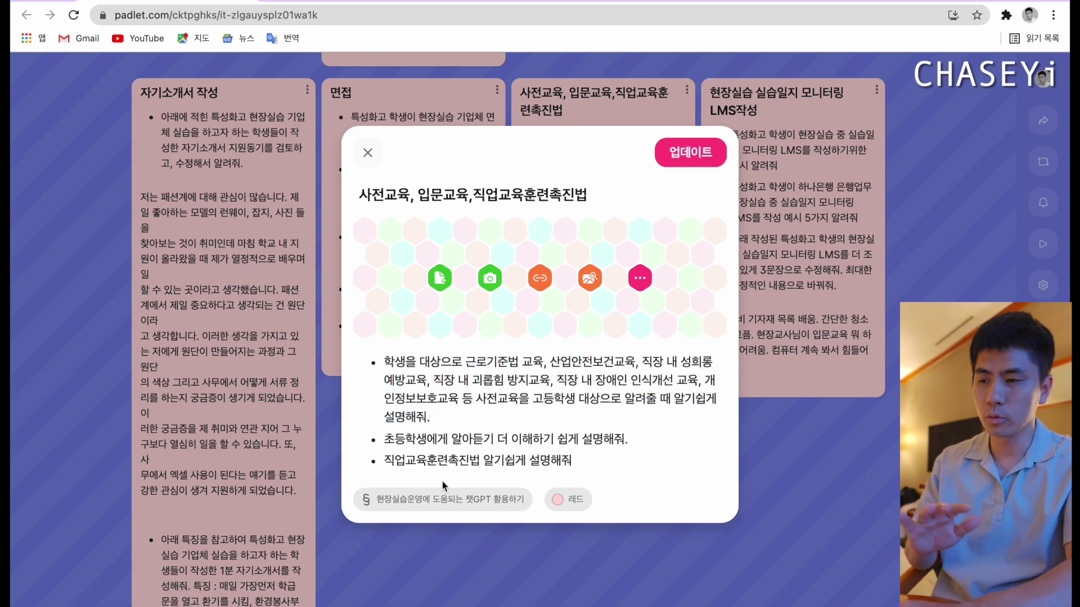
pyautogui.moveTo(569, 461); pyautogui.dragTo(383, 462)
pyautogui.press('super+c')
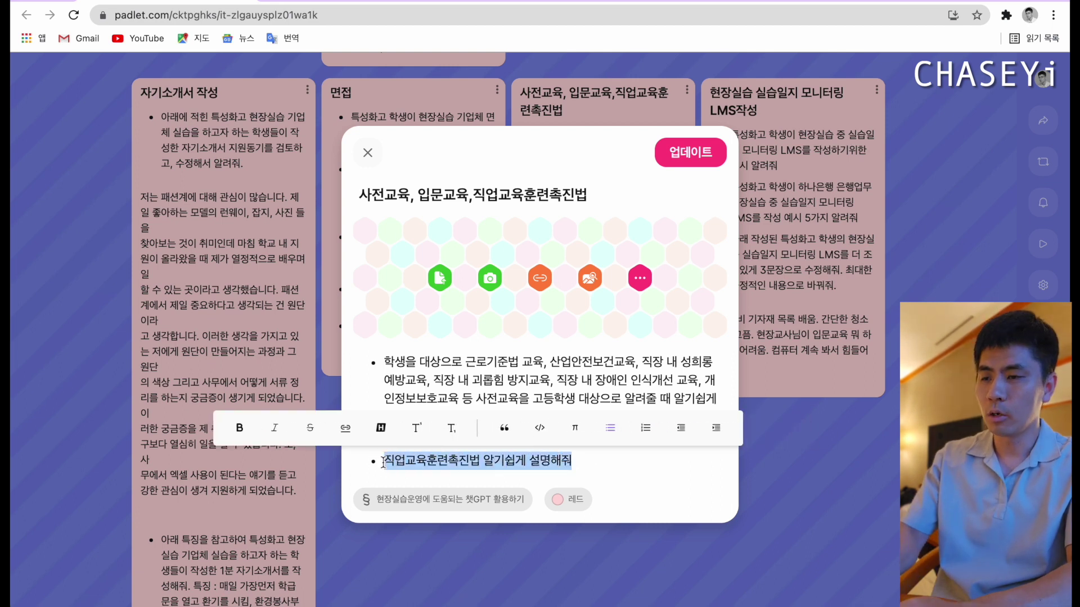
pyautogui.click(368, 153)
# - Submit the prompt "직업교육훈련촉진법 알기쉽게 설명해줘" in ChatGPT and Bard
pyautogui.click(332, 2)
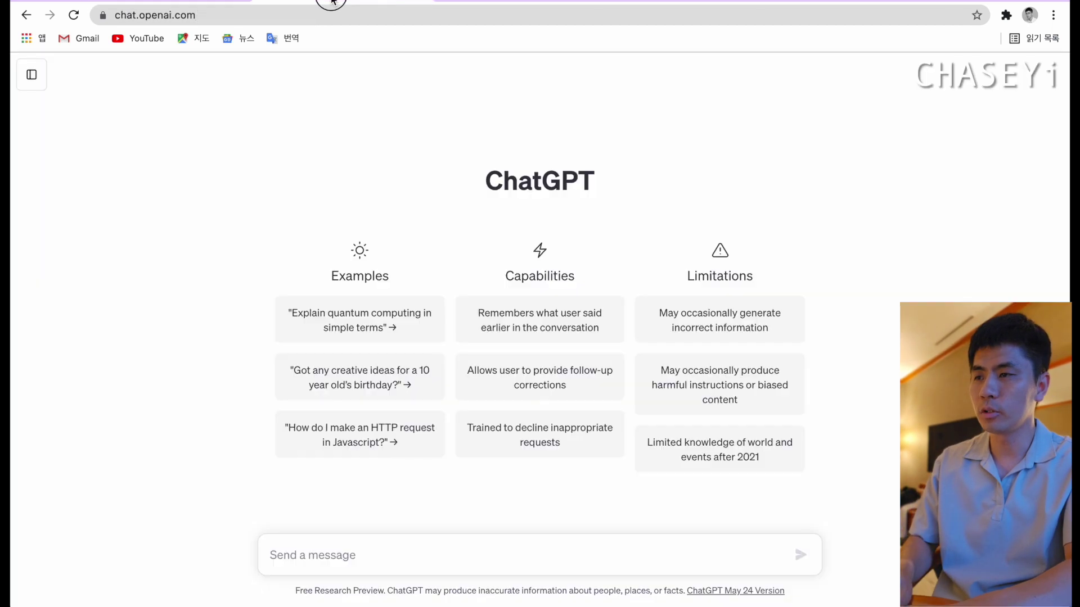
pyautogui.press('super+v')
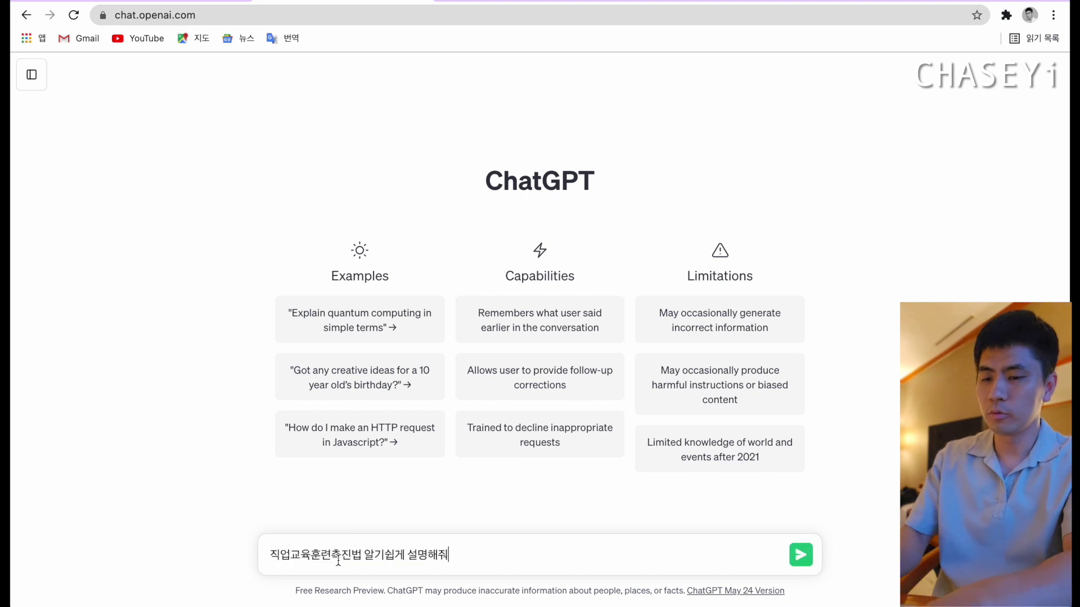
pyautogui.press('Return')
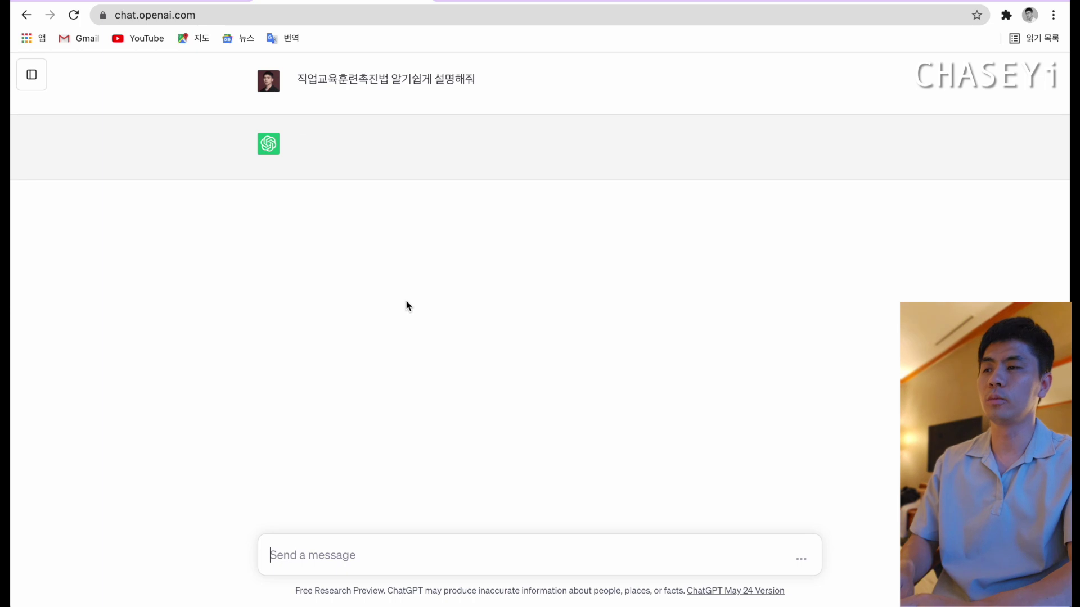
pyautogui.click(488, 2)
pyautogui.click(358, 540)
pyautogui.hotkey('ctrl', 'v')
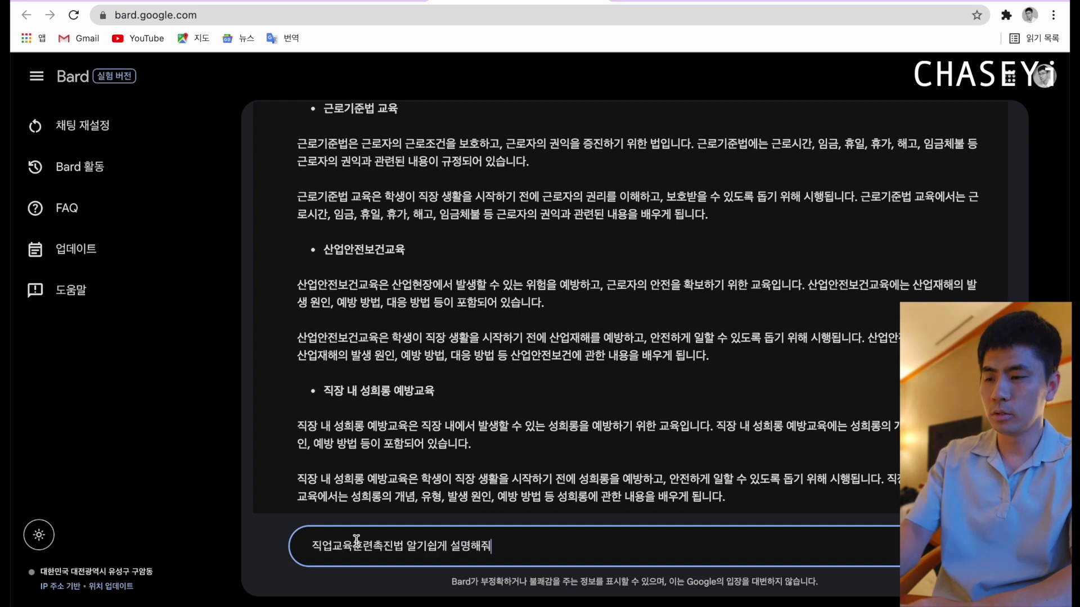
pyautogui.press('Return')
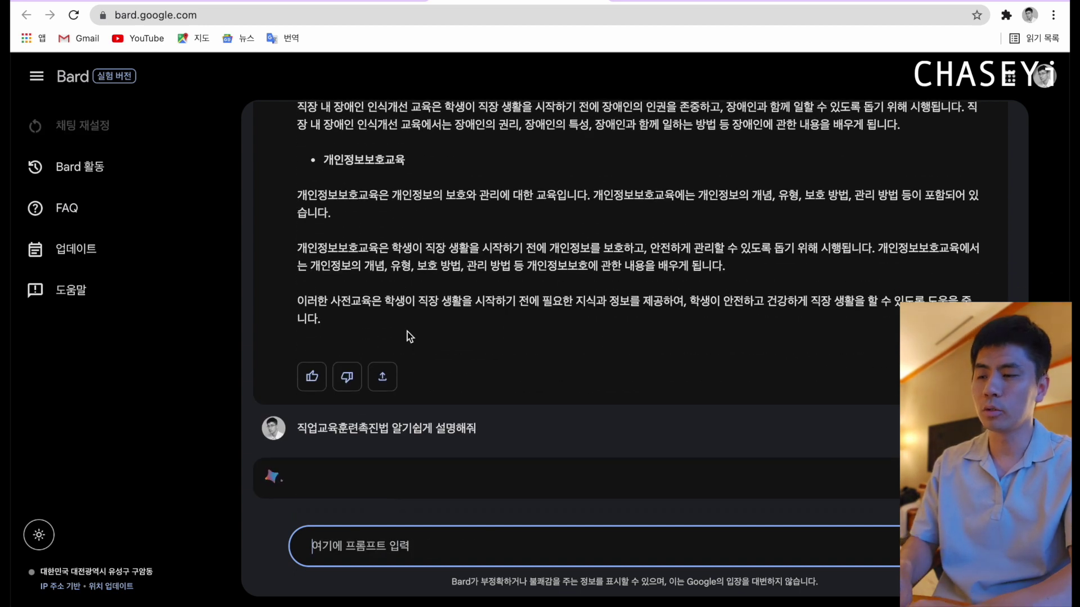
# - Check ChatGPT and Bard for their explanations of 직업교육훈련촉진법, and reload the ChatGPT page
pyautogui.click(386, 2)
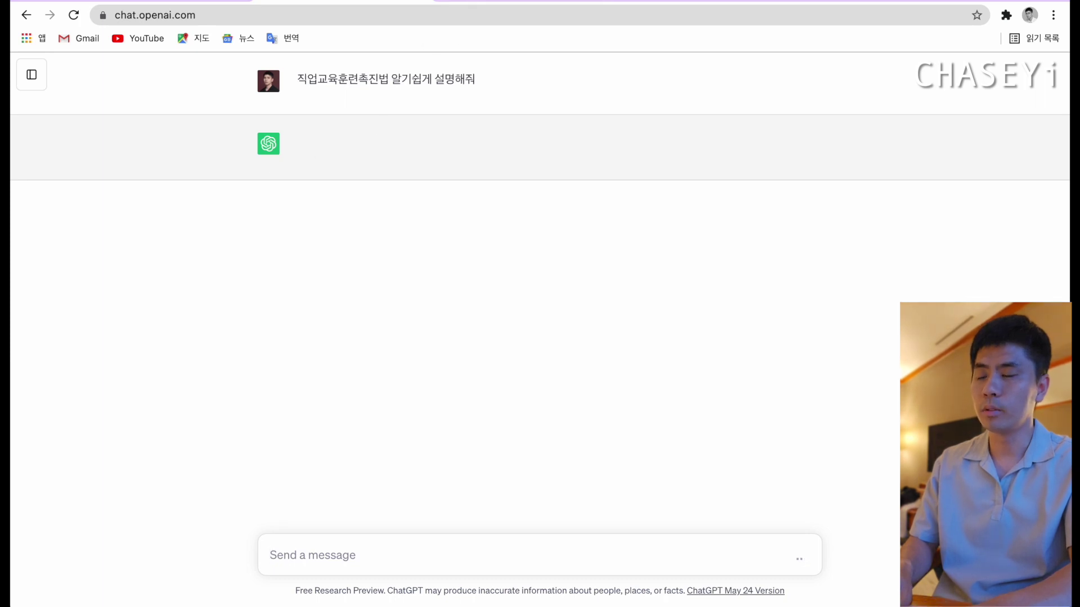
pyautogui.click(523, 2)
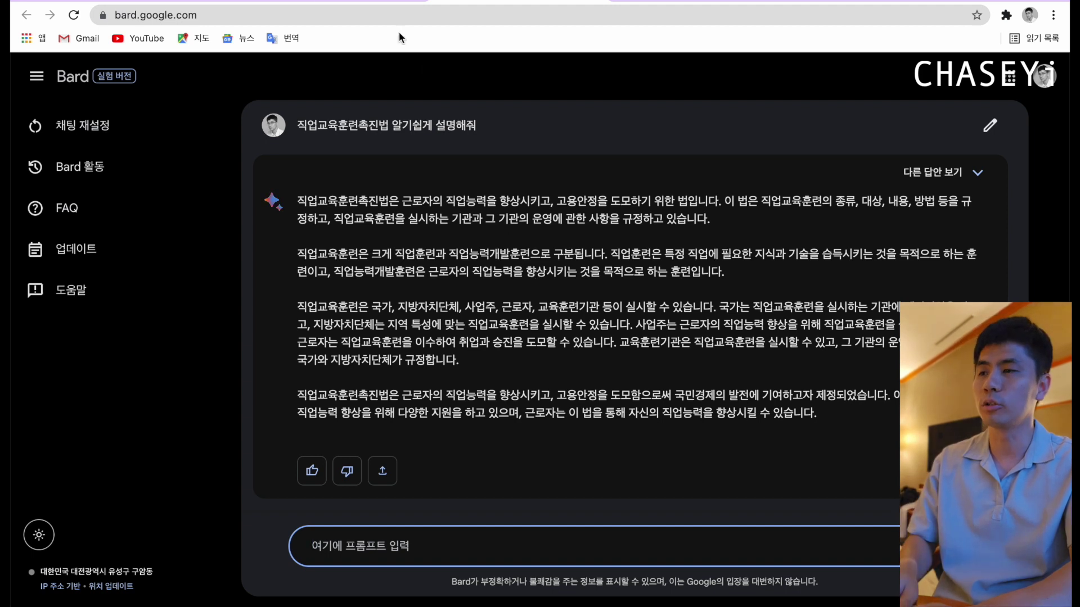
pyautogui.click(343, 1)
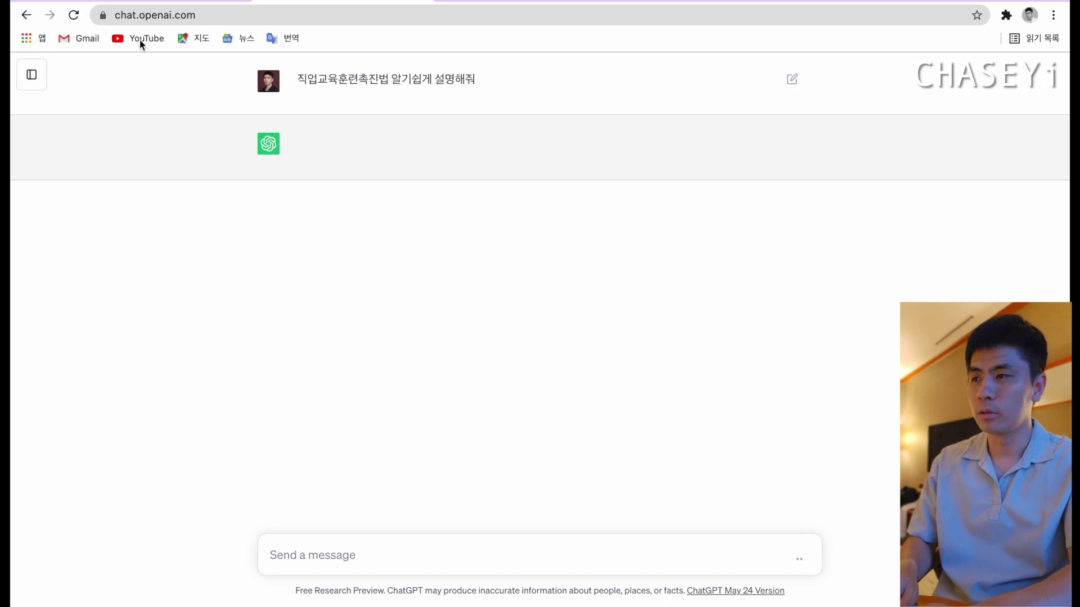
pyautogui.click(74, 15)
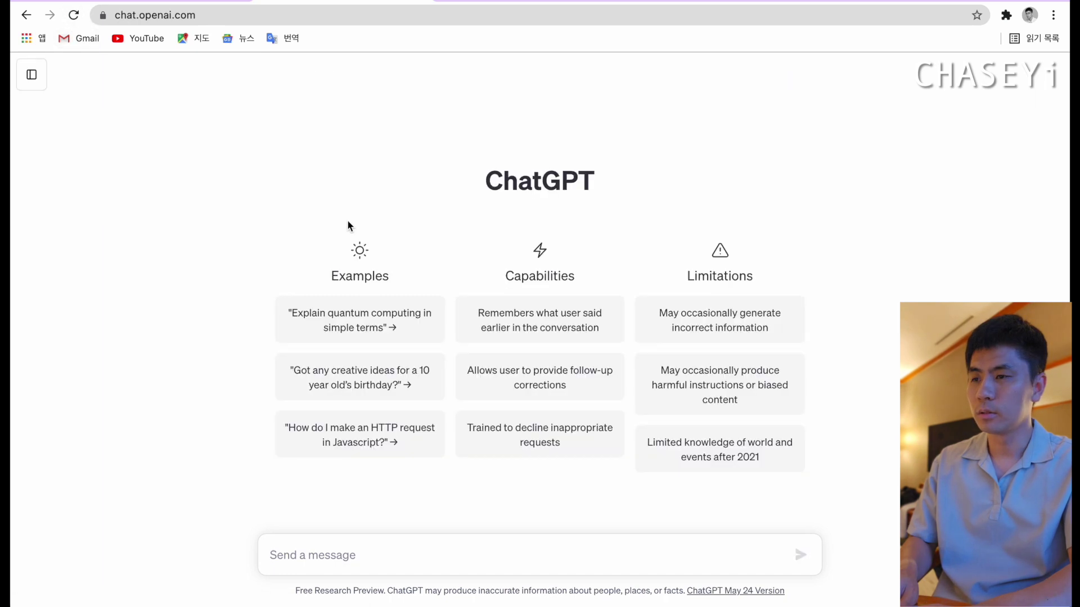
# - Submit the prompt "직업교육훈련촉진법 알기쉽게 설명해줘" in the new ChatGPT chat
pyautogui.press('super+v')
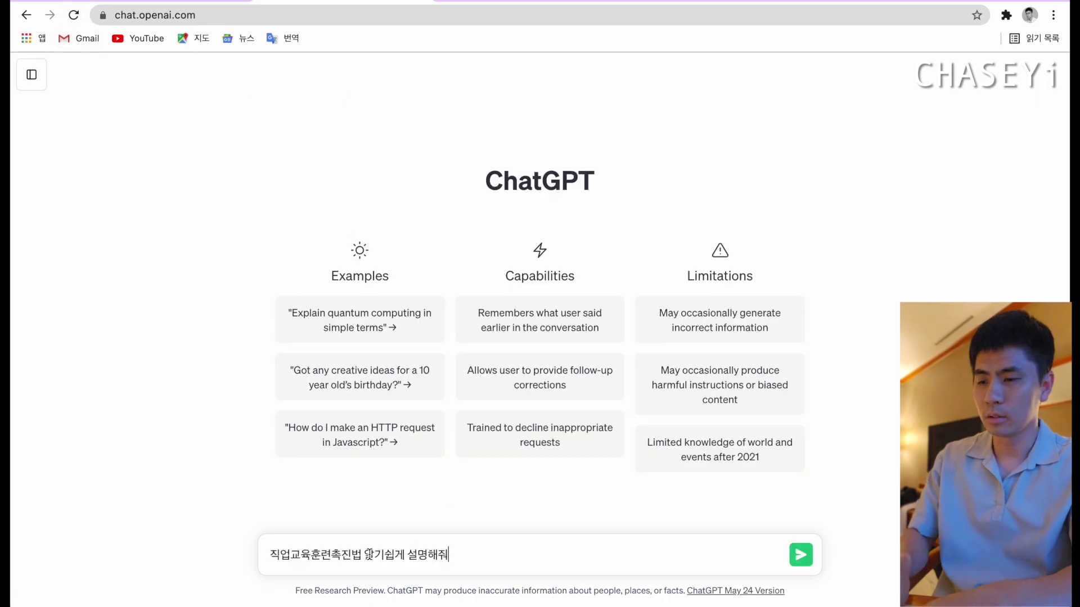
pyautogui.press('Return')
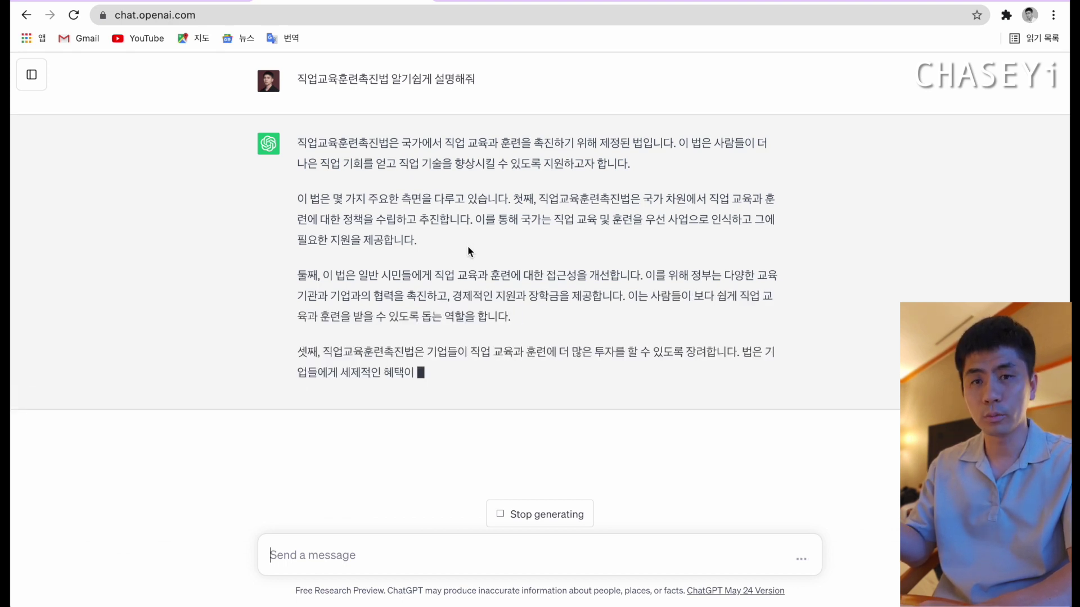
# - Switch to Padlet and copy "특성화고 학생이 현장실습 중 실습일지 모니터링 LMS를 작성하기위한 예시 알려줘" from the 현장실습 실습일지 모니터링 LMS작성 post
pyautogui.hotkey('ctrl', 'Tab')
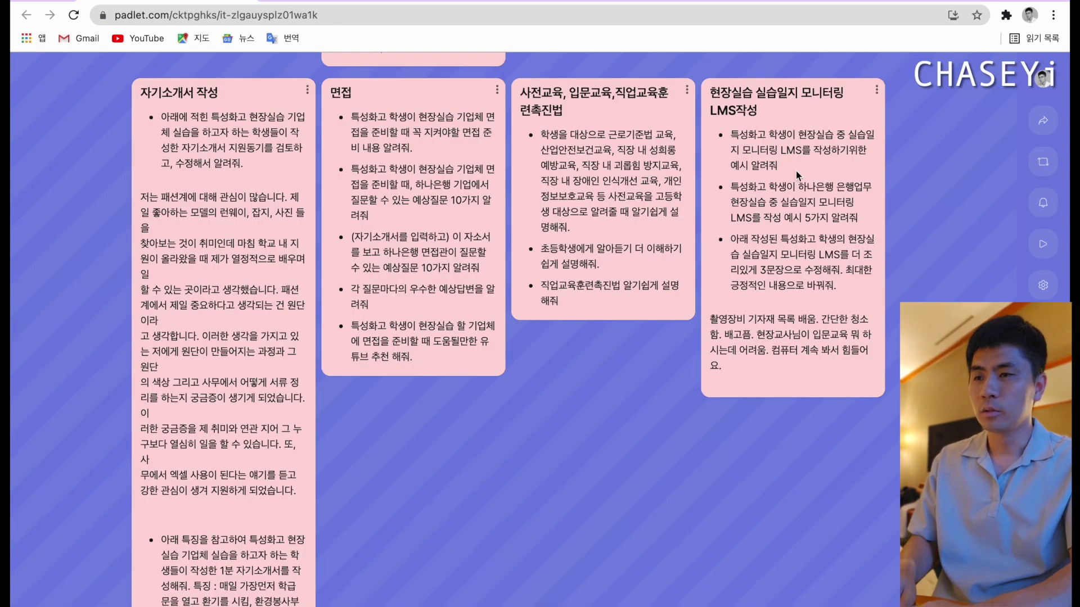
pyautogui.scroll(-1, 796, 174)
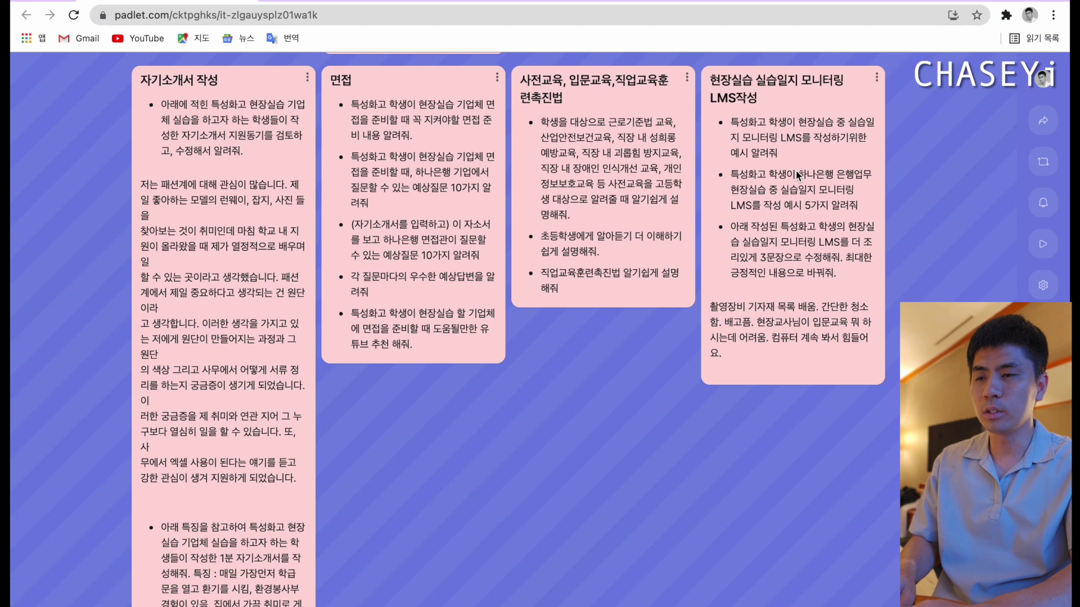
pyautogui.doubleClick(785, 177)
pyautogui.moveTo(441, 345); pyautogui.dragTo(374, 322)
pyautogui.hotkey('ctrl', 'c')
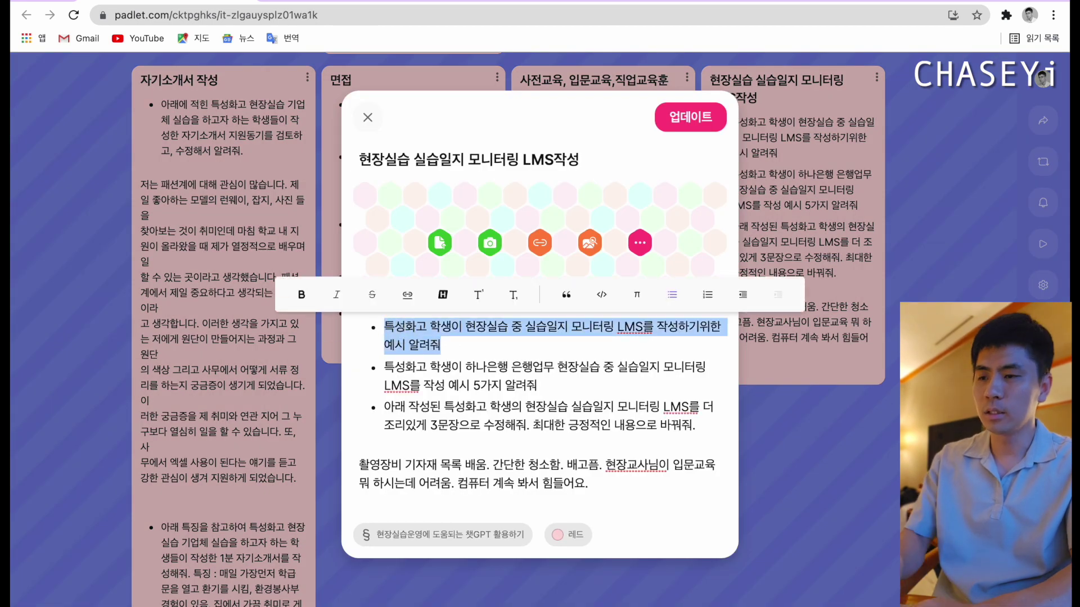
# - Stop ChatGPT's running answer and submit the copied LMS example prompt in both ChatGPT and Bard
pyautogui.hotkey('ctrl', 'Tab')
pyautogui.click(531, 513)
pyautogui.click(450, 551)
pyautogui.hotkey('ctrl', 'v')
pyautogui.press('Return')
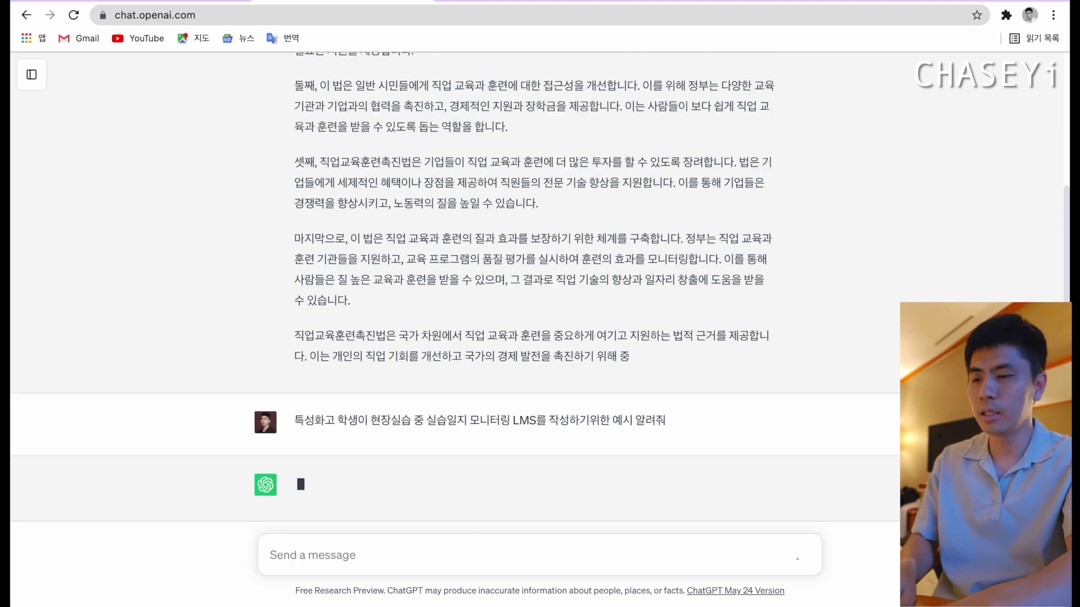
pyautogui.hotkey('ctrl', 'Tab')
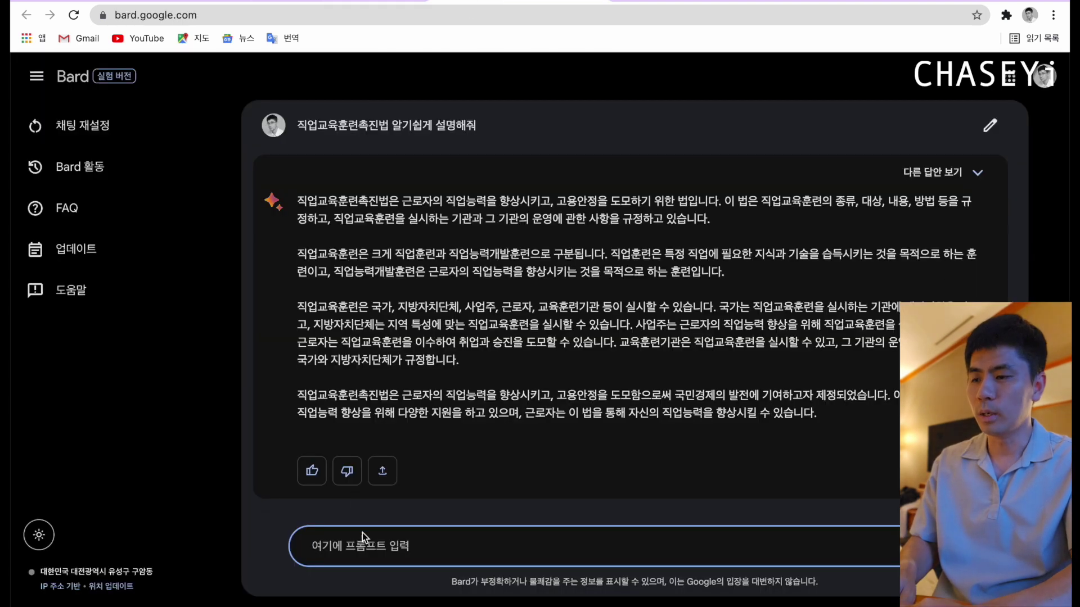
pyautogui.hotkey('ctrl', 'v')
pyautogui.press('Return')
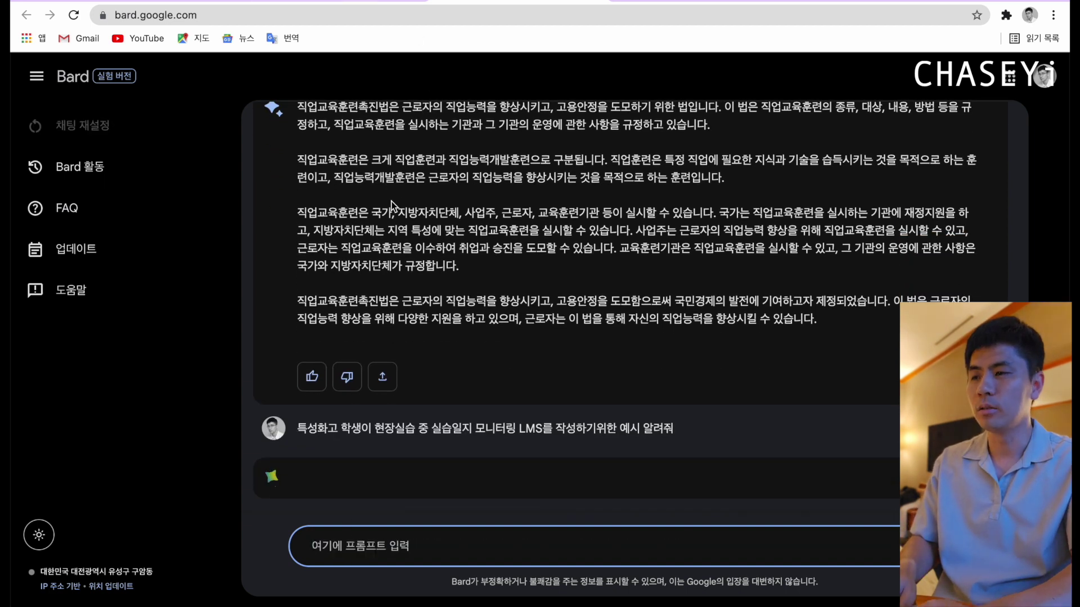
# - Compare the ChatGPT and Bard answers to the LMS training-journal prompt, and stop ChatGPT's response
pyautogui.hotkey('ctrl', 'shift', 'Tab')
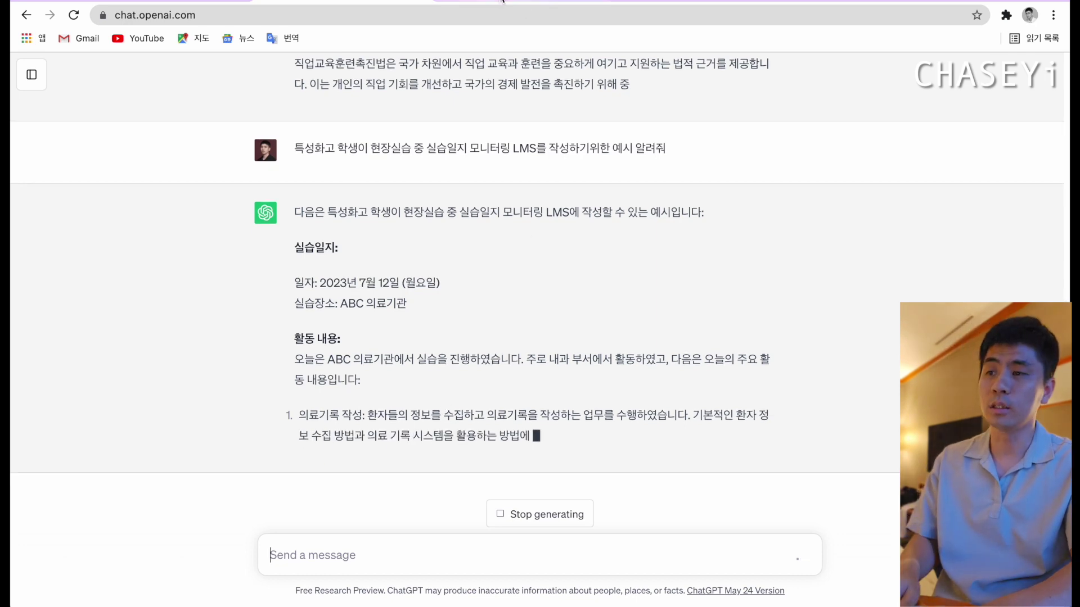
pyautogui.hotkey('ctrl', 'Tab')
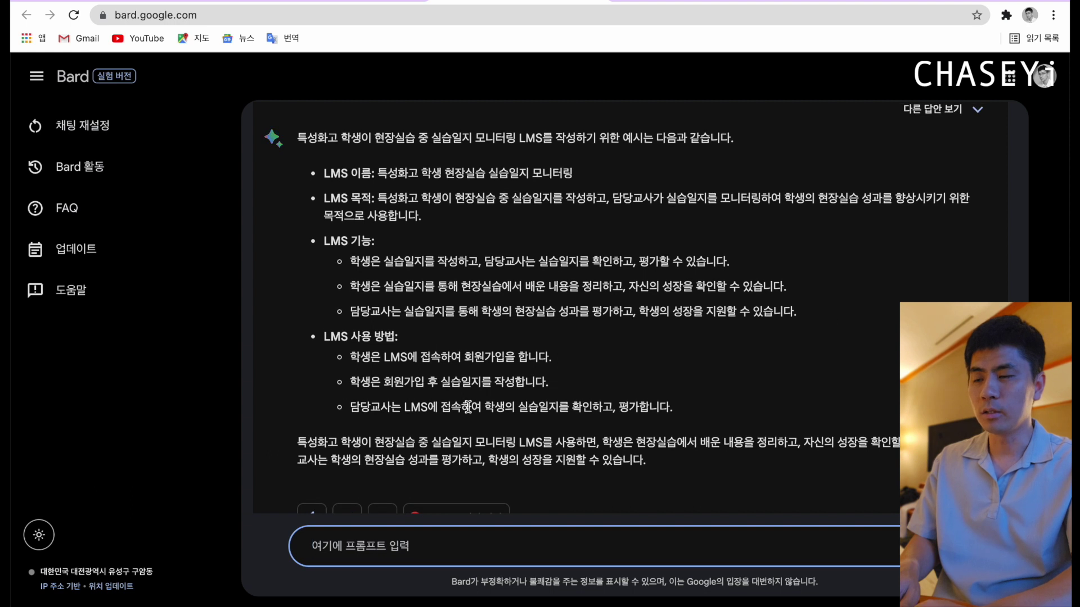
pyautogui.click(313, 2)
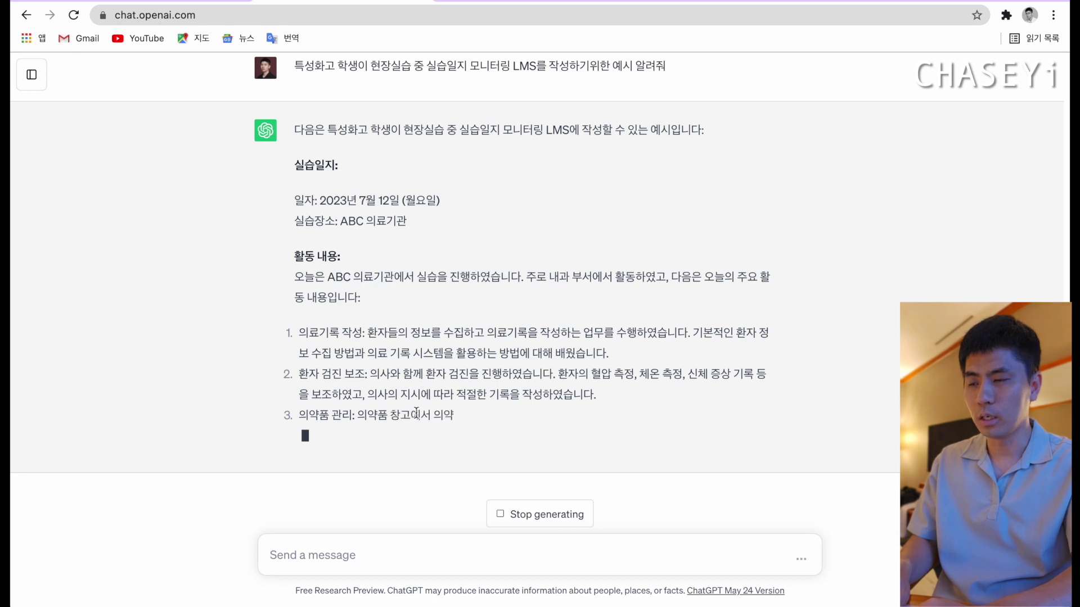
pyautogui.click(548, 513)
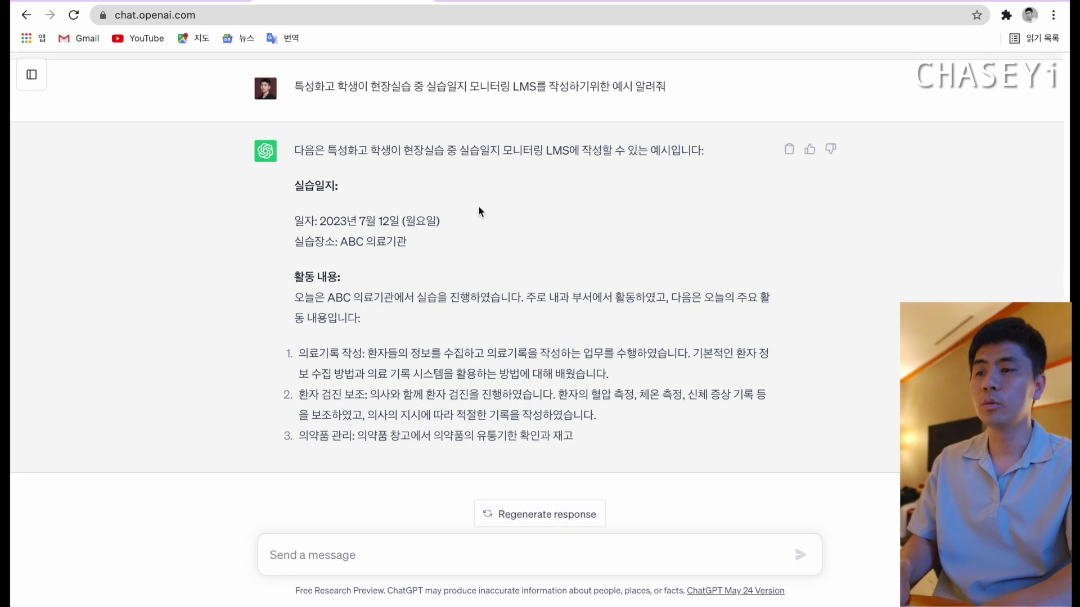
# - Return to the open Padlet post and copy "특성화고 학생이 하나은행 은행업무 현장실습 중 실습일지 모니터링 LMS를 작성 예시 5가지 알려줘"
pyautogui.click(186, 1)
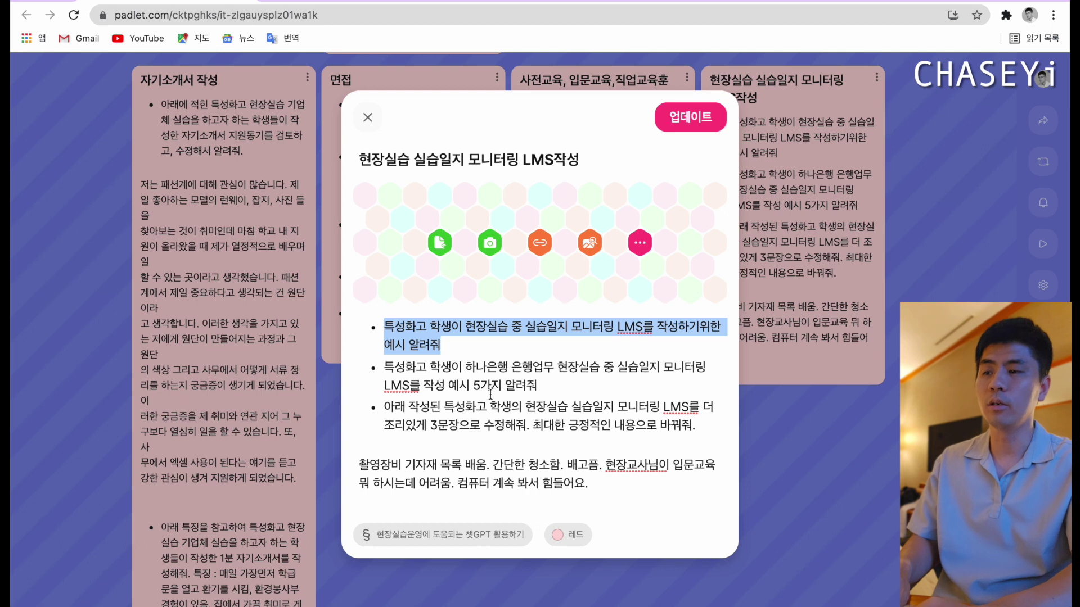
pyautogui.moveTo(548, 386); pyautogui.dragTo(386, 373)
pyautogui.hotkey('ctrl', 'c')
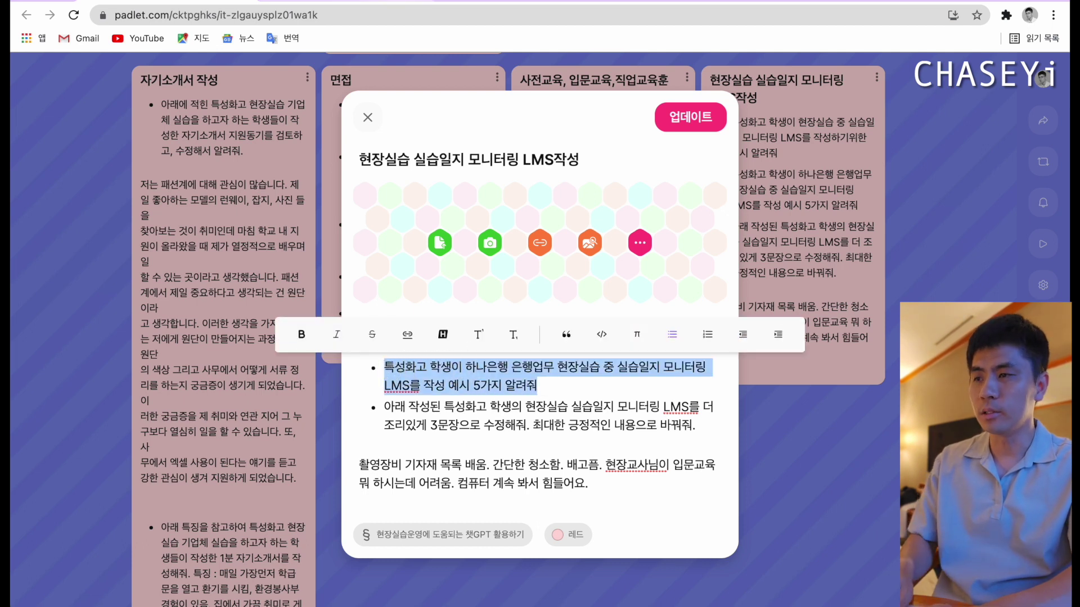
# - Submit the copied prompt for five 하나은행 training-journal LMS examples in ChatGPT and Bard
pyautogui.hotkey('ctrl', 'shift', 'Tab')
pyautogui.click(338, 546)
pyautogui.hotkey('ctrl', 'v')
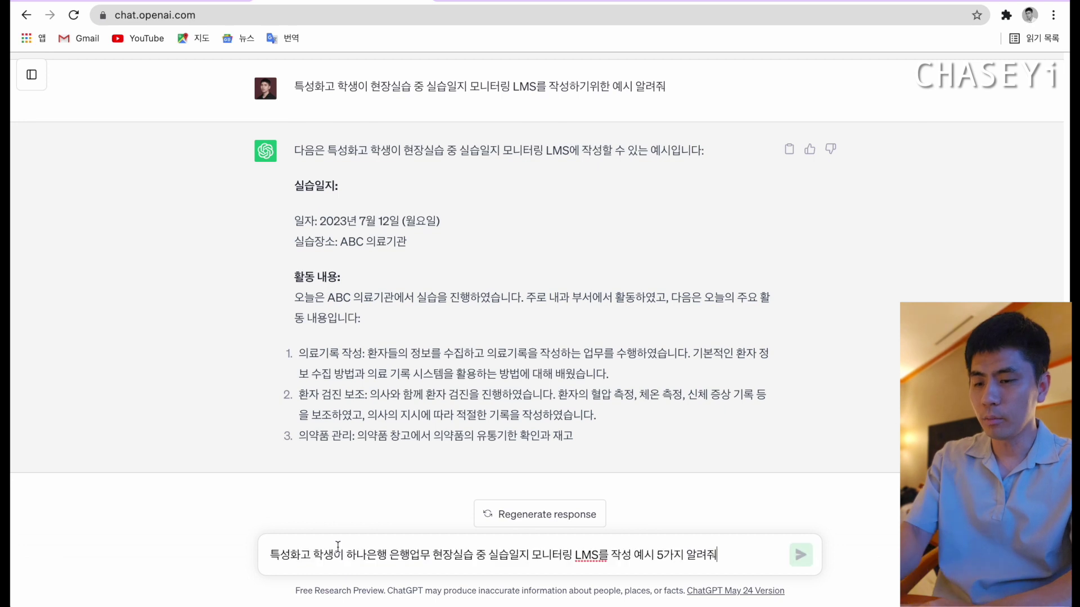
pyautogui.press('Return')
pyautogui.click(467, 2)
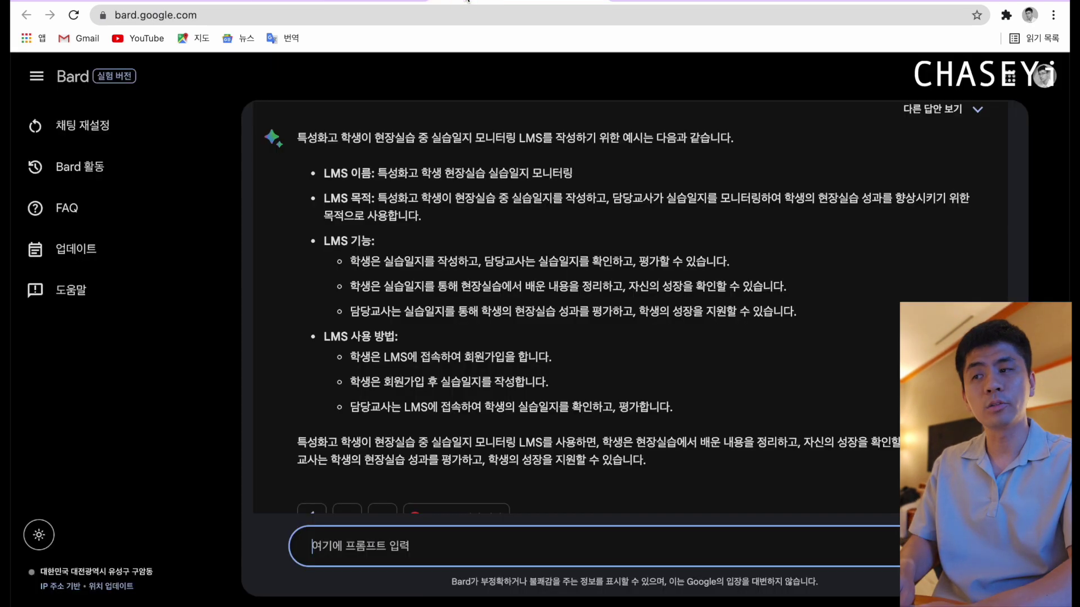
pyautogui.hotkey('ctrl', 'v')
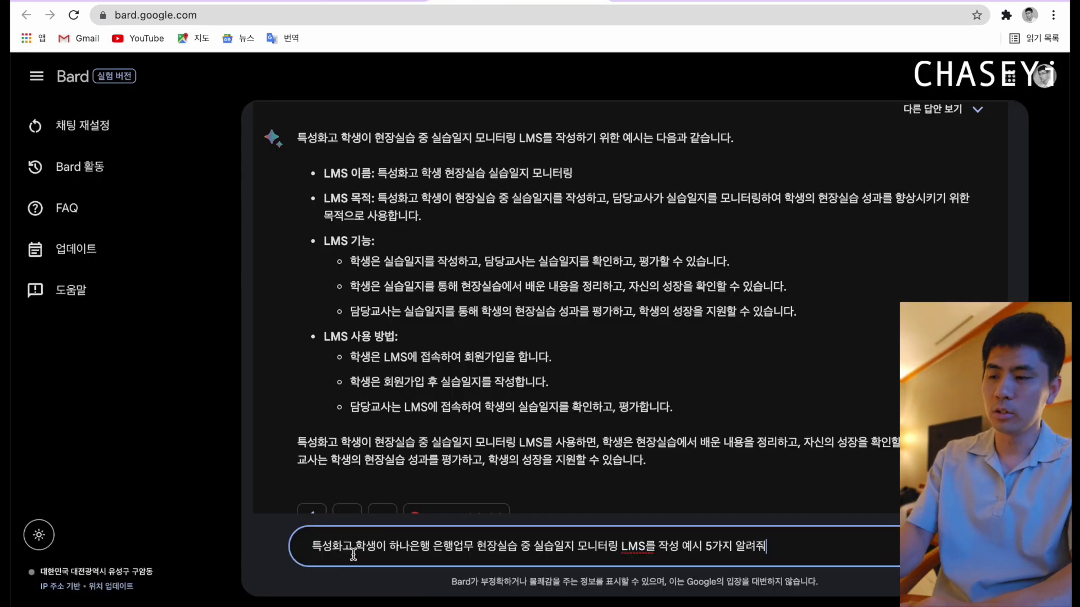
pyautogui.press('Return')
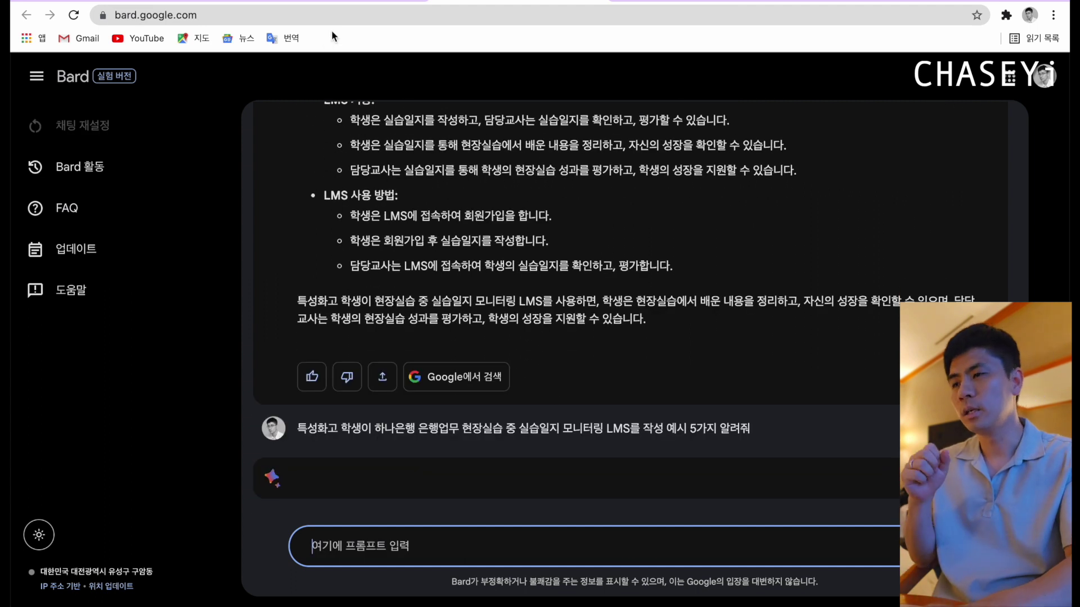
# - Review Bard's and ChatGPT's 하나은행 journal examples, including the writing guidelines and the 느낀점 및 배운 점 section
pyautogui.click(393, 2)
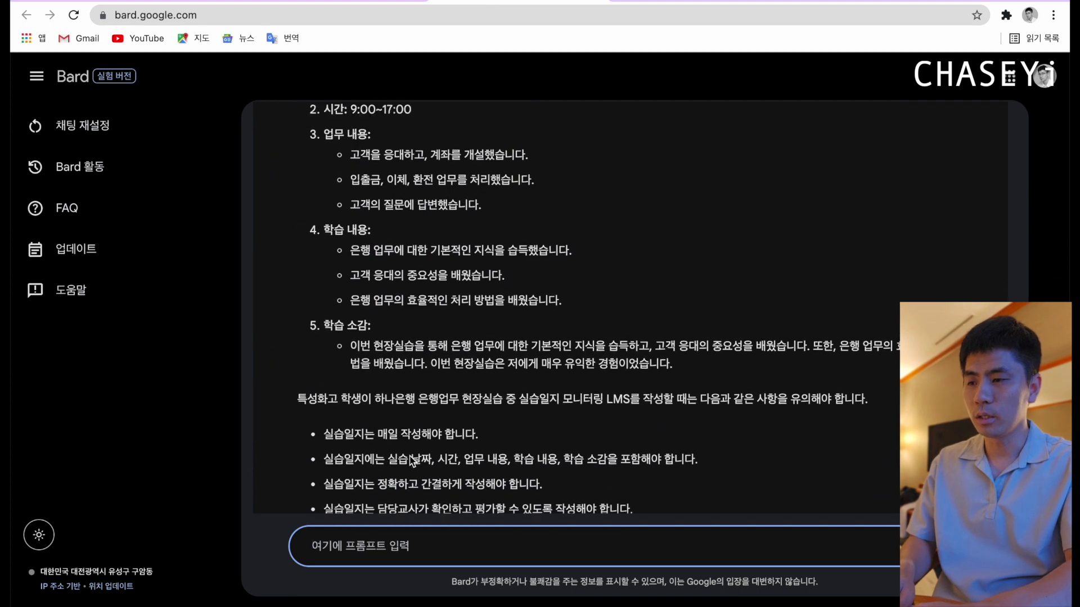
pyautogui.scroll(2, 406, 398)
pyautogui.moveTo(363, 401); pyautogui.dragTo(816, 400)
pyautogui.click(842, 401)
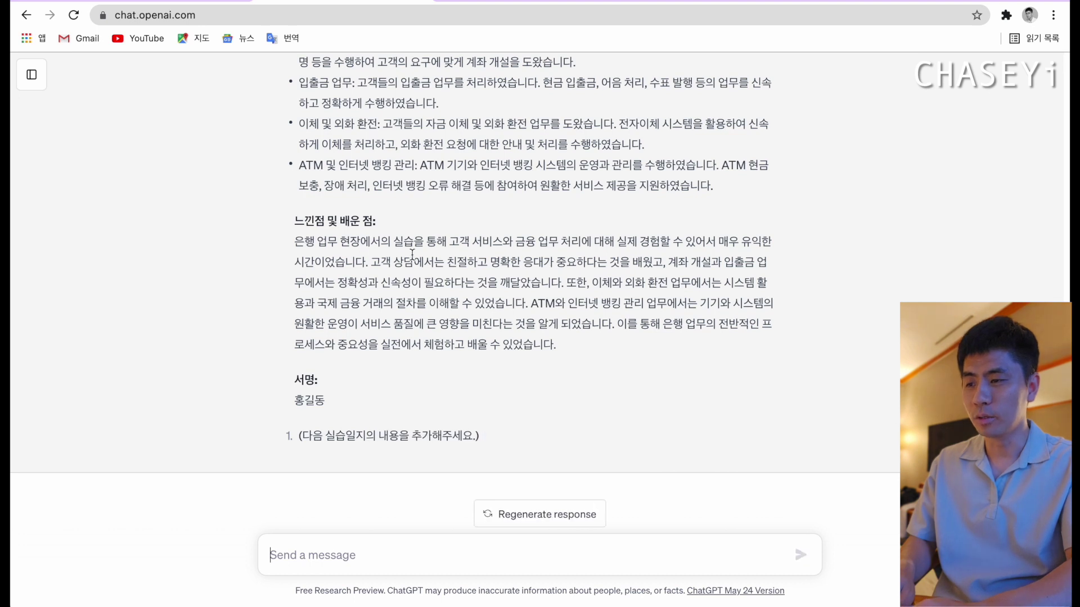
pyautogui.moveTo(329, 242); pyautogui.dragTo(517, 317)
pyautogui.click(474, 308)
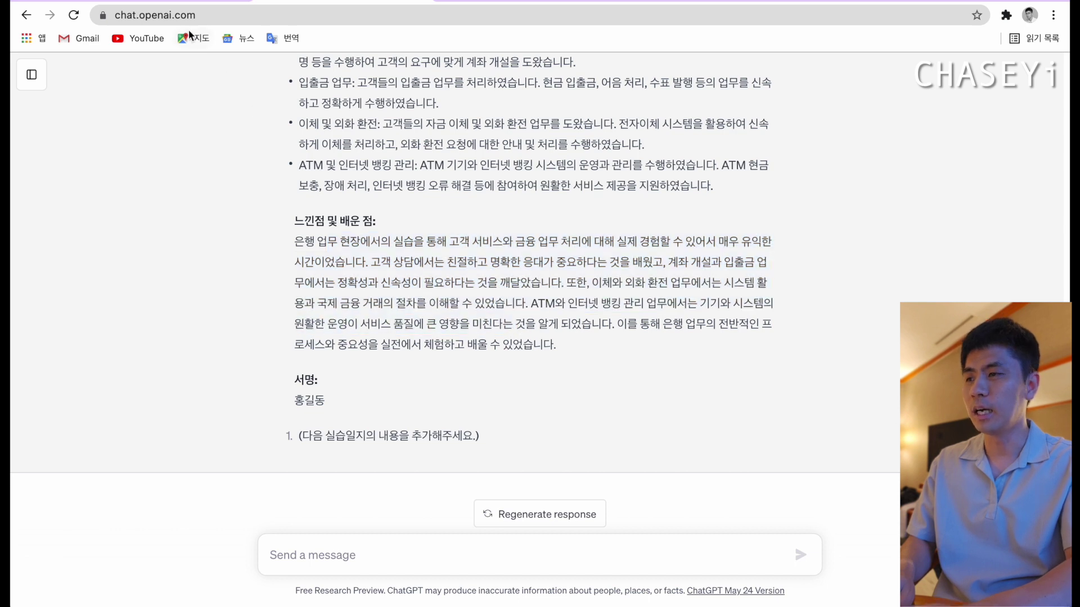
# - Go back to Padlet, read the prompt for rewriting a journal positively in three sentences with its sample notes, and close the post
pyautogui.click(183, 2)
pyautogui.click(473, 404)
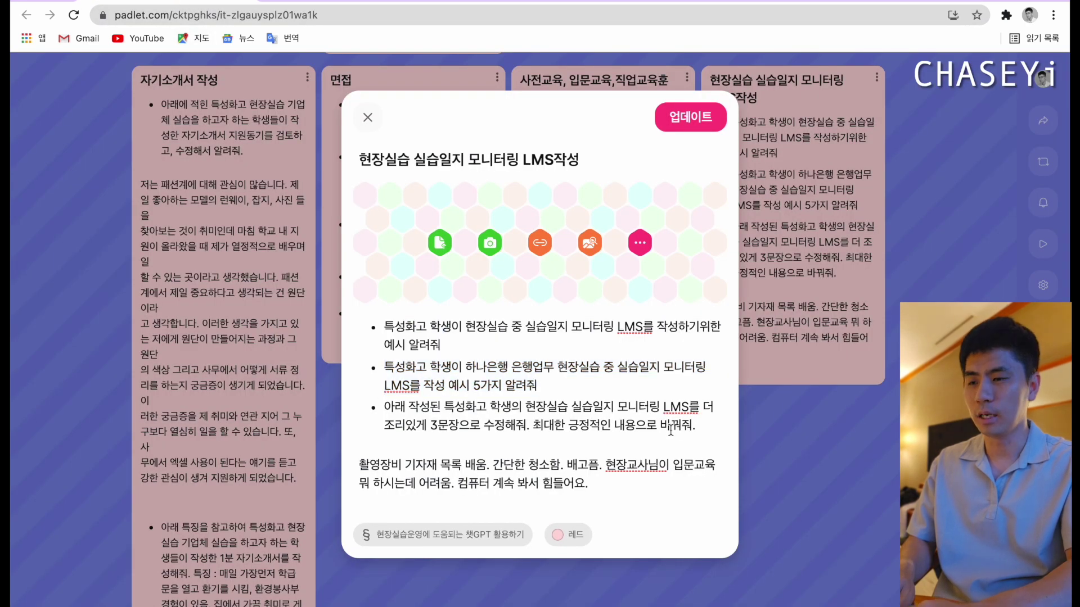
pyautogui.moveTo(697, 433); pyautogui.dragTo(480, 425)
pyautogui.click(479, 425)
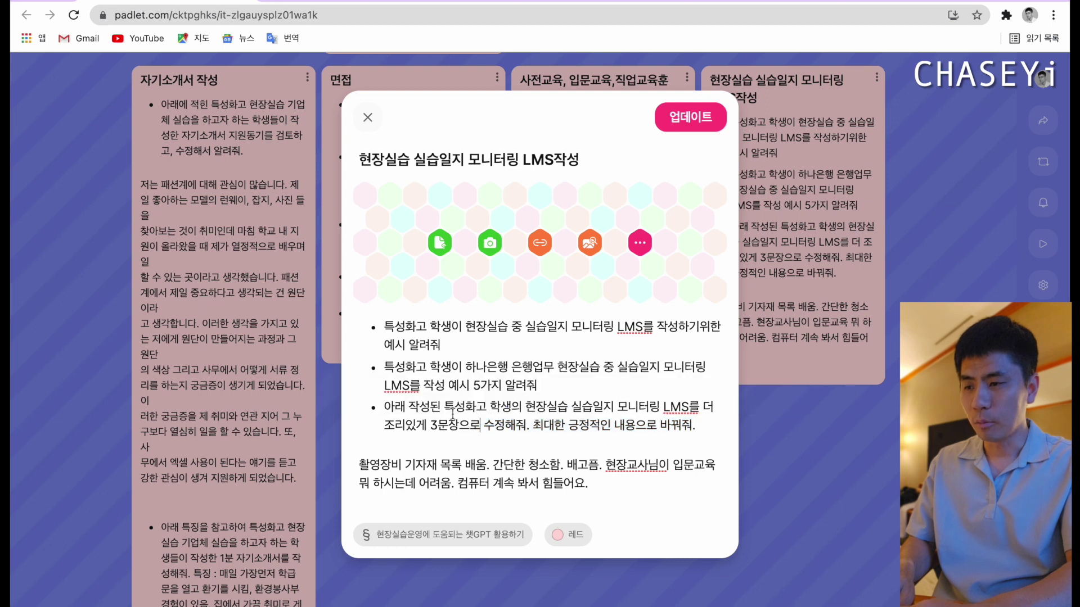
pyautogui.moveTo(396, 407); pyautogui.dragTo(635, 431)
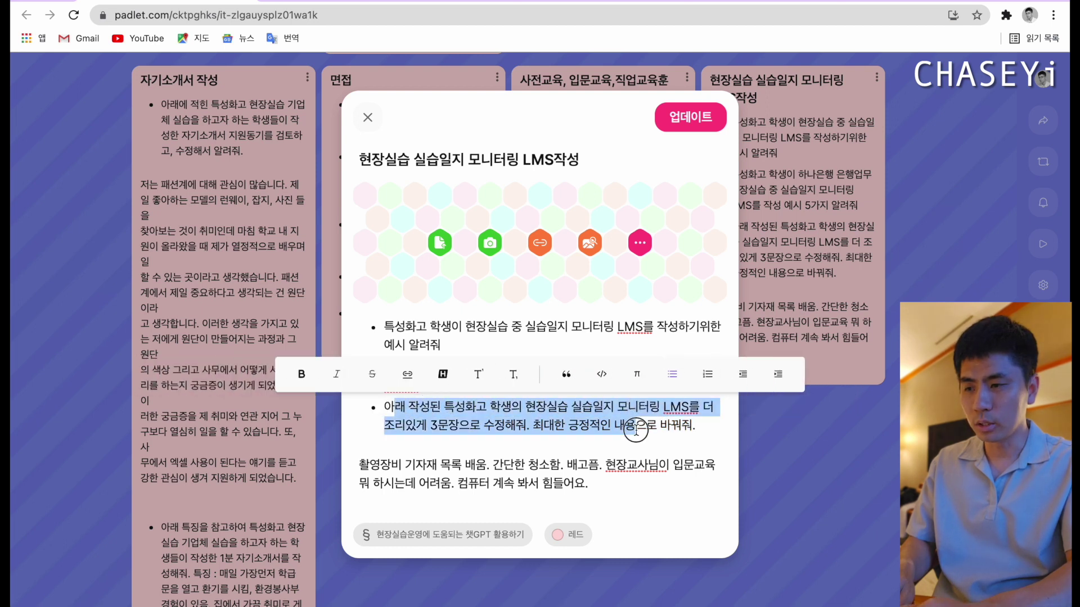
pyautogui.moveTo(427, 465); pyautogui.dragTo(561, 487)
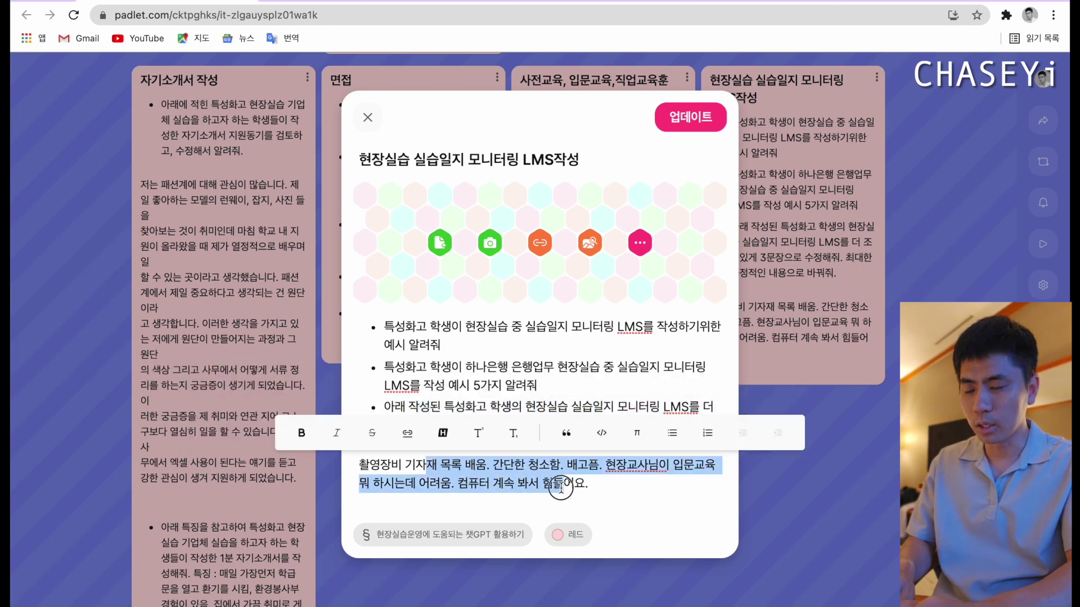
pyautogui.click(640, 487)
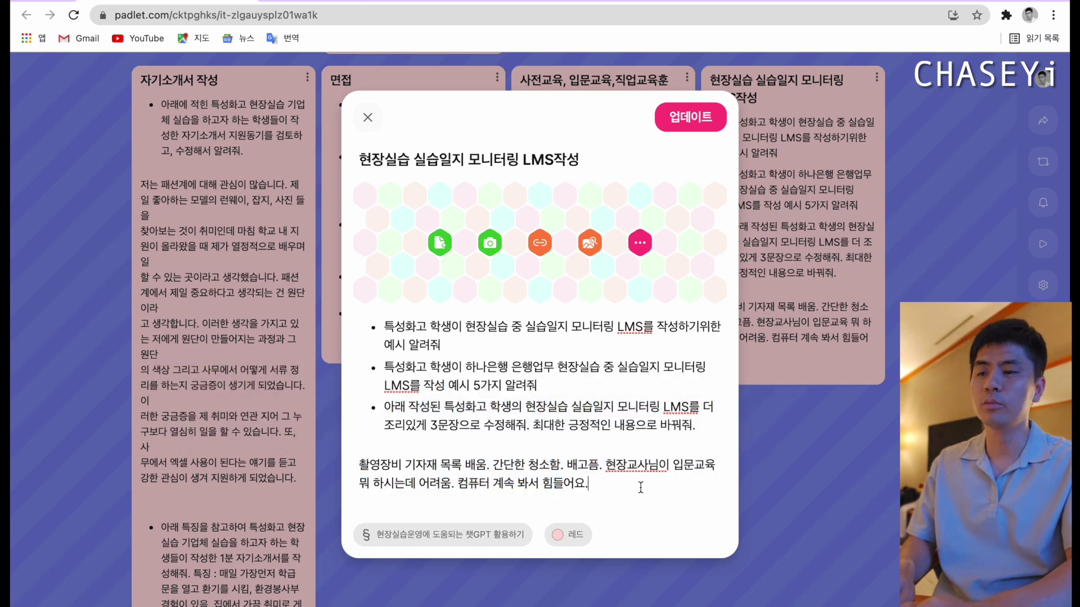
pyautogui.doubleClick(367, 118)
pyautogui.click(367, 117)
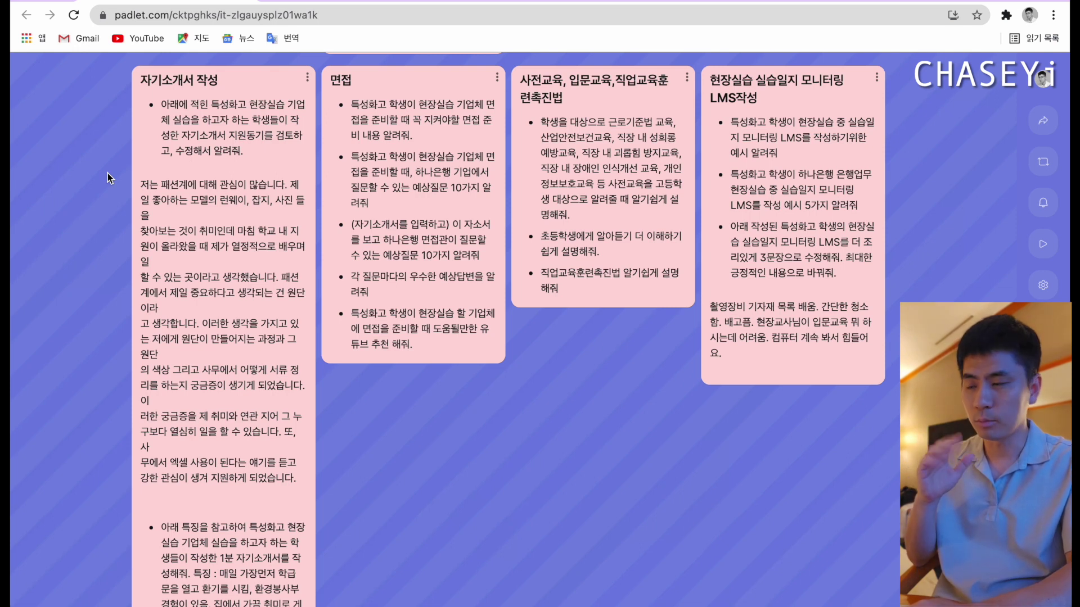
# - Look over the Padlet posts on 순회지도, 현장실습 중 사고시 상담내용, 복교프로그램 and 현장실습 결과 보고
pyautogui.scroll(-10, 108, 178)
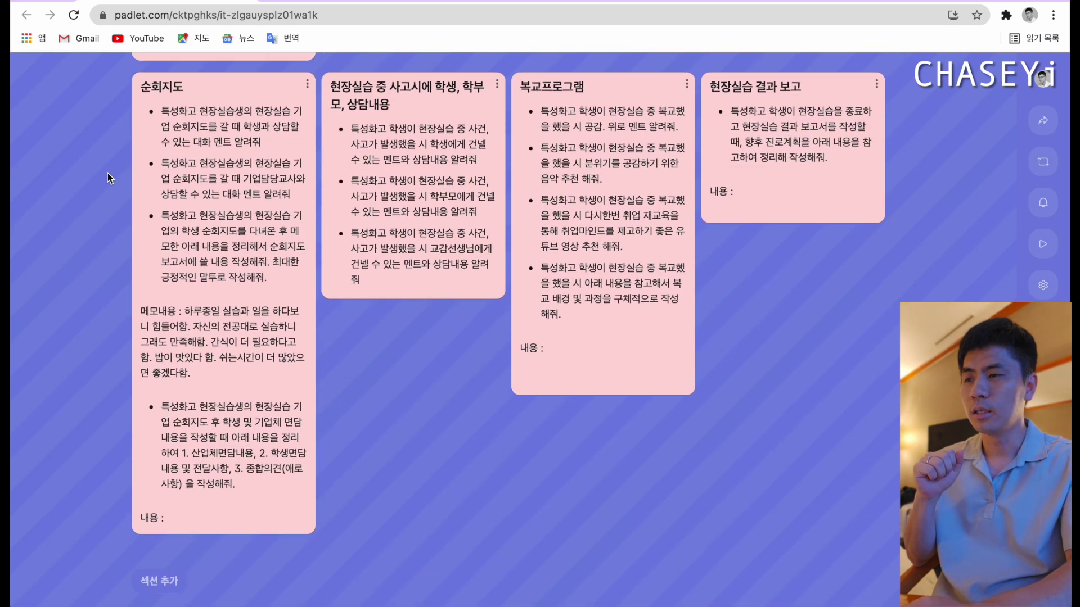